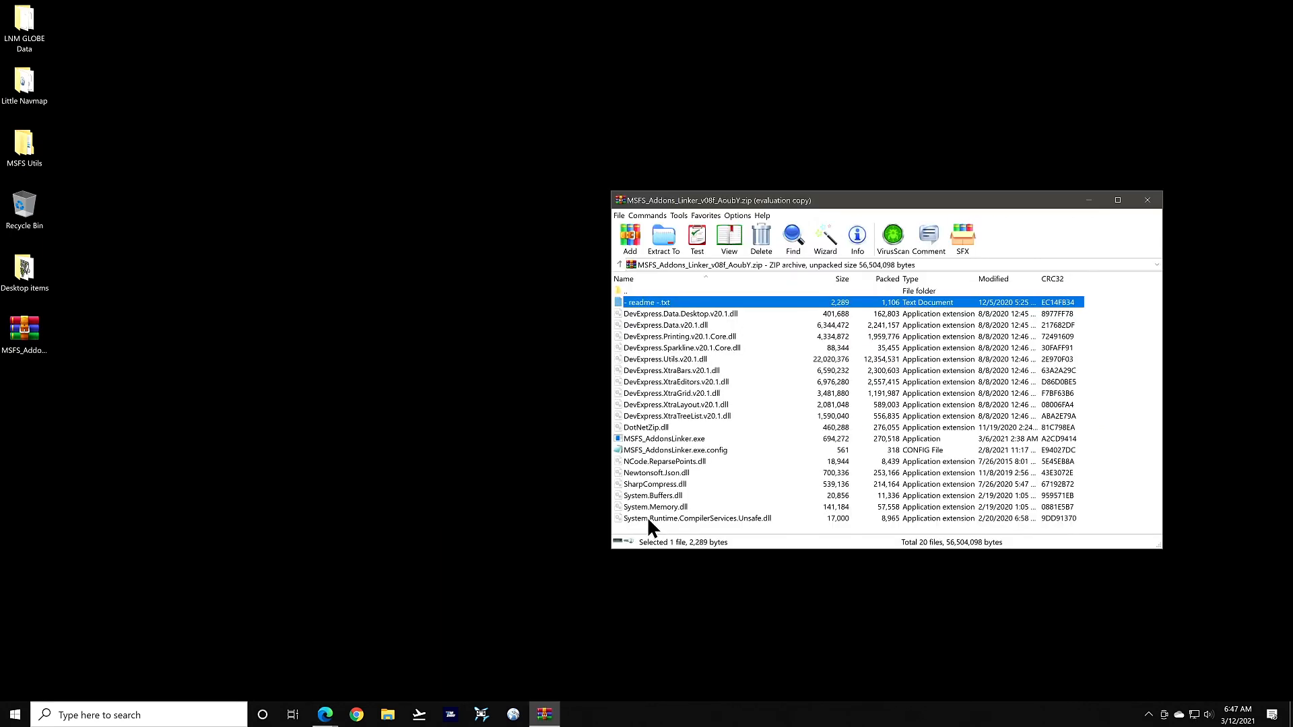
# Select all 20 files in the downloaded MSFS Addons Linker archive in WinRAR
pyautogui.keyDown('shift'); pyautogui.click(648, 519); pyautogui.keyUp('shift')
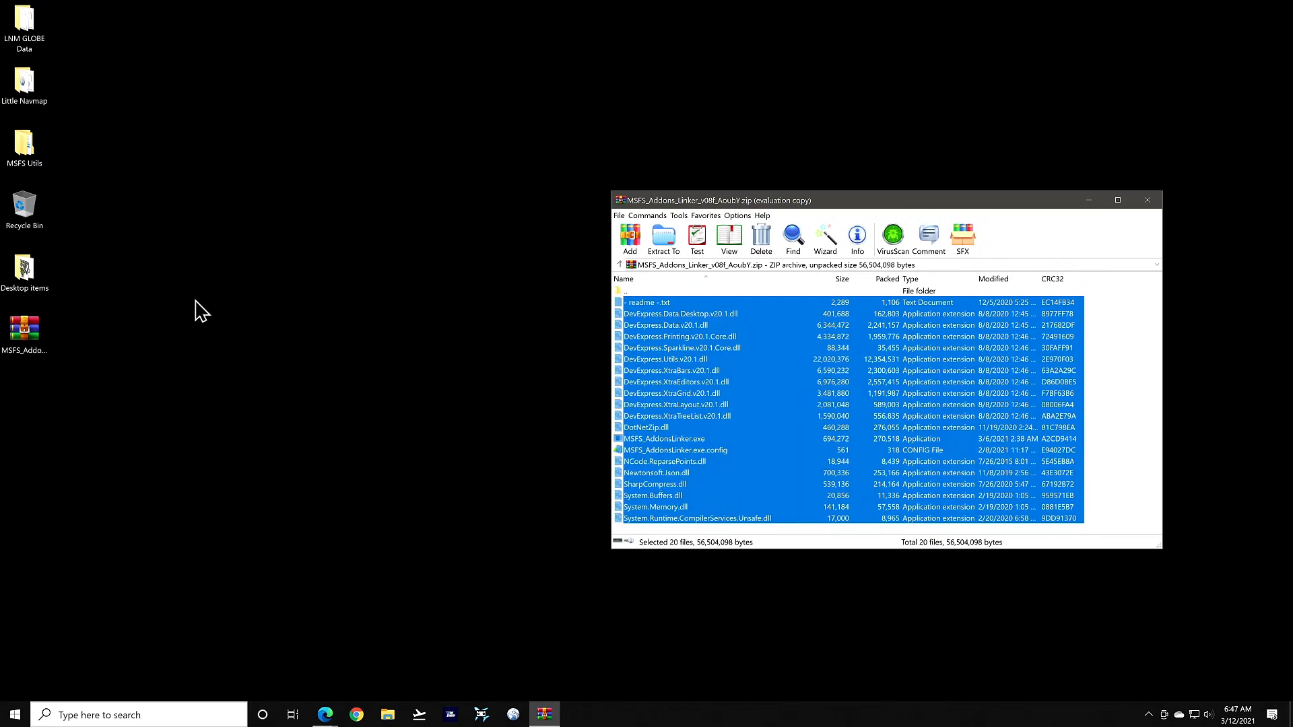
# Open MSFS Utils and open the Community shortcut in a second window on the right
pyautogui.doubleClick(27, 152)
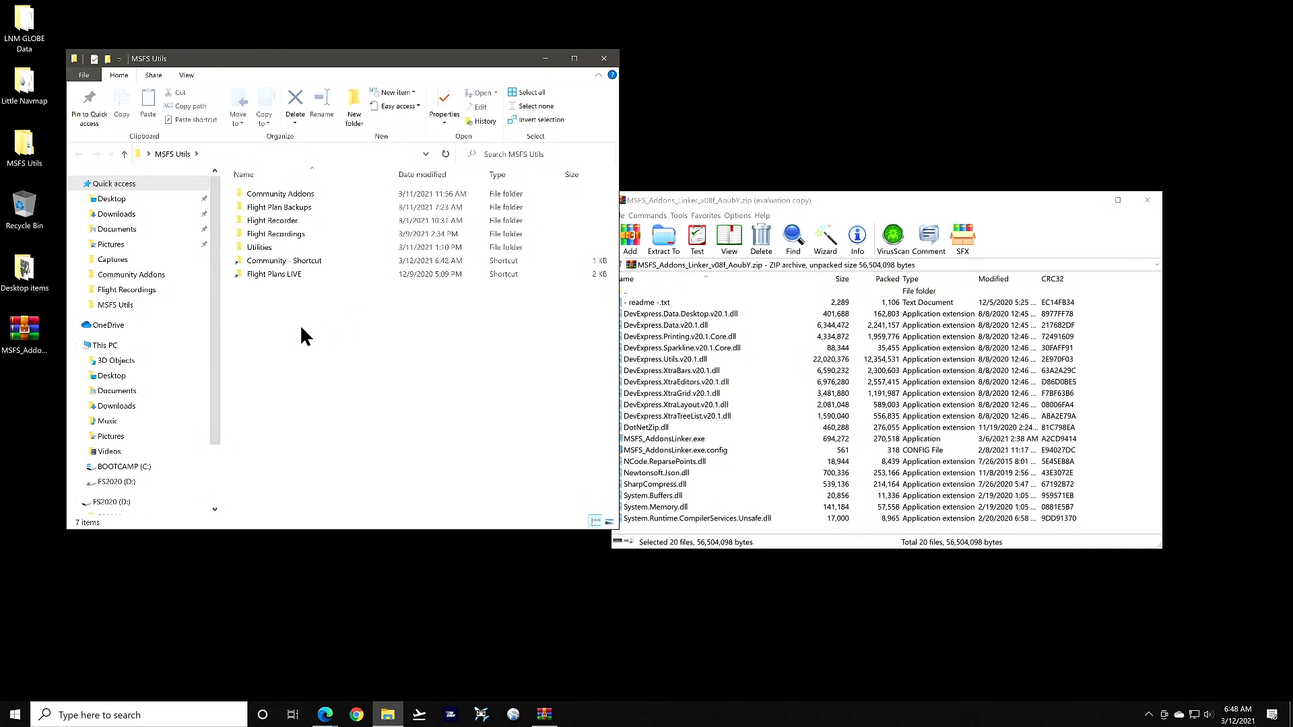
pyautogui.rightClick(268, 259)
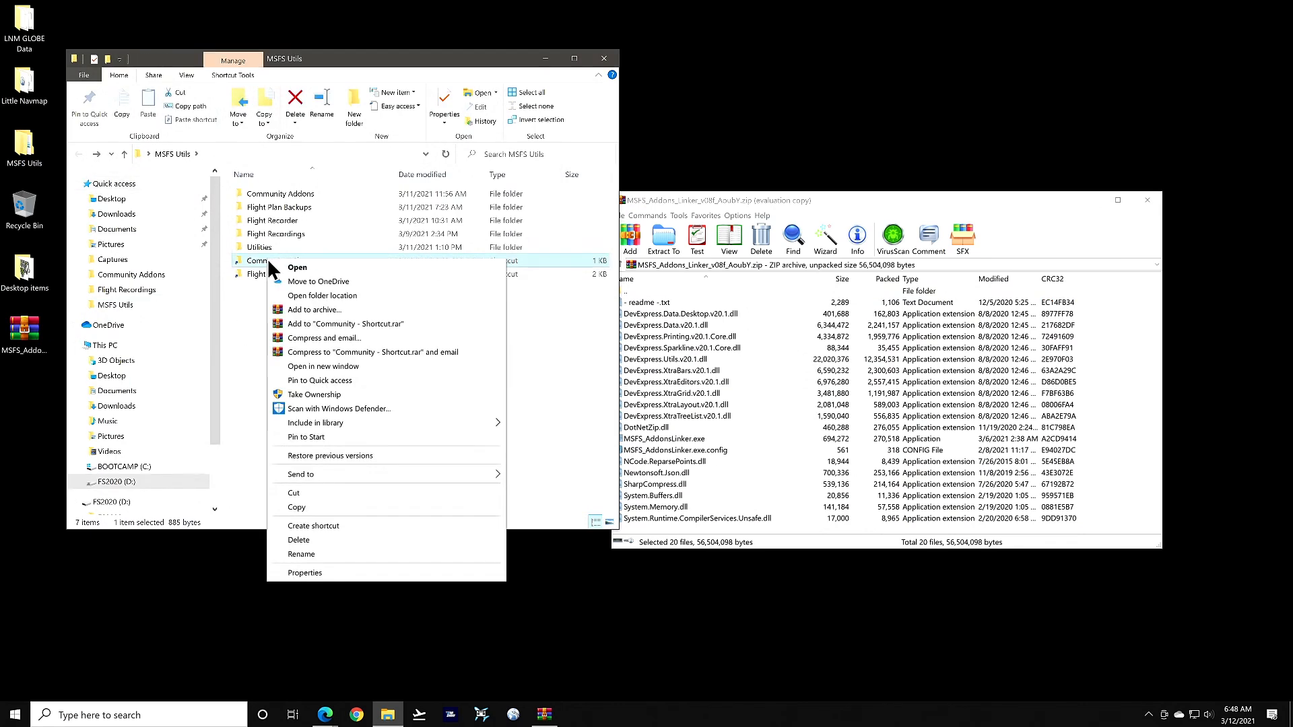
pyautogui.click(307, 367)
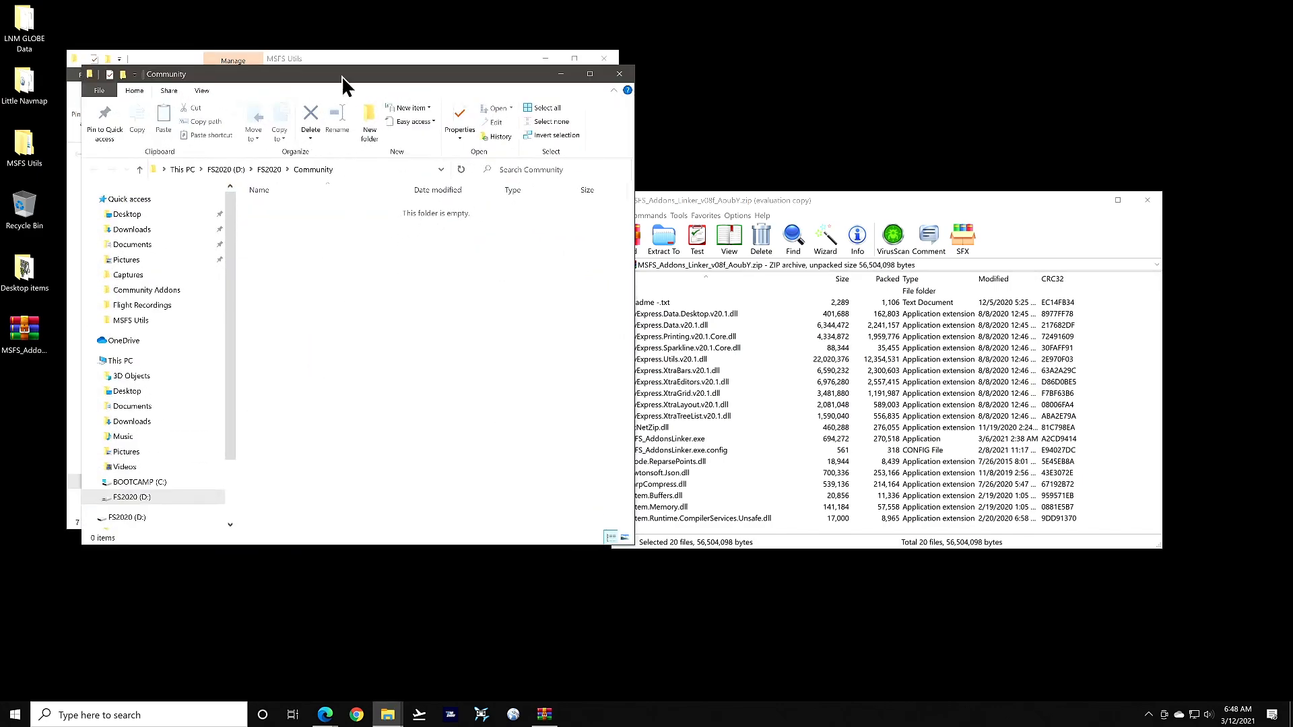
pyautogui.moveTo(341, 76); pyautogui.dragTo(883, 60)
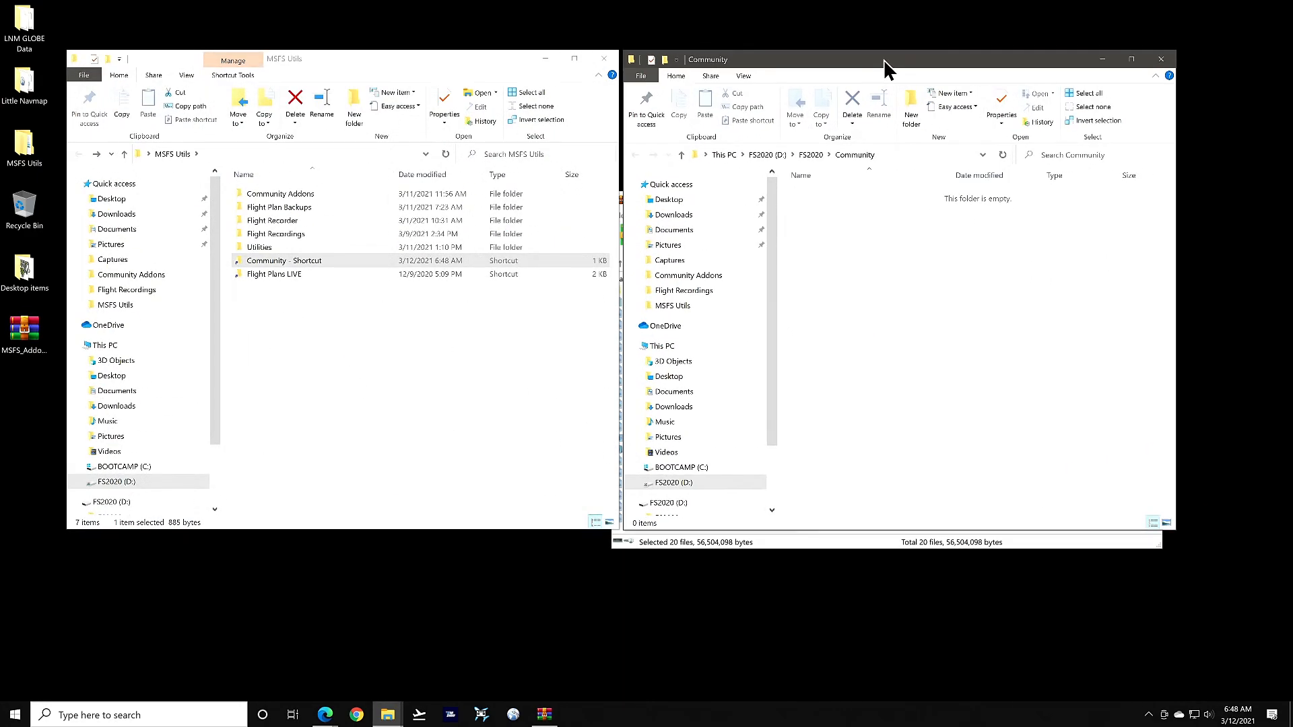
# Create a new folder in MSFS Utils named 'MSFS Addons Linker'
pyautogui.click(322, 340)
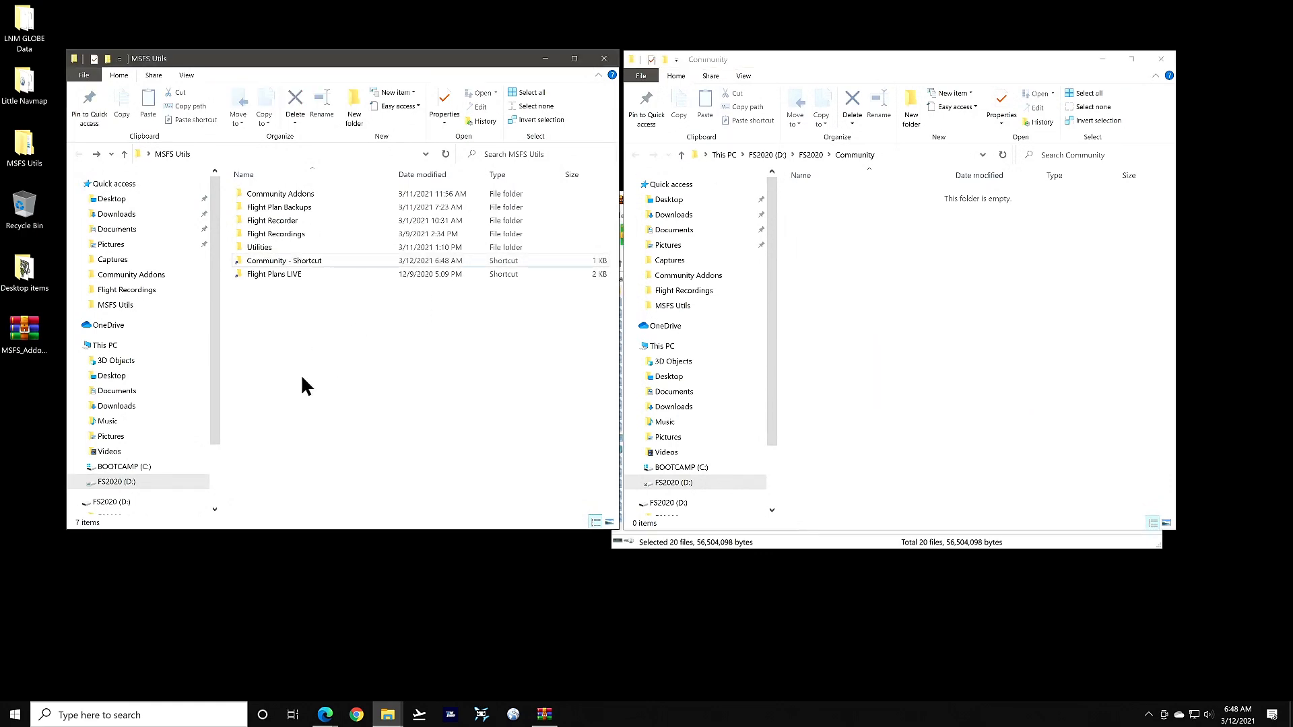
pyautogui.click(355, 101)
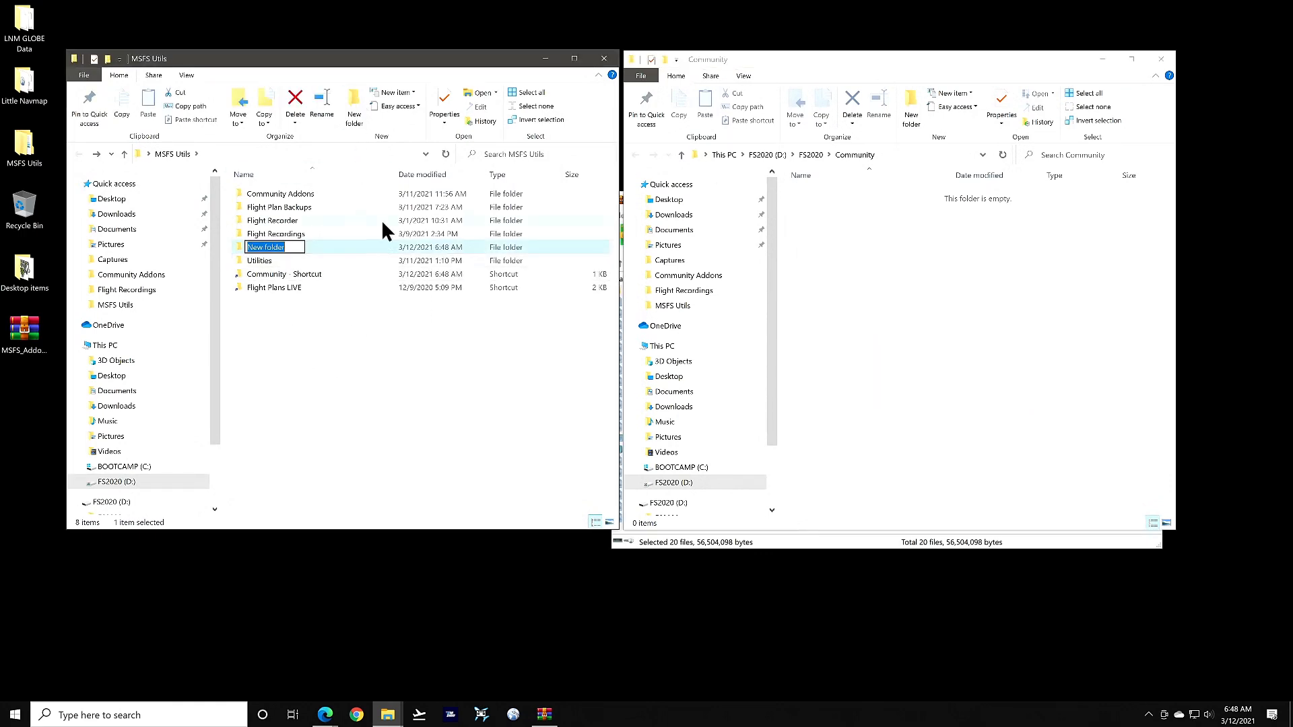
pyautogui.write('MSFS Addons Lin')
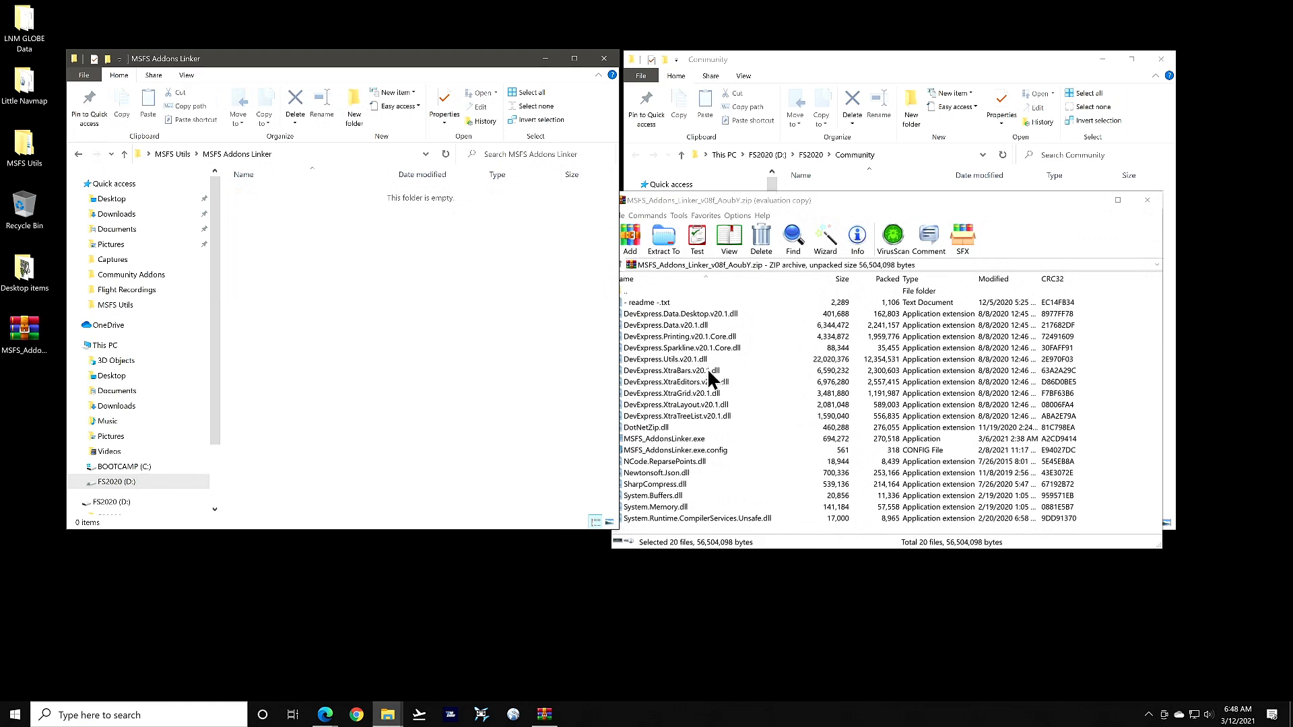
# Extract all archive files from WinRAR into the MSFS Addons Linker folder
pyautogui.click(905, 201)
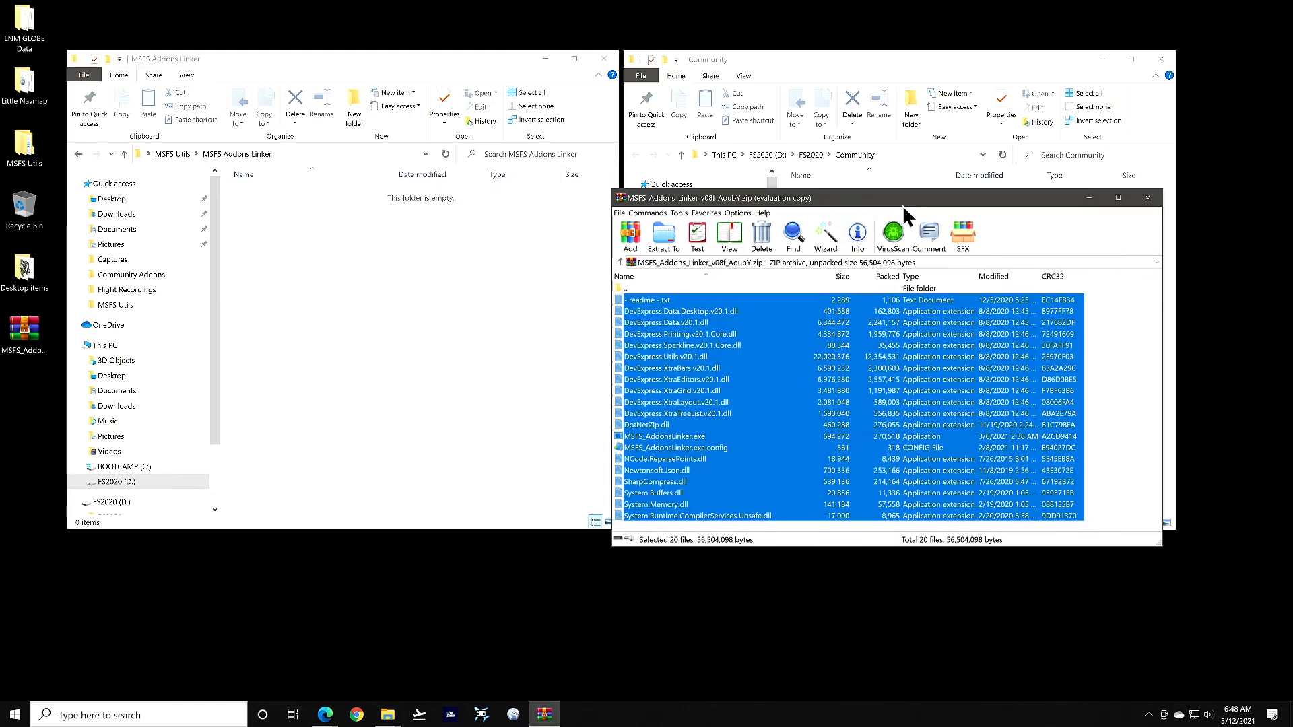
pyautogui.moveTo(728, 307); pyautogui.dragTo(287, 295)
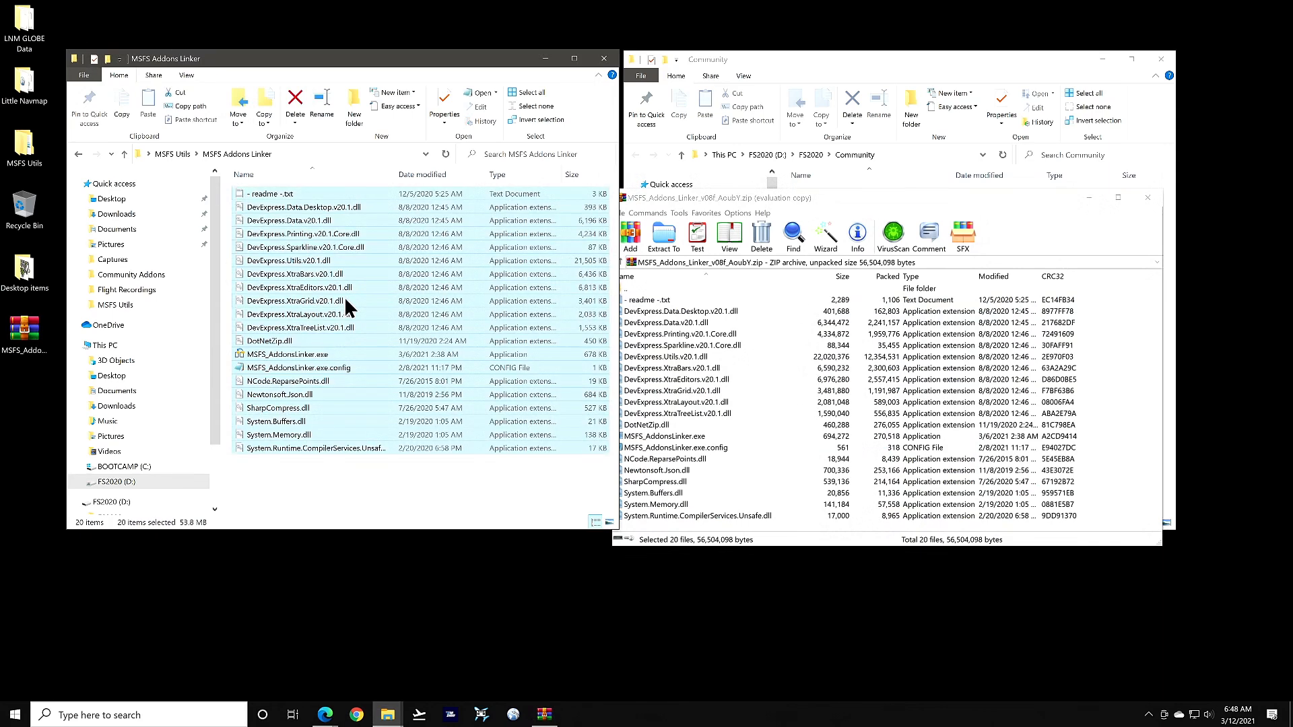
pyautogui.click(333, 474)
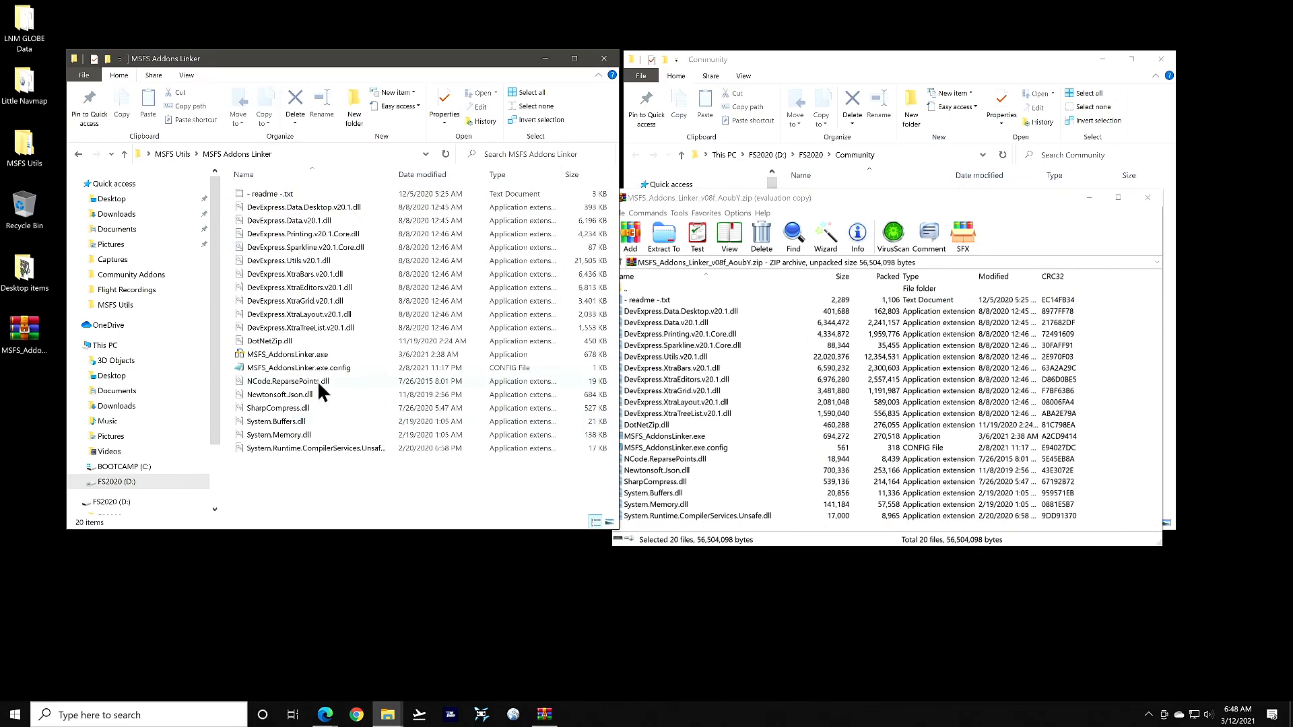
# Pin MSFS_AddonsLinker.exe to the taskbar and reposition its icon
pyautogui.rightClick(302, 351)
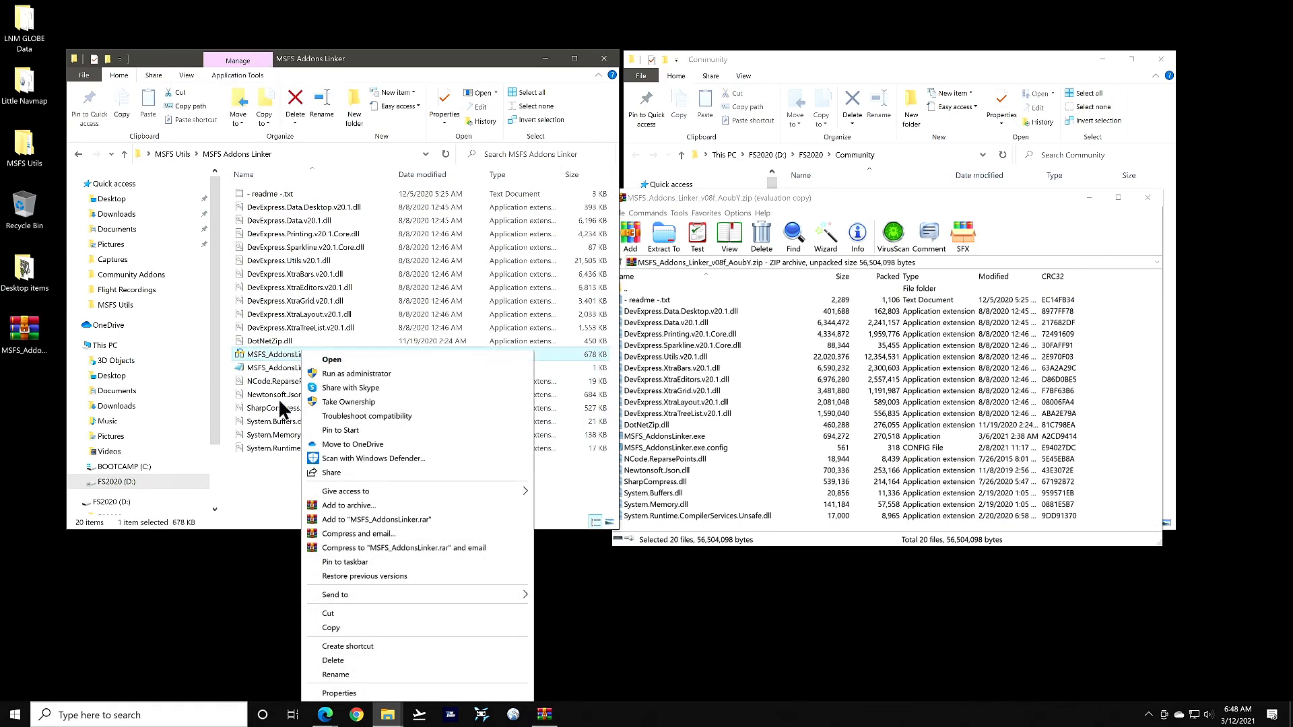
pyautogui.click(326, 563)
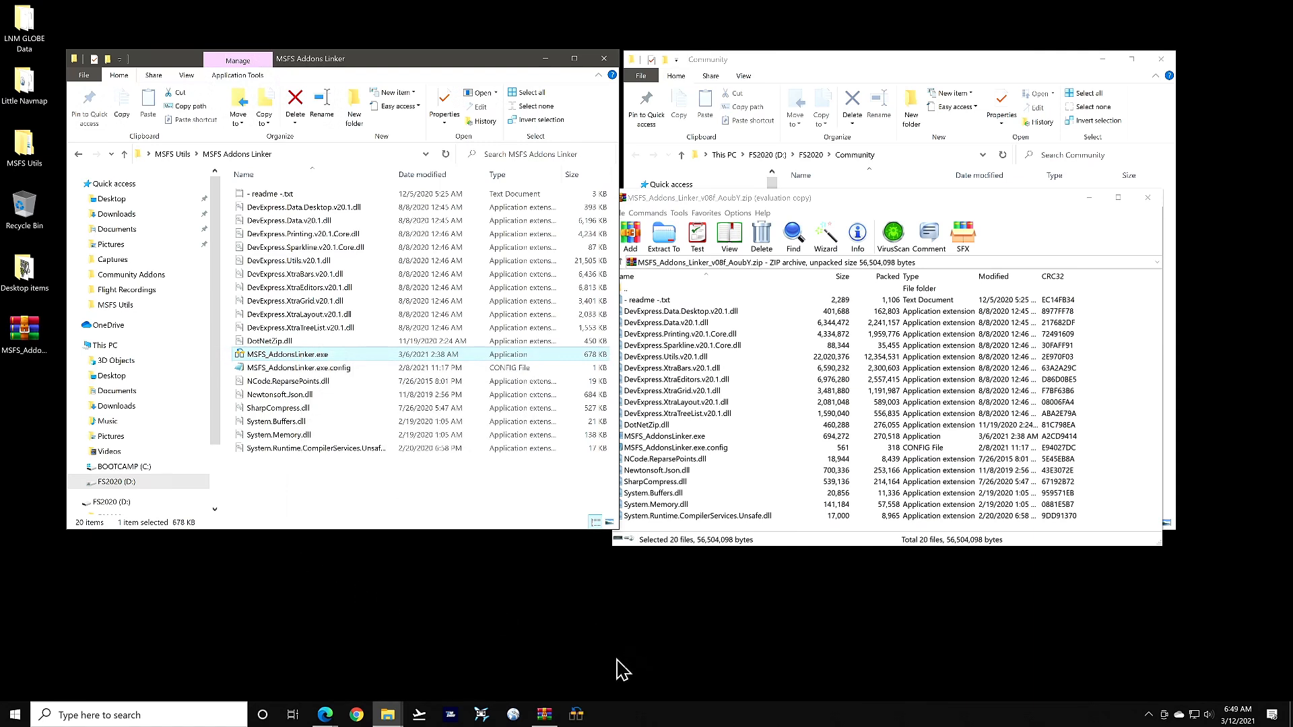
pyautogui.moveTo(576, 715); pyautogui.dragTo(482, 715)
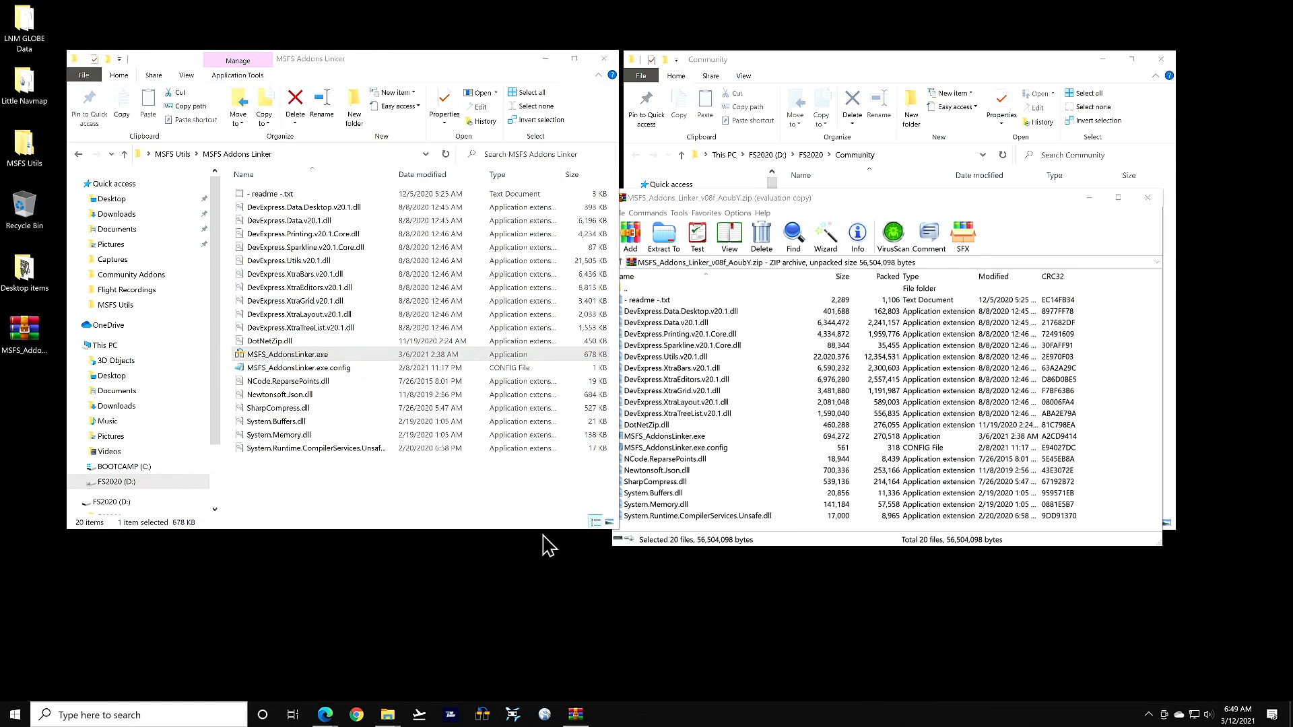
# Return to MSFS Utils, close WinRAR, check the Community path, and open Community Addons
pyautogui.click(79, 155)
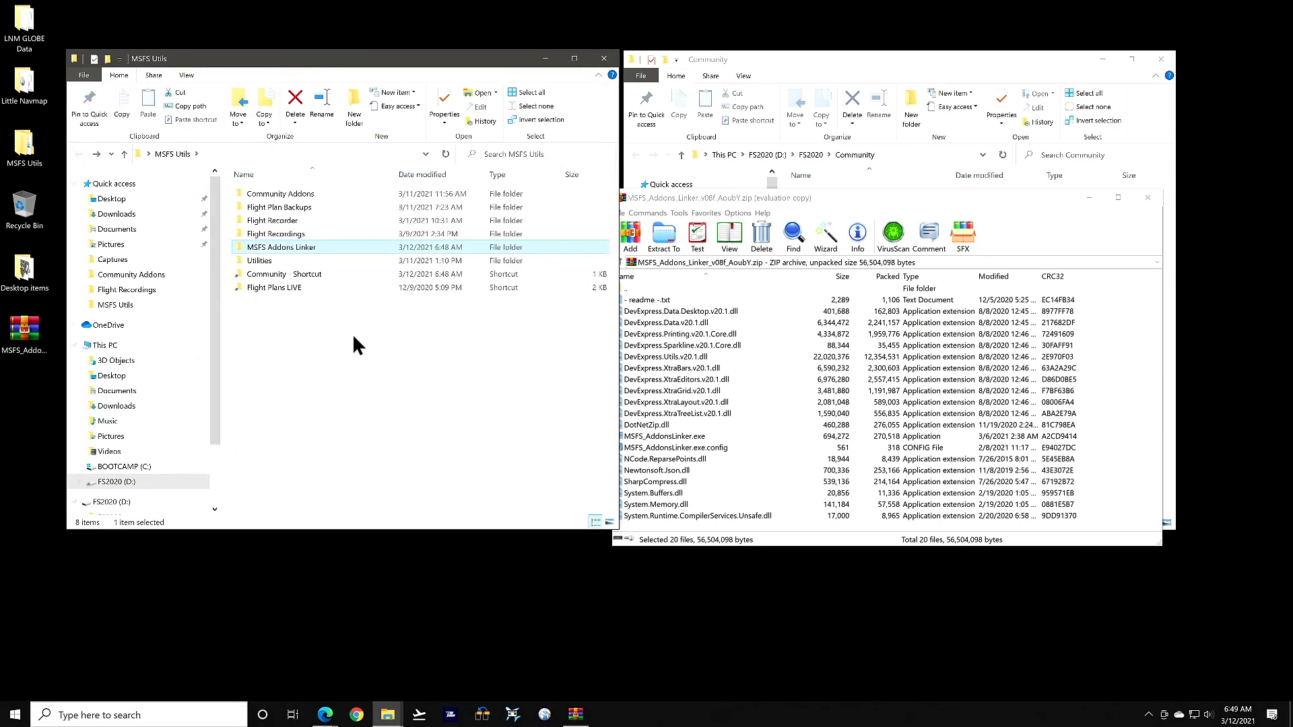
pyautogui.click(353, 298)
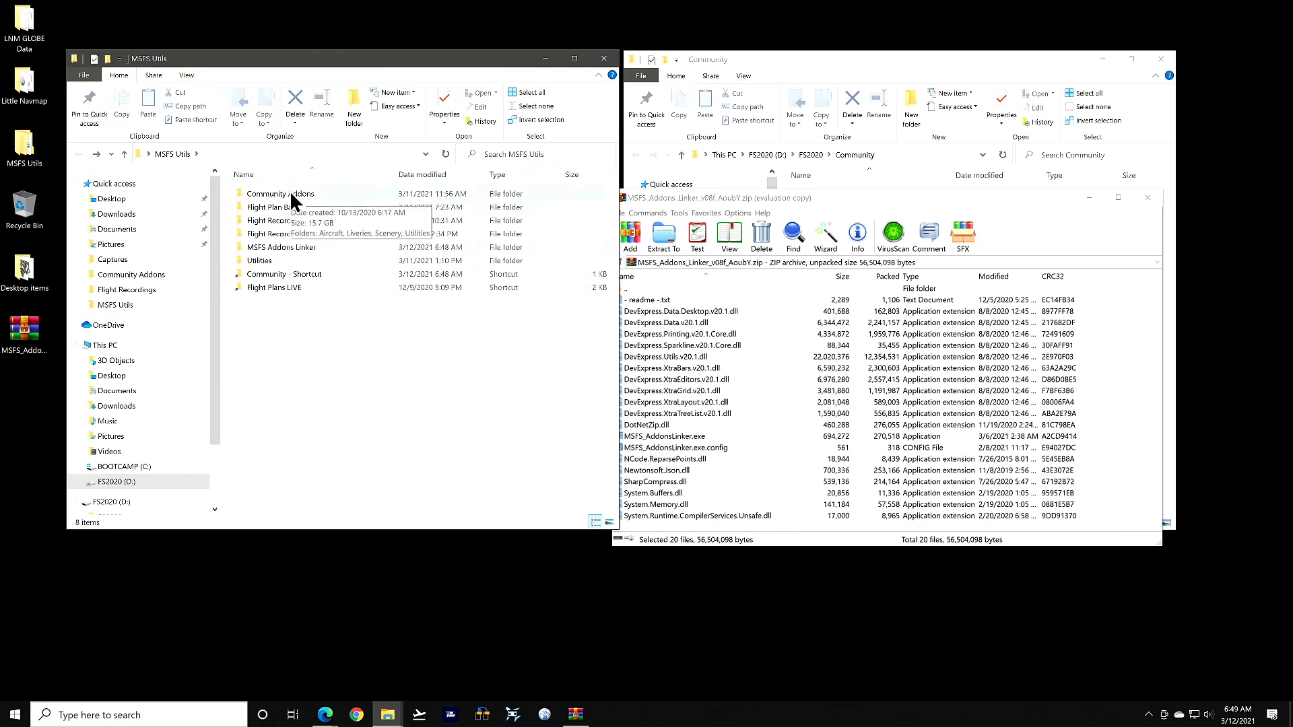
pyautogui.click(1153, 197)
pyautogui.click(905, 159)
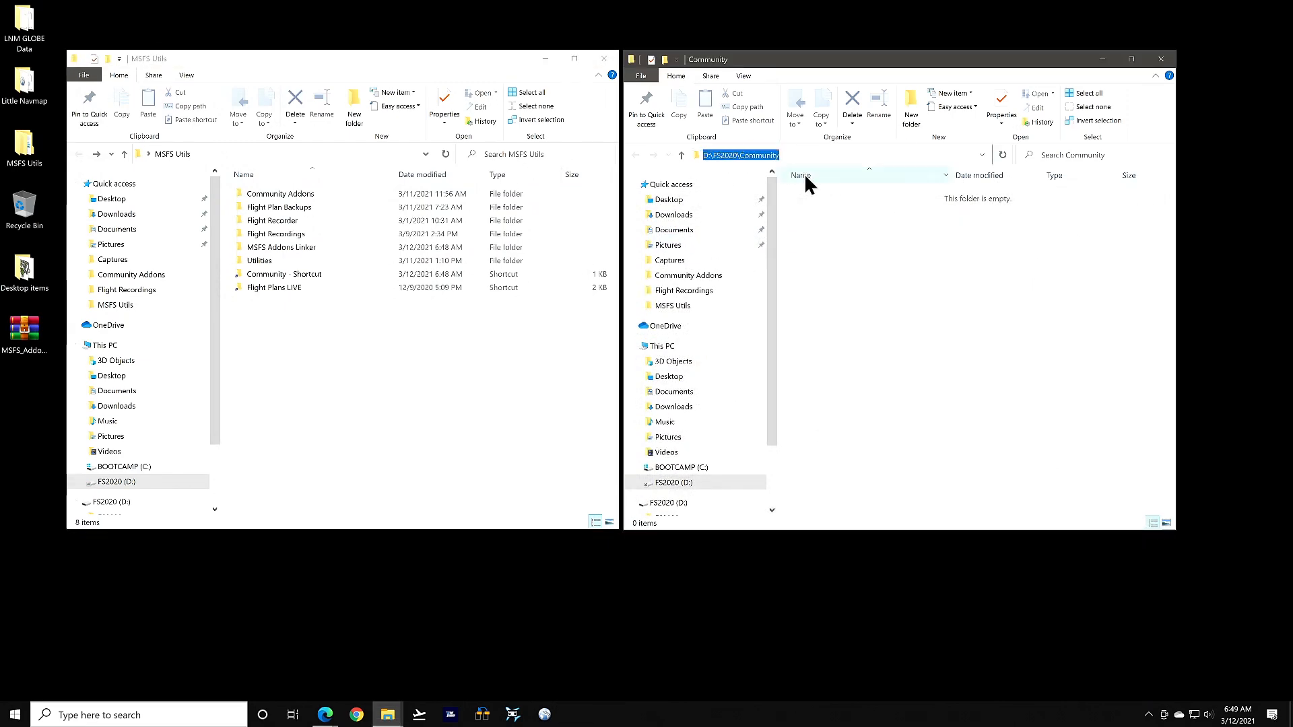
pyautogui.click(865, 303)
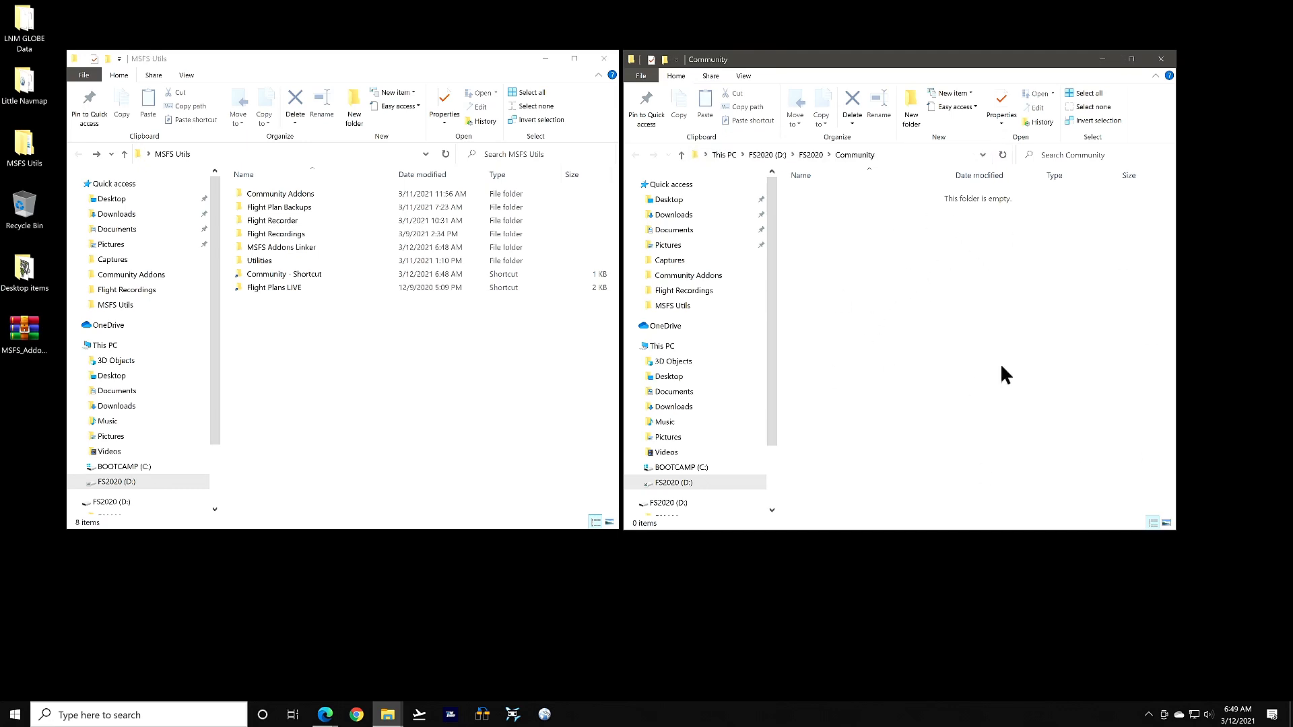
pyautogui.doubleClick(272, 195)
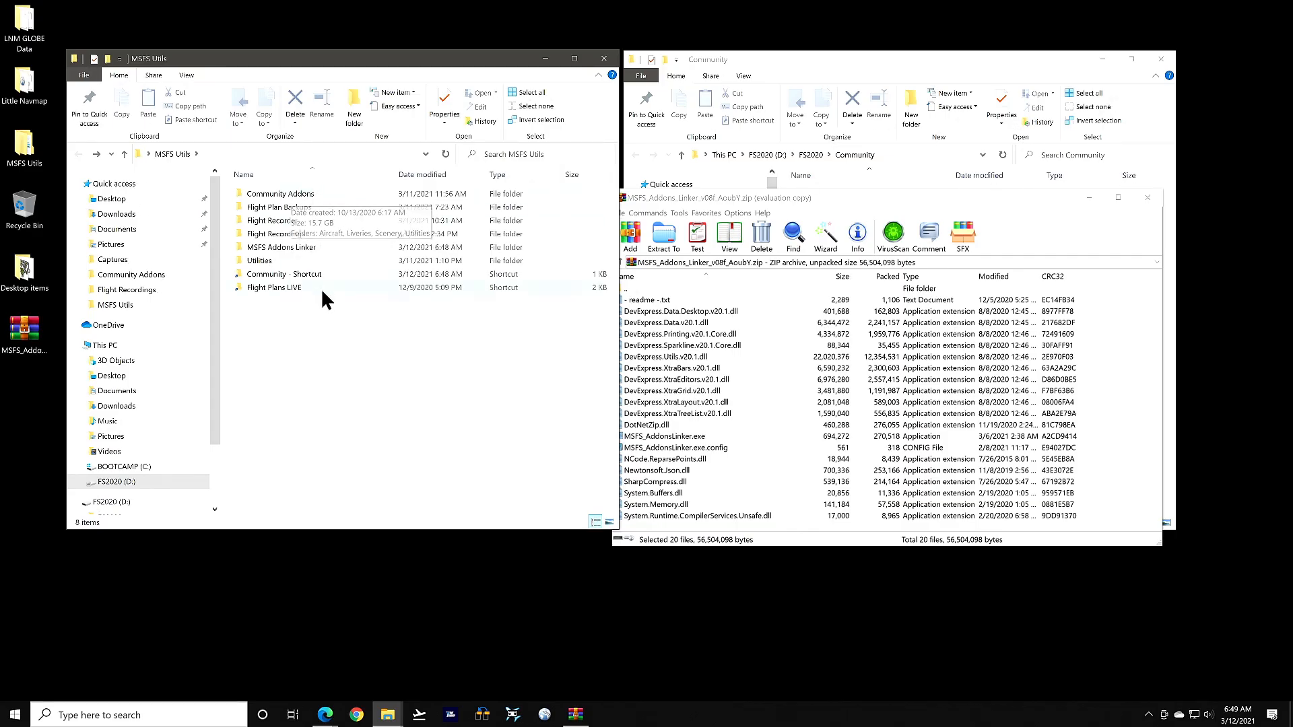
# Close the archive window again, view the D:\FS2020\Community path, and reopen Community Addons
pyautogui.click(1148, 197)
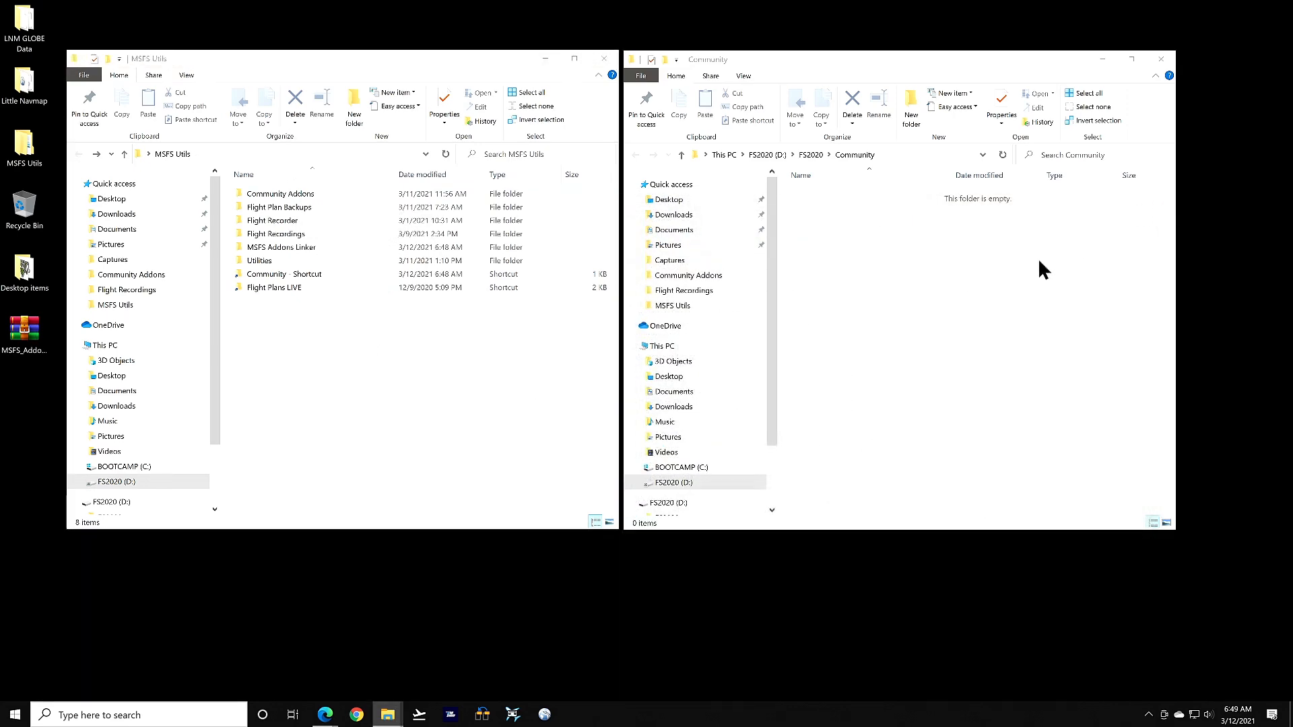
pyautogui.click(906, 154)
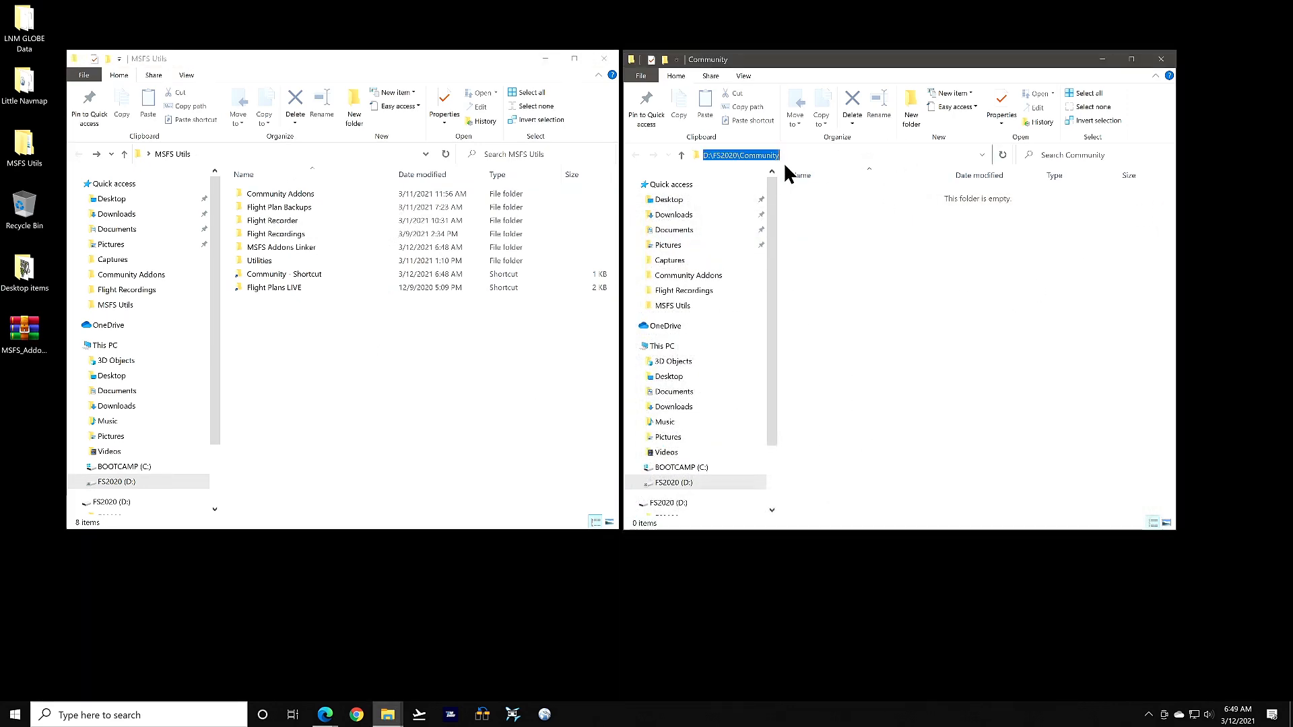
pyautogui.click(863, 309)
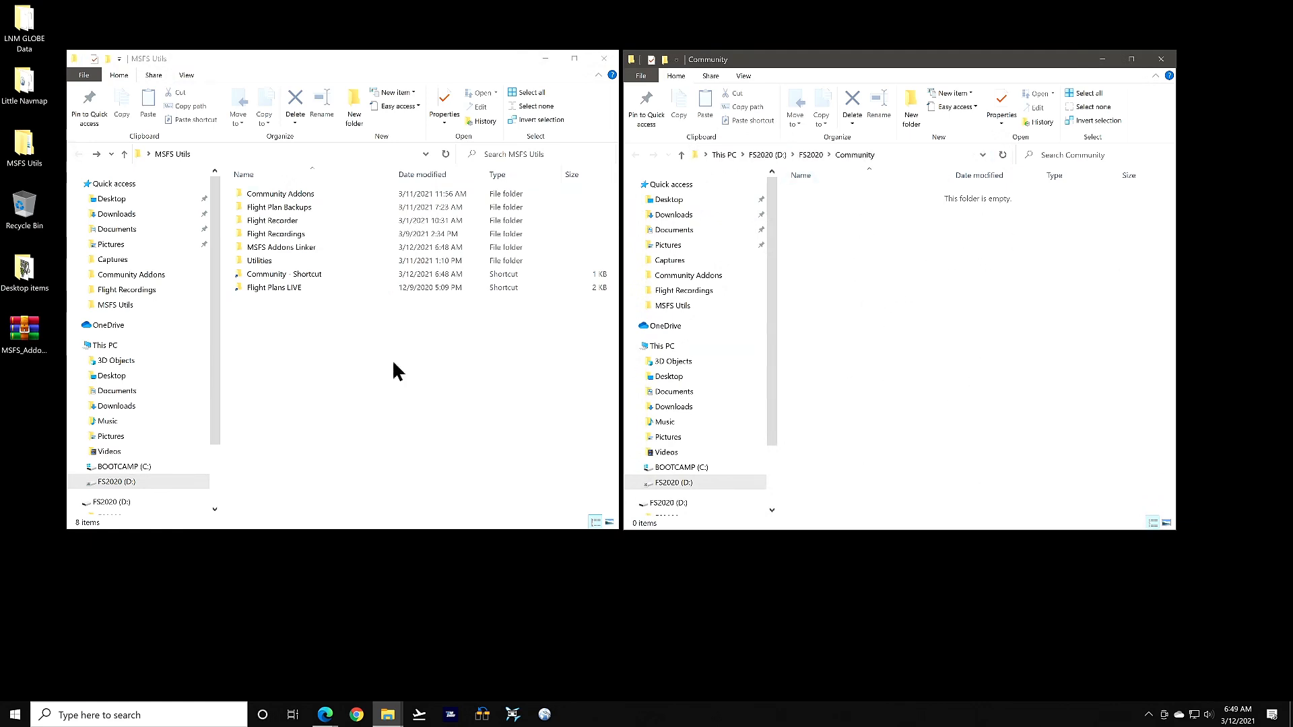
pyautogui.doubleClick(269, 194)
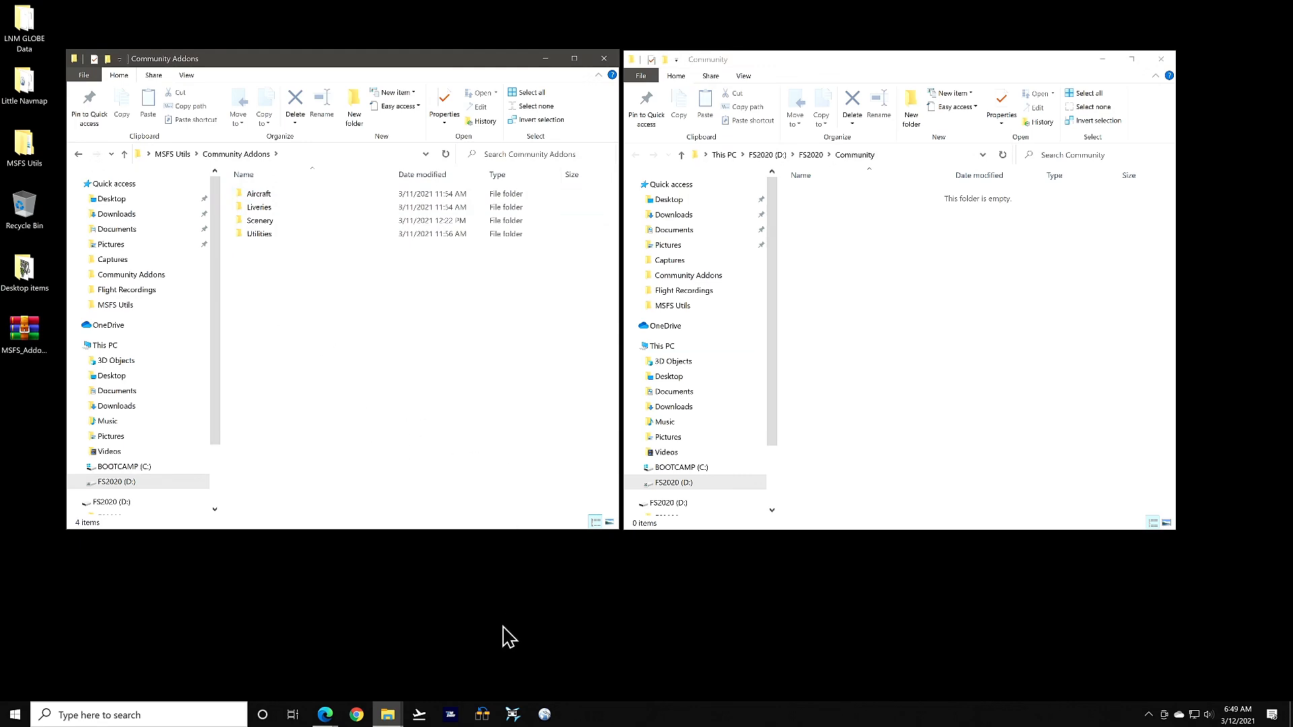
# Launch MSFS Addons Linker and add Desktop\MSFS Utils\Community Addons to My Addons Folders
pyautogui.click(487, 715)
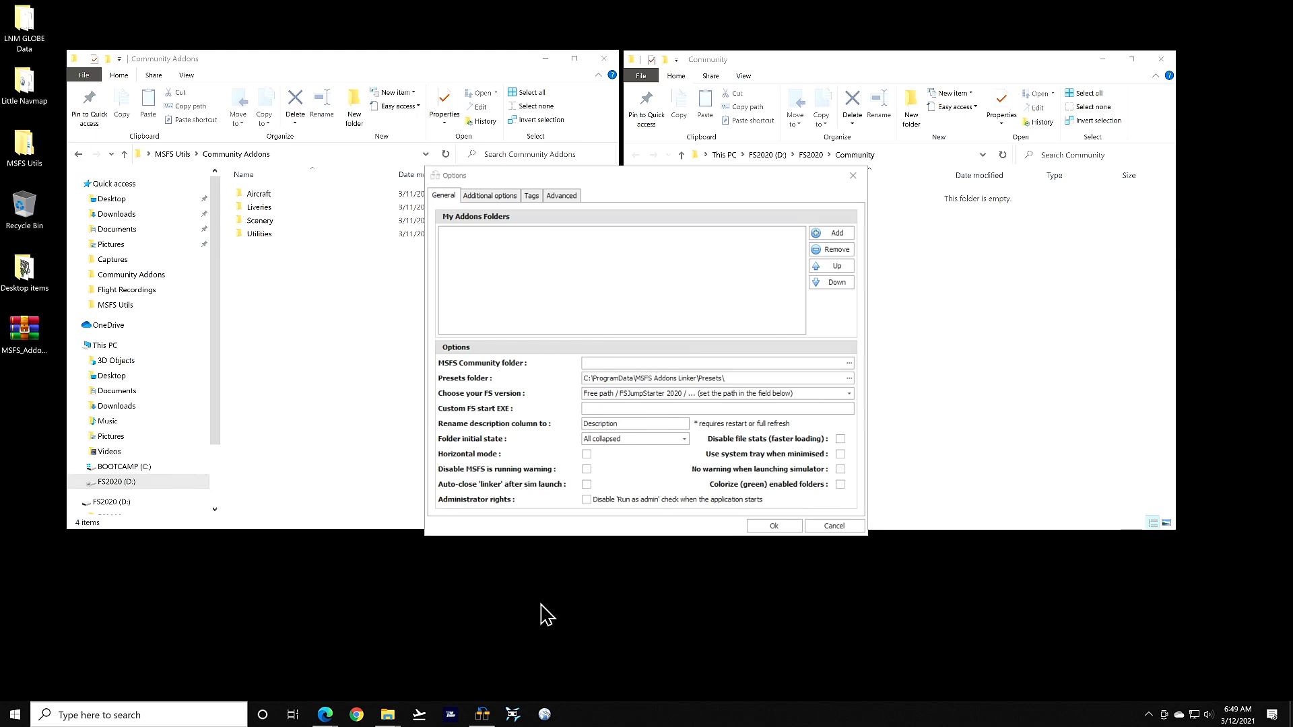
pyautogui.click(834, 232)
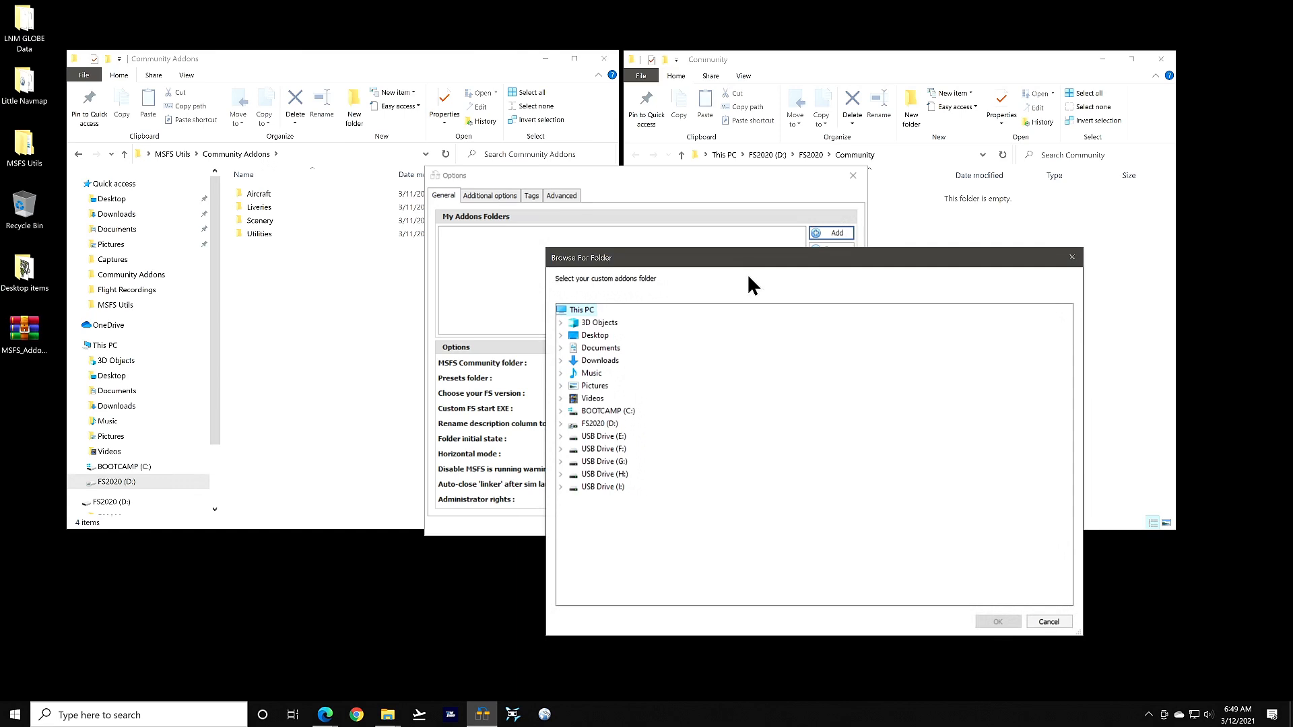
pyautogui.click(559, 334)
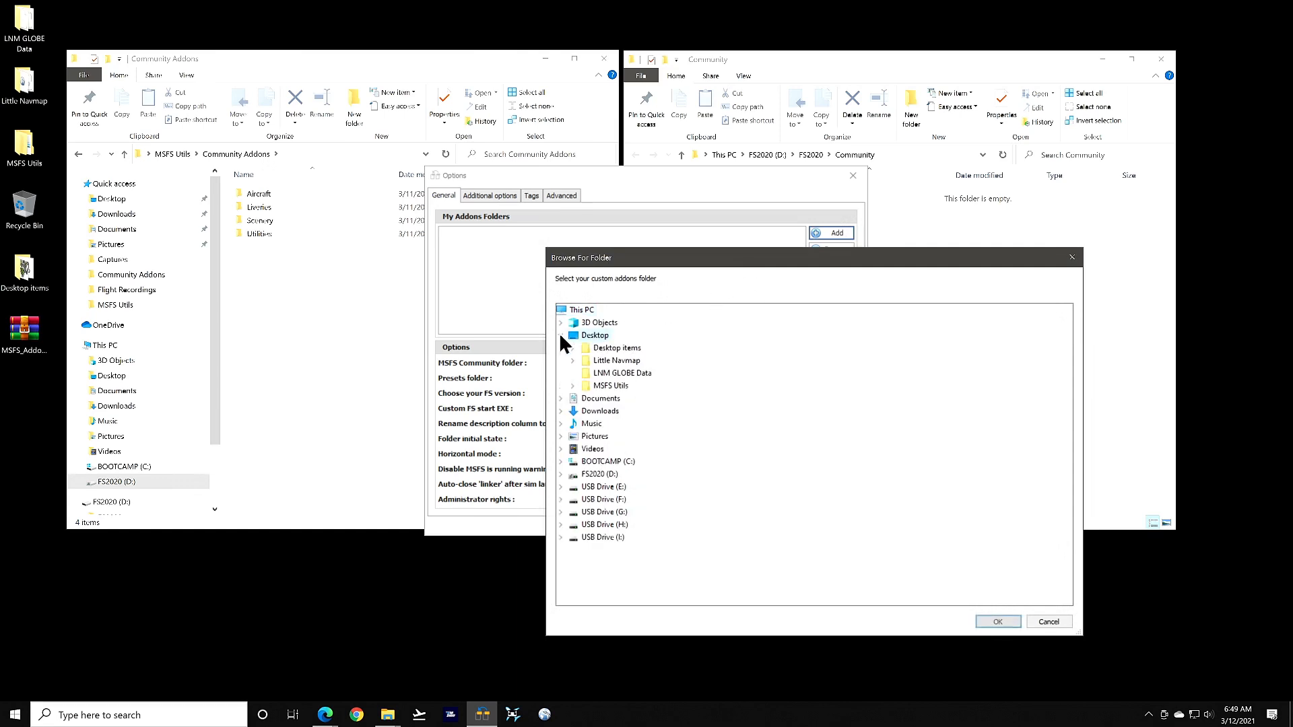
pyautogui.click(573, 385)
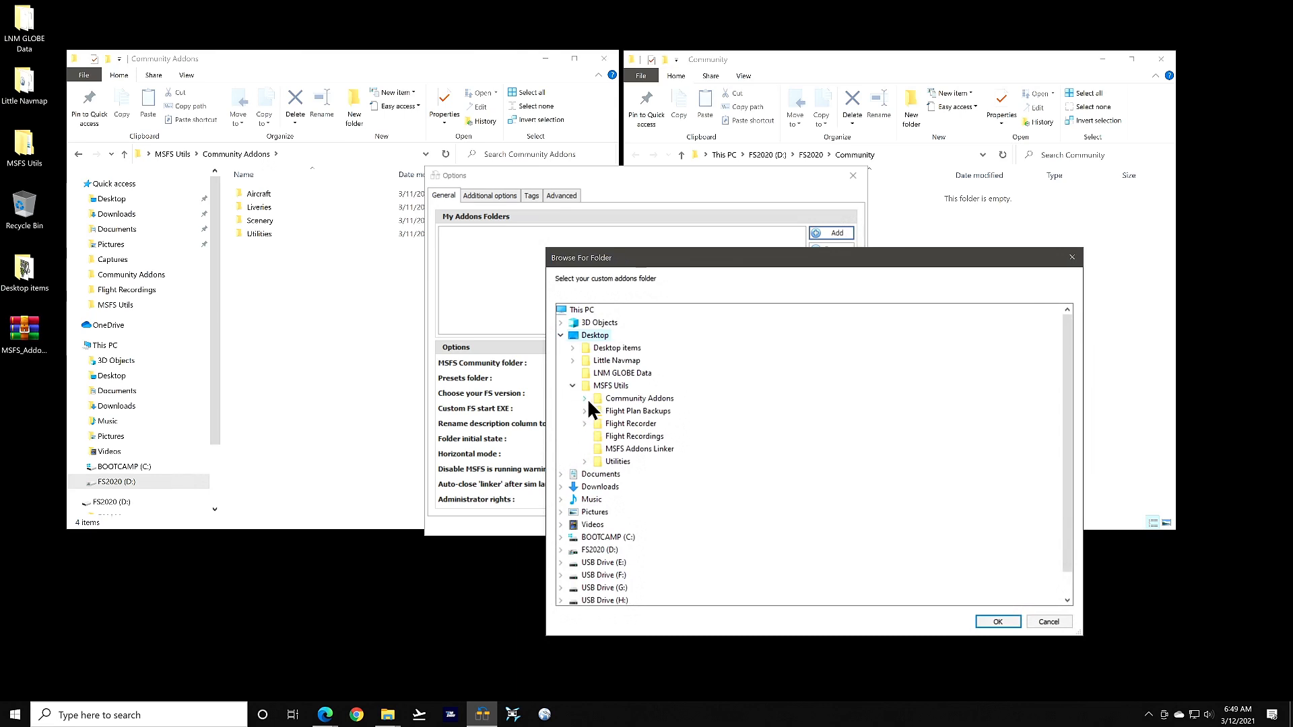
pyautogui.click(589, 398)
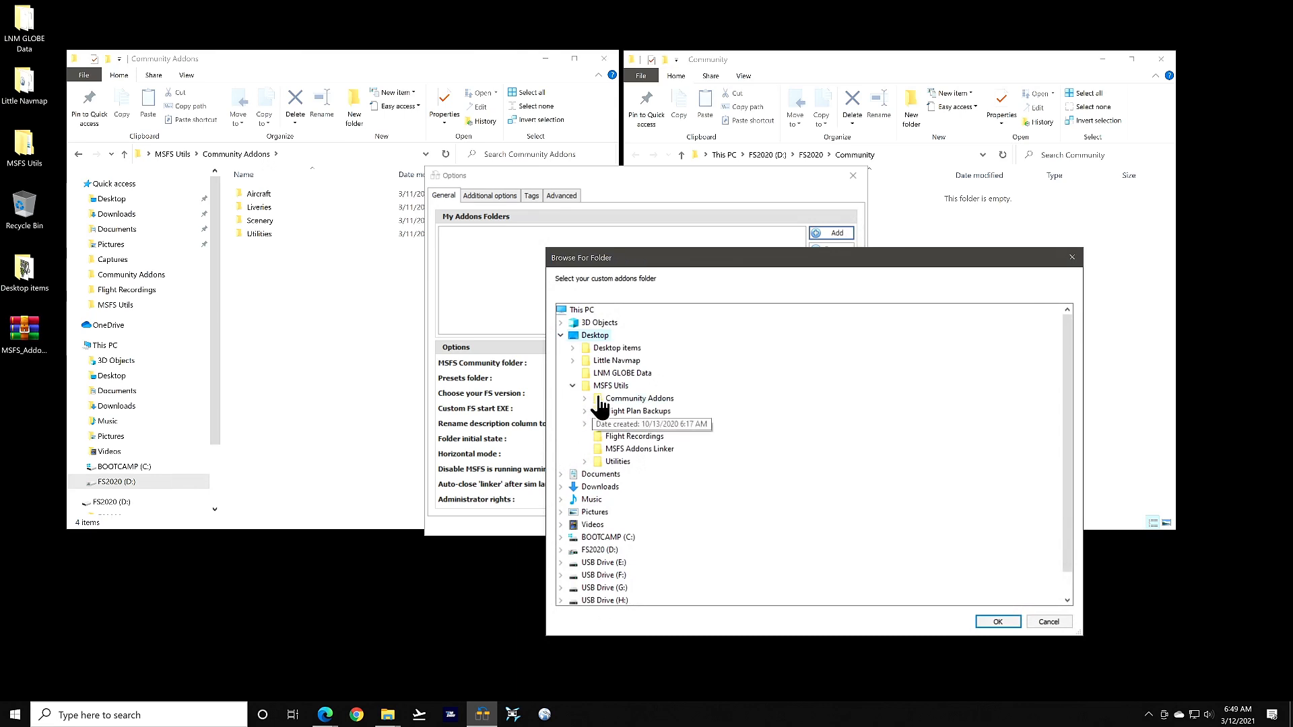
pyautogui.click(999, 622)
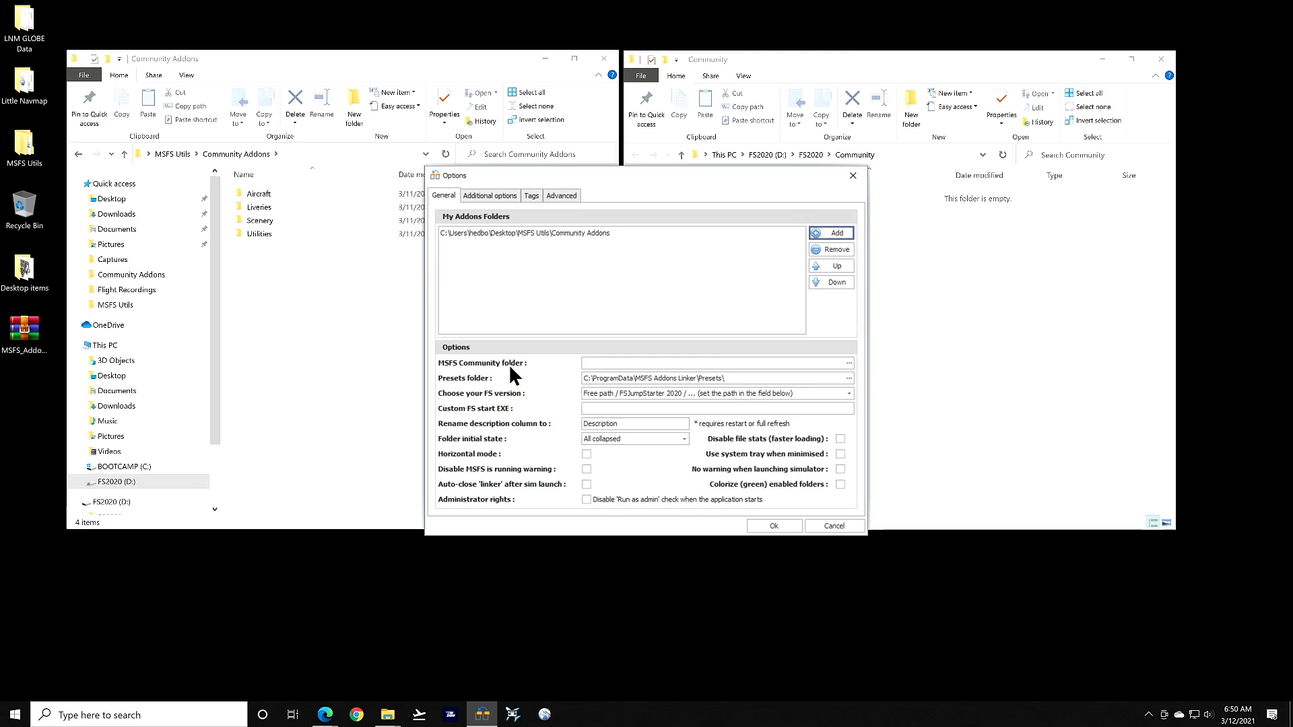
# Set the MSFS Community folder to D:\FS2020\Community
pyautogui.click(849, 363)
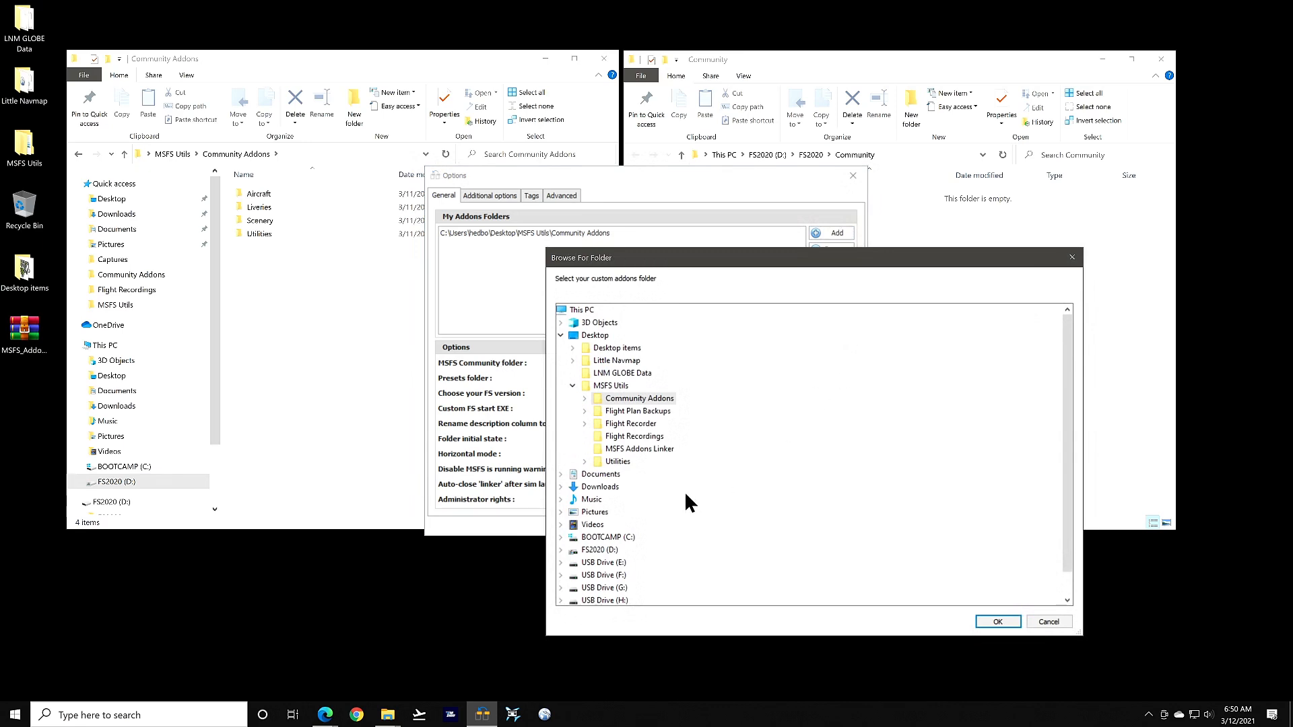
pyautogui.click(558, 548)
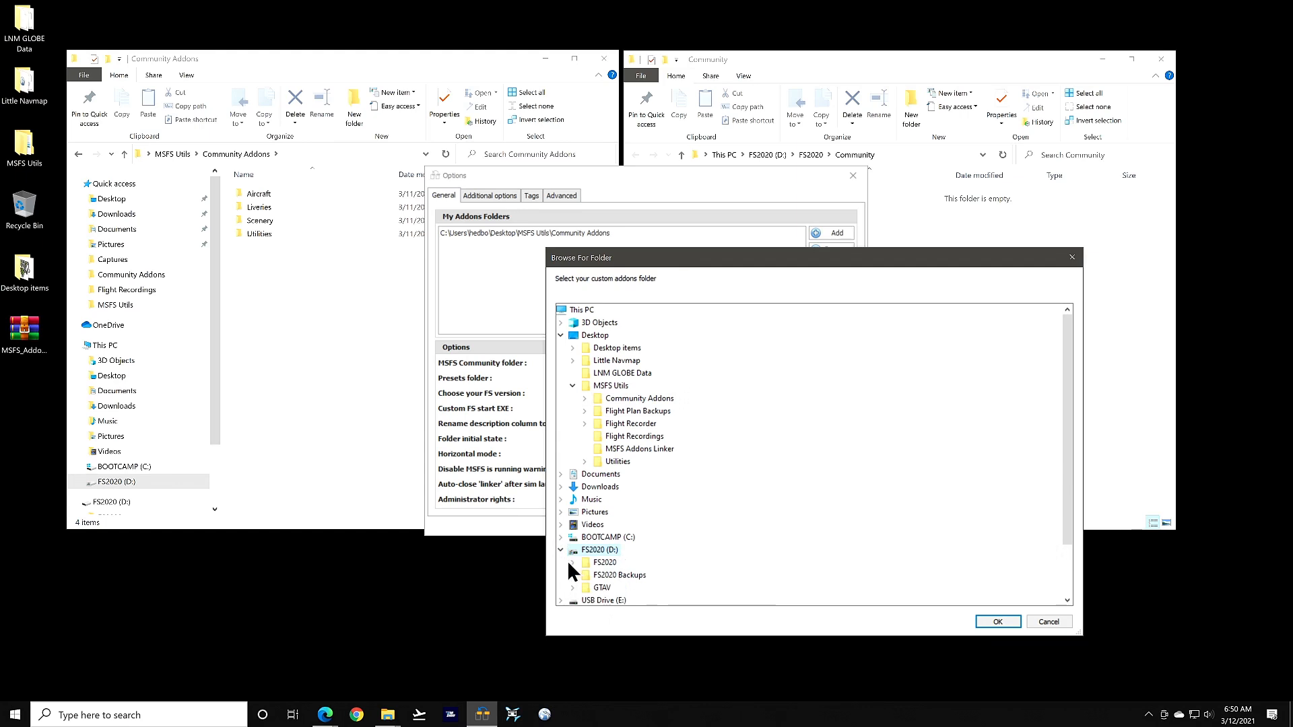
pyautogui.click(573, 562)
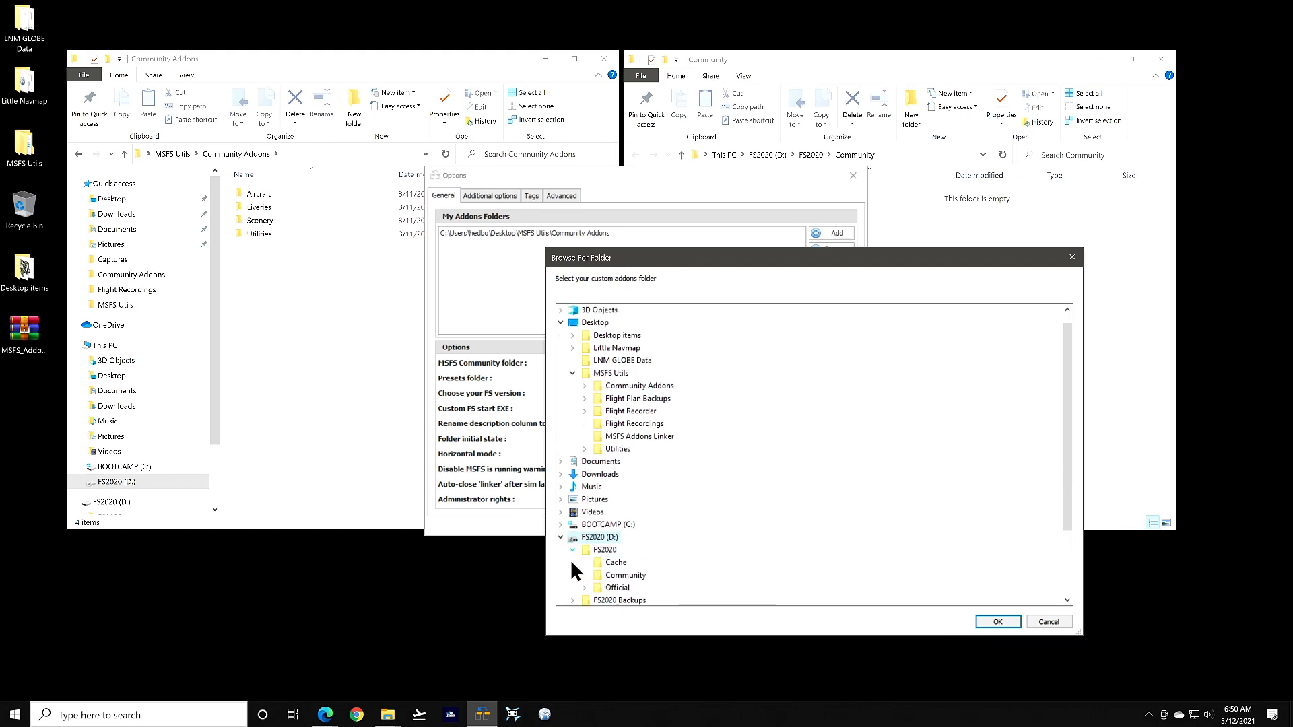
pyautogui.click(625, 574)
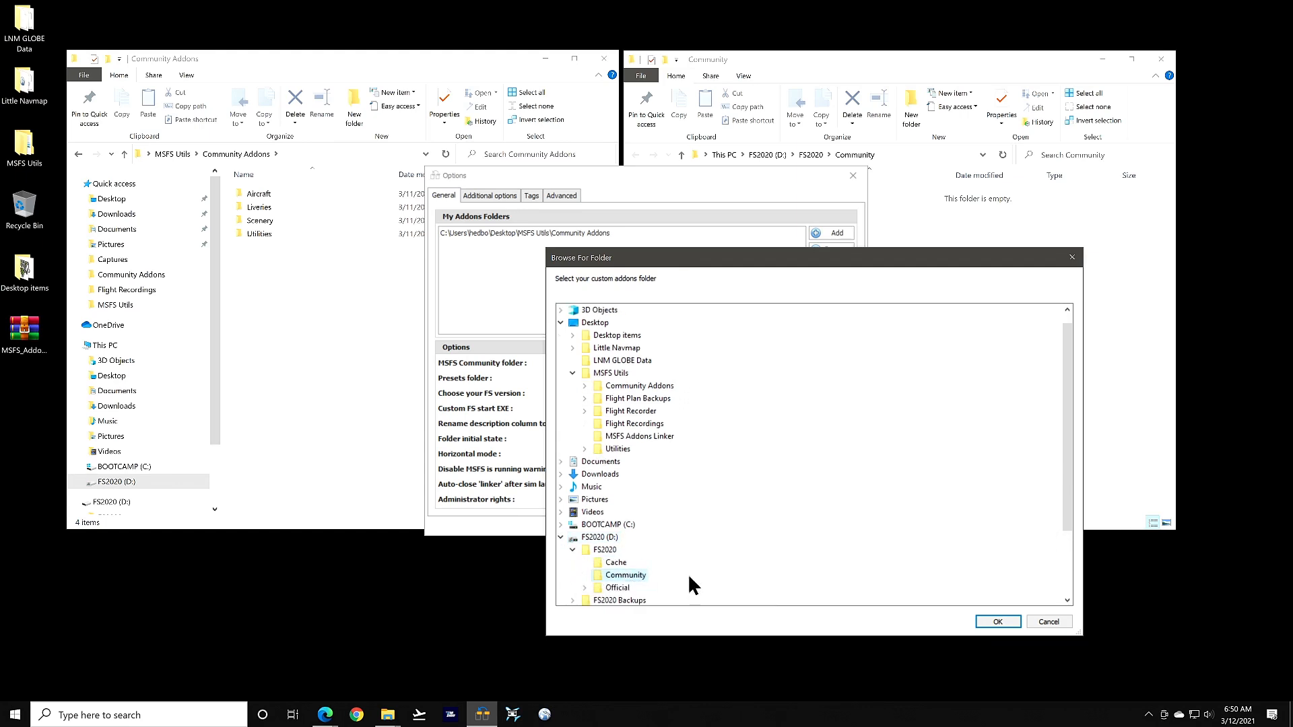
pyautogui.click(998, 621)
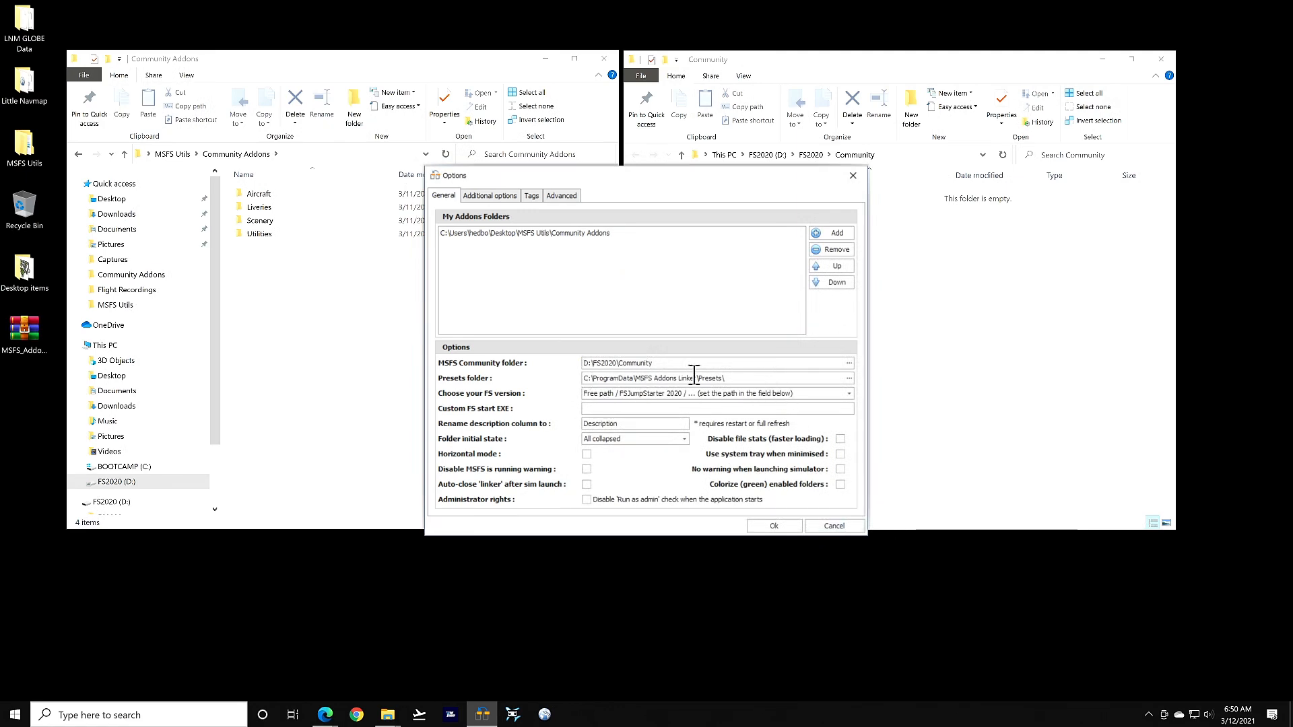
# Highlight the presets folder path text, then expand the FS version choices
pyautogui.moveTo(730, 378); pyautogui.dragTo(568, 380)
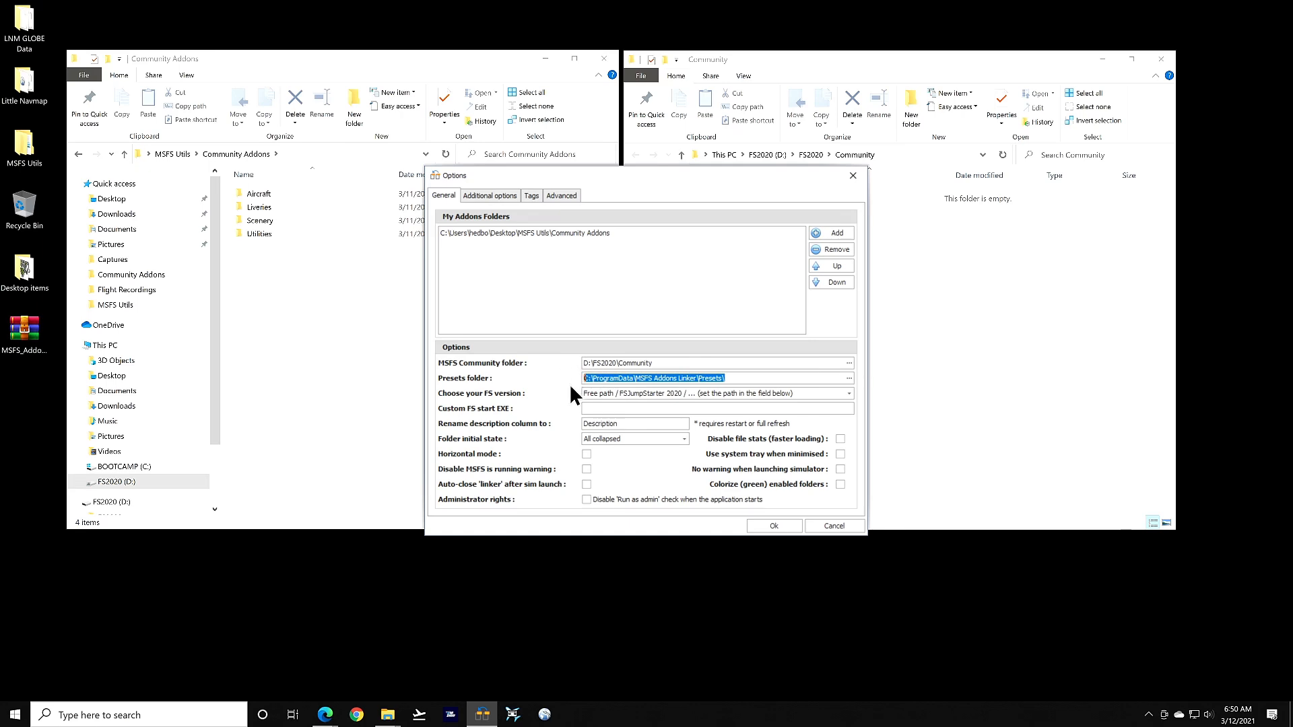
pyautogui.click(742, 376)
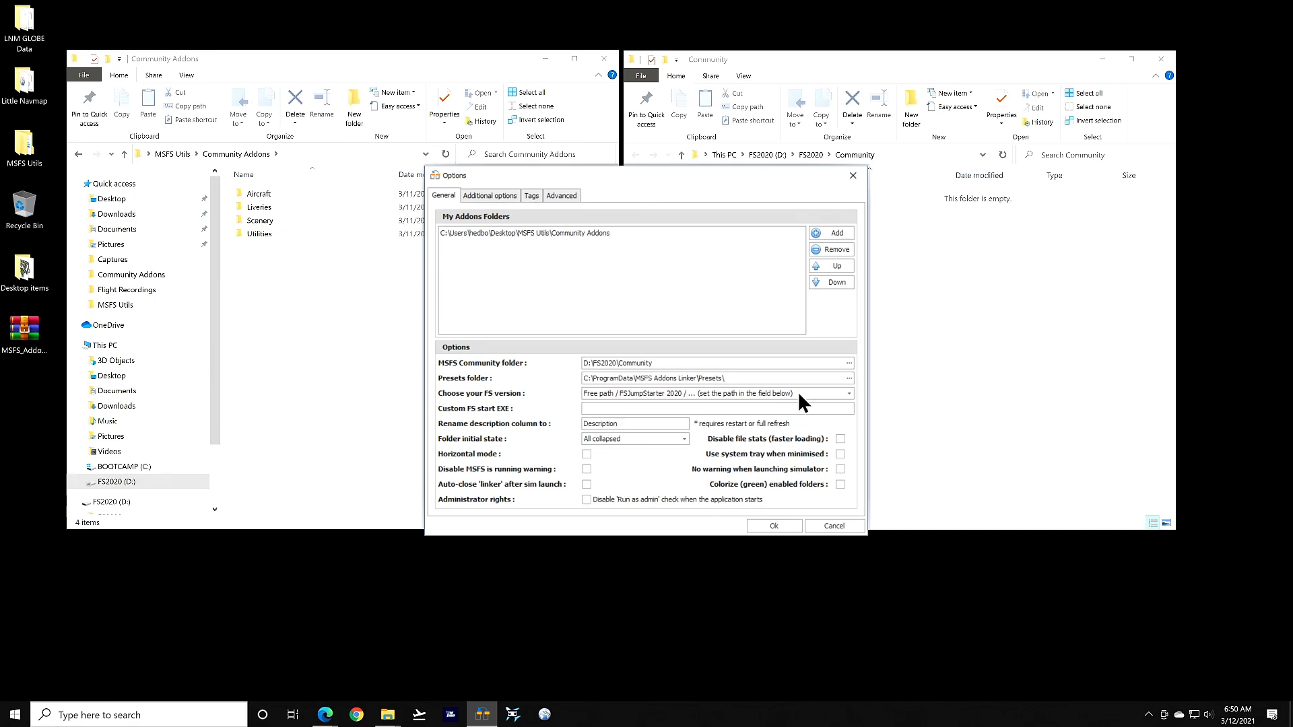
pyautogui.click(849, 394)
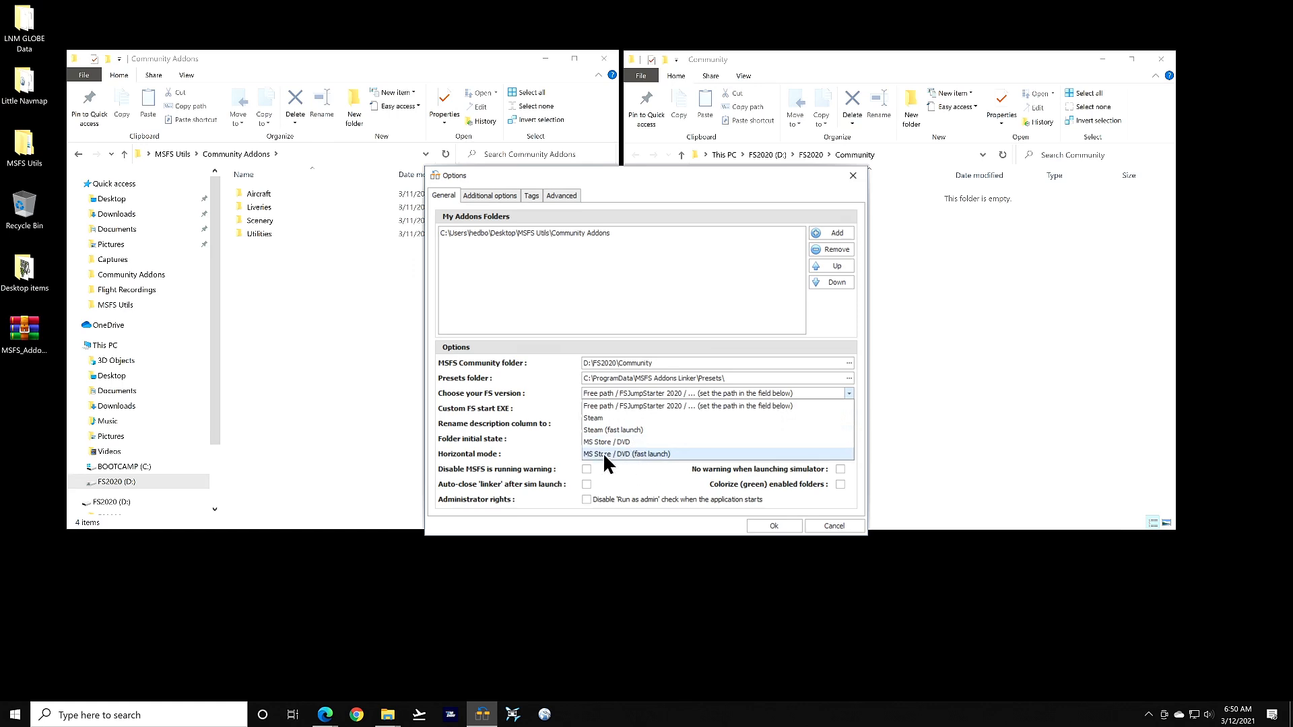
# Choose MS Store / DVD (fast launch) as FS version and Remember last state for folders
pyautogui.click(644, 454)
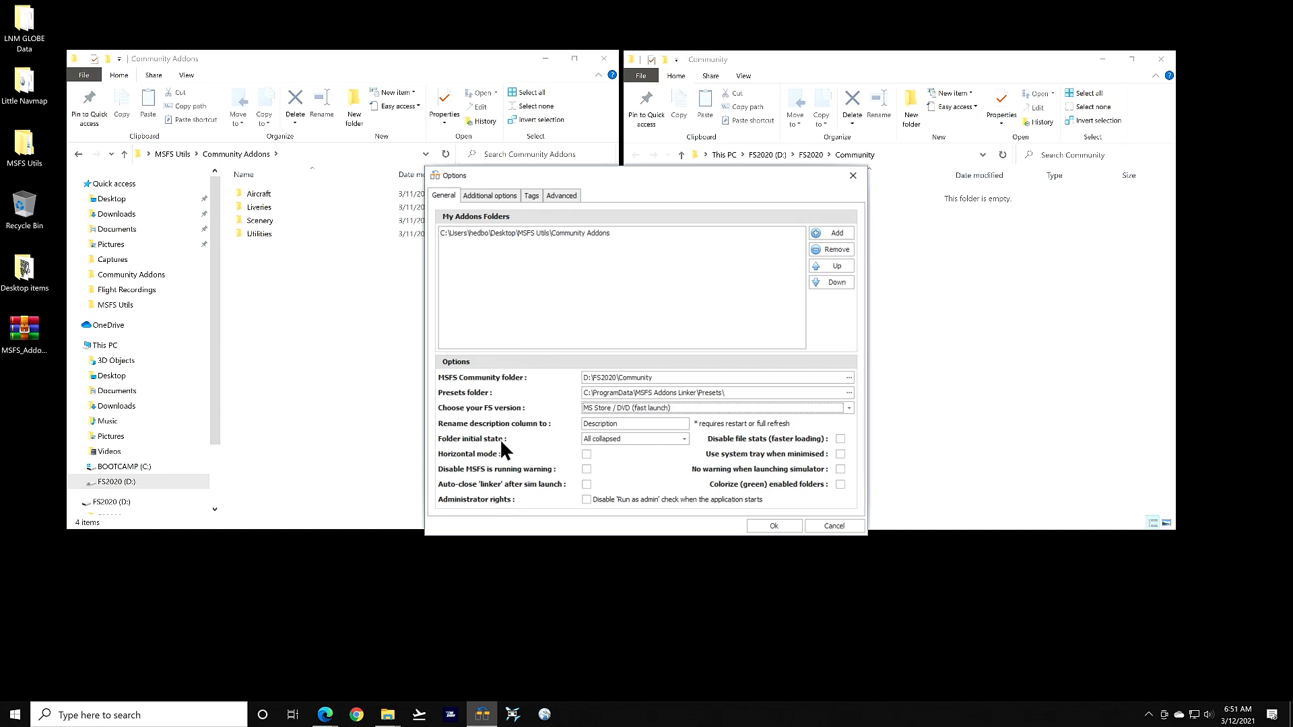
pyautogui.click(620, 437)
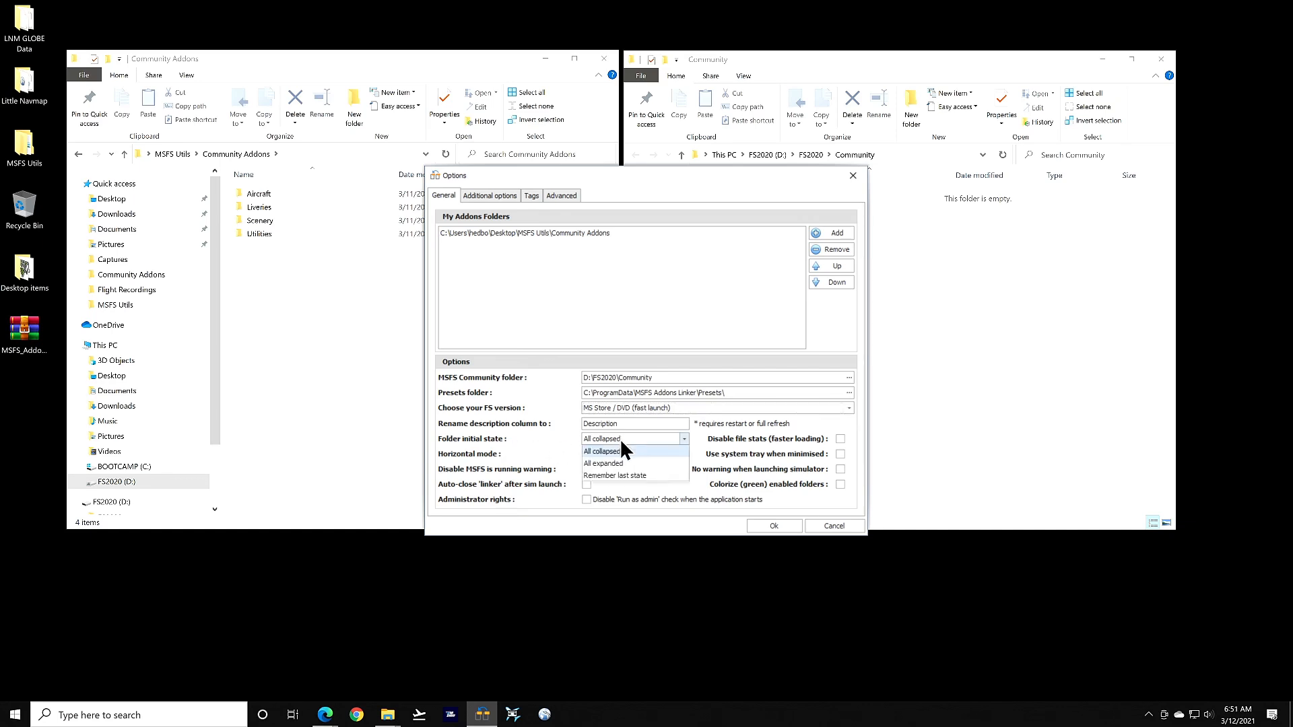
pyautogui.click(641, 476)
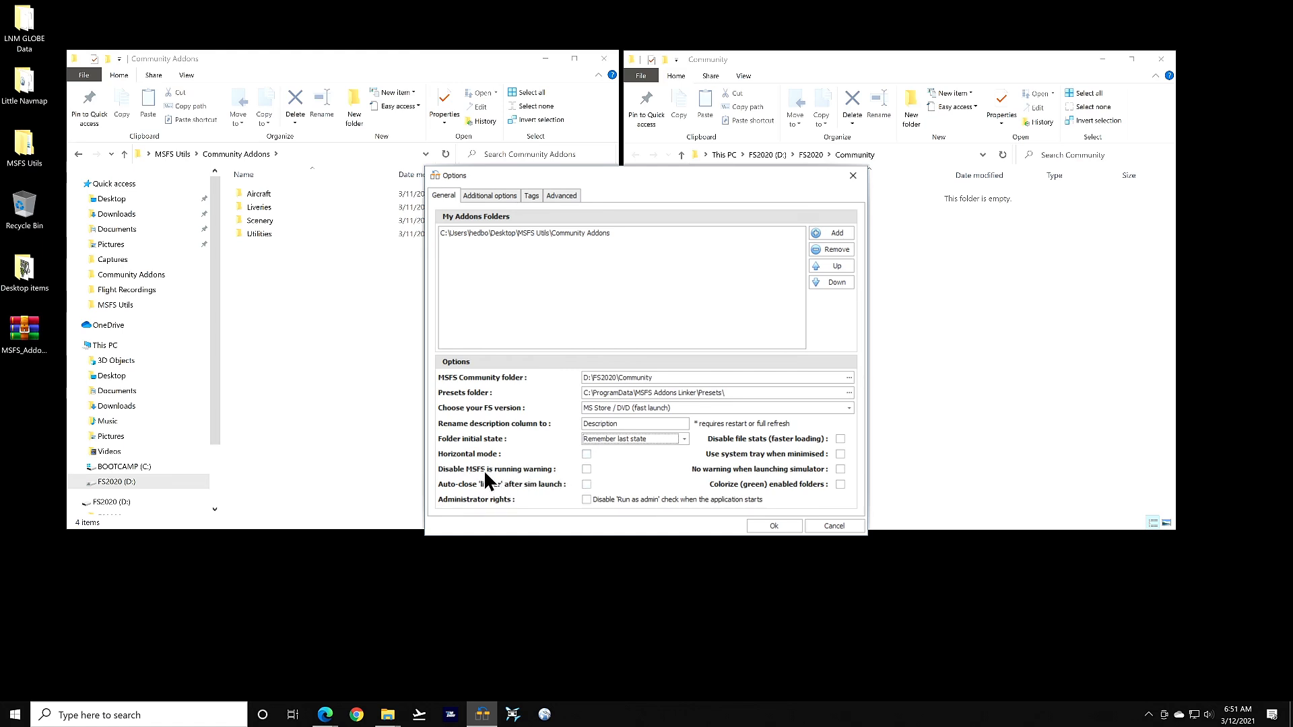
# Tick Disable MSFS running warning and Auto-close after sim launch in Options
pyautogui.click(586, 469)
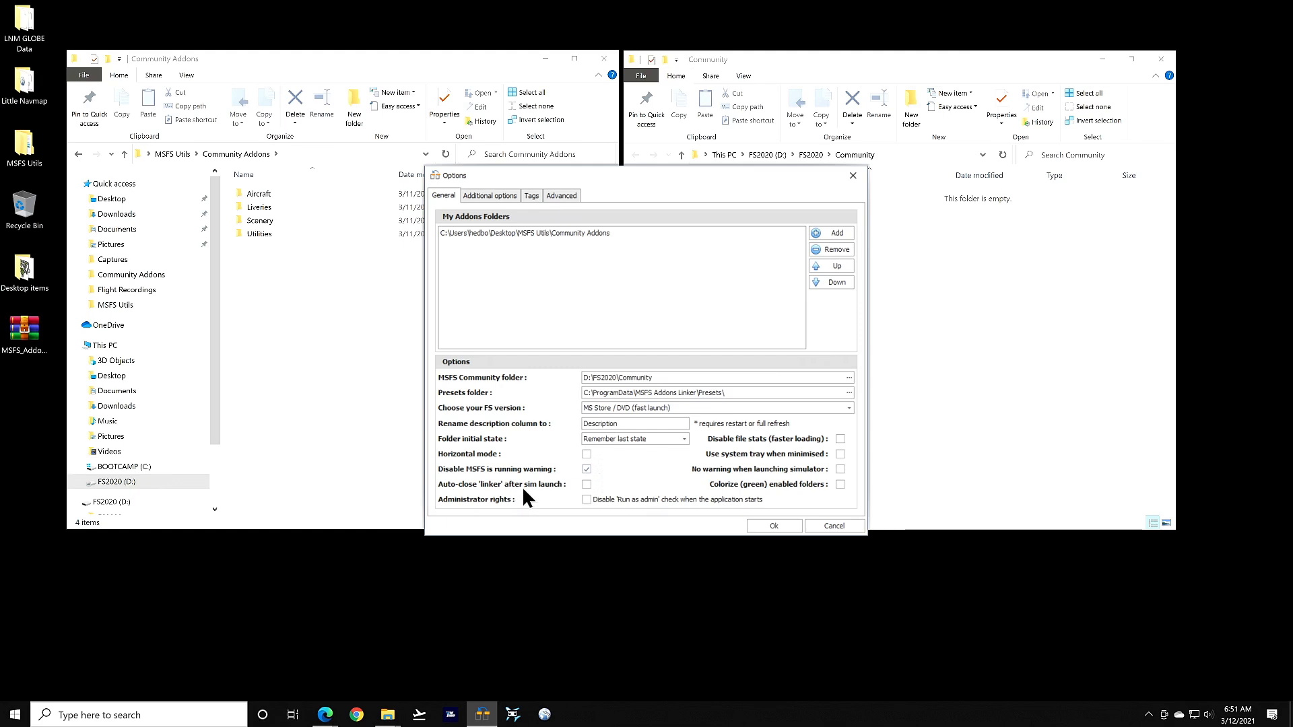
pyautogui.click(587, 485)
pyautogui.click(976, 411)
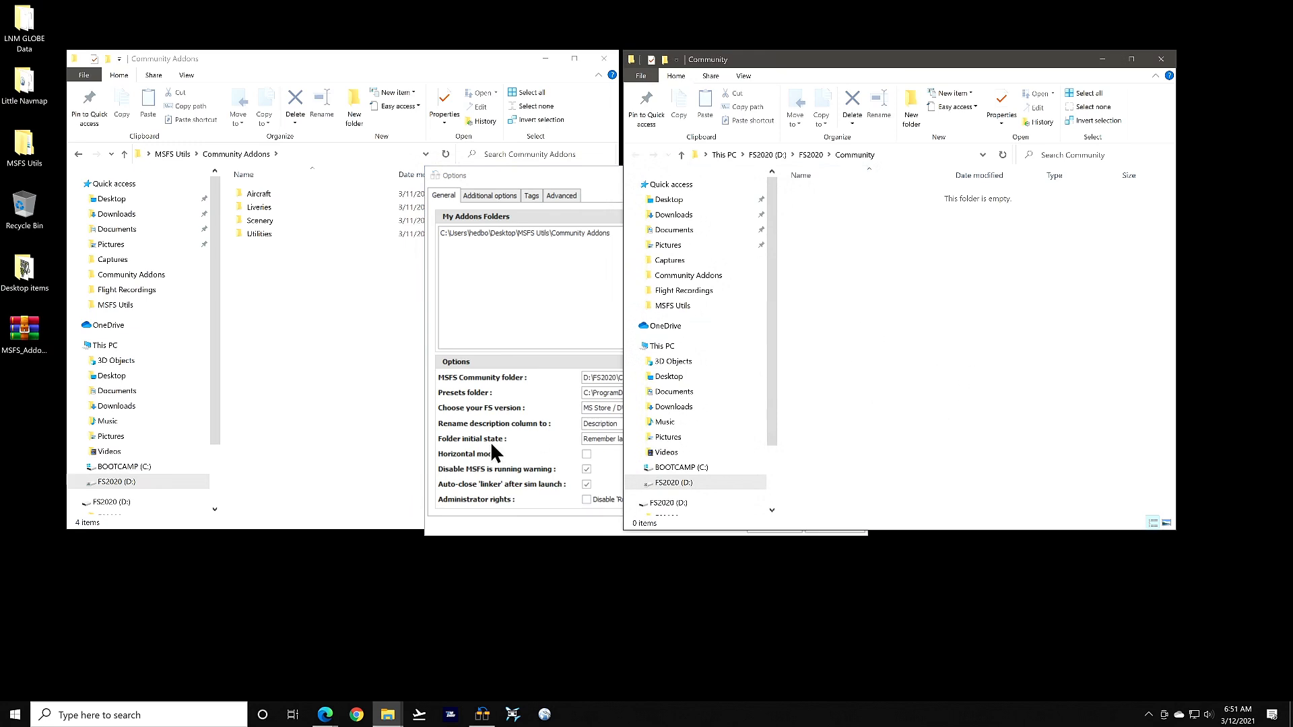
pyautogui.click(552, 384)
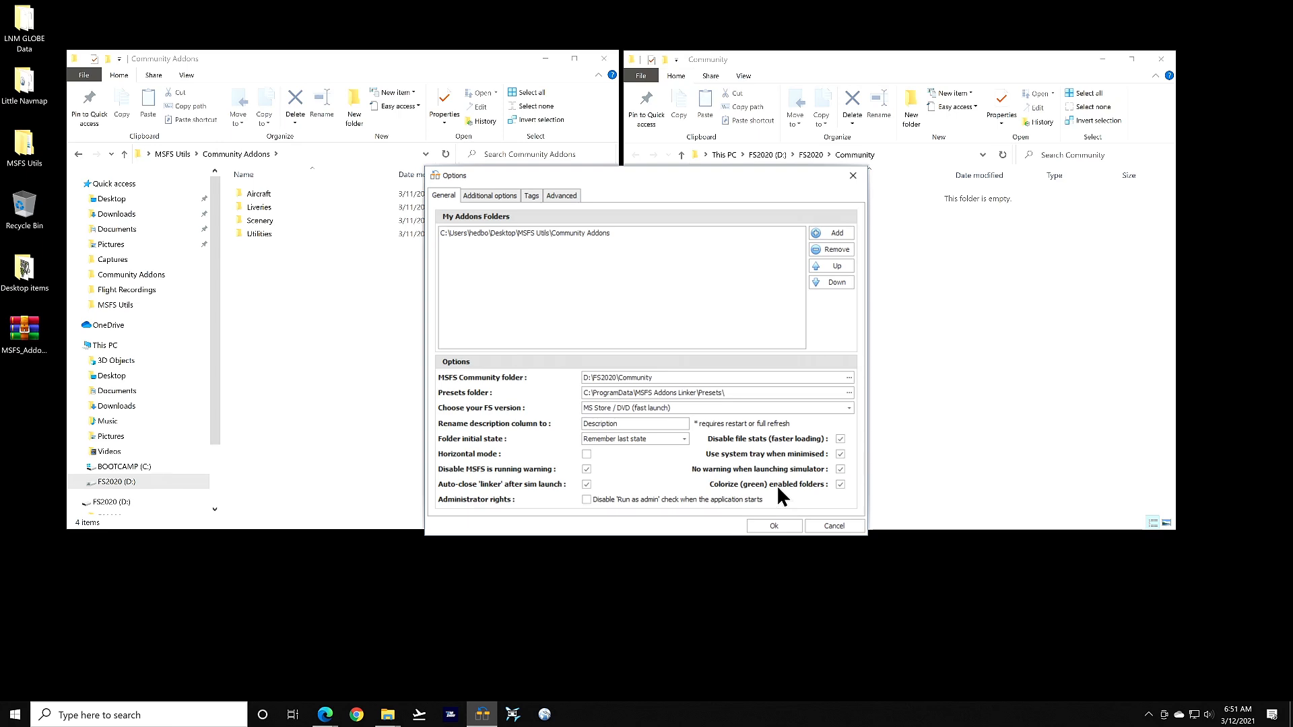
# Switch the Options dialog to the Additional options tab
pyautogui.click(500, 195)
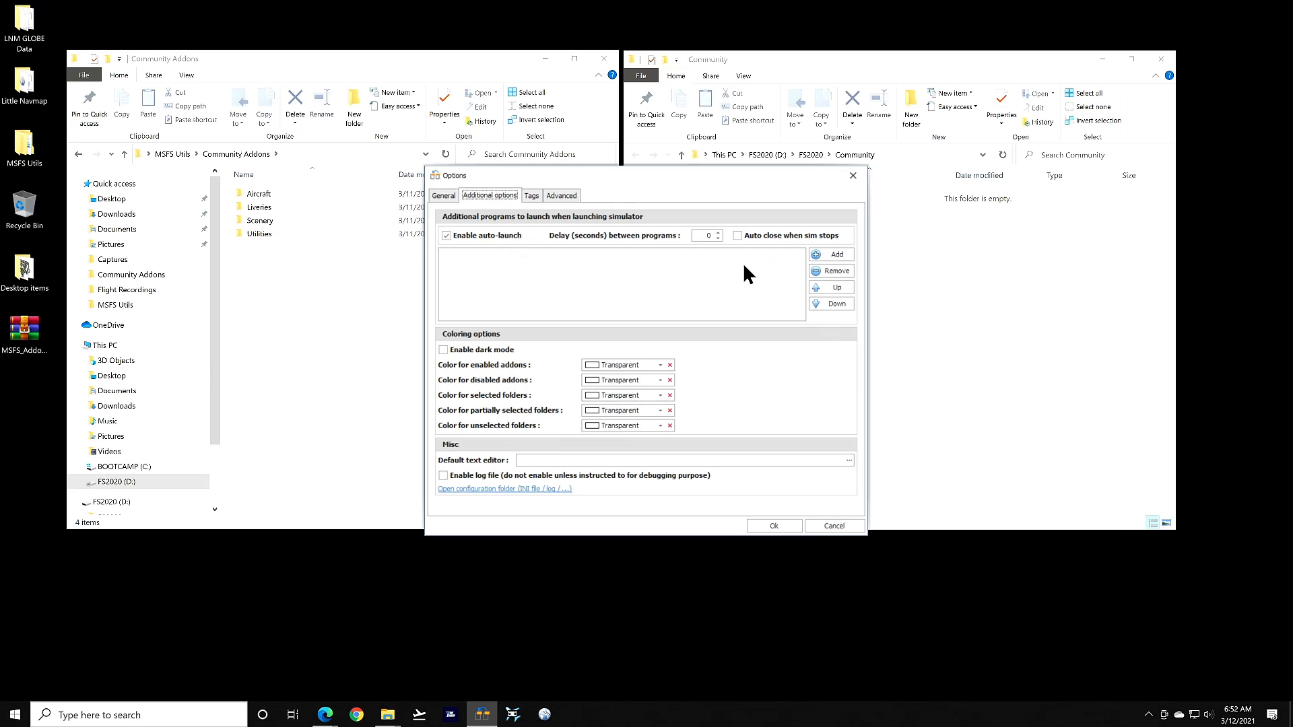
# Add FlightRecorder.Client.exe and Desktop\Little Navmap\littlenavmap.exe to the programs launched with the sim
pyautogui.click(822, 254)
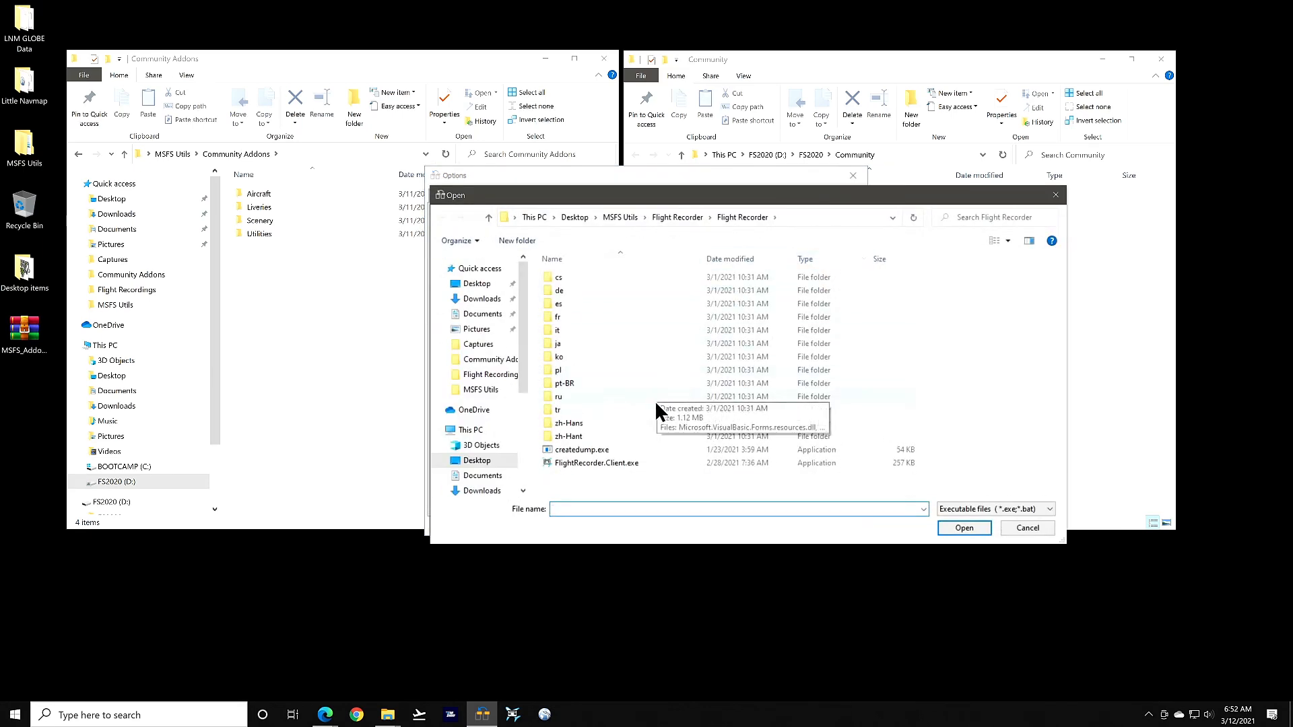
pyautogui.doubleClick(578, 462)
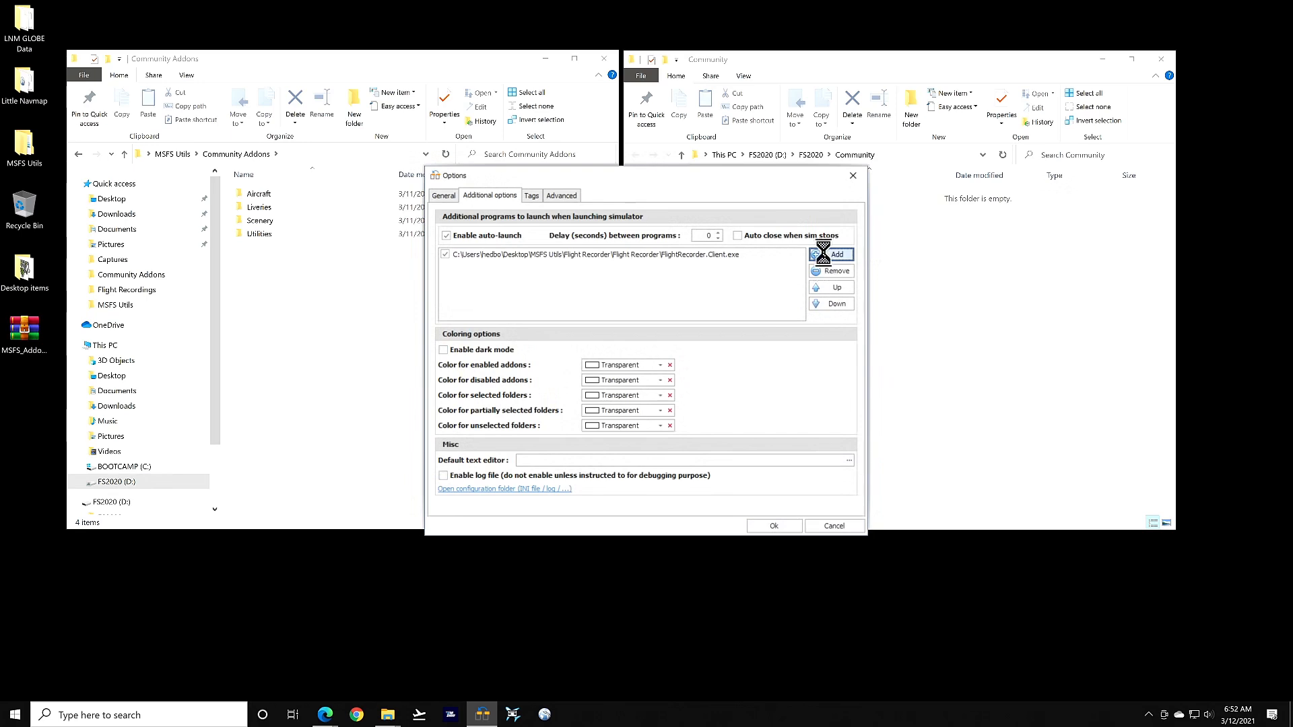
pyautogui.click(826, 257)
pyautogui.click(477, 283)
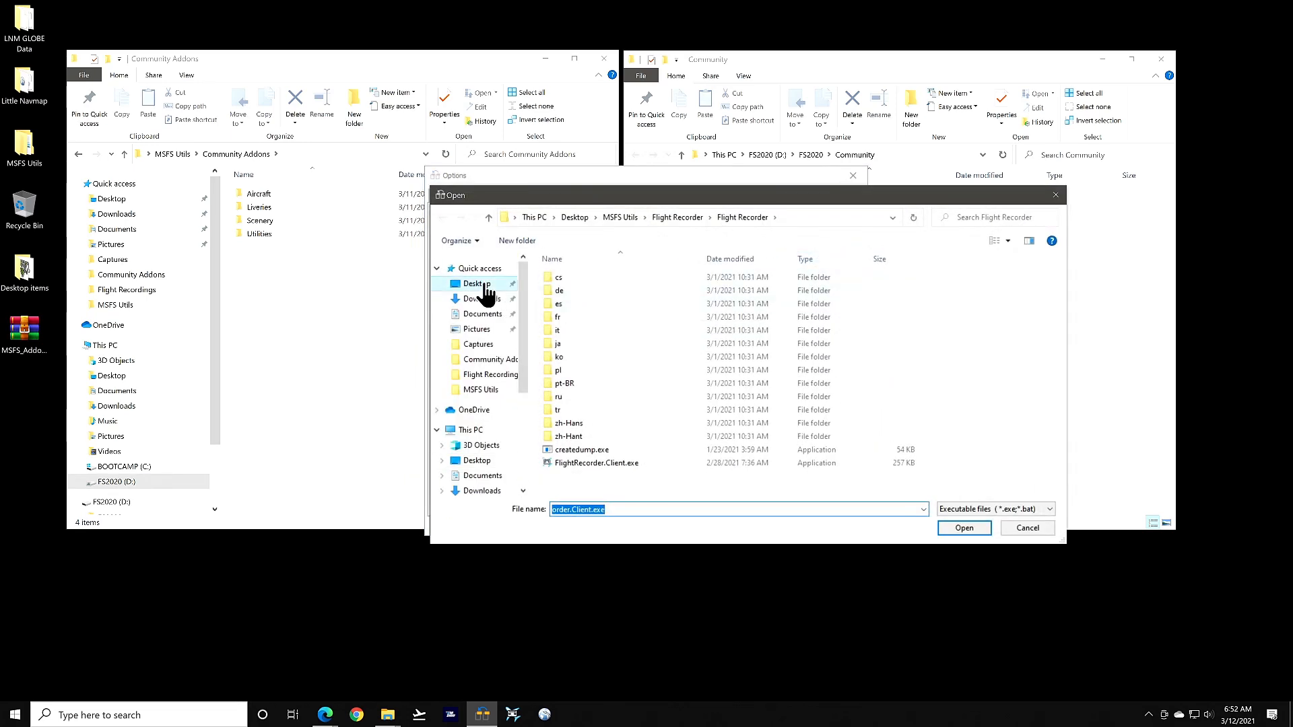
pyautogui.doubleClick(597, 290)
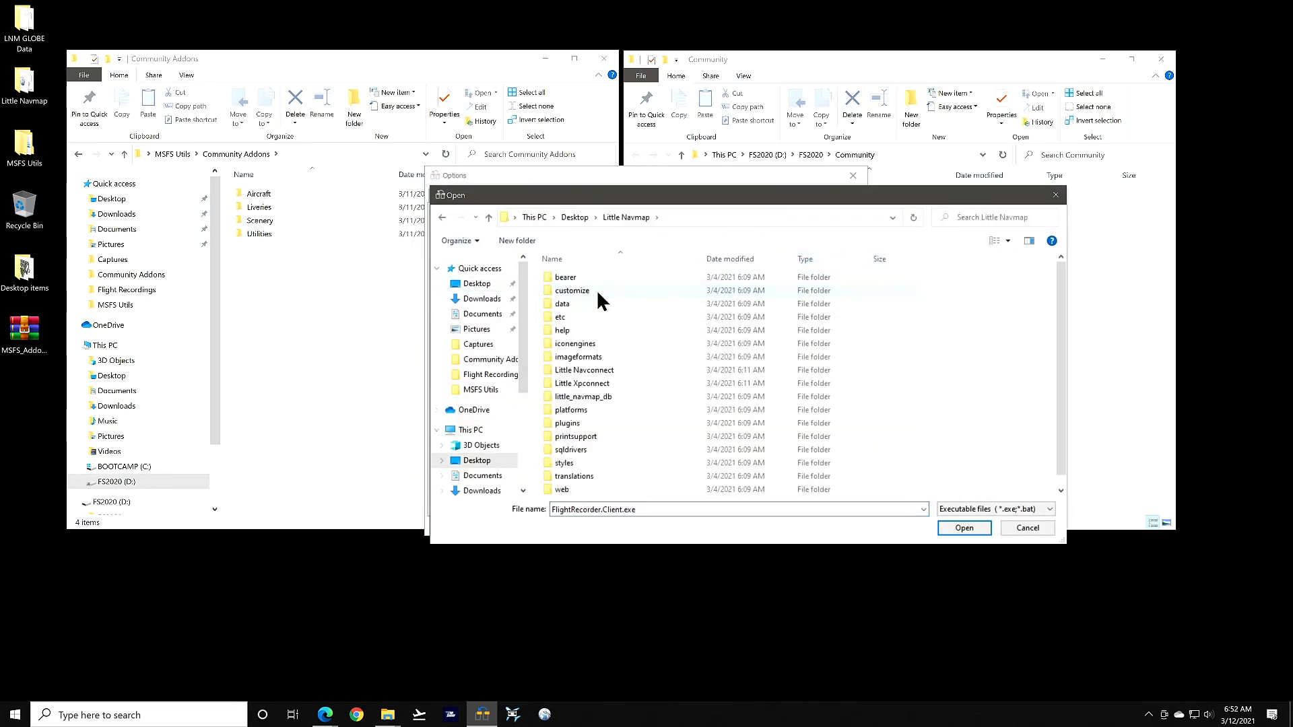
pyautogui.scroll(-1, 604, 366)
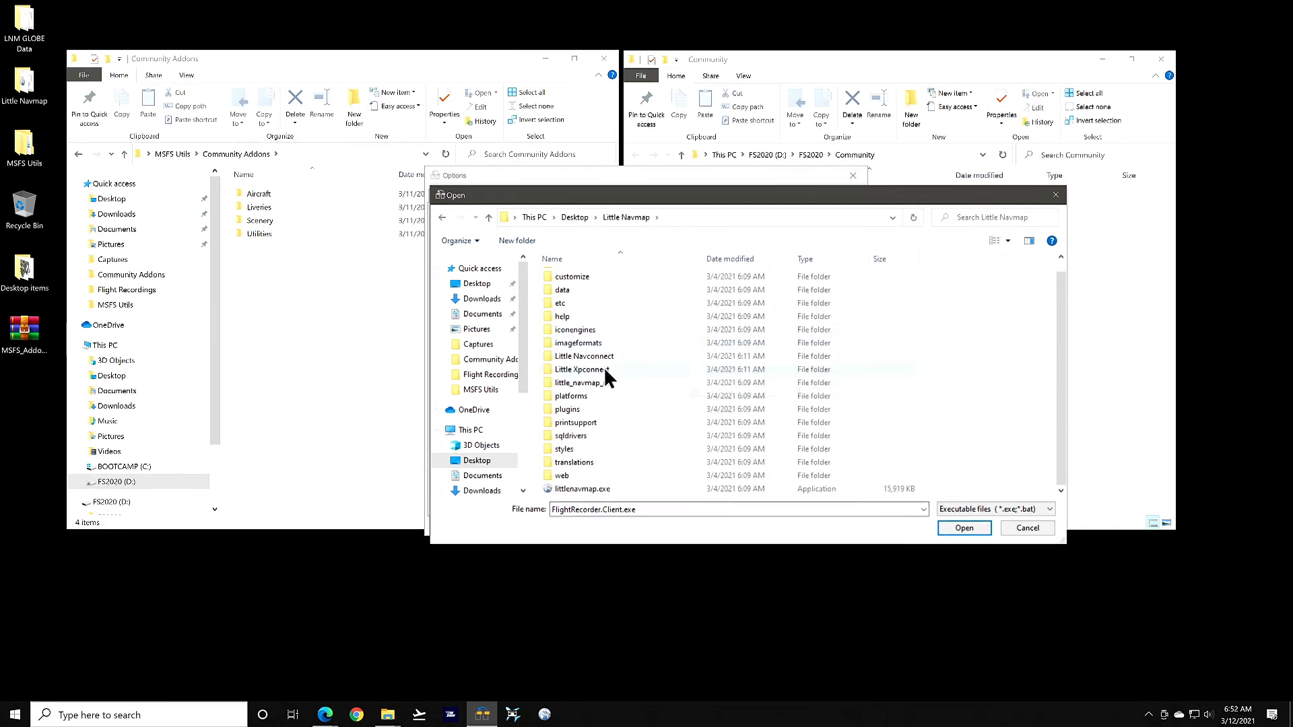
pyautogui.doubleClick(568, 488)
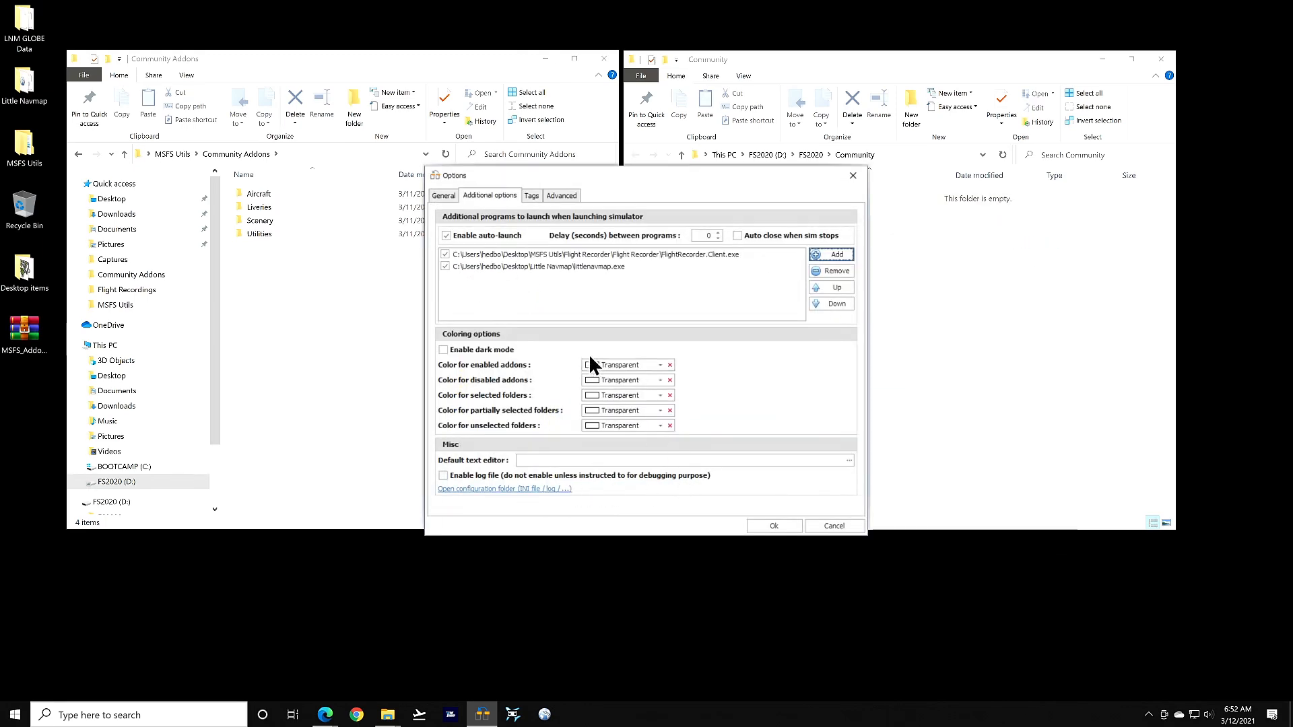
# Toggle Enable dark mode on and back off, view the Tags settings, and save the options with Ok
pyautogui.click(443, 349)
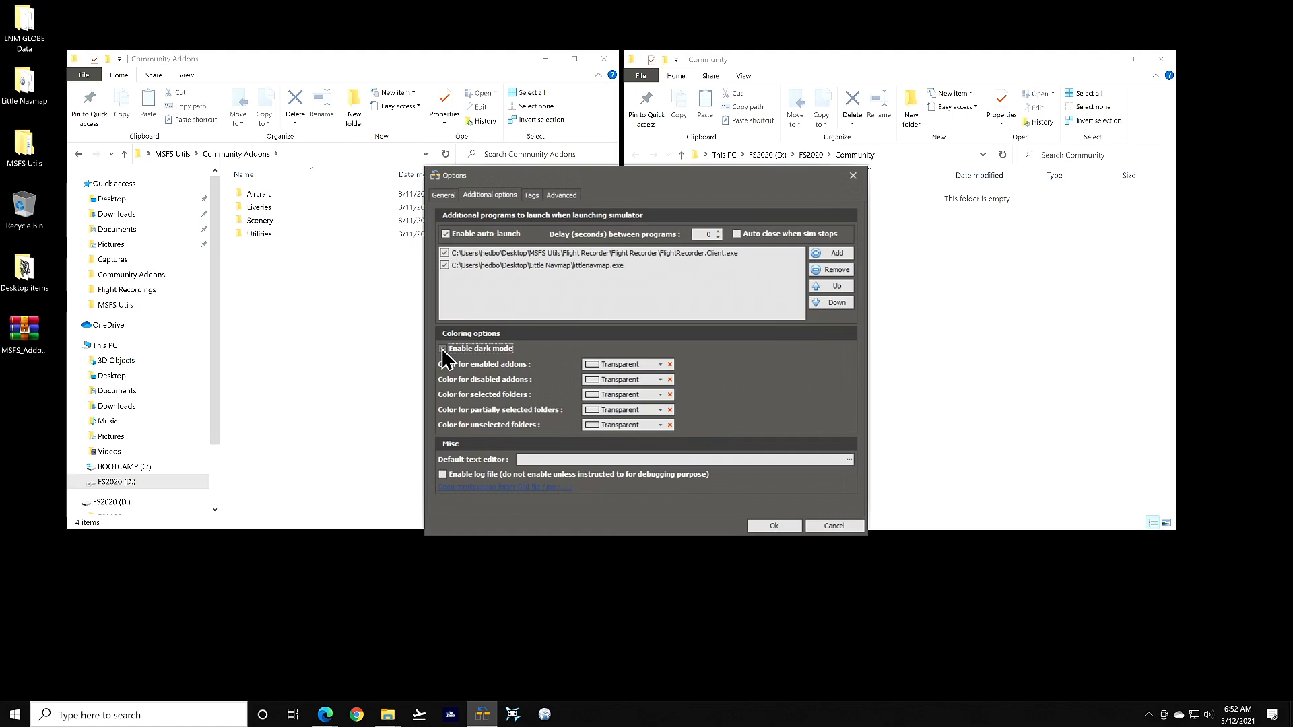
pyautogui.click(443, 350)
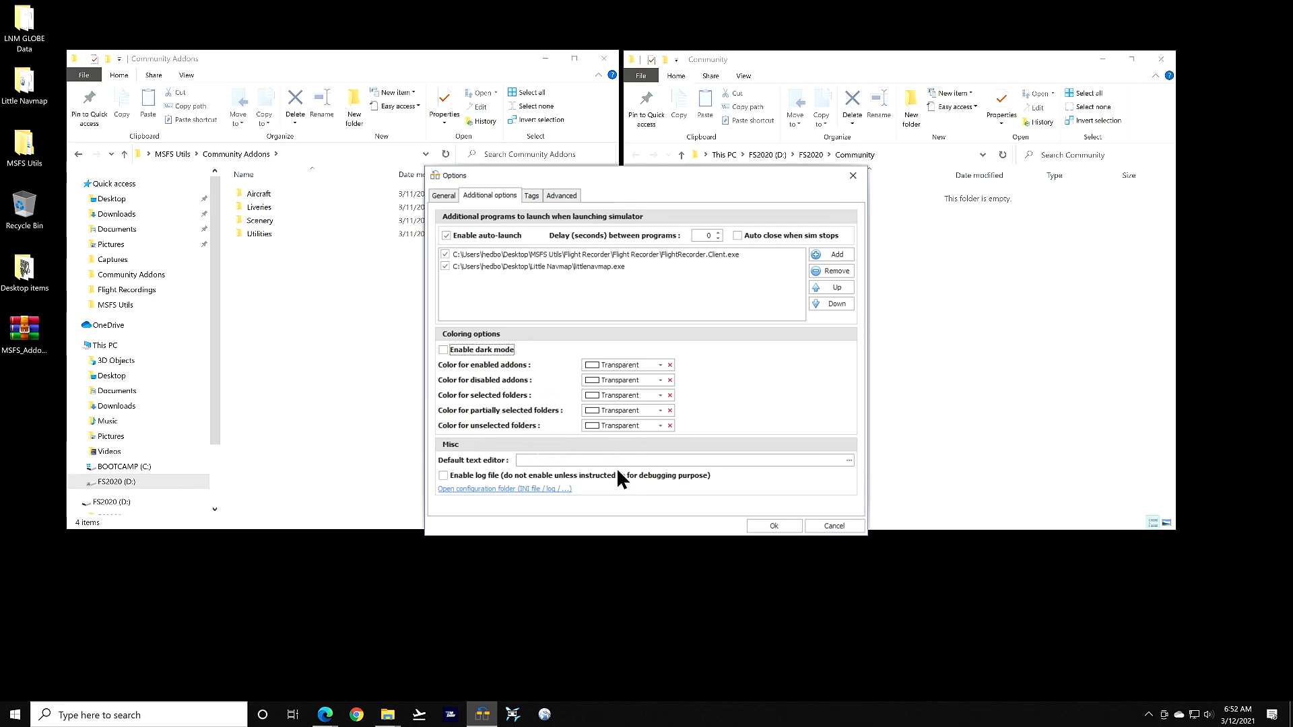
pyautogui.click(532, 197)
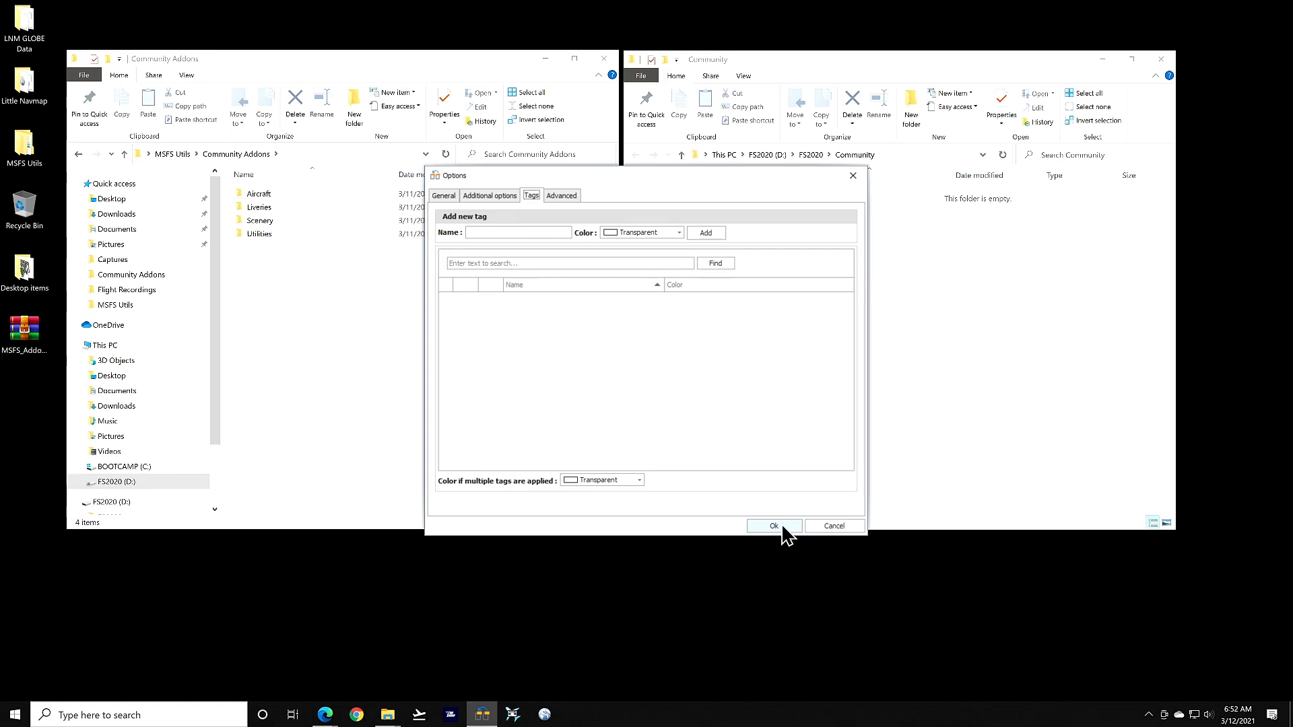
pyautogui.click(784, 528)
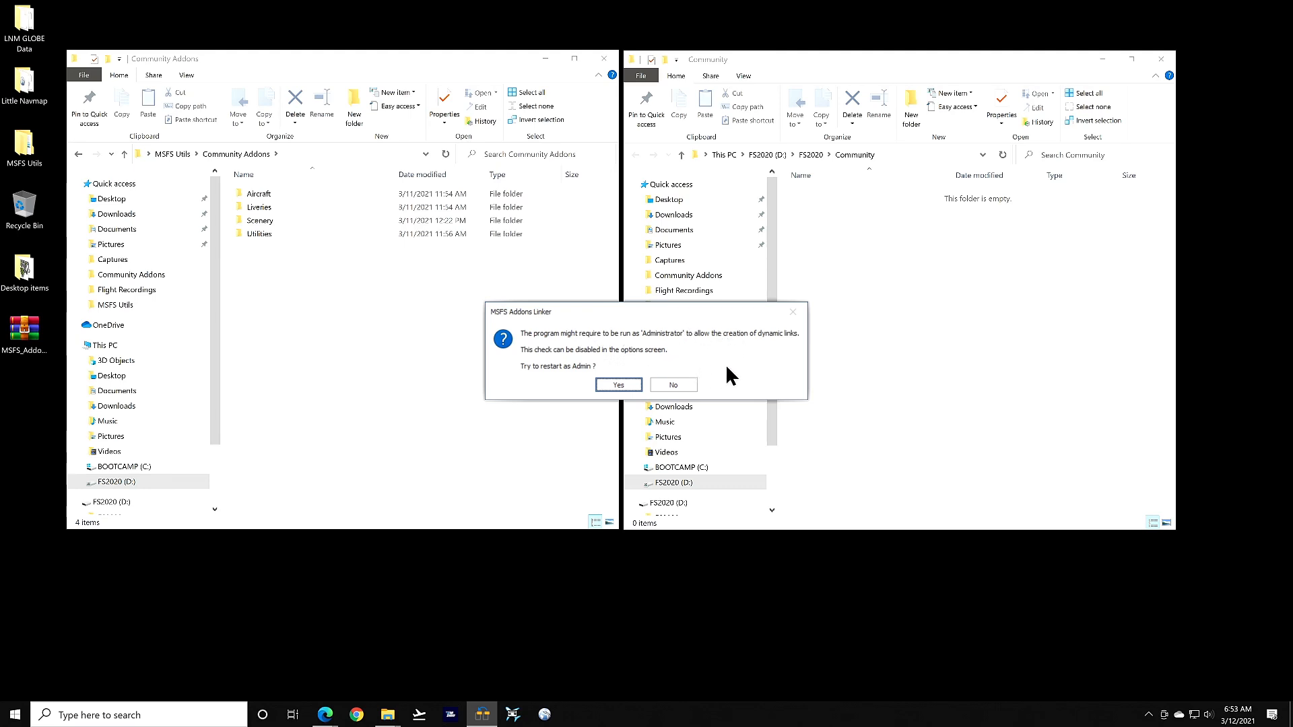
# Decline restarting as Administrator and reposition the linker window on screen
pyautogui.click(676, 386)
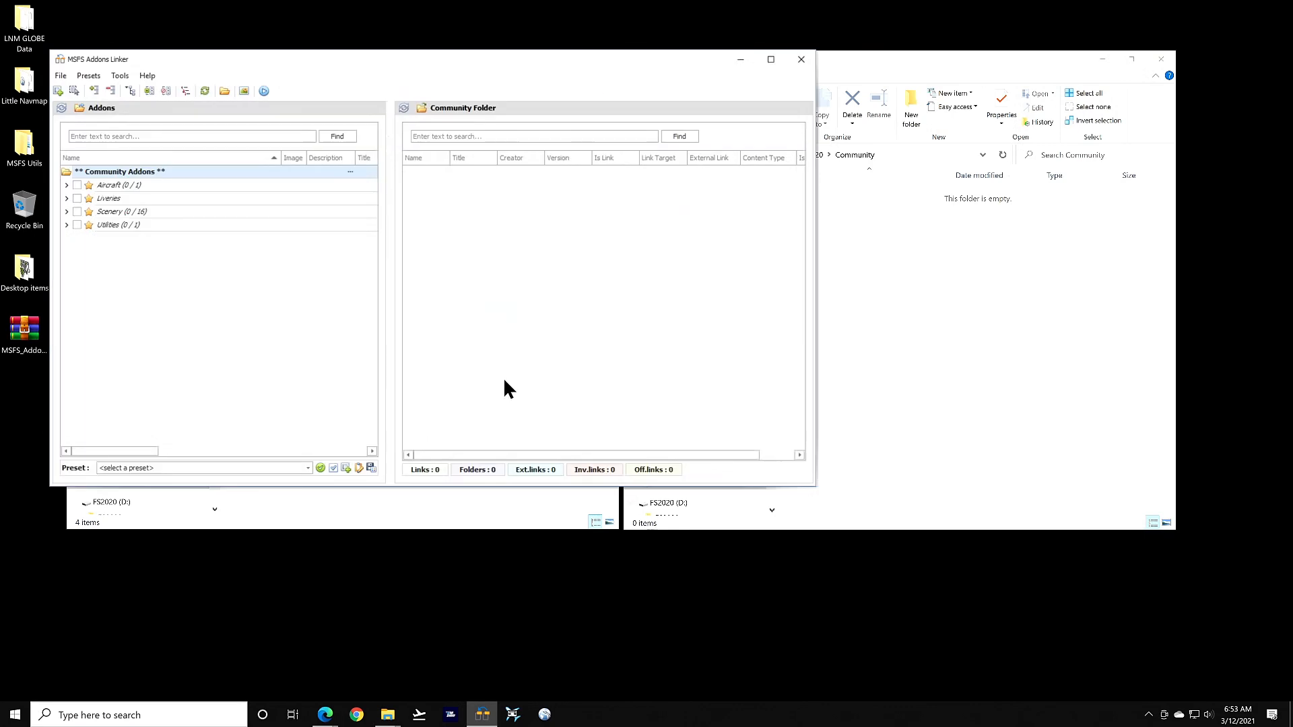
pyautogui.moveTo(300, 66); pyautogui.dragTo(643, 110)
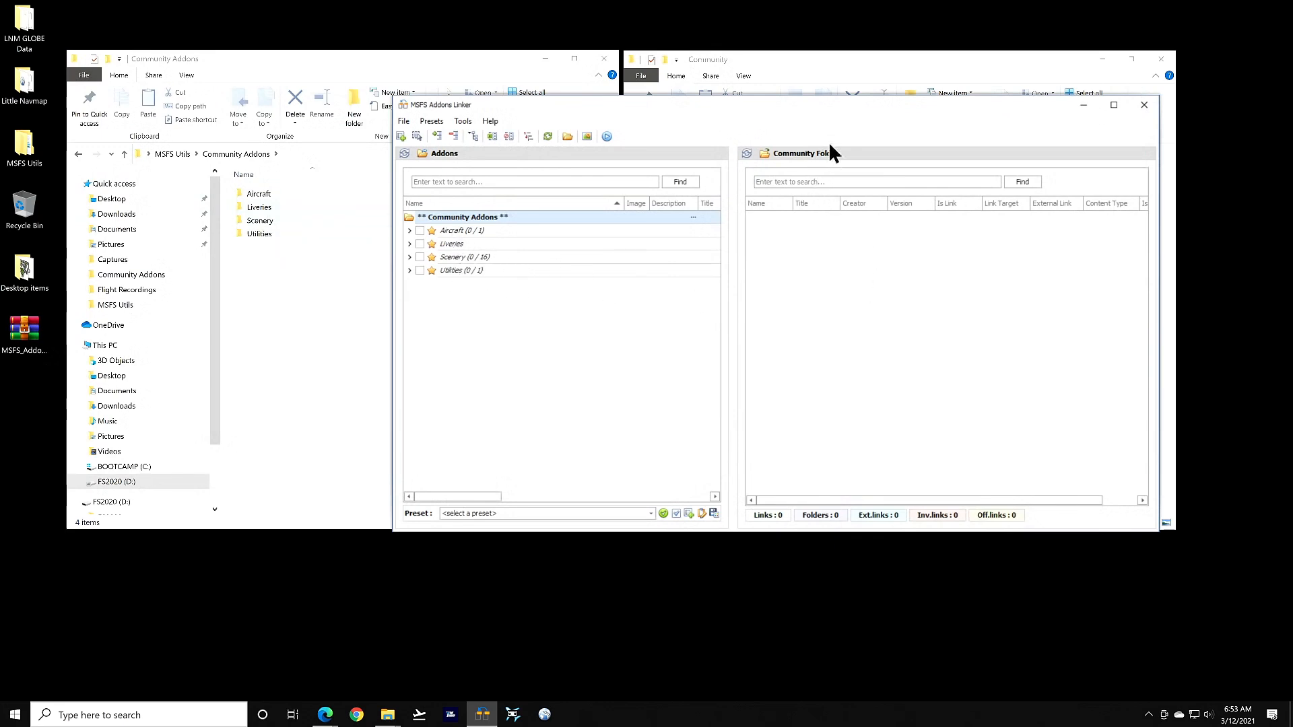
pyautogui.moveTo(807, 103); pyautogui.dragTo(601, 82)
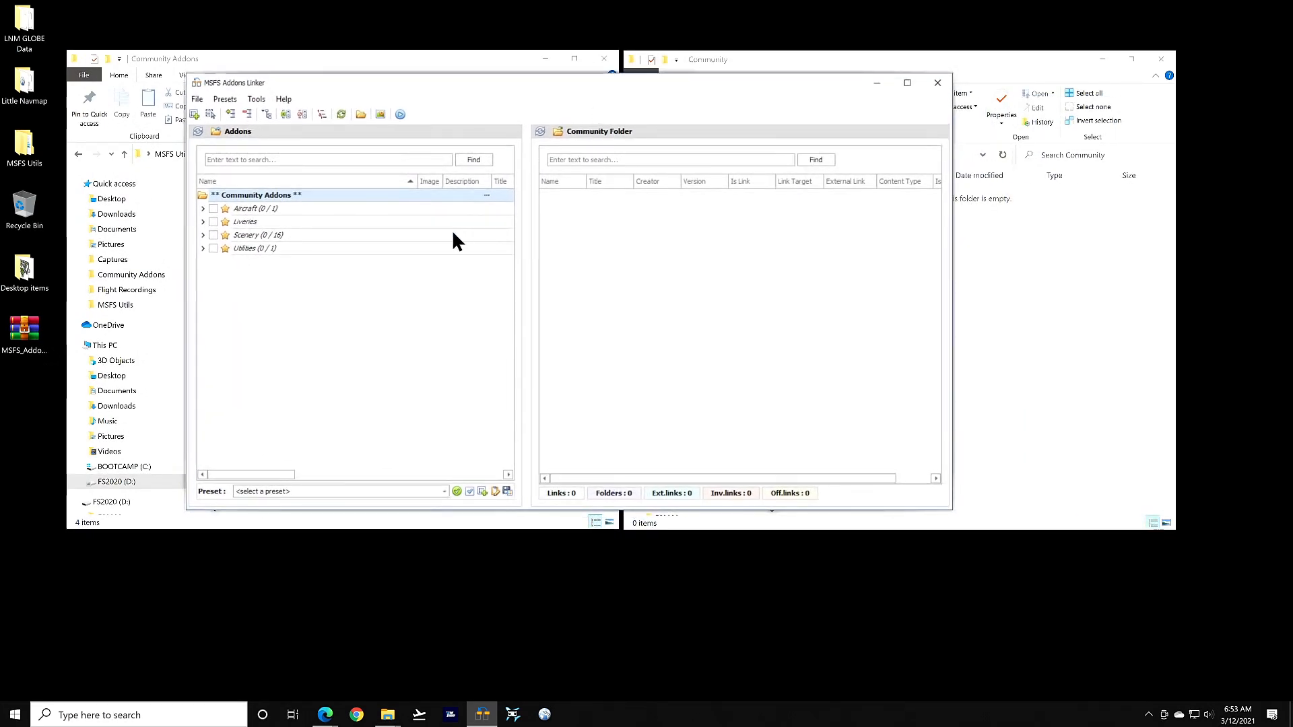
# Link MSFS_C152 into the Community folder, unlink it again, and collapse the Aircraft group
pyautogui.click(202, 209)
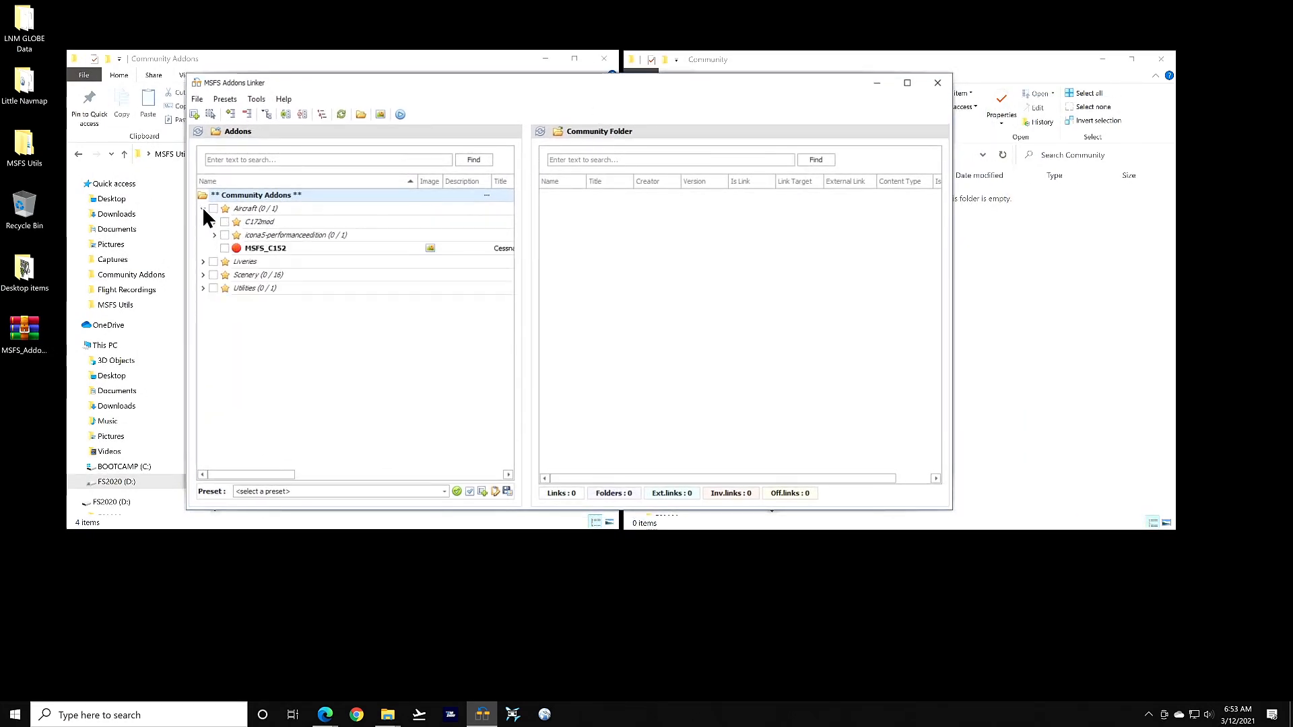
pyautogui.click(224, 247)
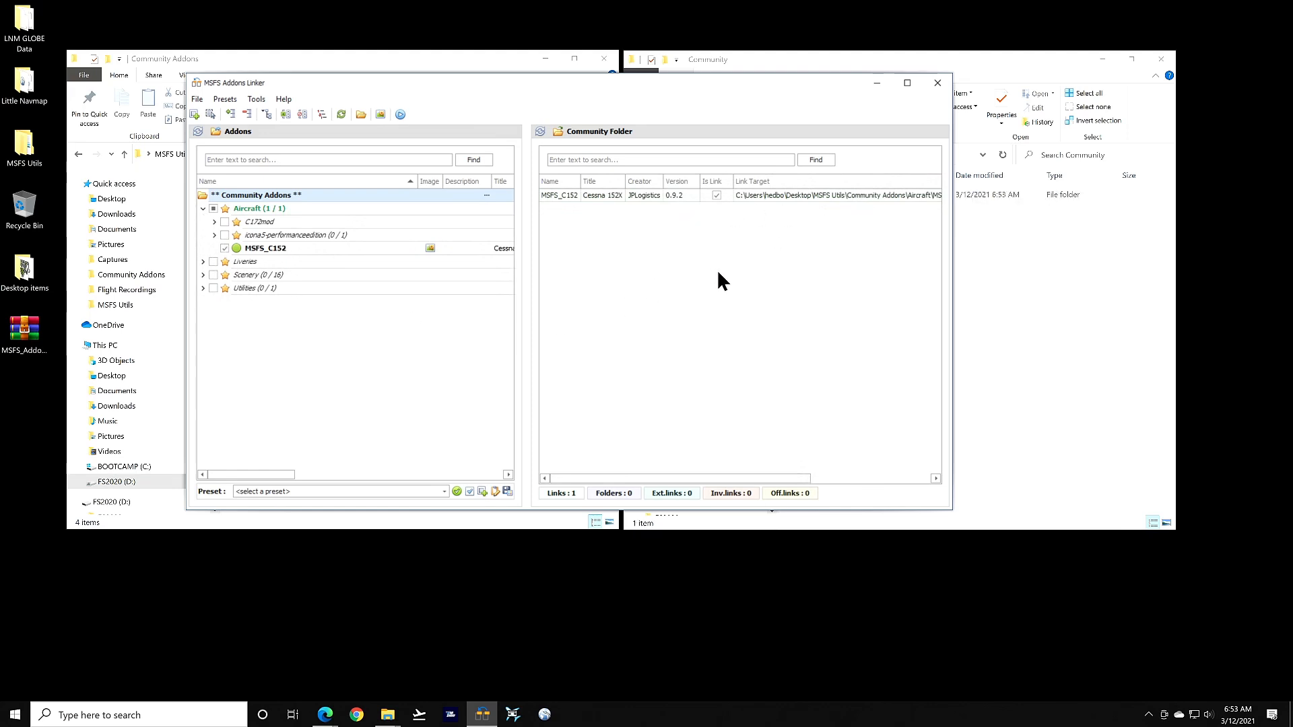
pyautogui.click(223, 247)
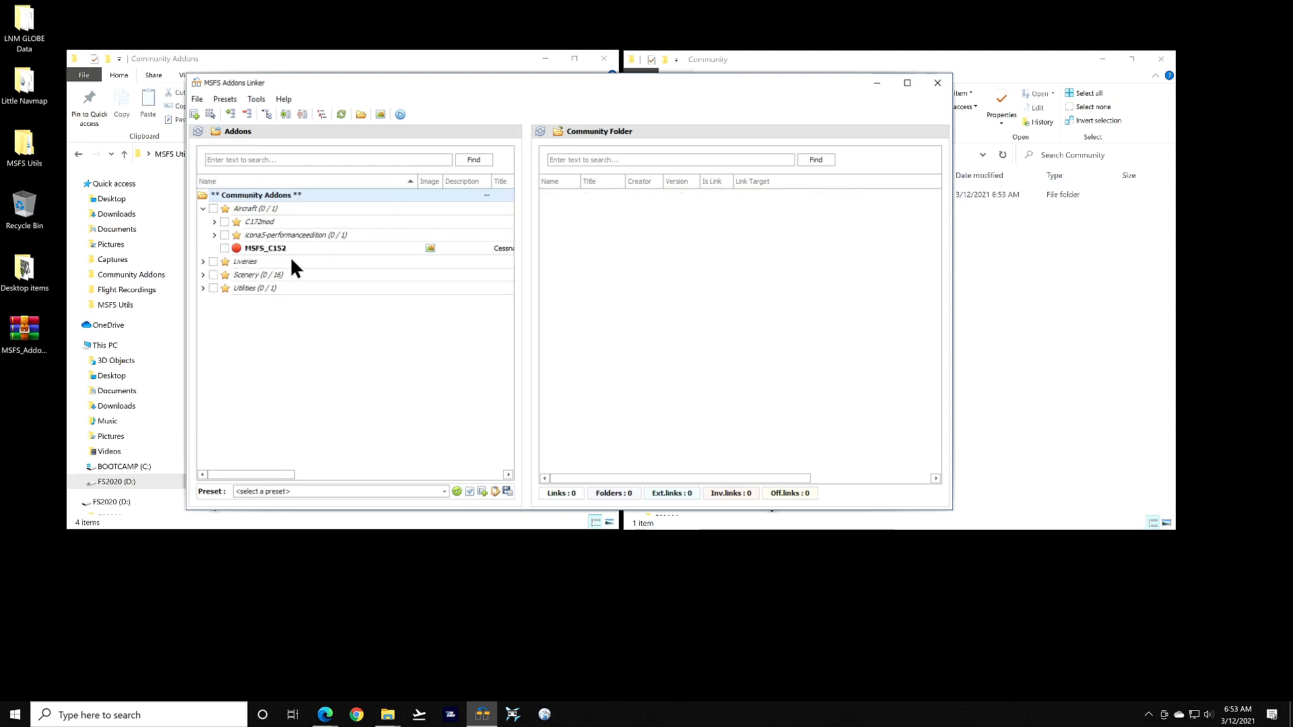
pyautogui.click(203, 208)
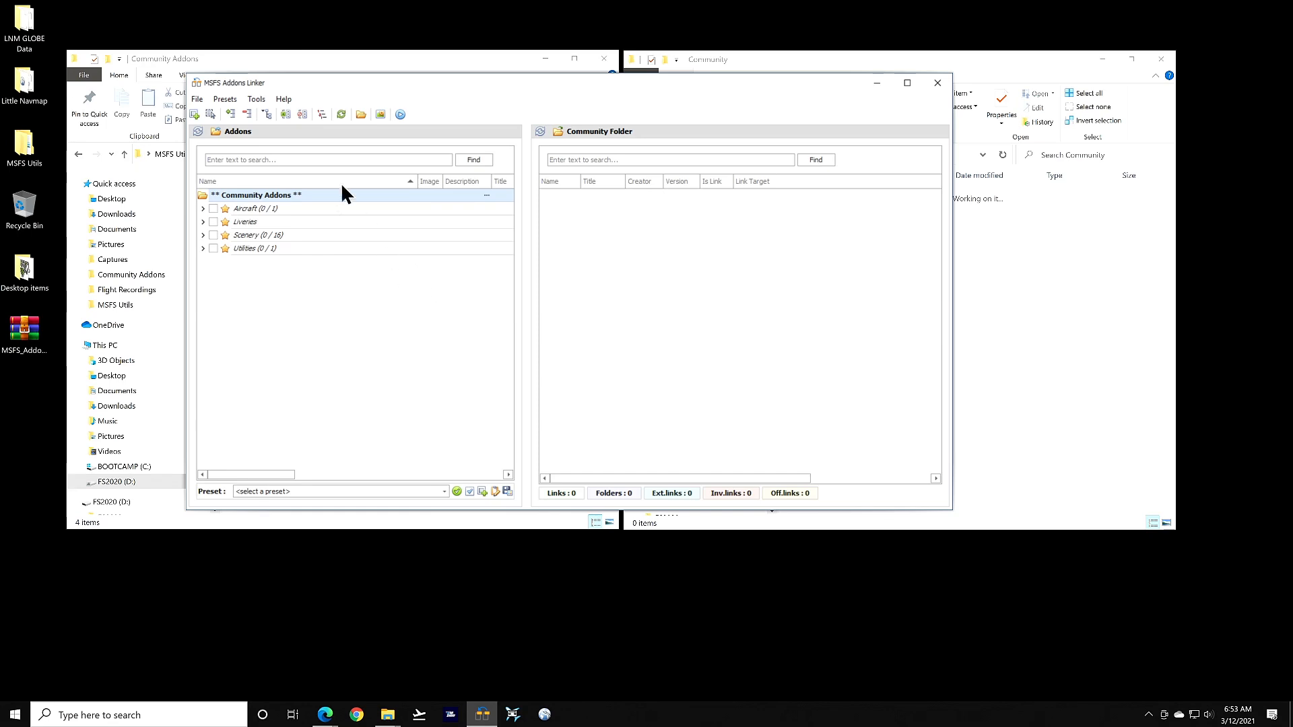
# Browse the File and Presets menus without choosing a command
pyautogui.click(195, 99)
pyautogui.click(194, 96)
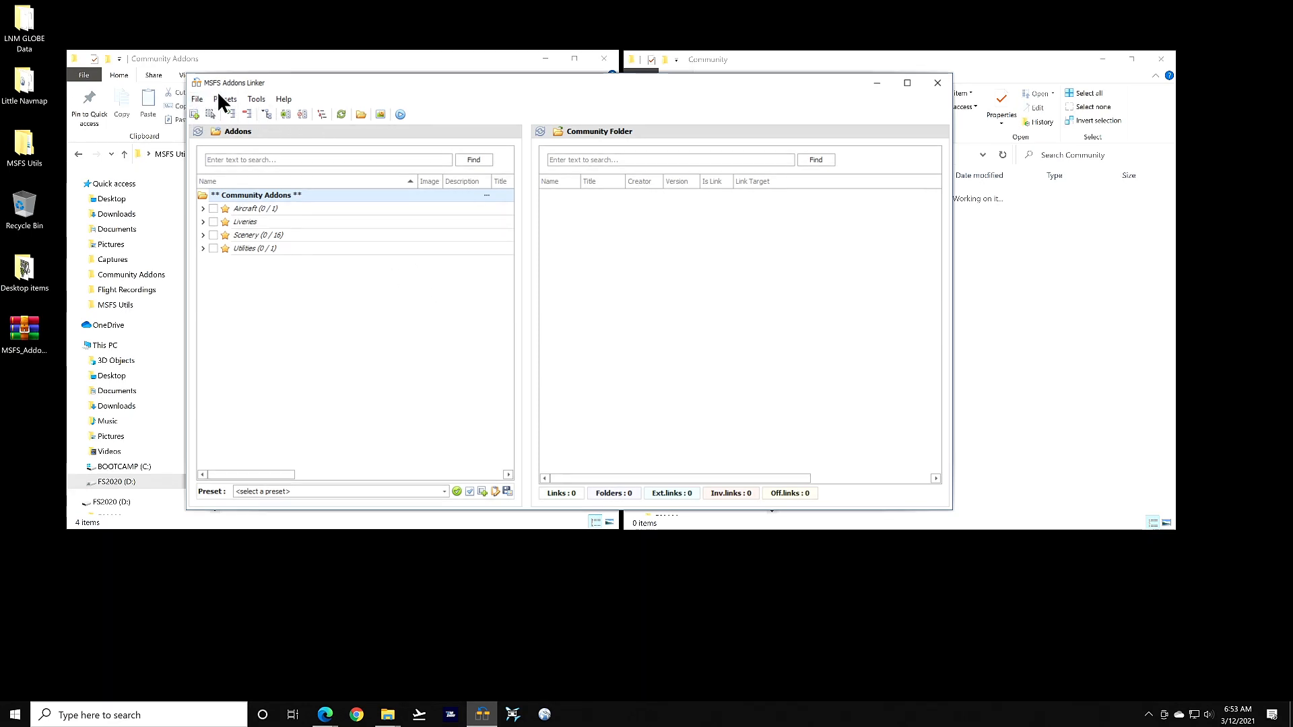
pyautogui.click(226, 96)
pyautogui.click(228, 94)
pyautogui.click(223, 95)
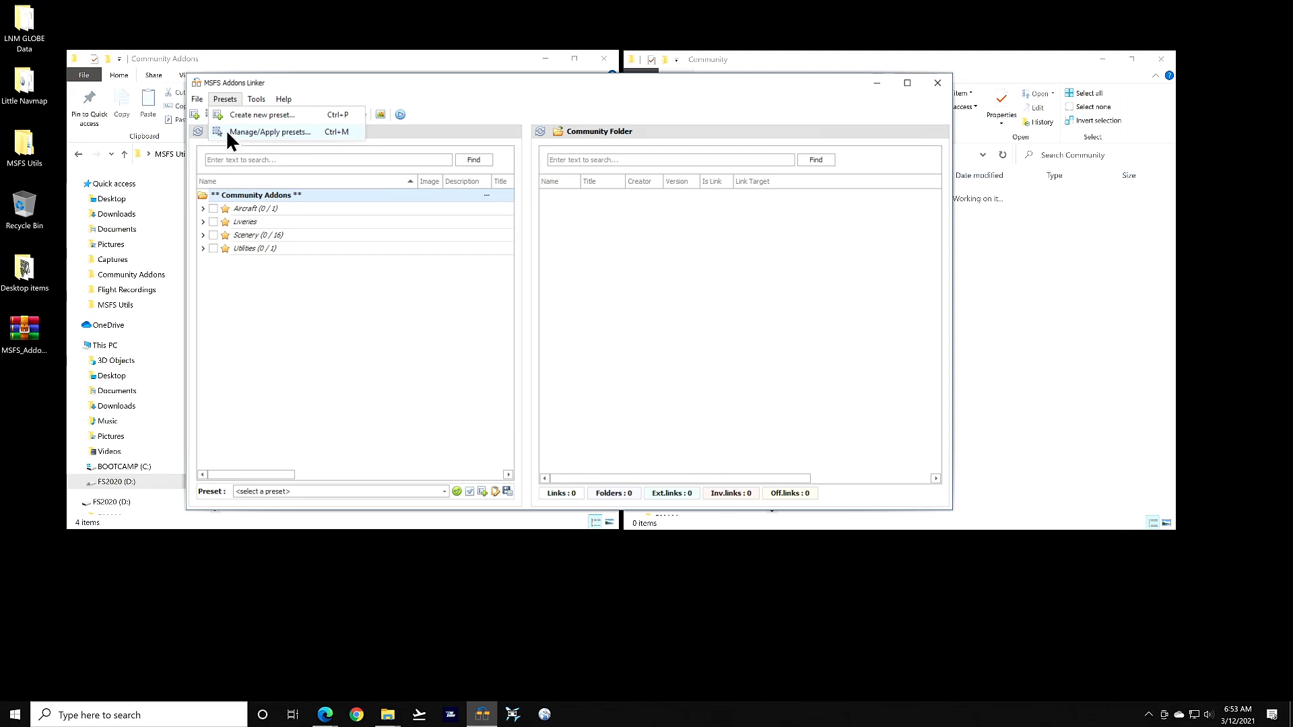
pyautogui.click(267, 300)
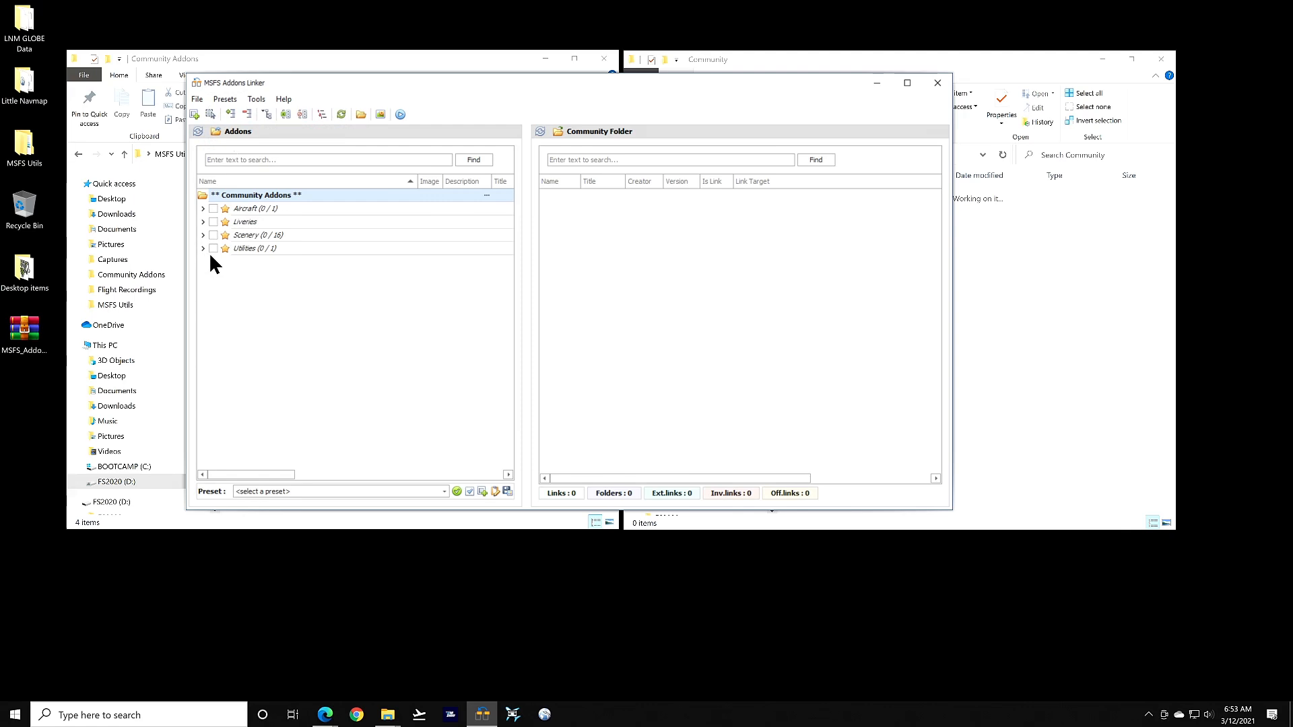
# Link all Aircraft addons and save them as a new preset named 'aircraft'
pyautogui.click(213, 209)
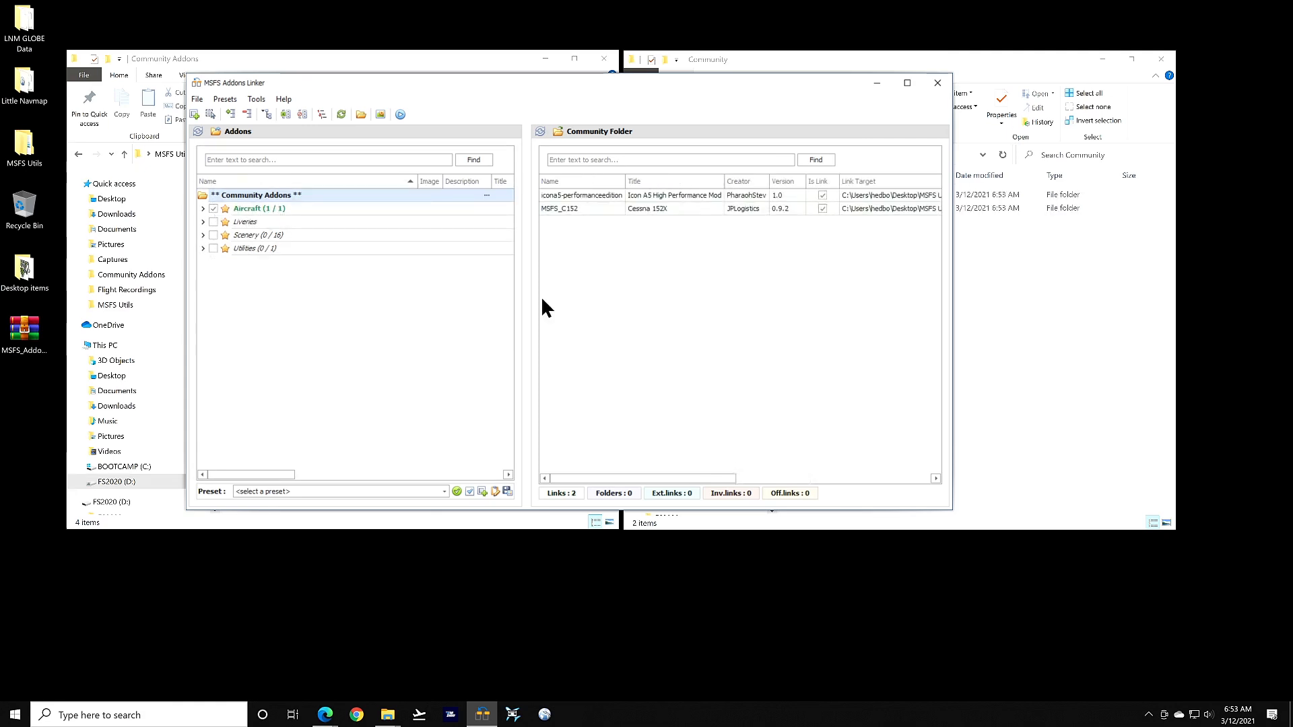
pyautogui.click(230, 95)
pyautogui.click(244, 118)
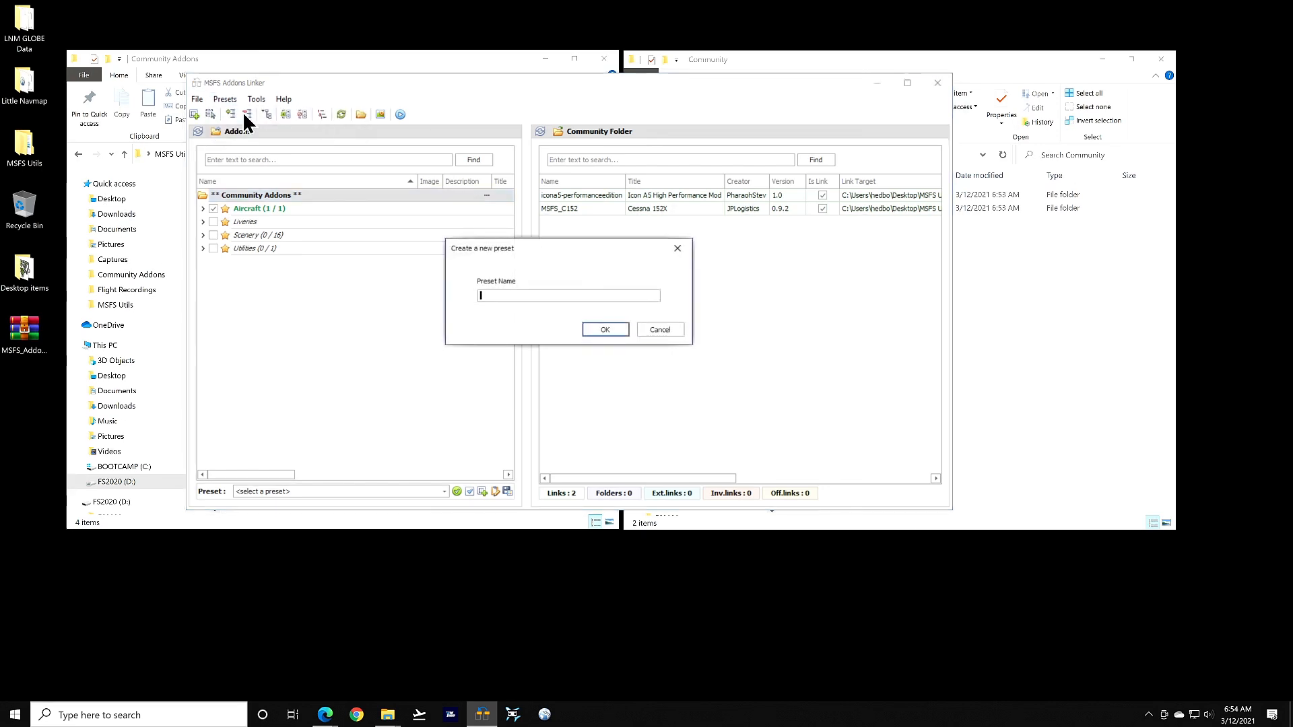
pyautogui.write('aircraft')
pyautogui.click(603, 330)
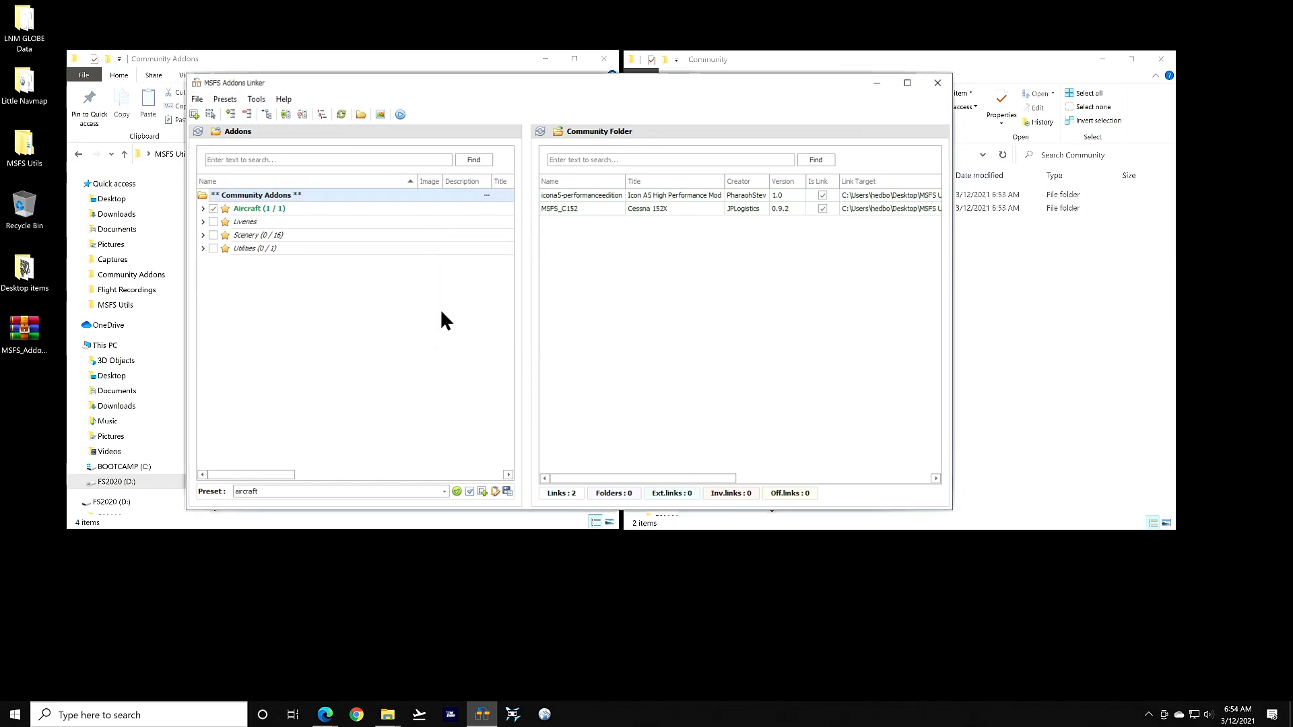
# Unlink the Aircraft addons, then apply the aircraft preset to restore both links
pyautogui.click(213, 207)
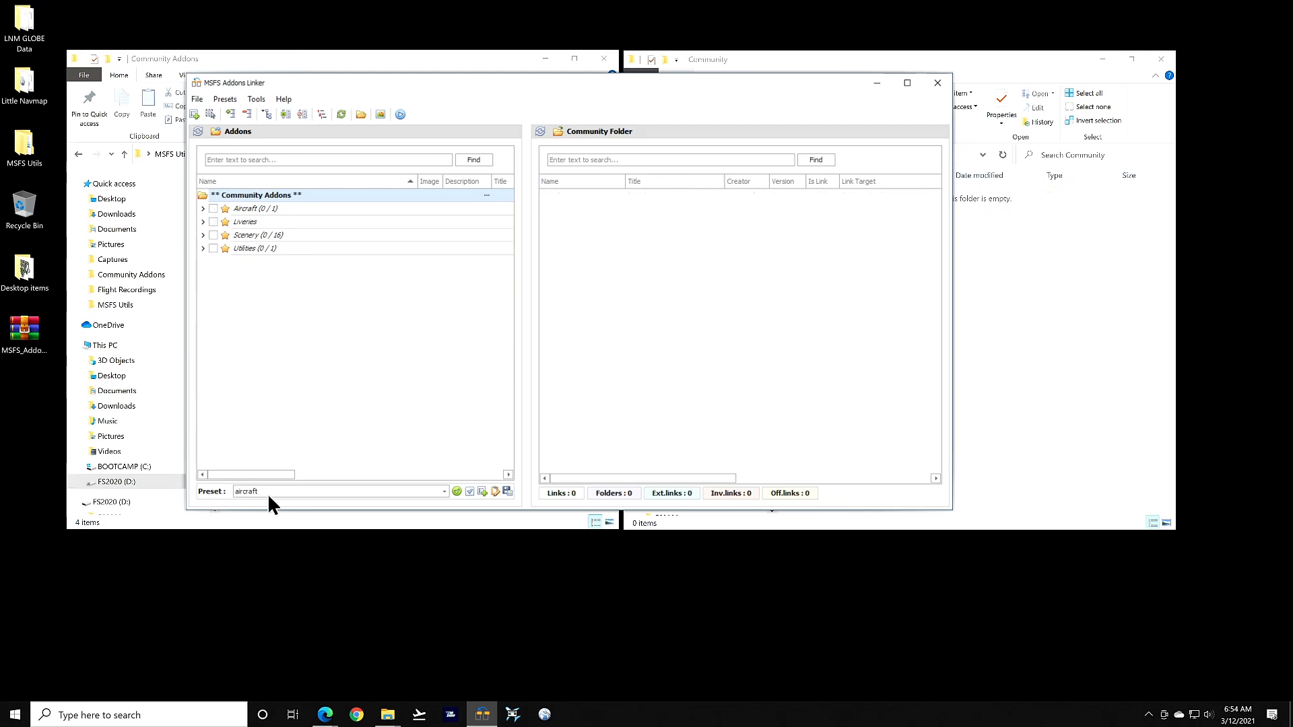
pyautogui.click(457, 492)
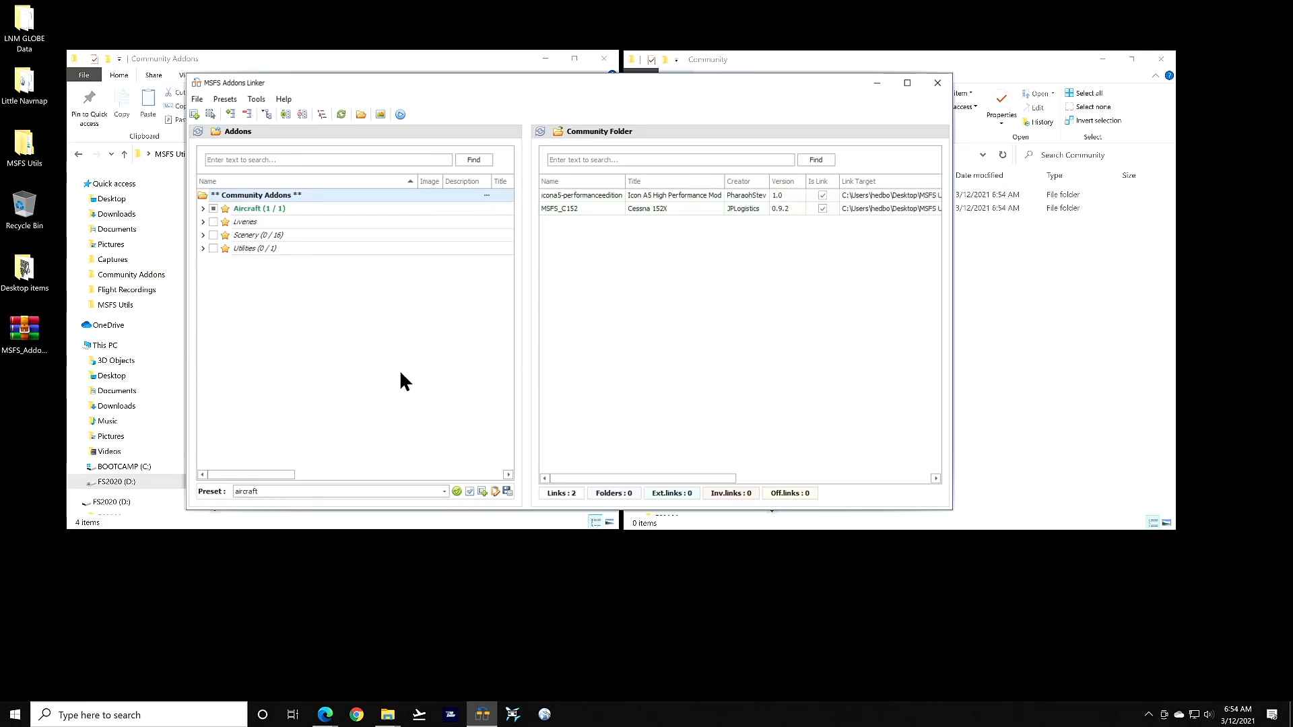
pyautogui.click(202, 208)
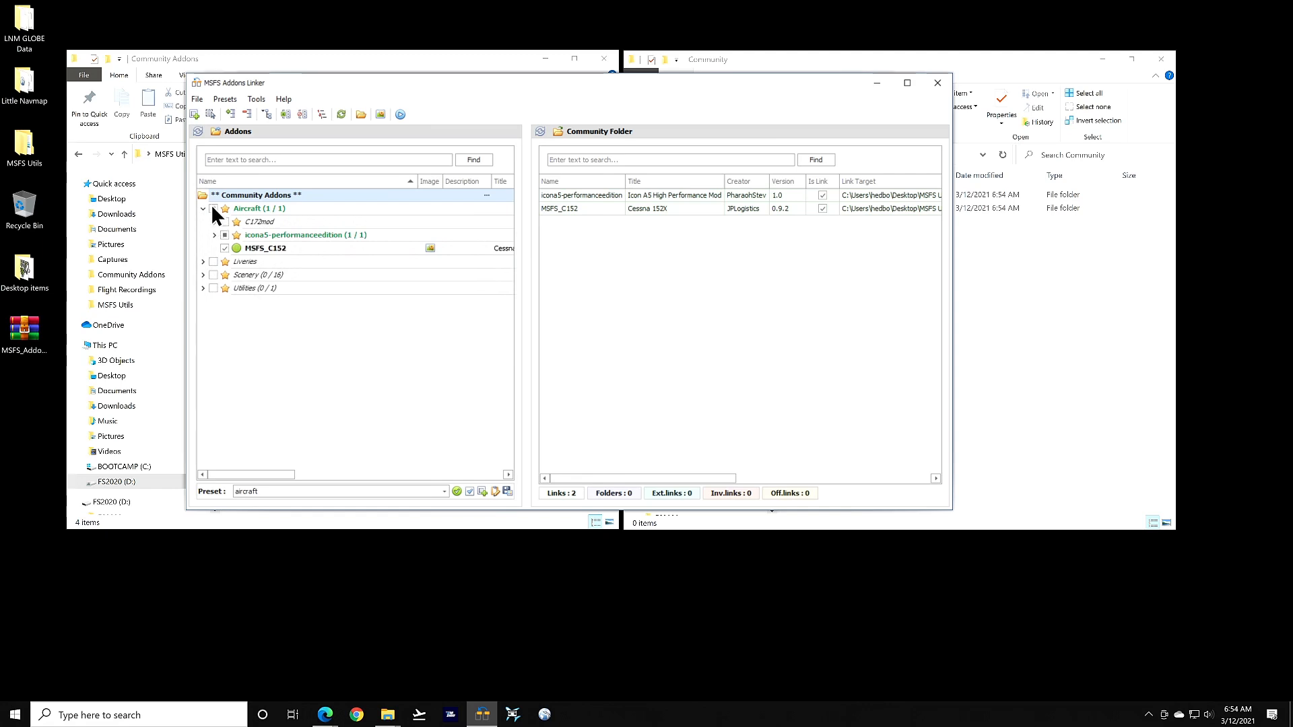
pyautogui.click(203, 209)
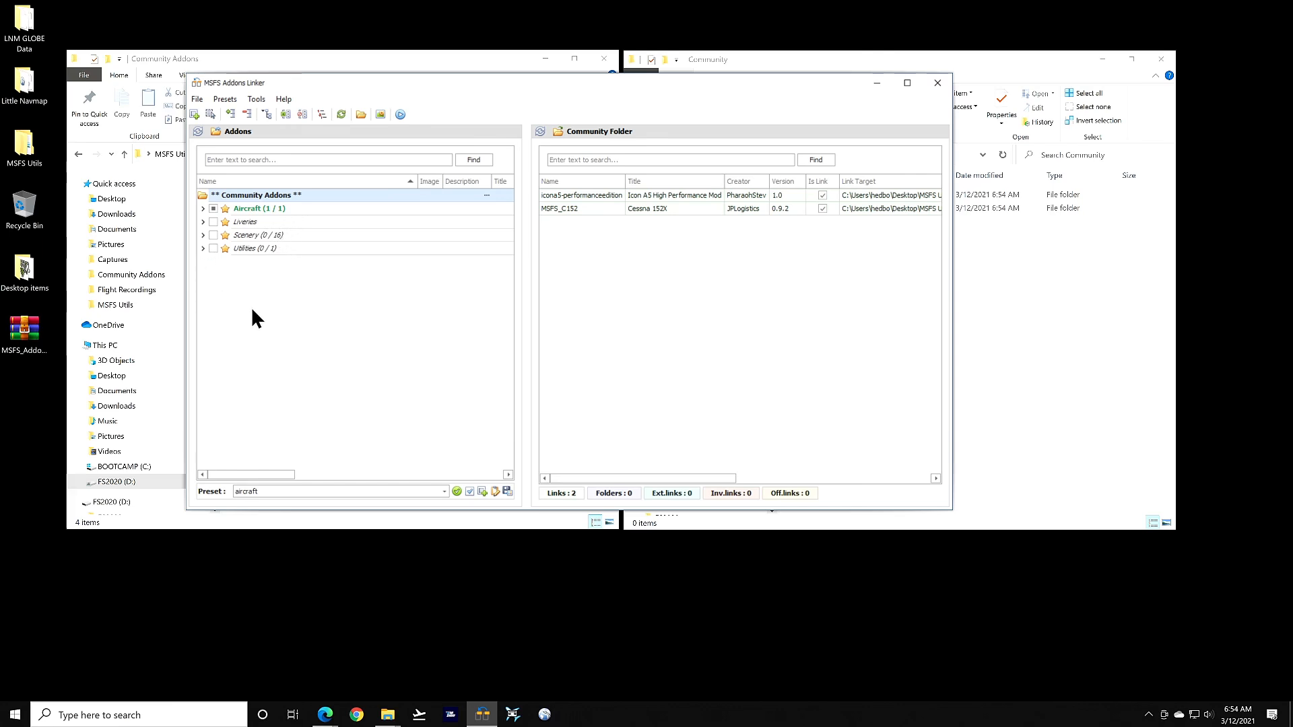
# Review the aircraft preset's contents in the preset editor, then delete the preset and confirm
pyautogui.click(232, 101)
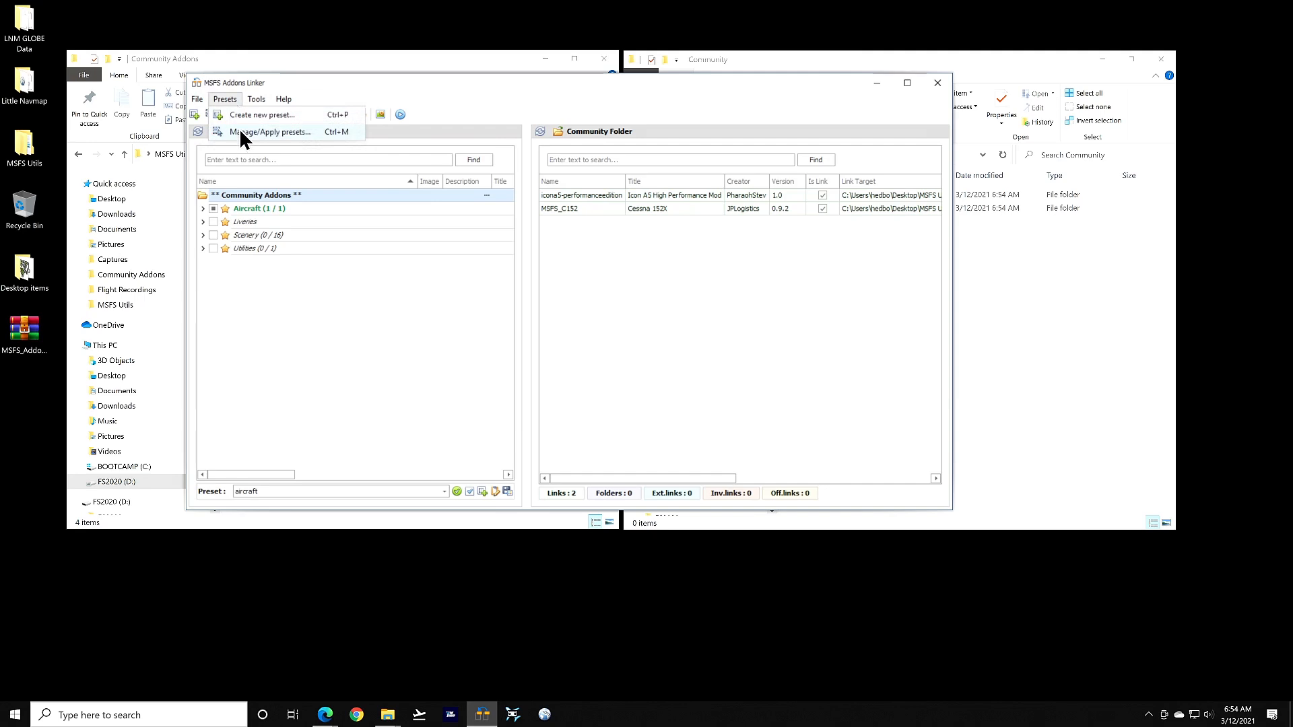
pyautogui.click(239, 128)
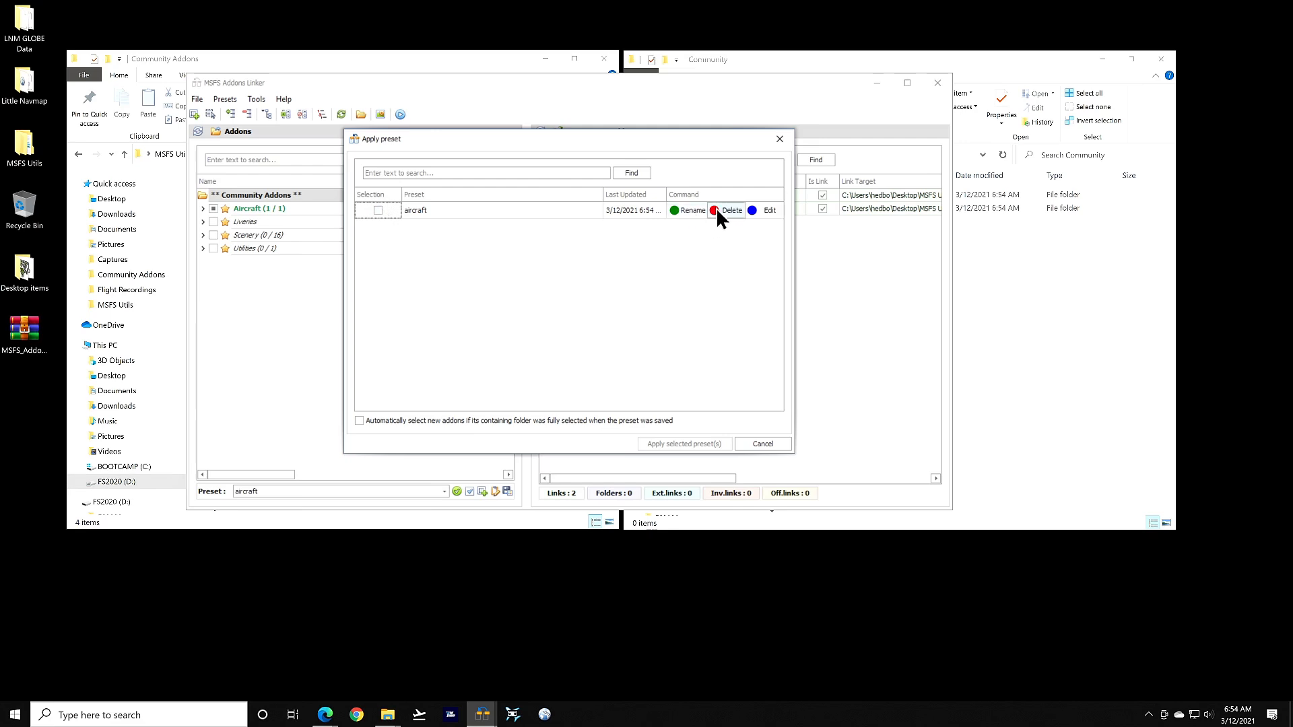
pyautogui.click(766, 211)
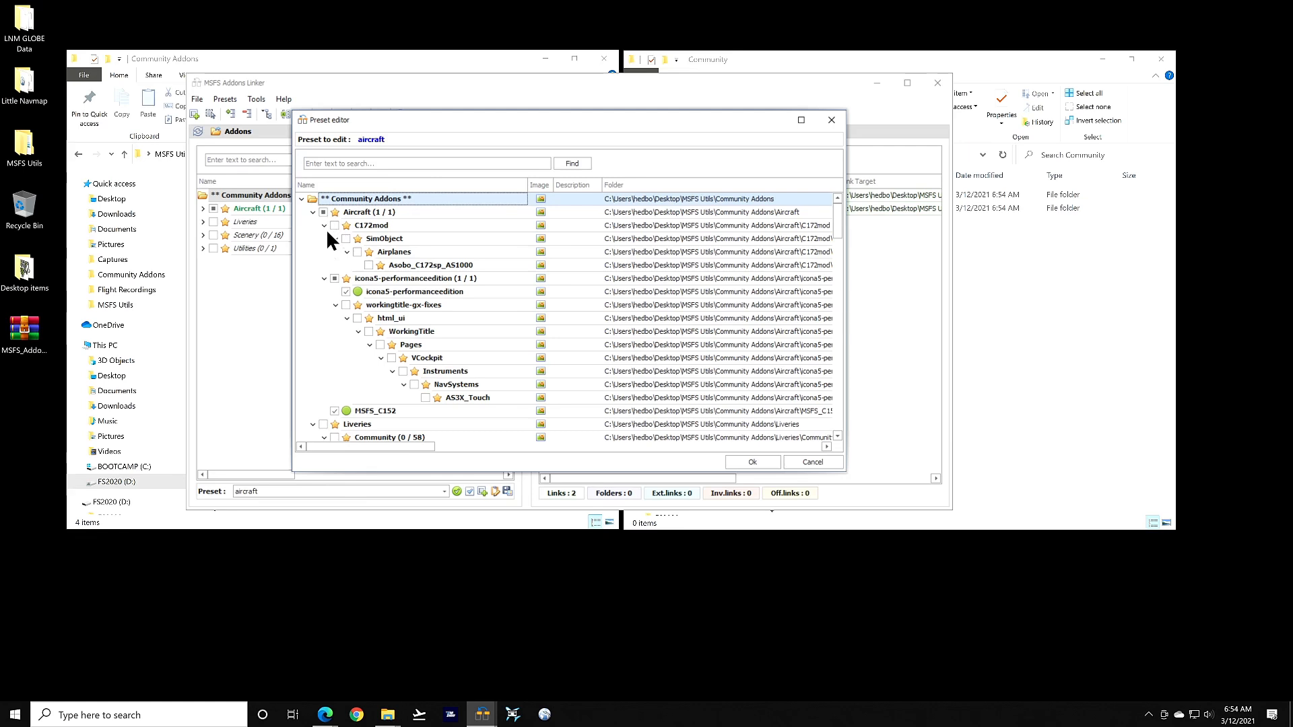
pyautogui.scroll(-12, 489, 304)
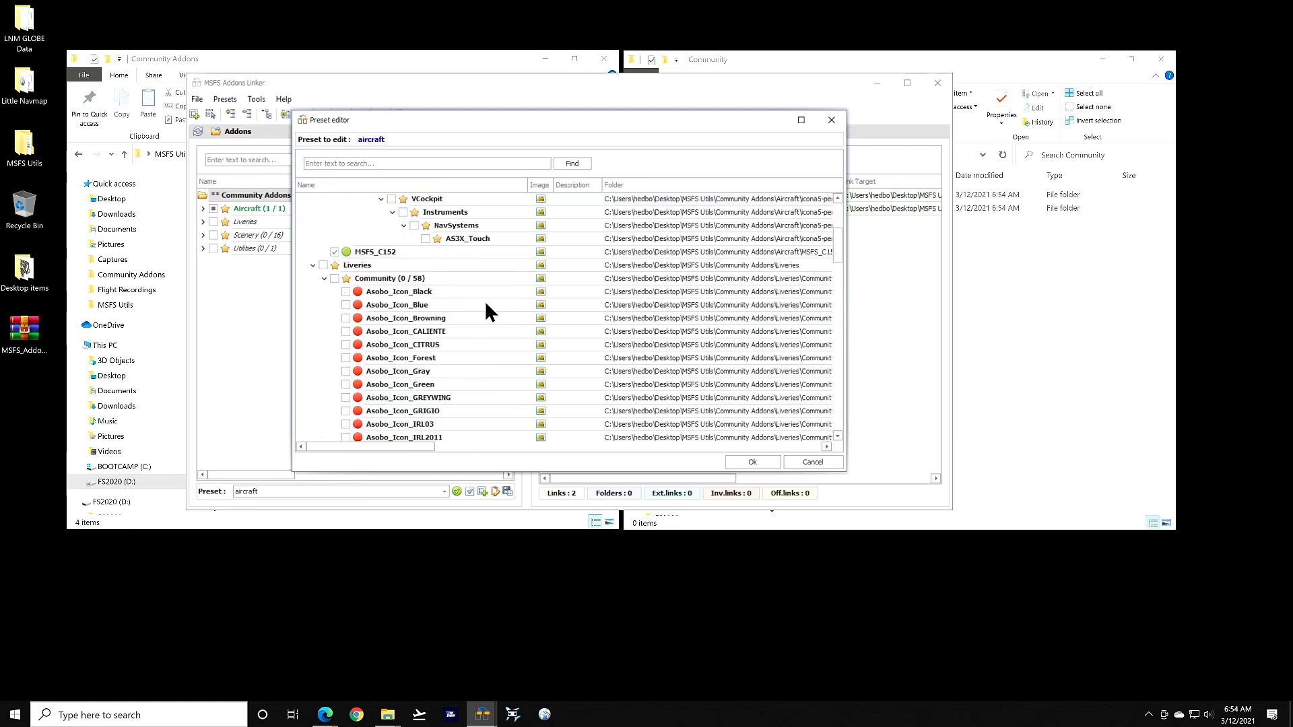
pyautogui.scroll(10, 486, 306)
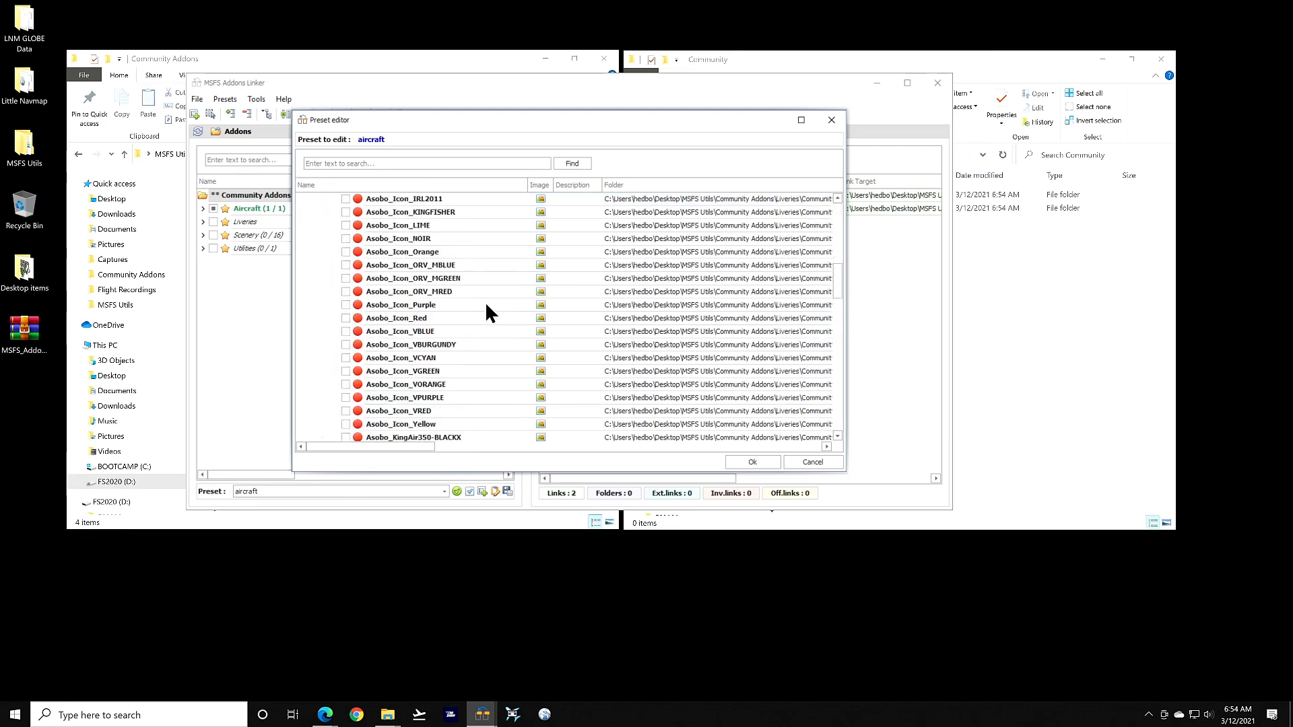
pyautogui.scroll(1, 487, 313)
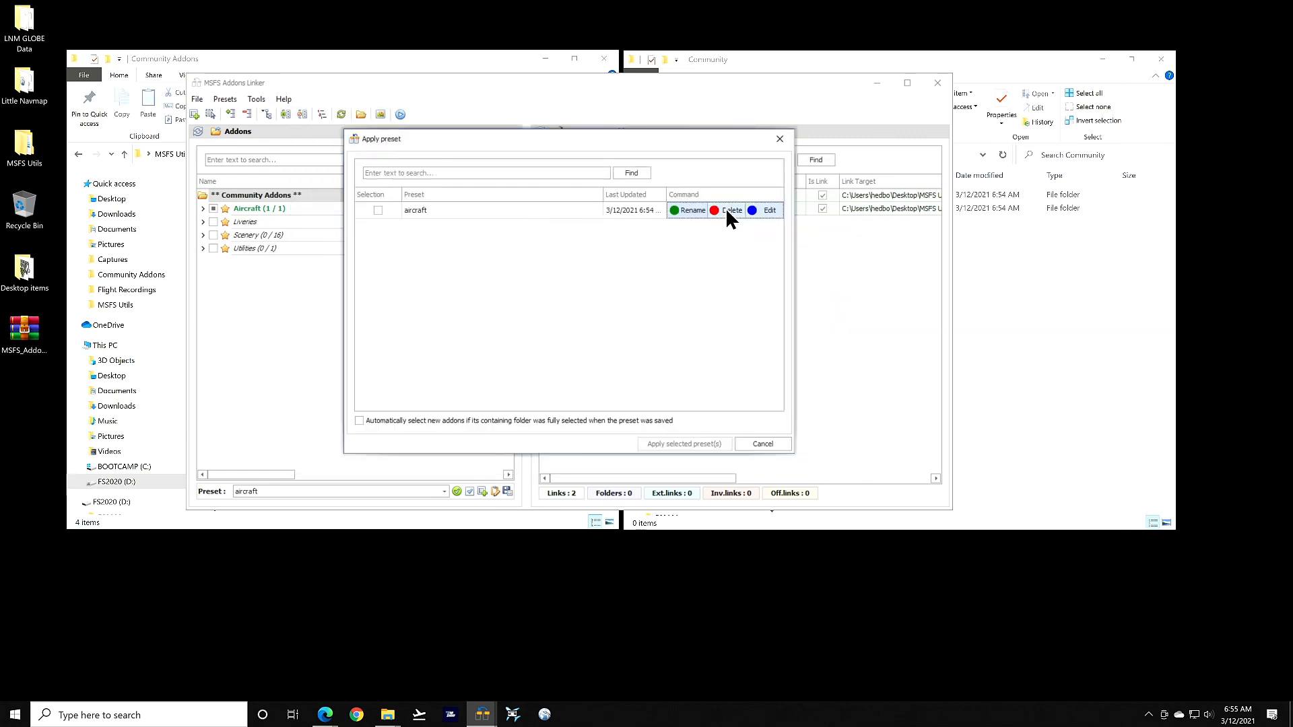
pyautogui.click(726, 208)
pyautogui.click(539, 315)
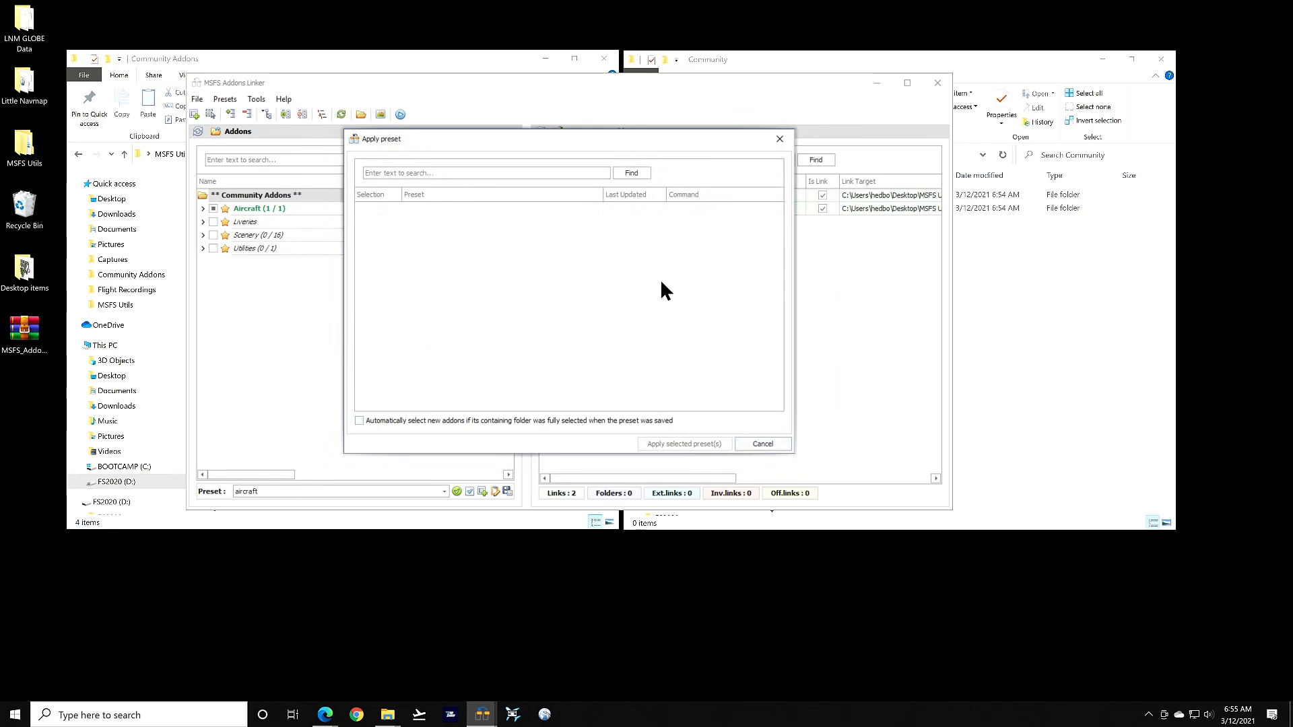
# Close the preset manager, unlink both Aircraft addons to reach 0 links, and open the Tools menu
pyautogui.click(765, 443)
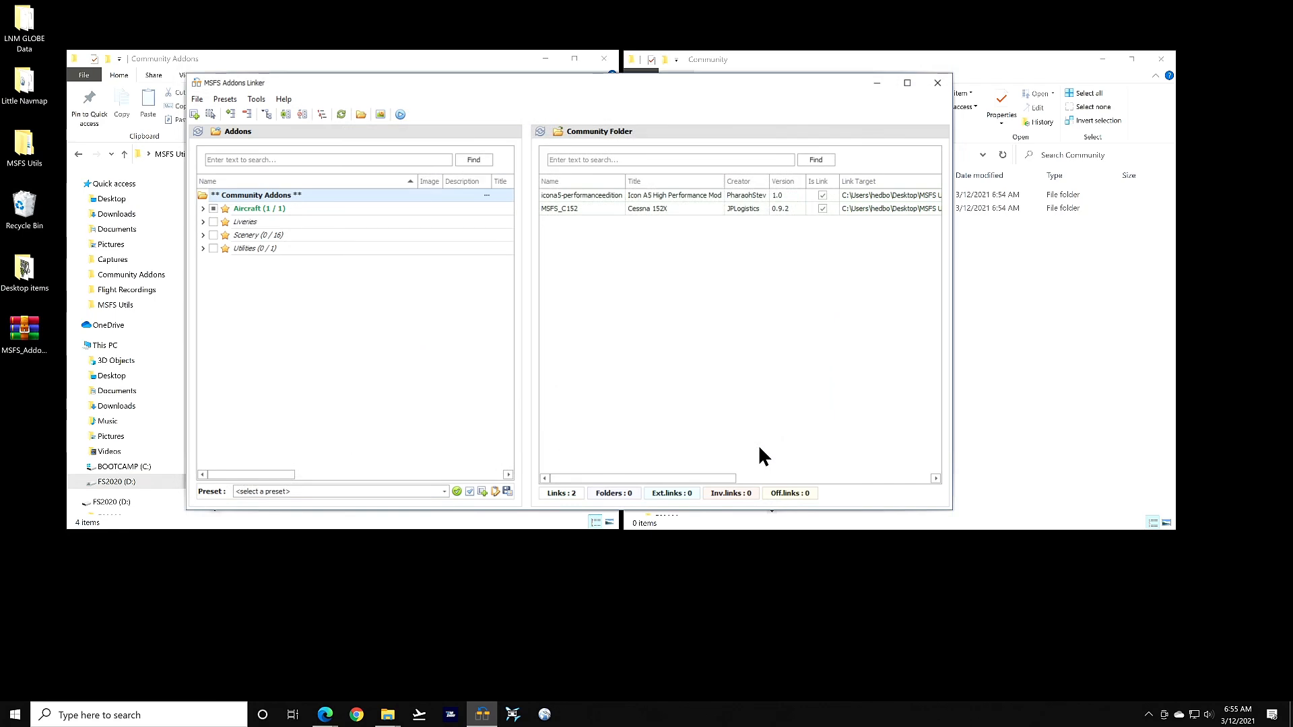
pyautogui.click(212, 207)
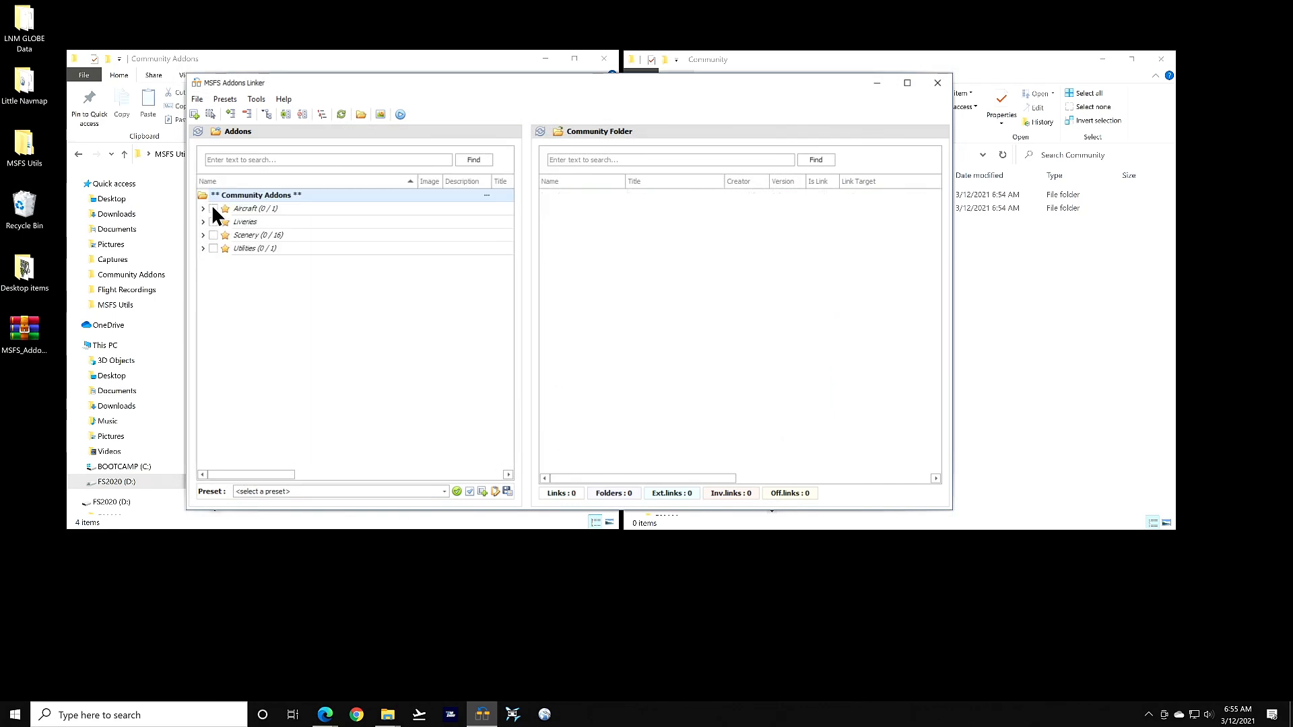
pyautogui.click(255, 99)
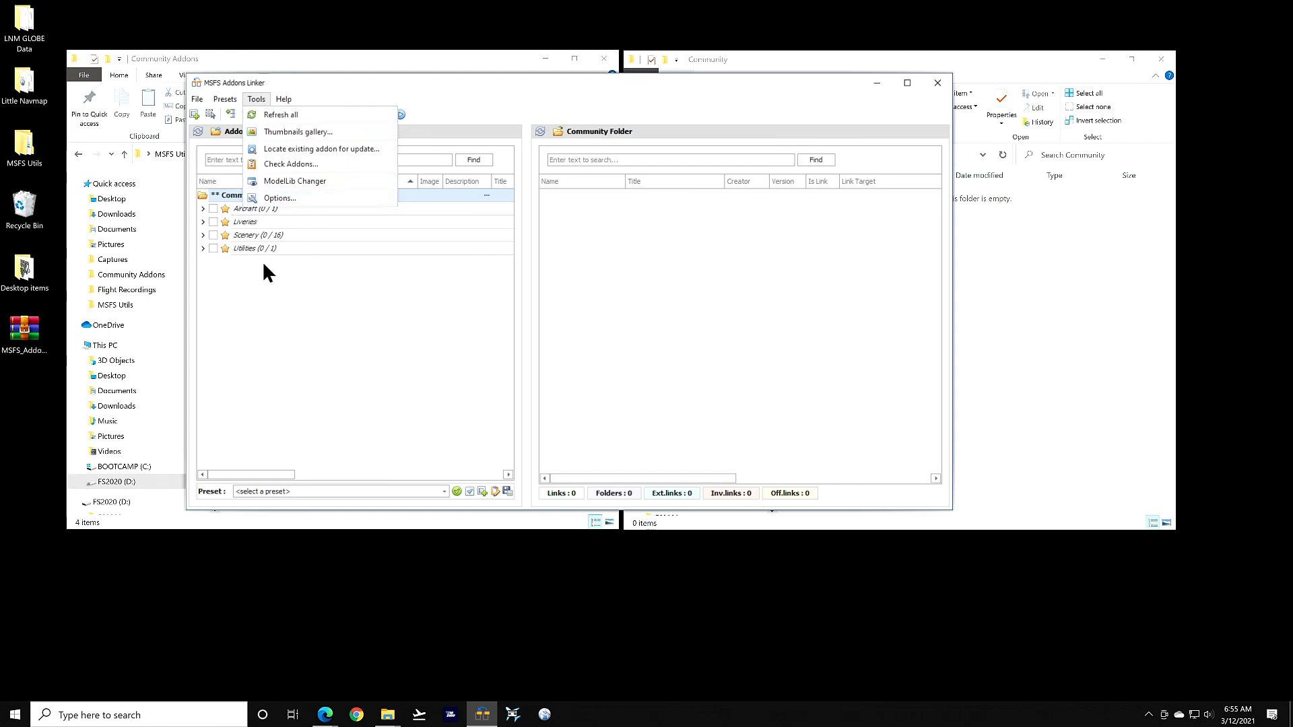
pyautogui.click(302, 131)
pyautogui.scroll(-10, 547, 218)
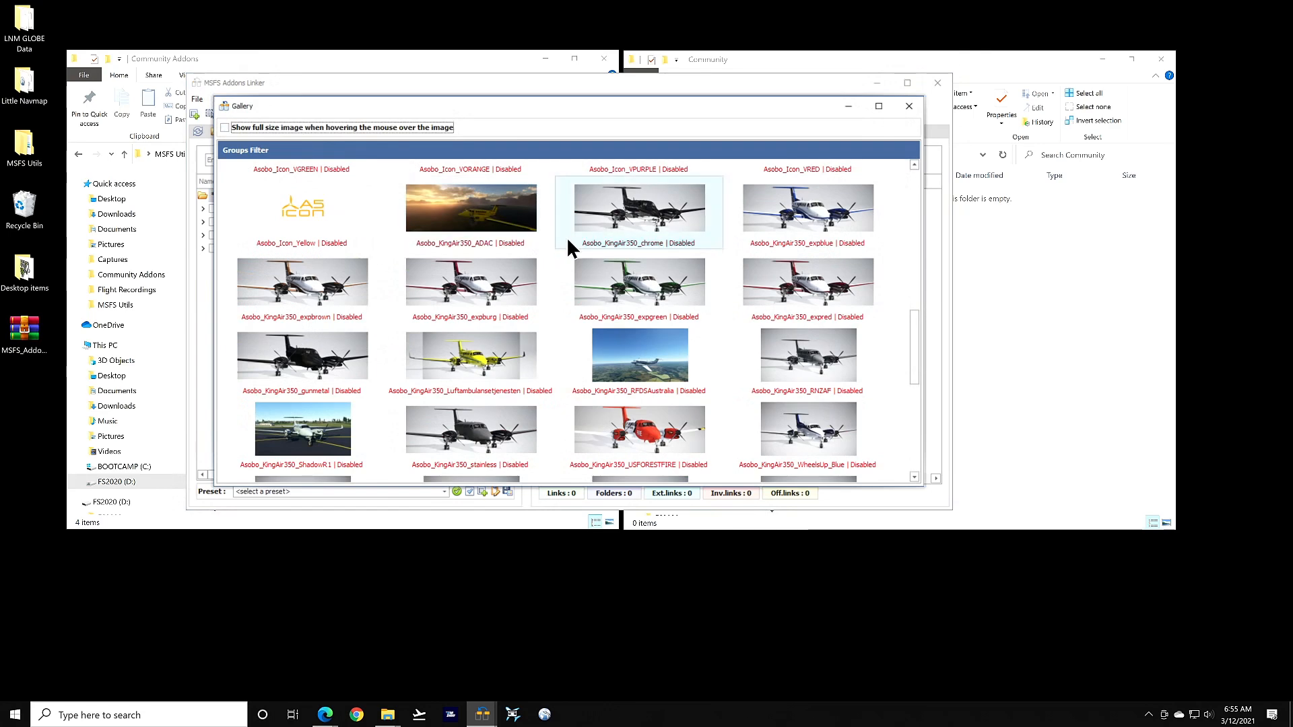
pyautogui.scroll(5, 558, 237)
pyautogui.click(224, 127)
pyautogui.moveTo(508, 289)
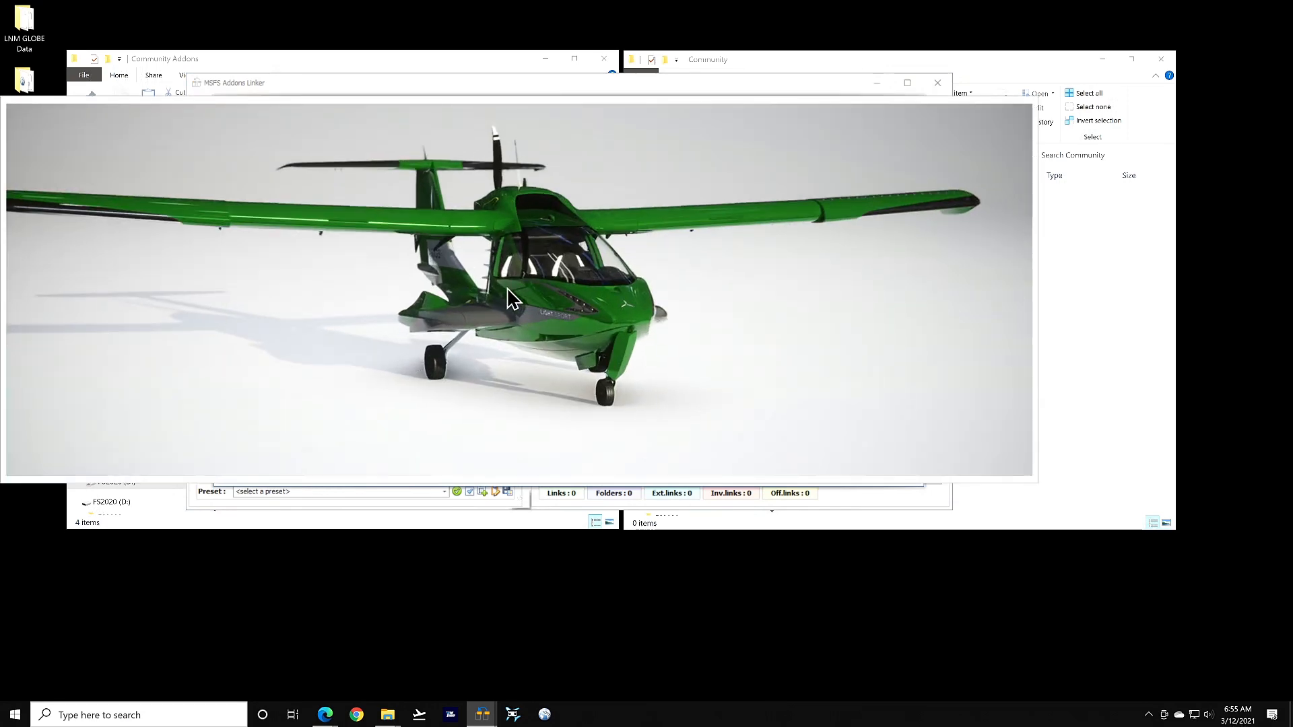
pyautogui.moveTo(493, 447)
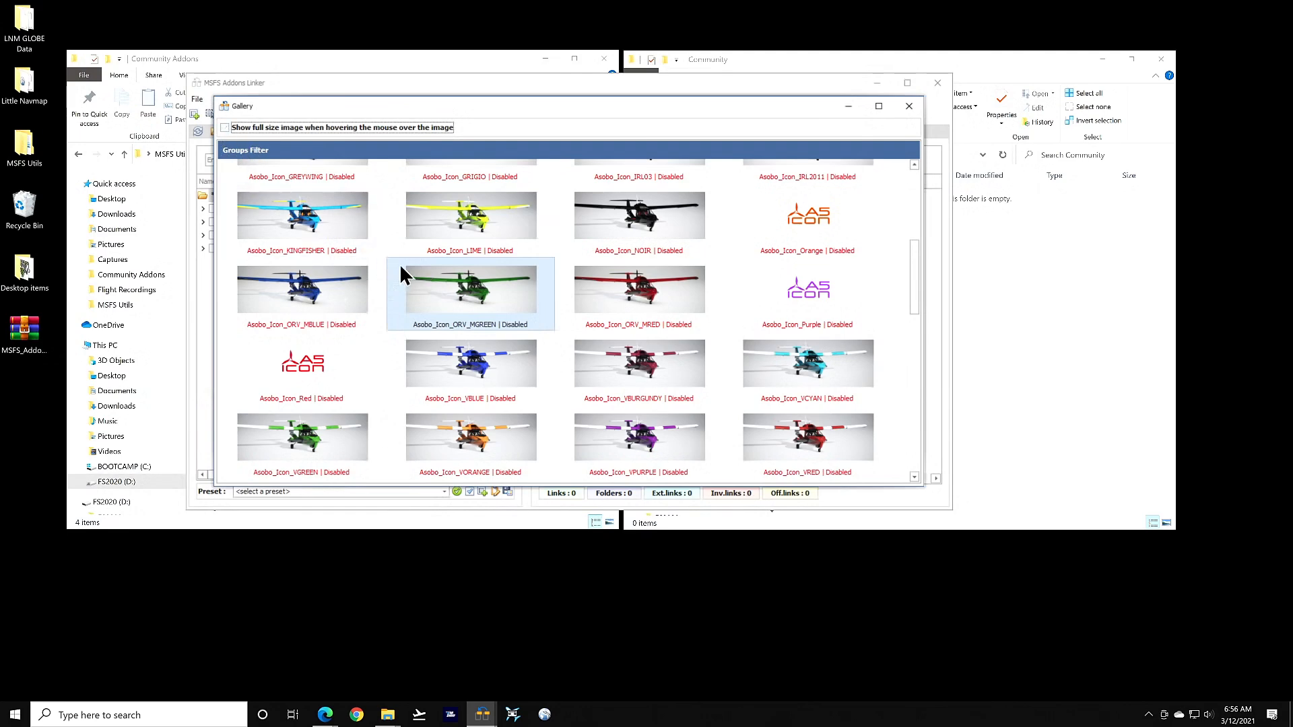
pyautogui.scroll(-10, 412, 265)
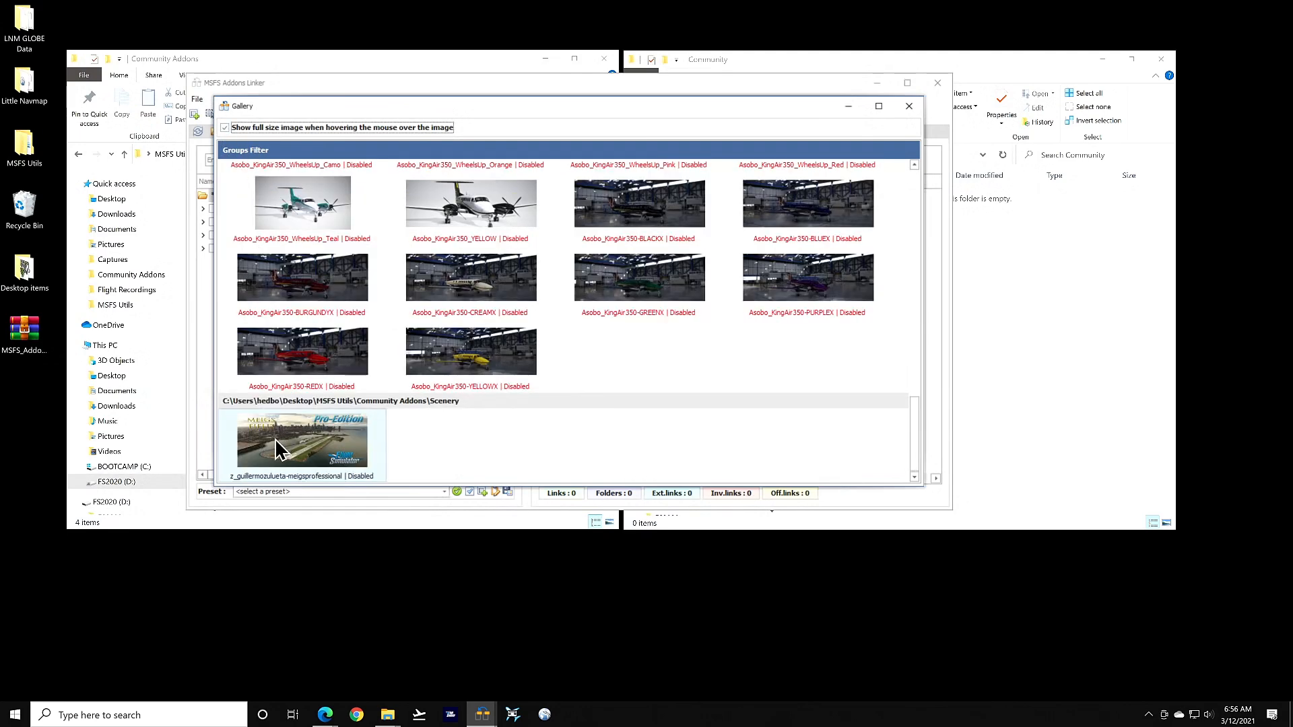
pyautogui.click(225, 128)
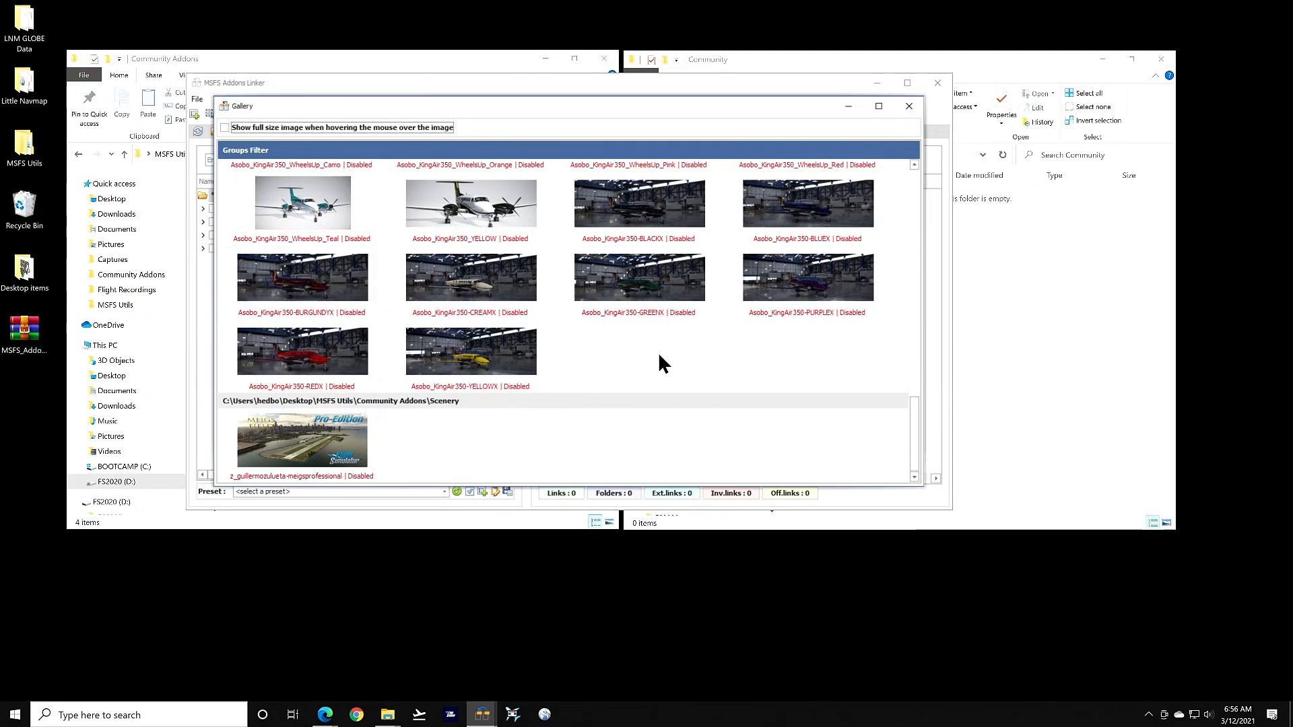
pyautogui.click(908, 105)
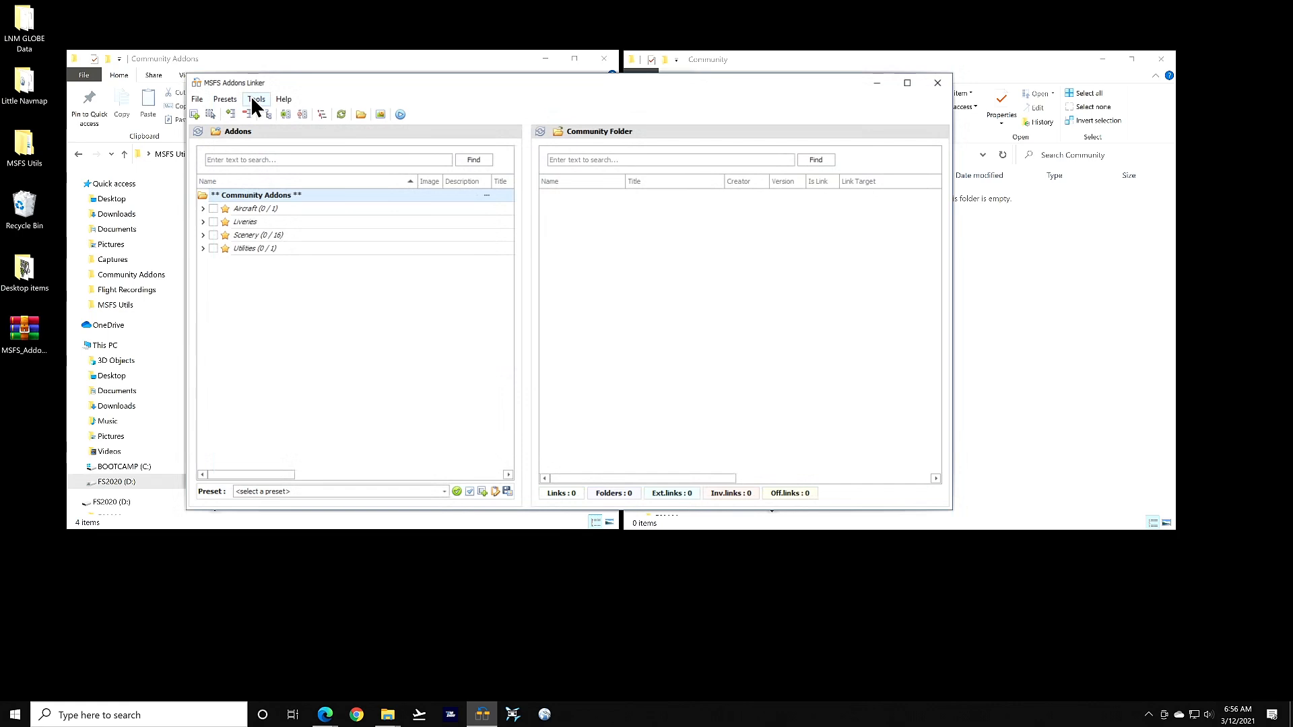
pyautogui.click(253, 98)
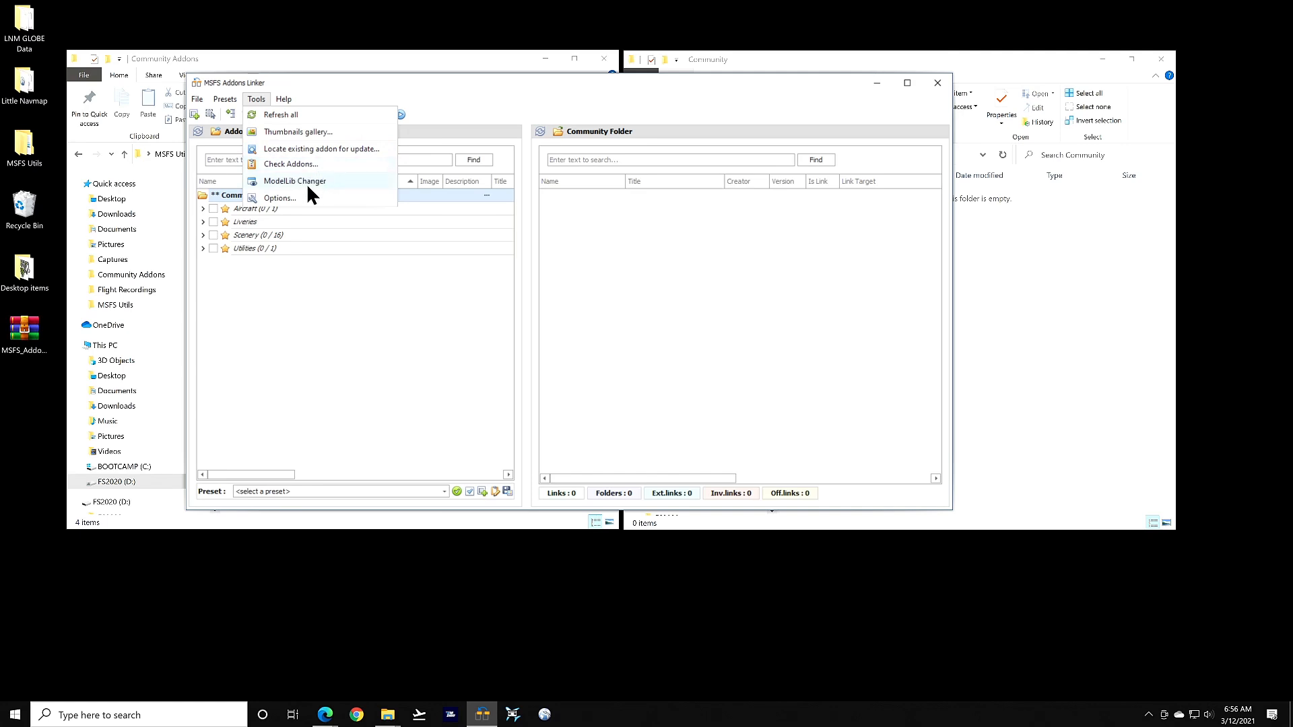
pyautogui.click(275, 199)
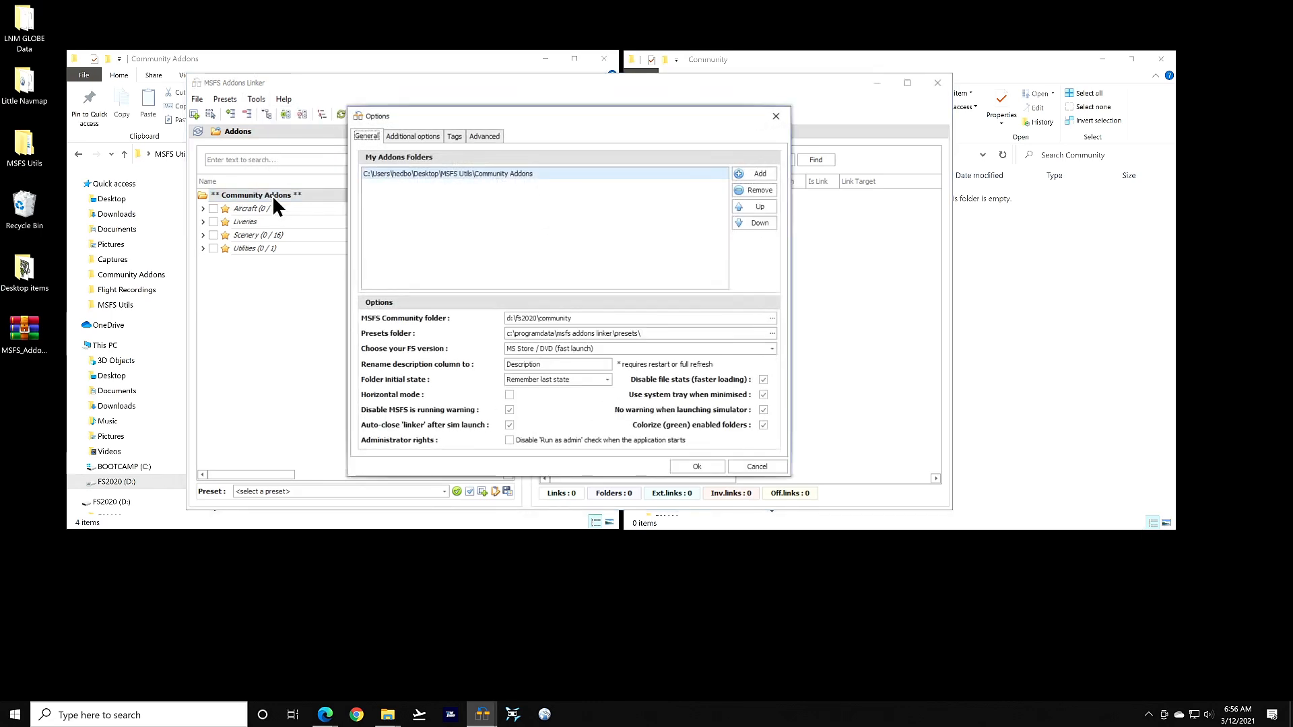
pyautogui.click(413, 136)
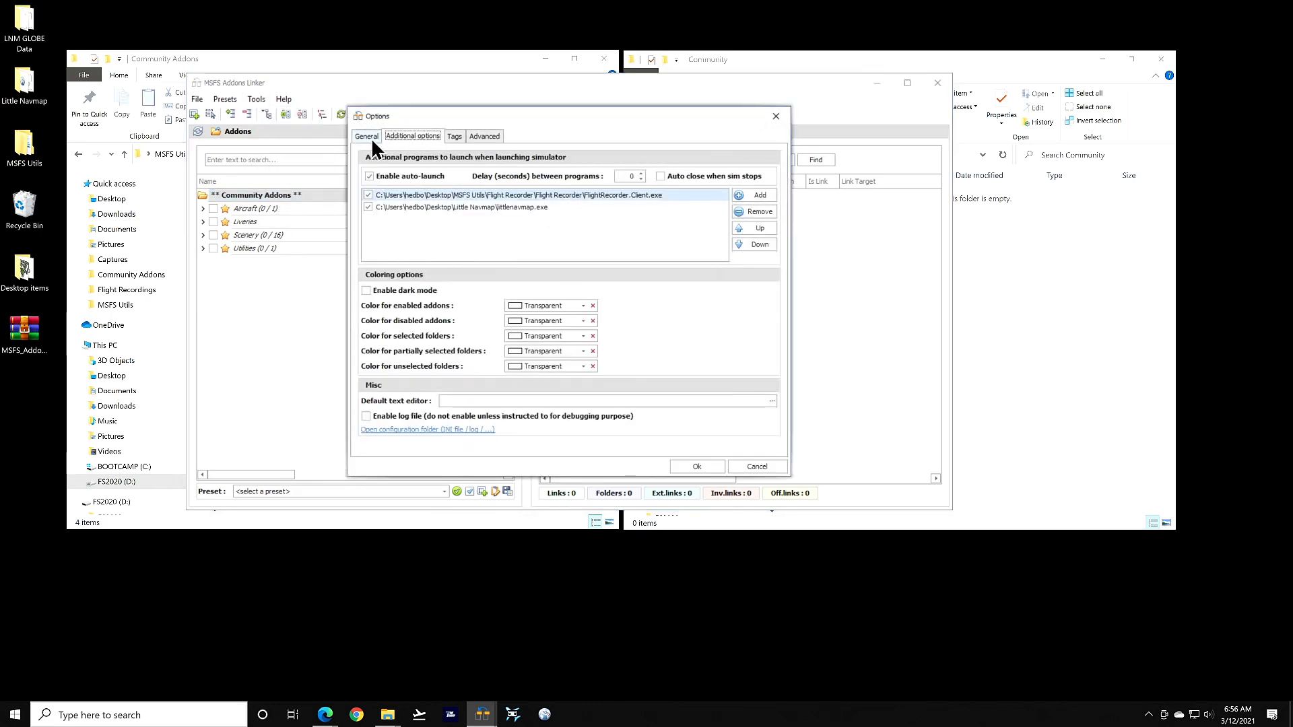
pyautogui.click(366, 135)
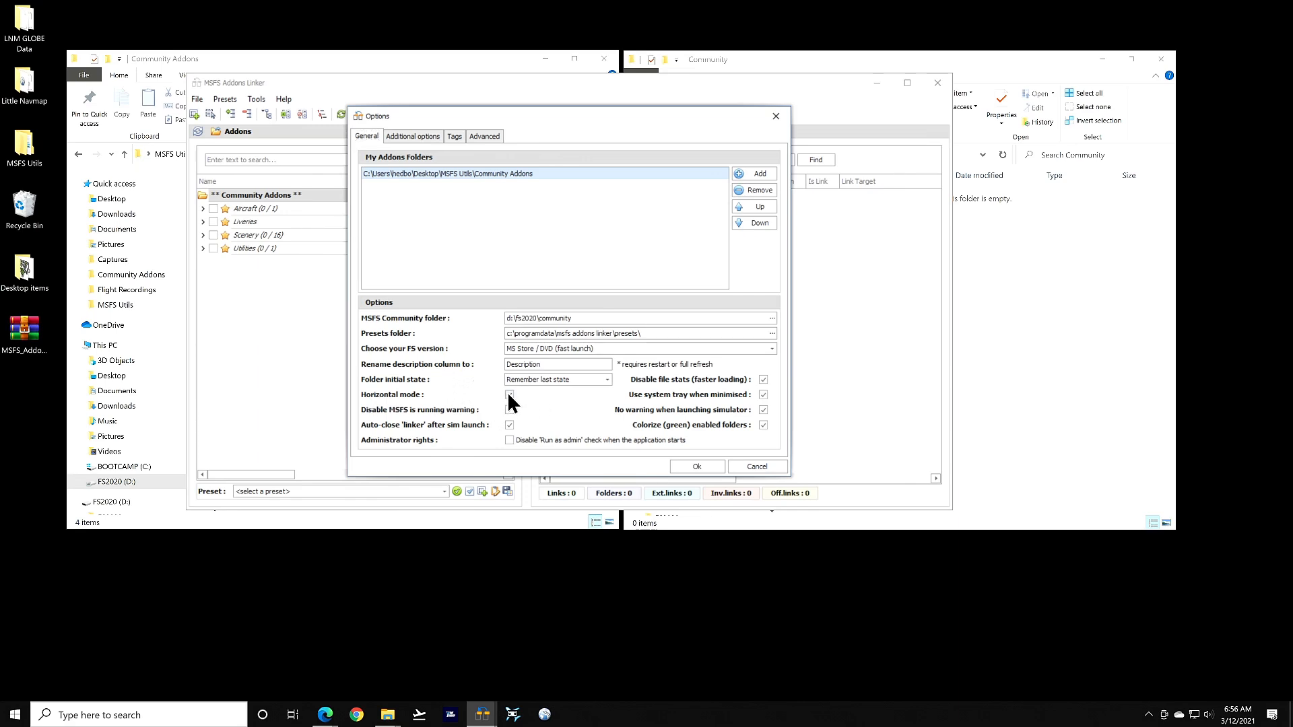
pyautogui.click(701, 465)
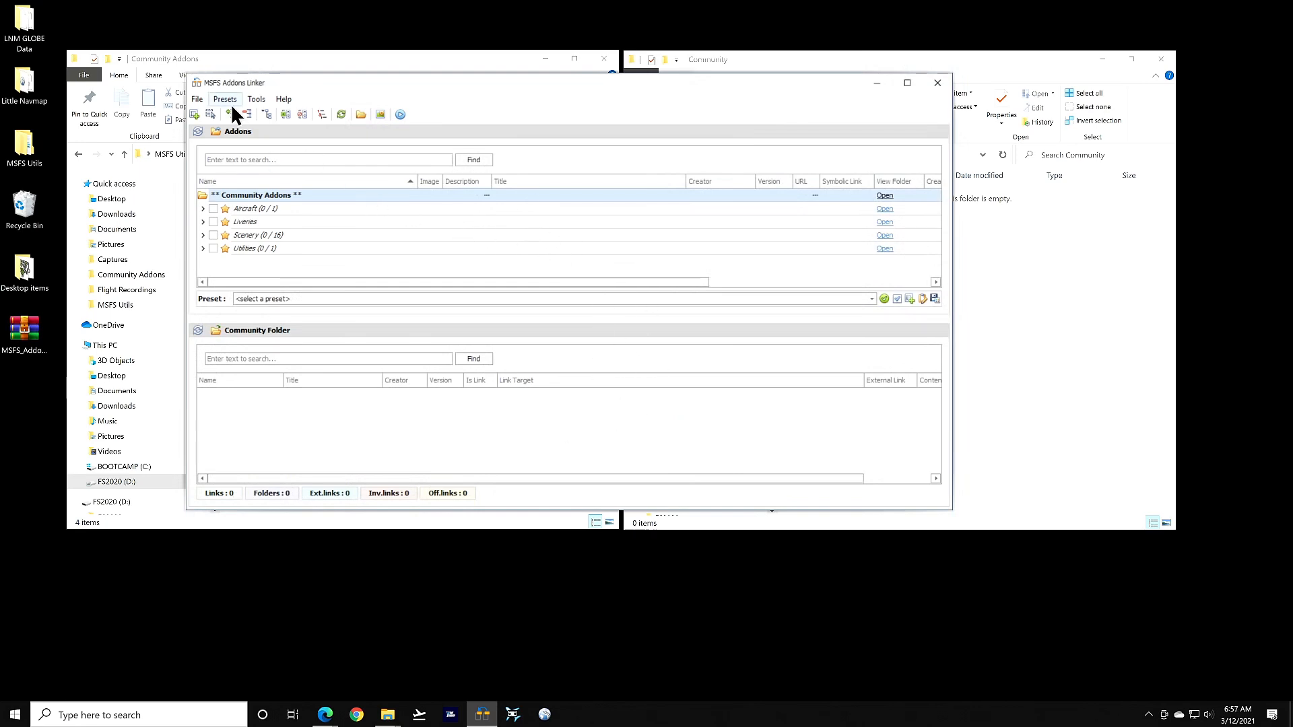
pyautogui.click(257, 100)
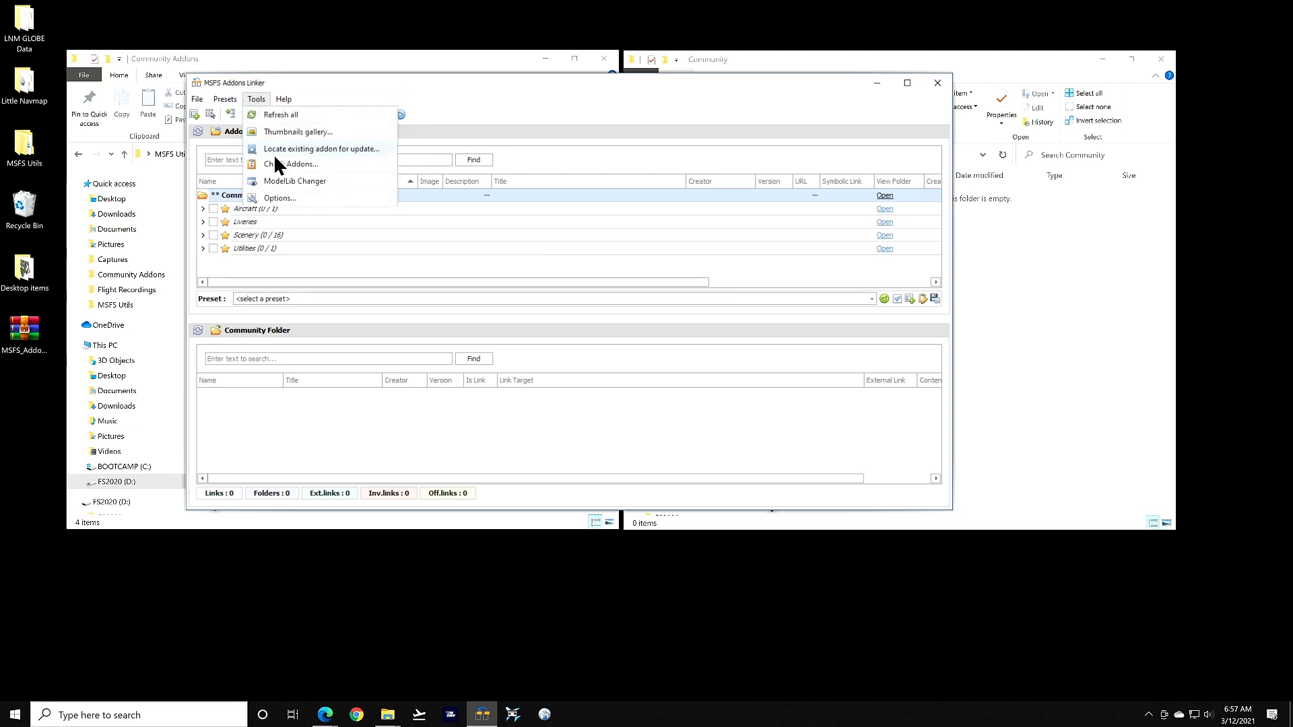
pyautogui.click(280, 197)
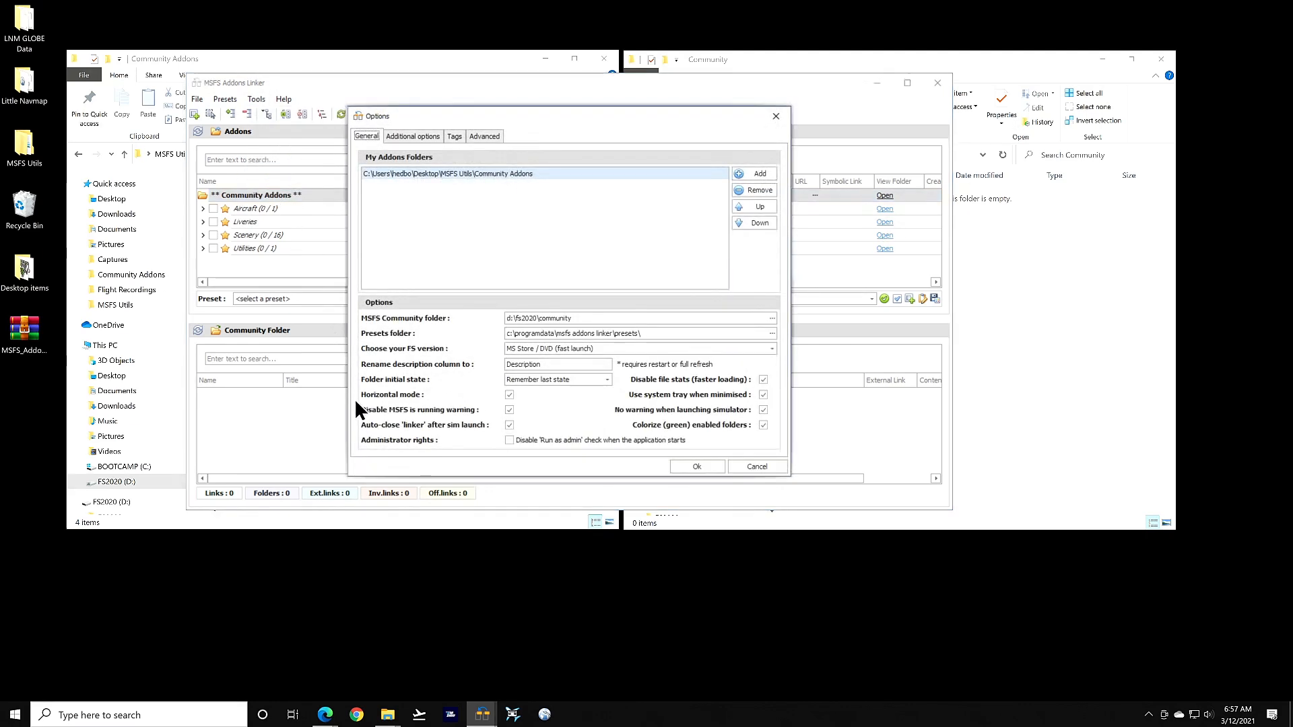
pyautogui.click(703, 467)
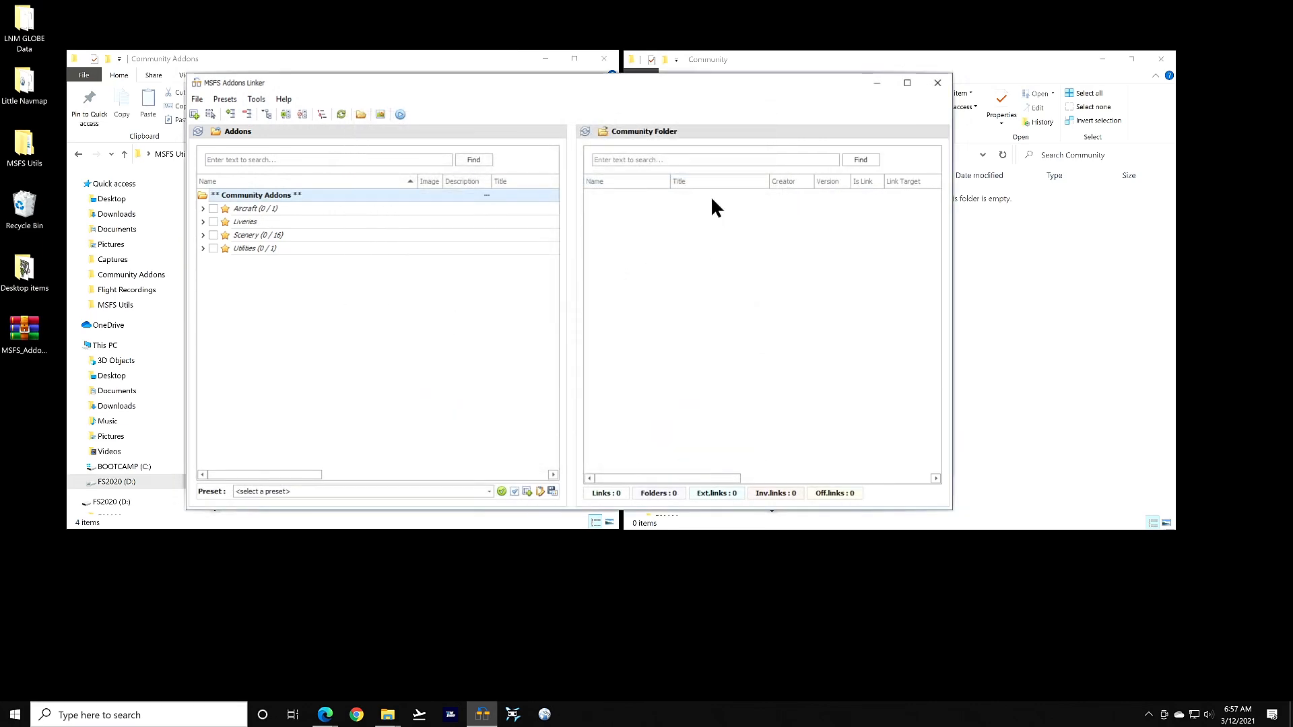
pyautogui.click(283, 99)
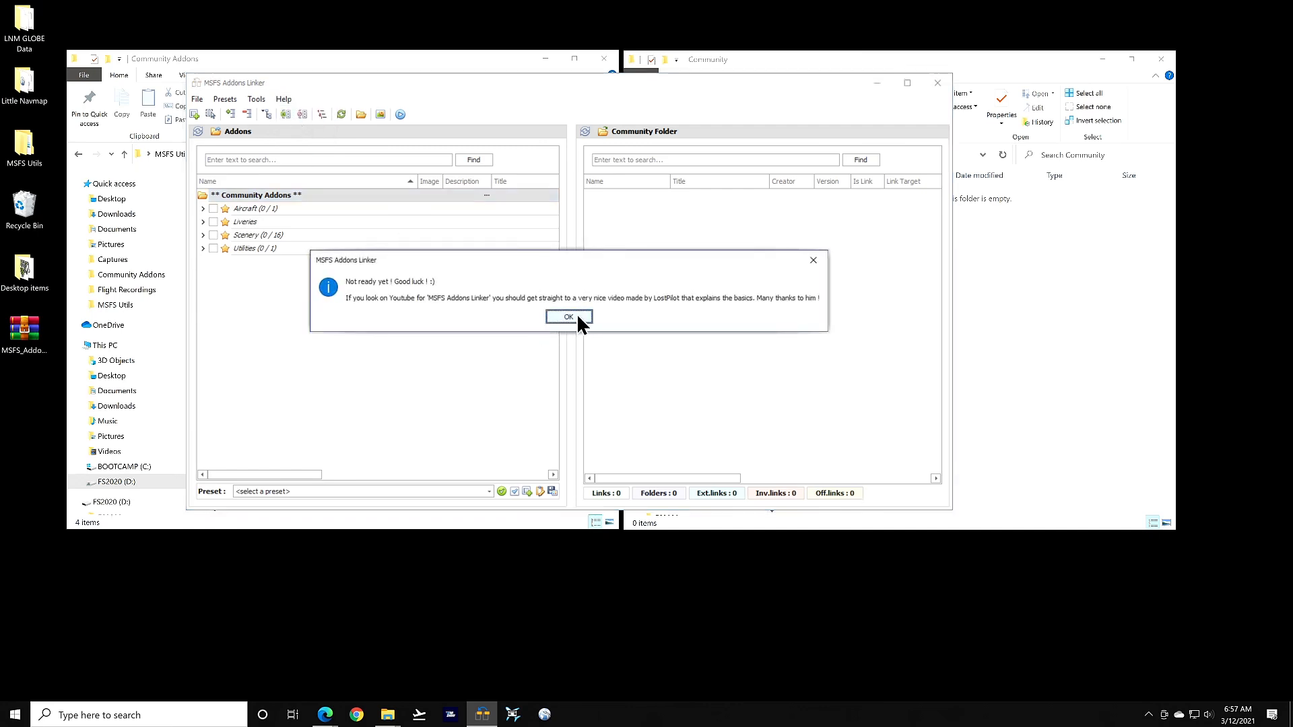
pyautogui.click(569, 317)
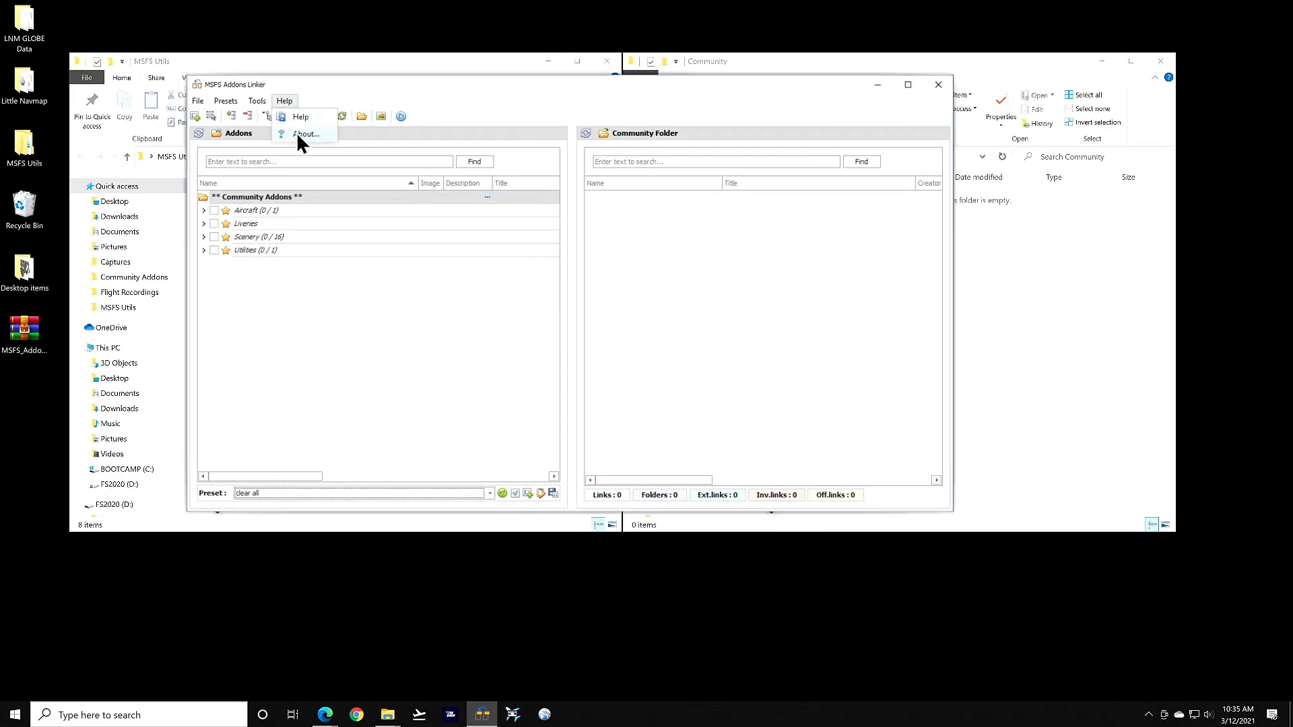
pyautogui.click(300, 138)
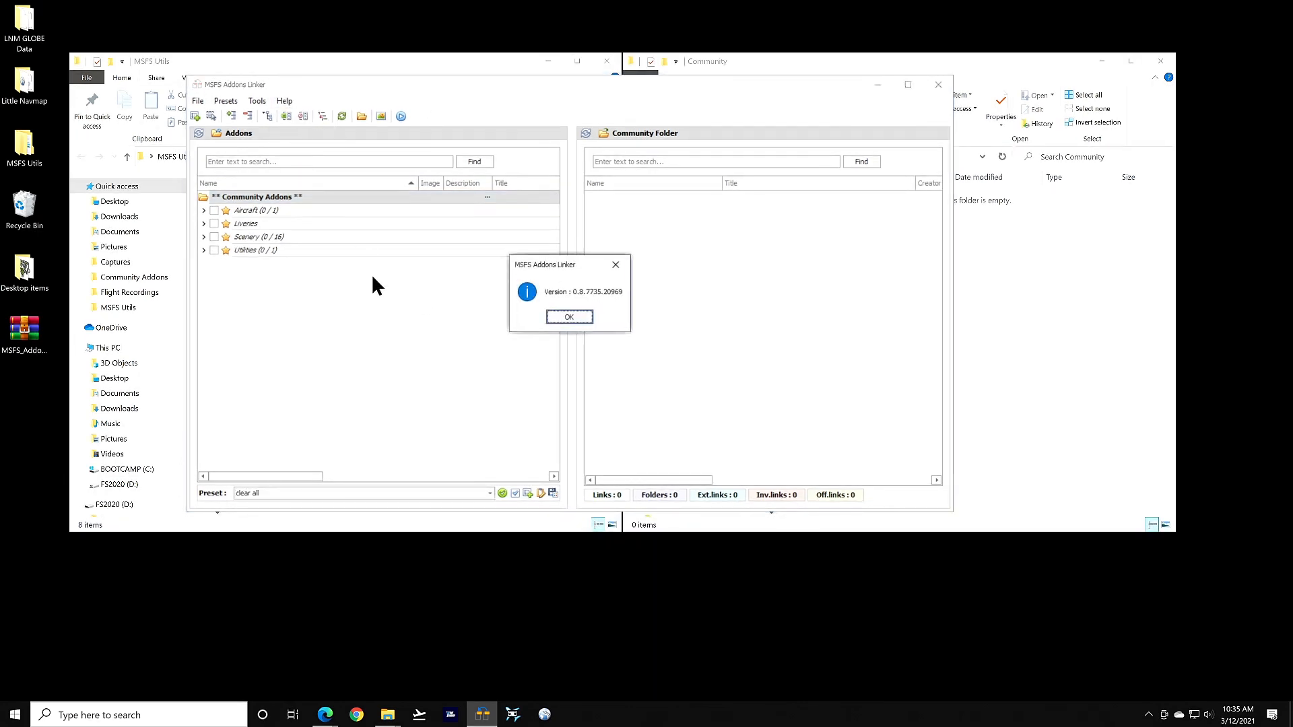
pyautogui.click(569, 318)
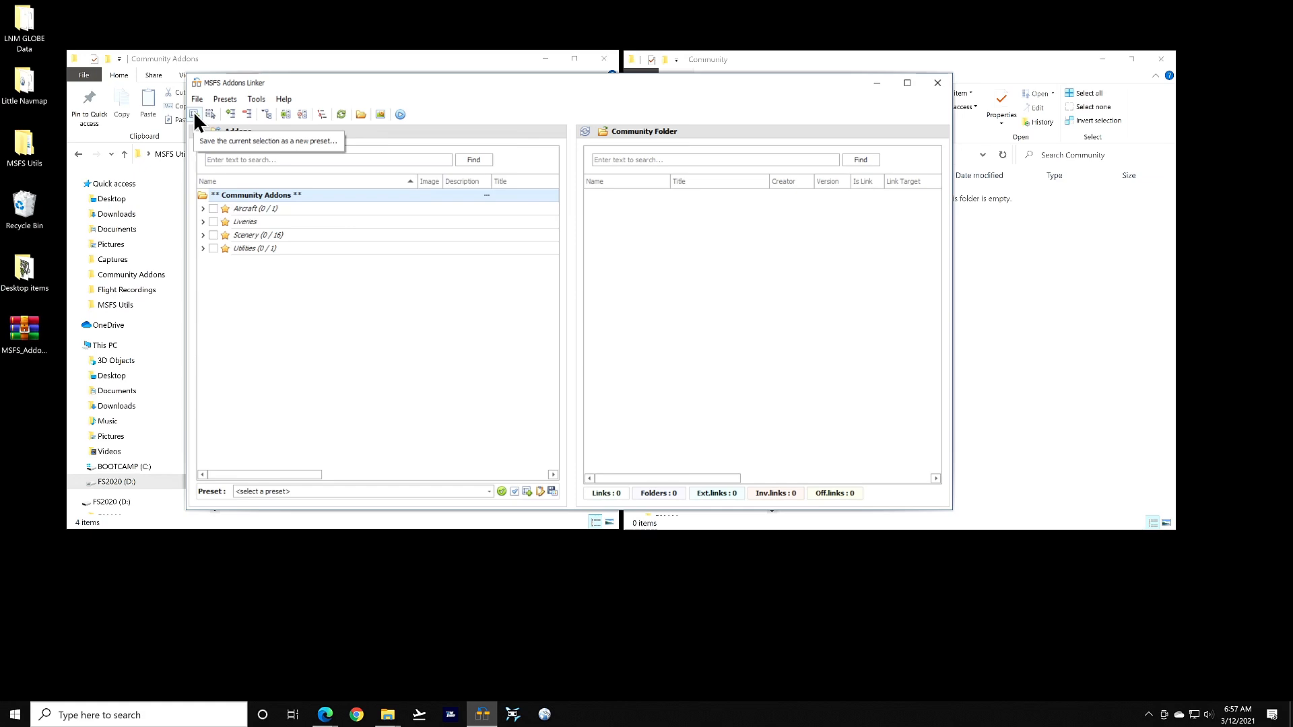
# Expand and collapse the whole addons tree, then expand Liveries to show its Community subfolder
pyautogui.click(230, 115)
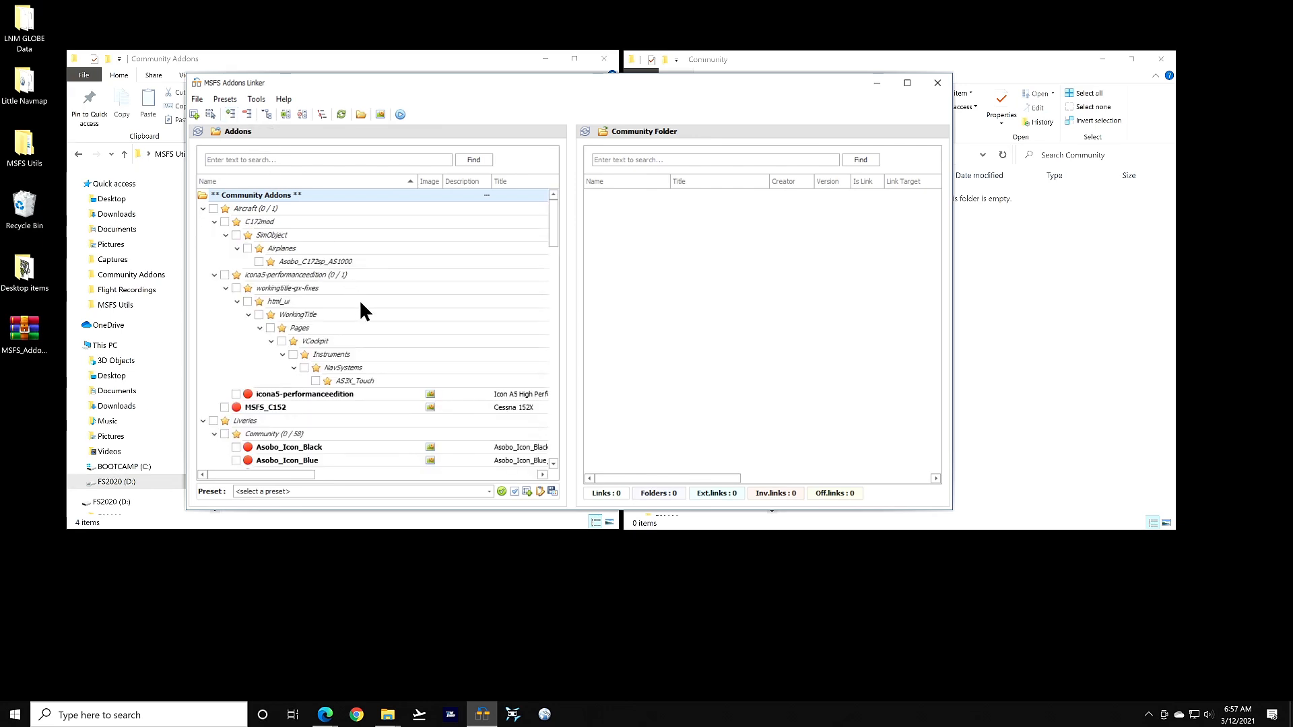
pyautogui.scroll(-15, 406, 288)
pyautogui.scroll(-10, 404, 282)
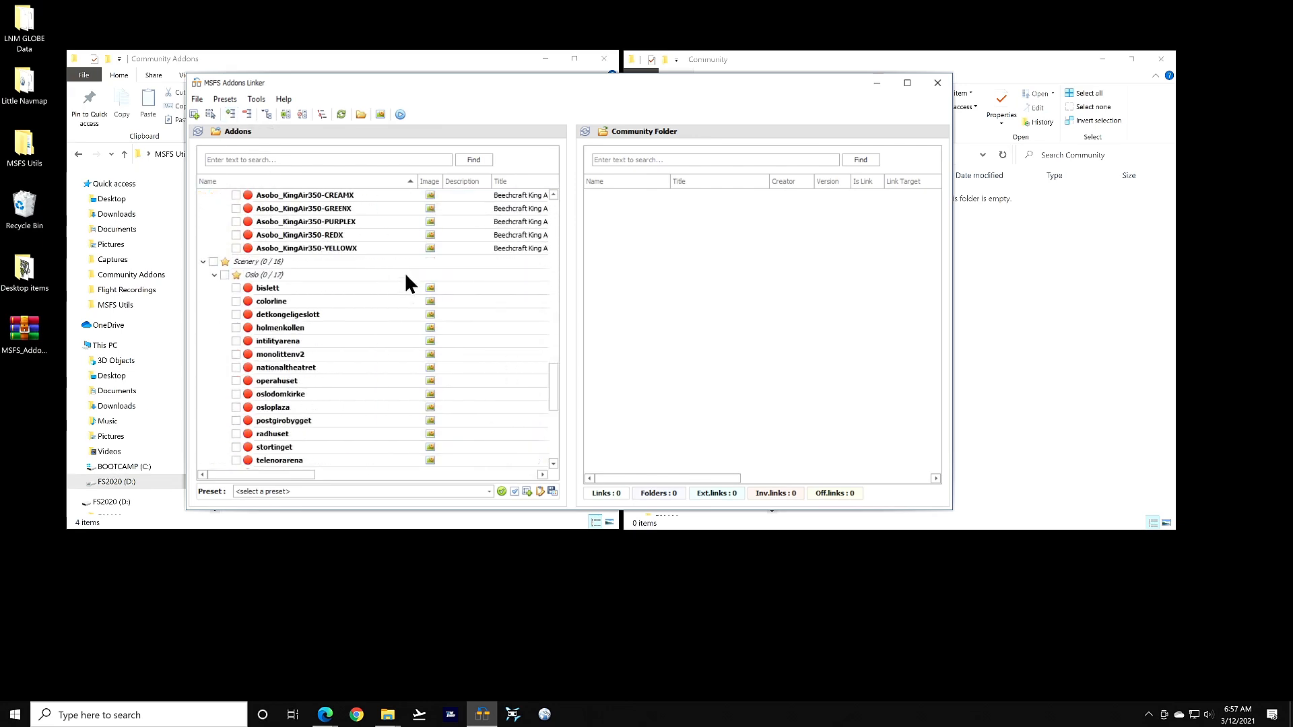
pyautogui.click(248, 115)
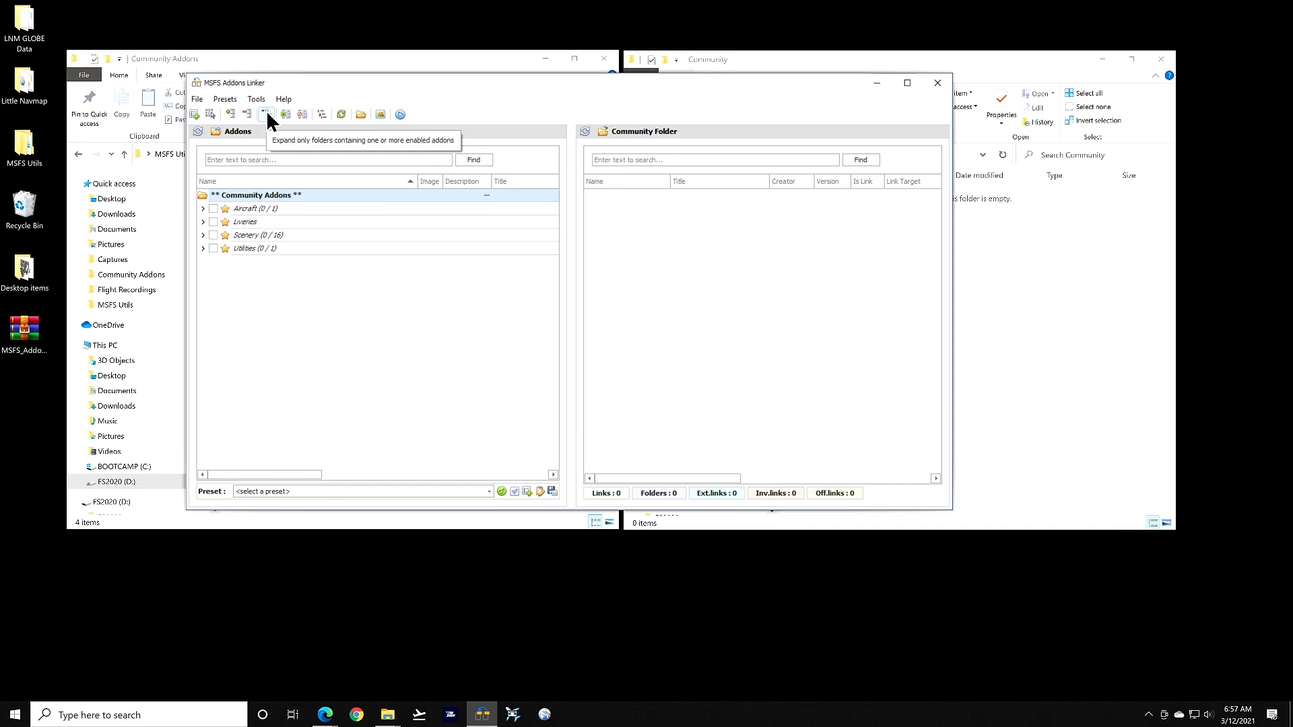
pyautogui.click(202, 221)
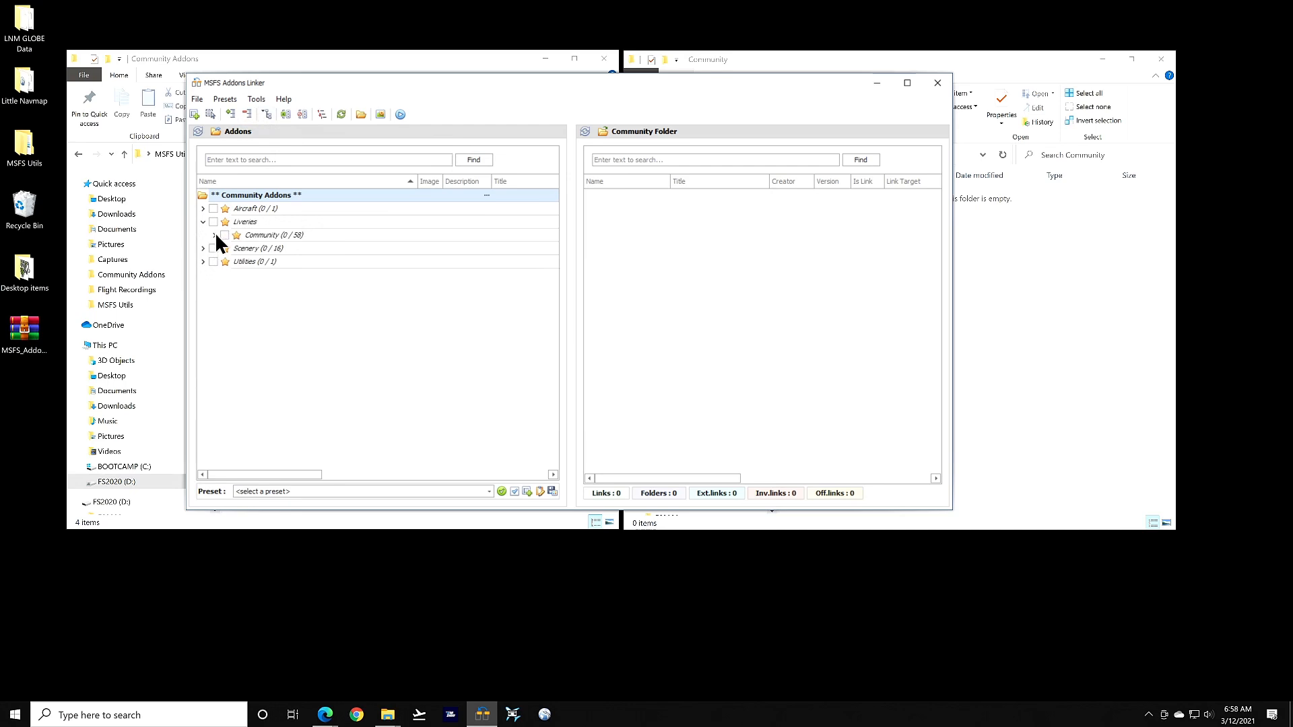
pyautogui.click(214, 235)
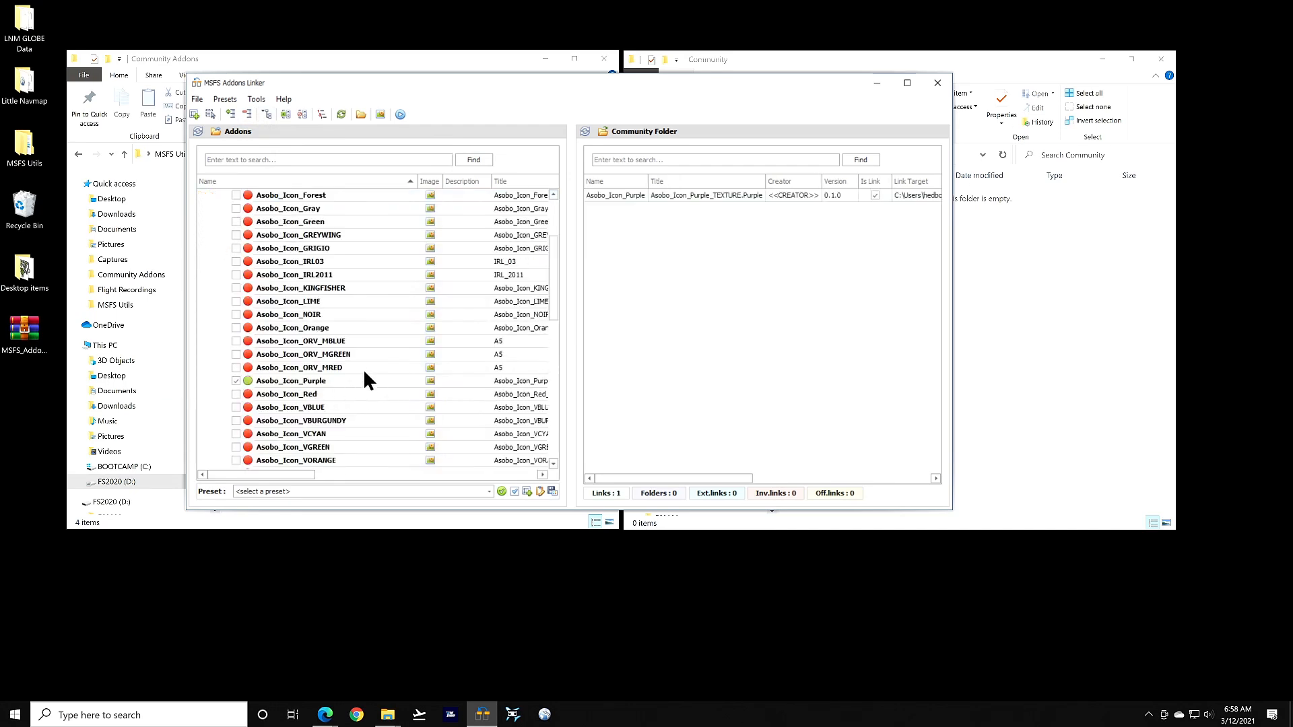
pyautogui.scroll(3, 383, 337)
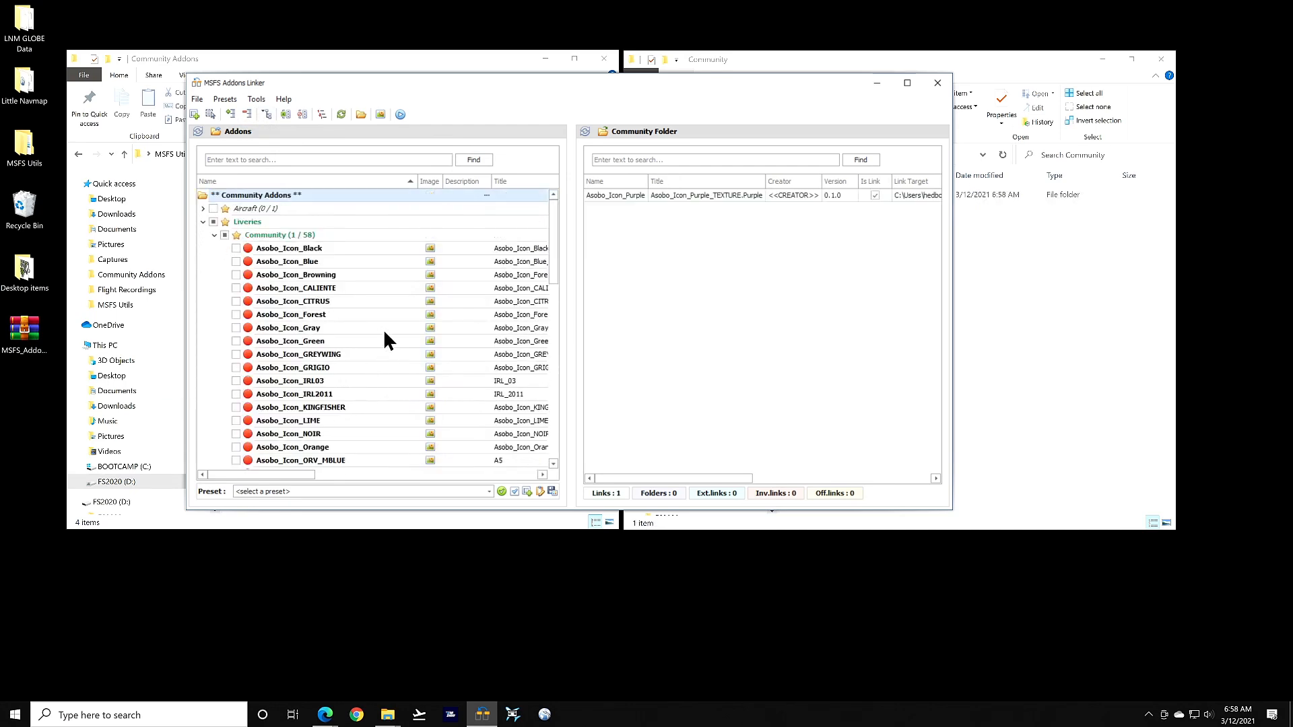
pyautogui.click(203, 222)
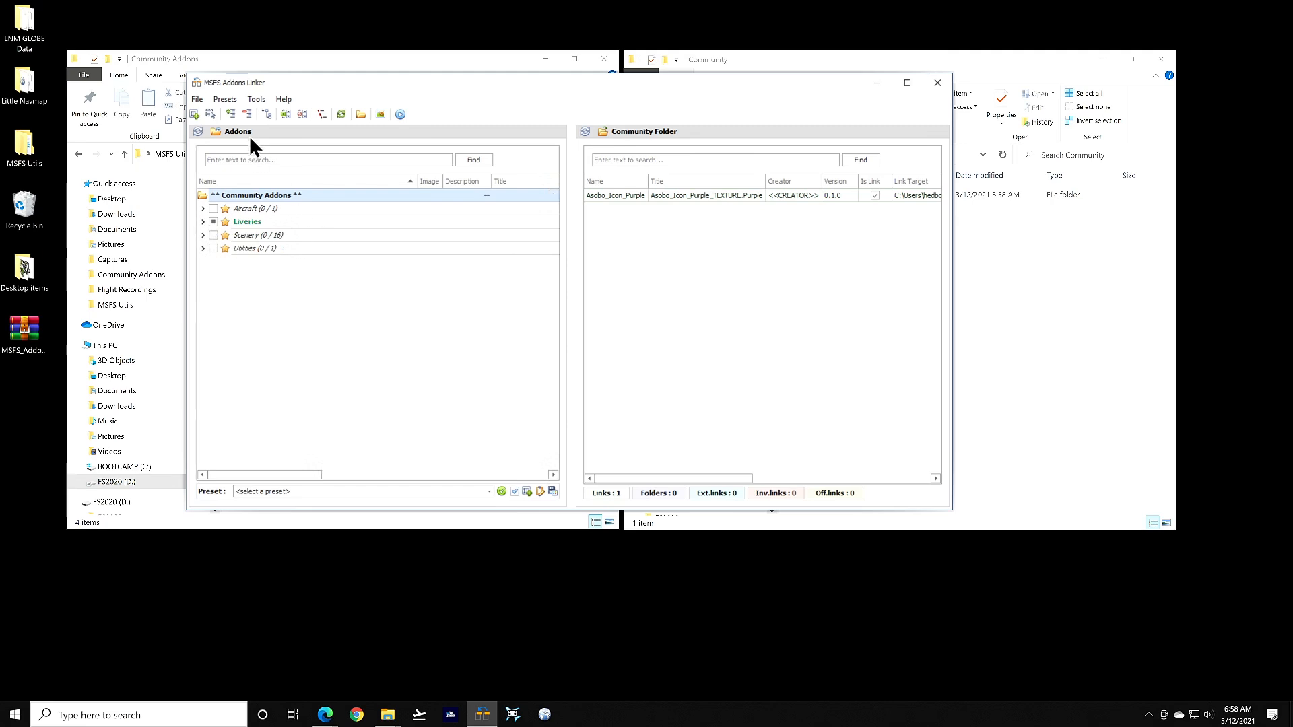
pyautogui.click(269, 112)
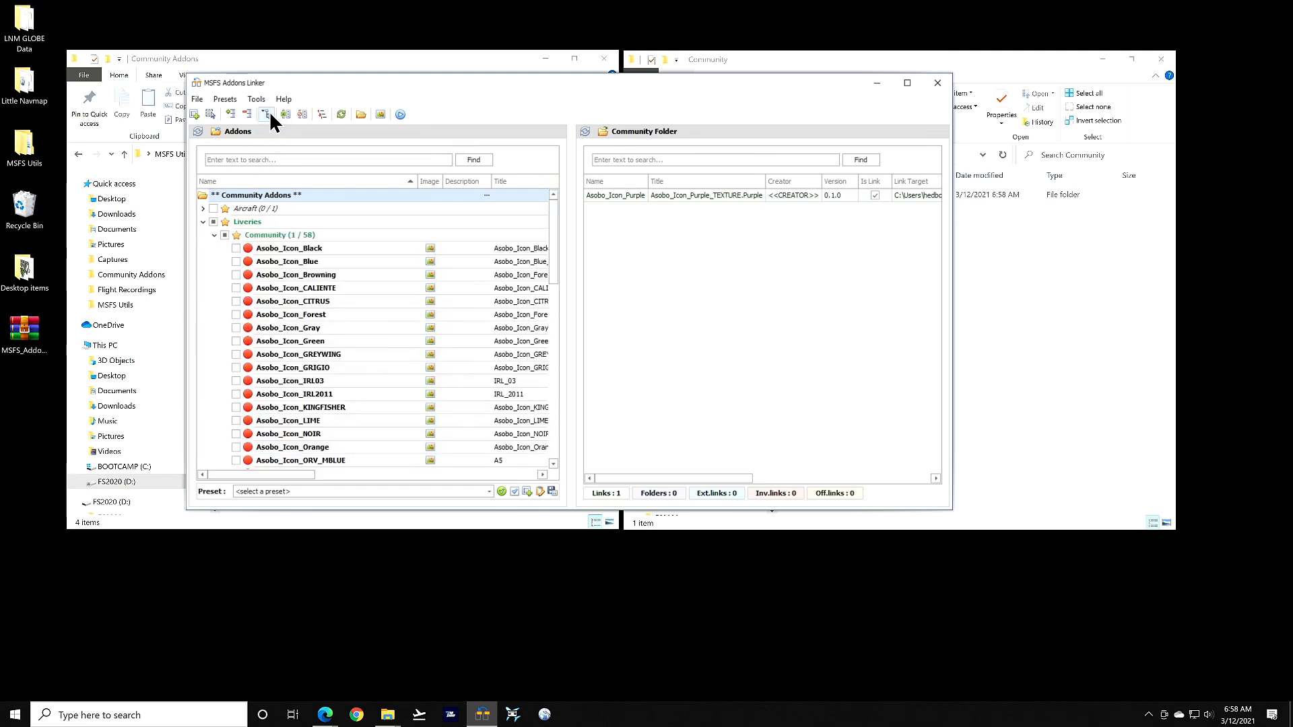
pyautogui.scroll(-5, 390, 311)
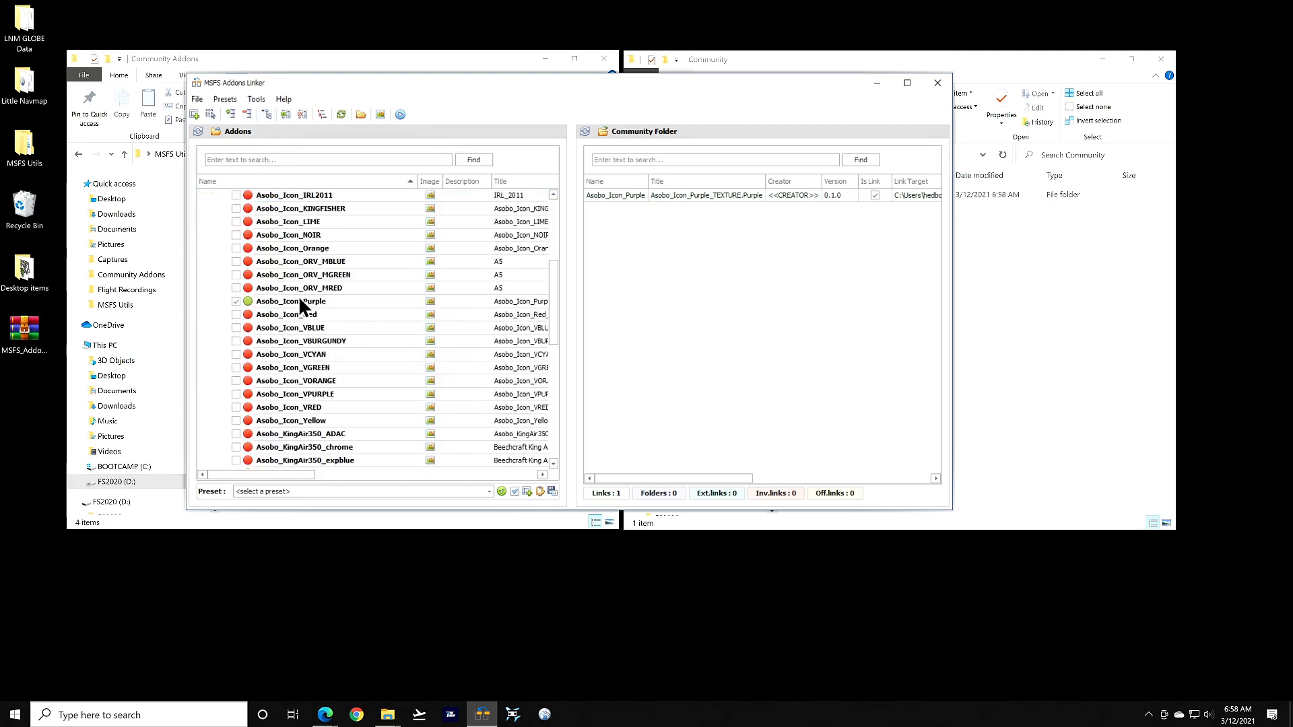
pyautogui.click(285, 114)
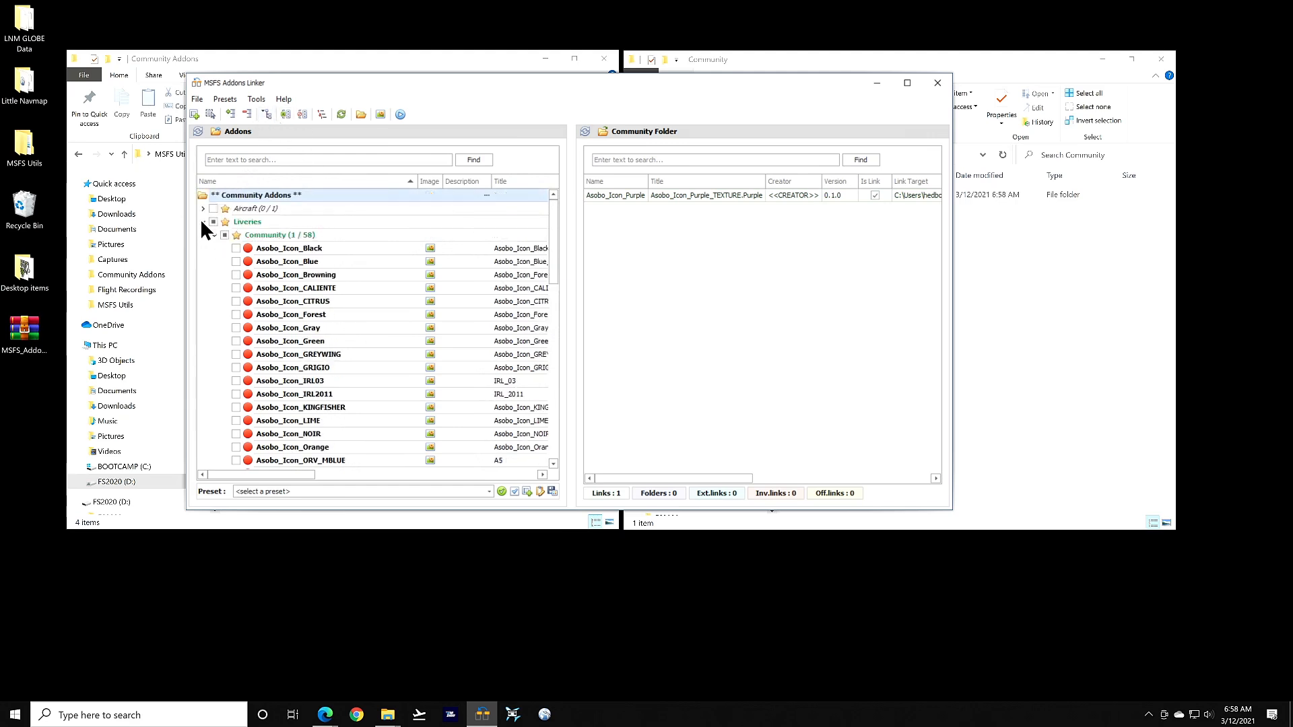
pyautogui.click(248, 114)
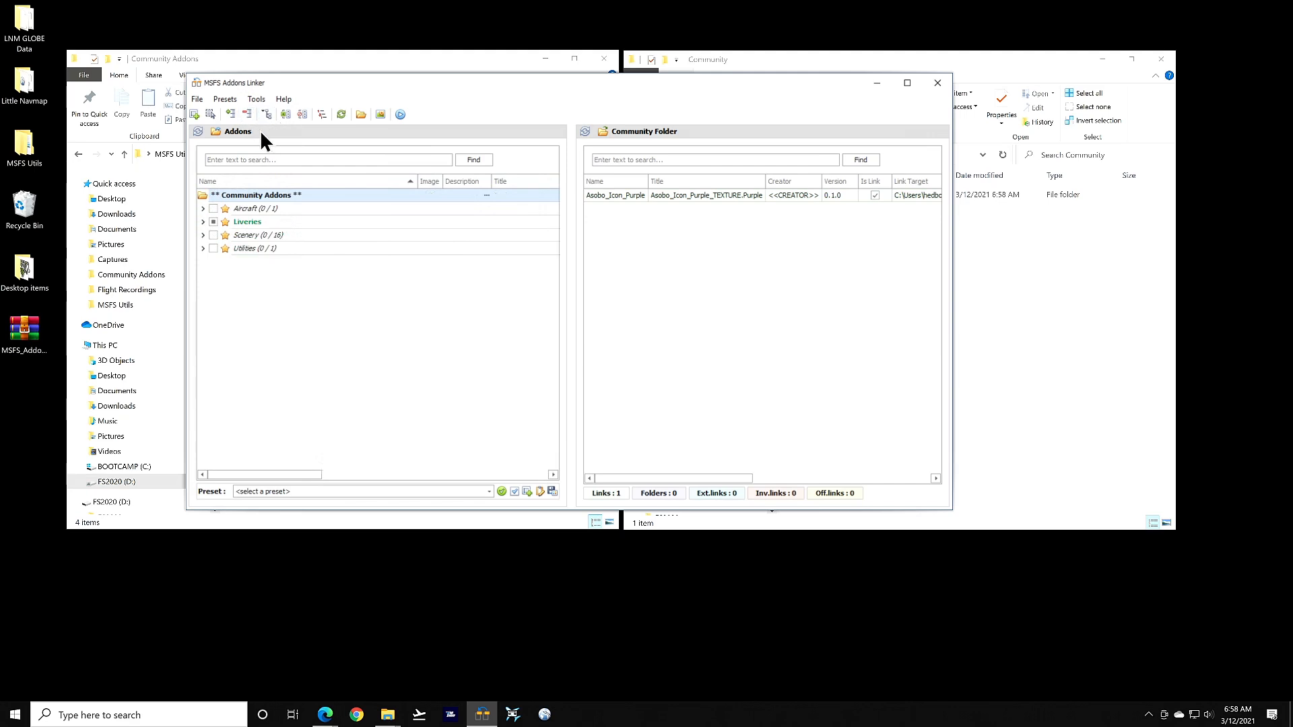
pyautogui.click(211, 221)
pyautogui.click(213, 220)
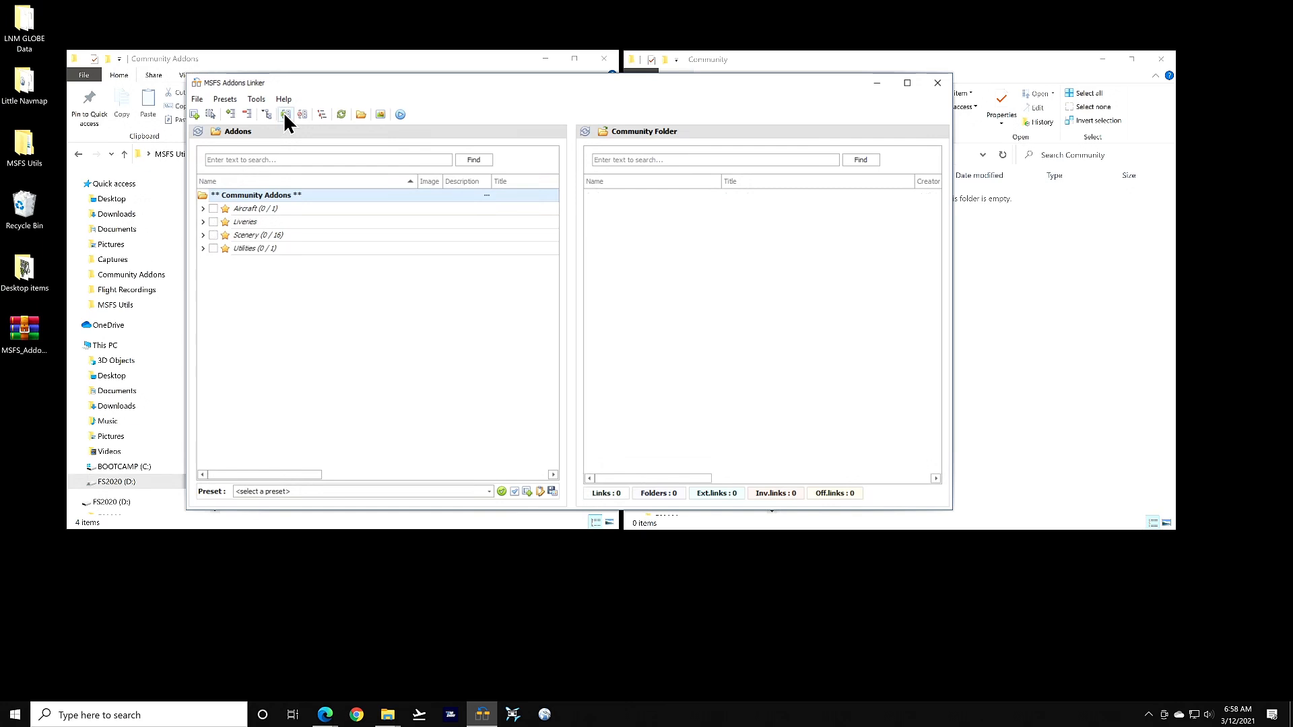
pyautogui.click(247, 236)
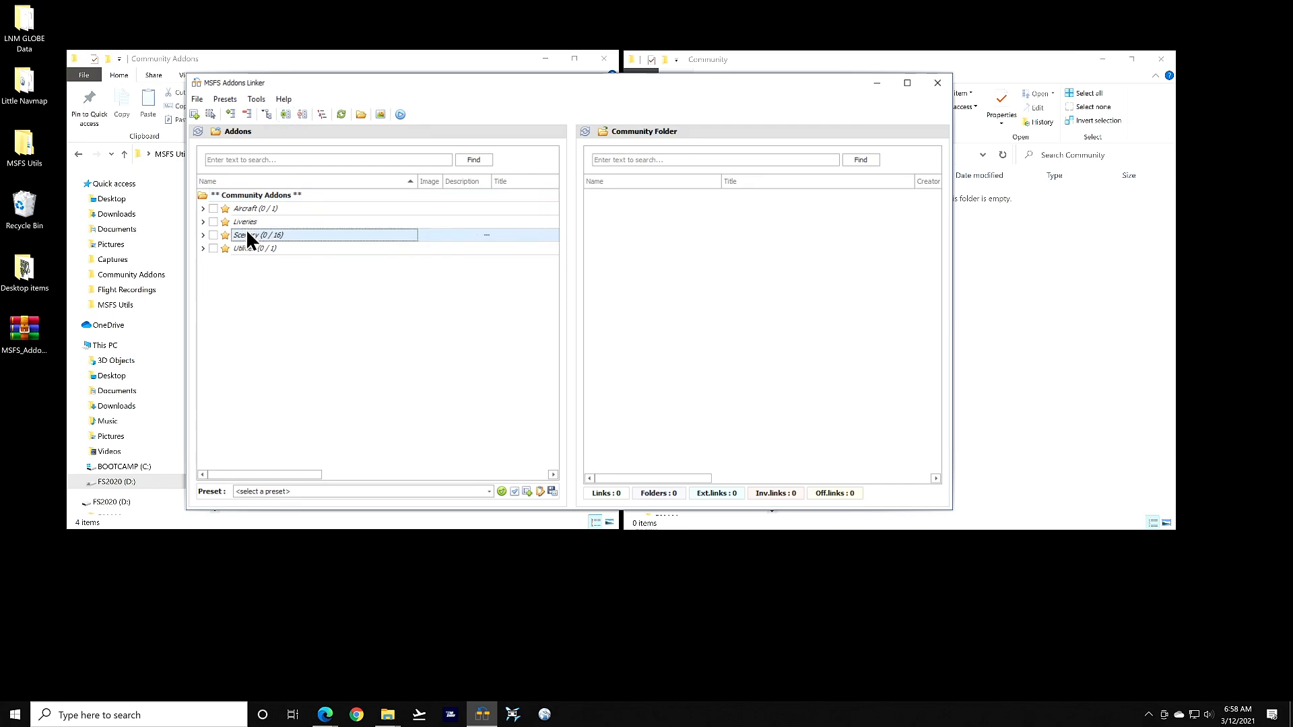
pyautogui.click(286, 114)
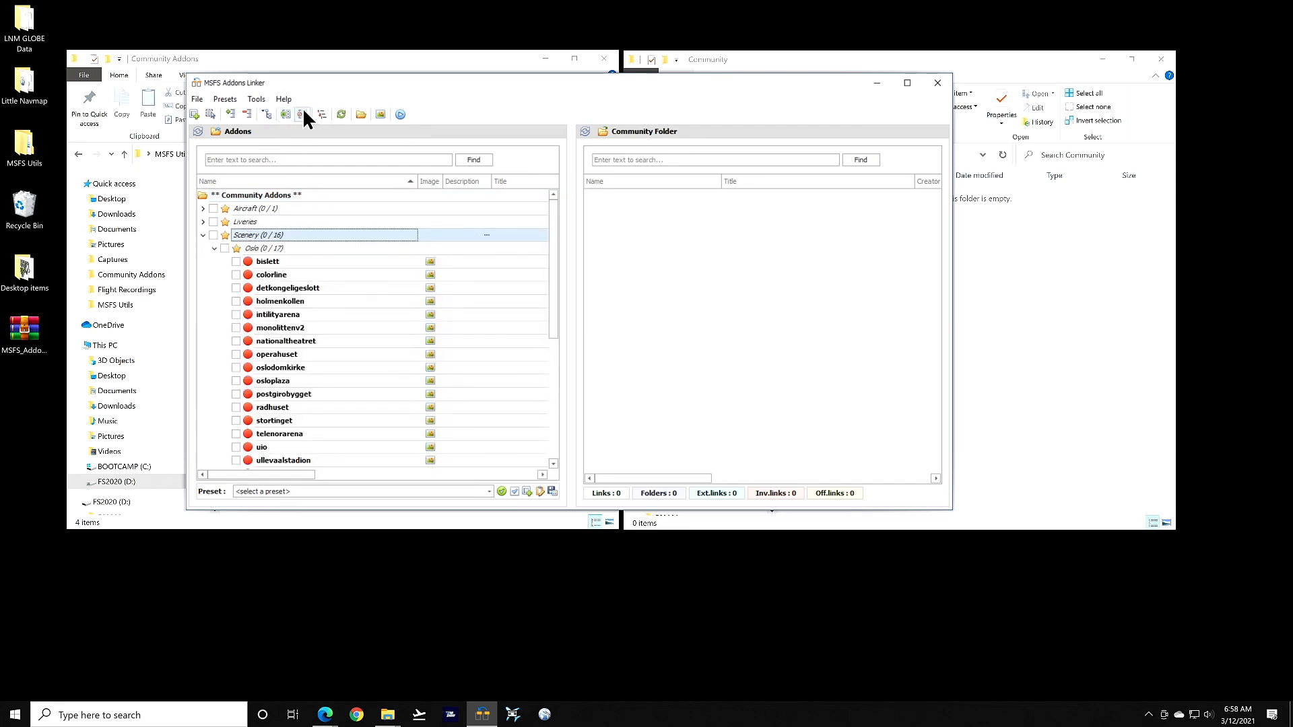
pyautogui.click(303, 115)
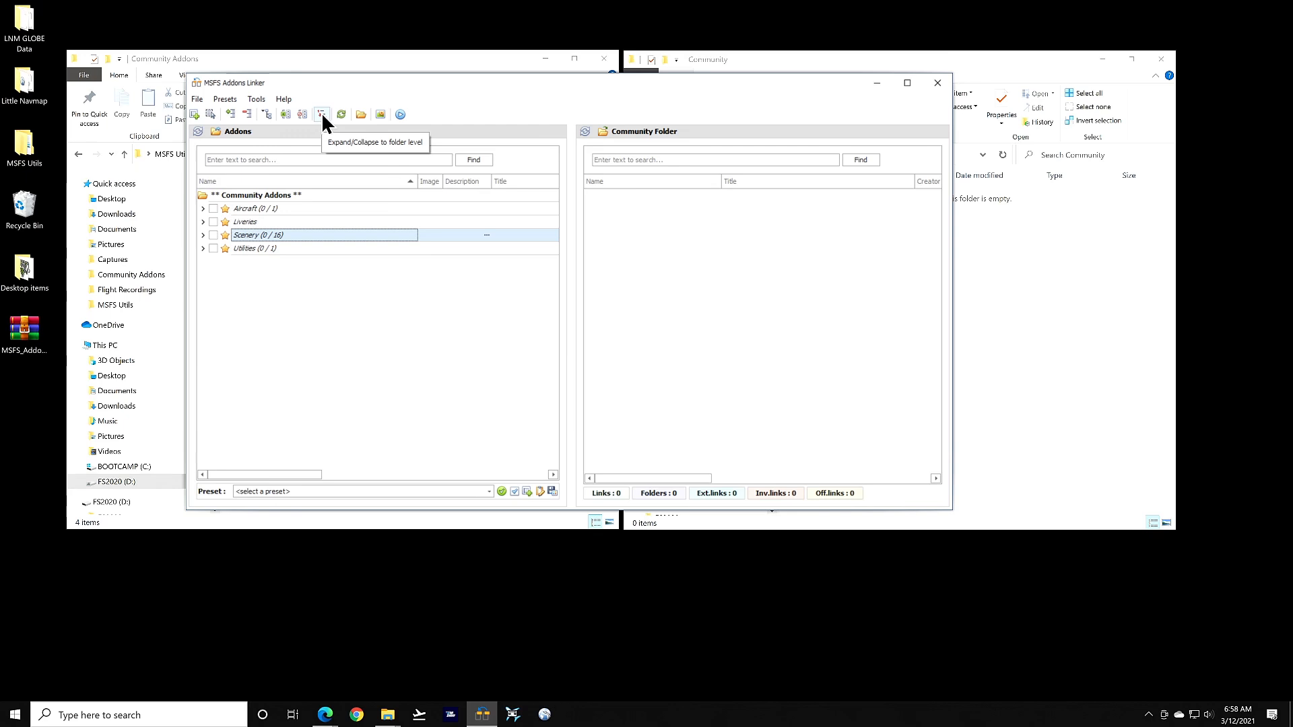
pyautogui.click(323, 116)
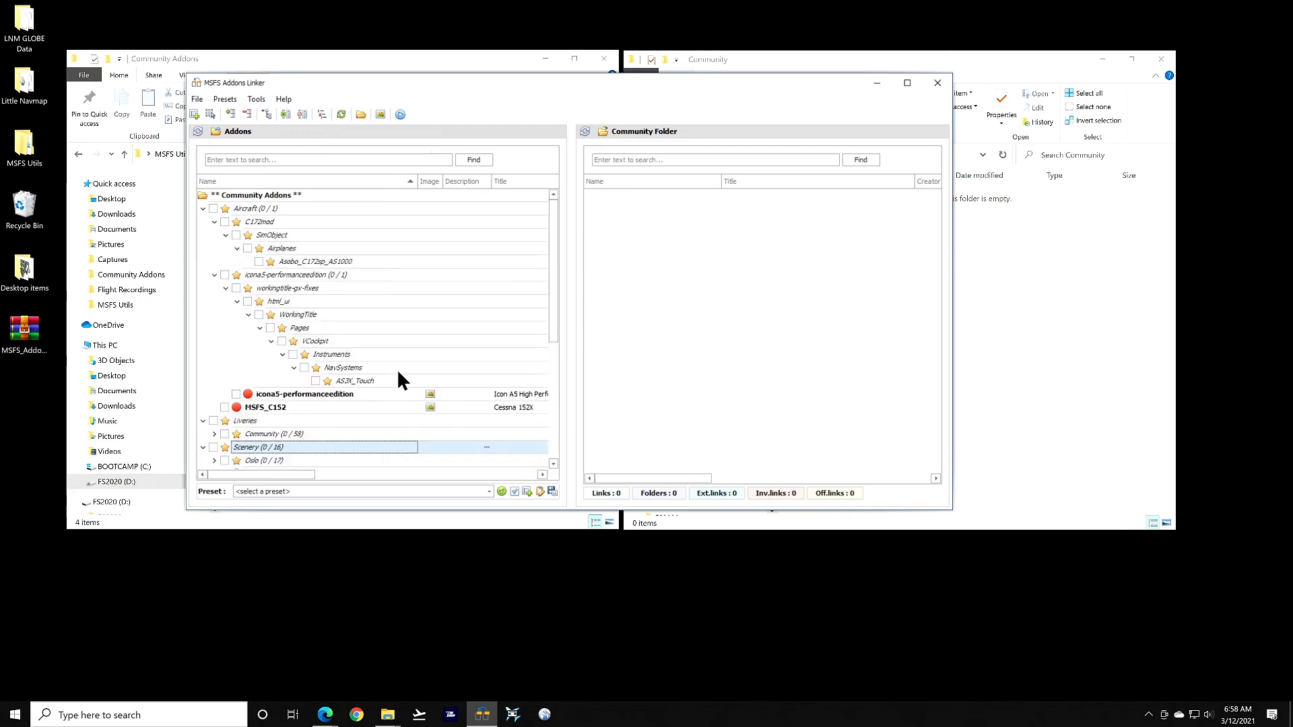
pyautogui.scroll(-5, 397, 369)
pyautogui.scroll(5, 396, 363)
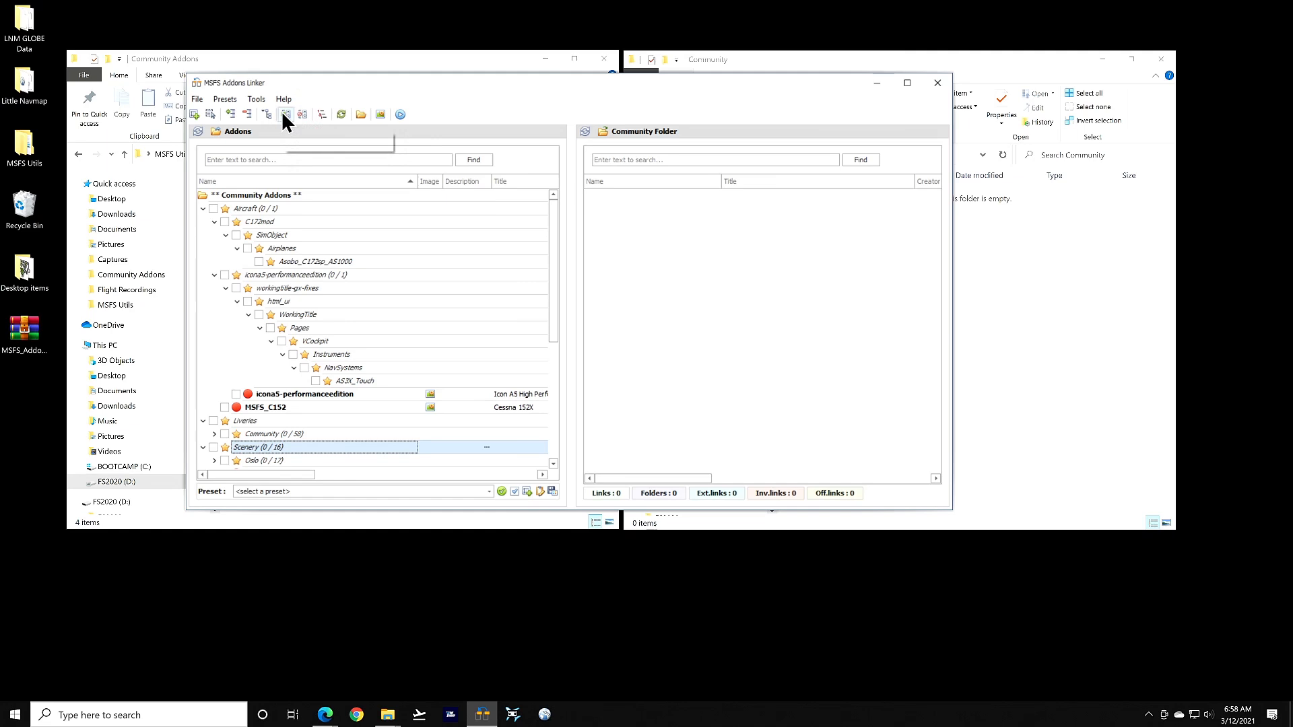
pyautogui.click(247, 115)
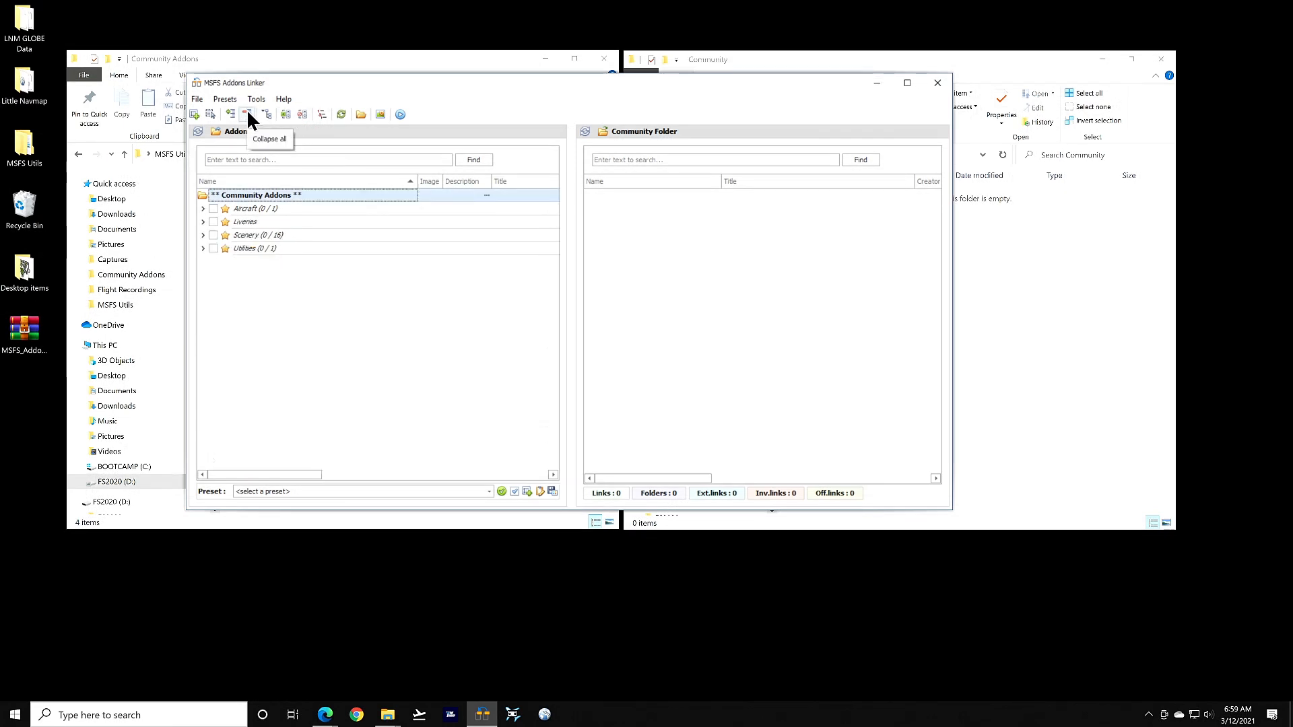
# Refresh the addons list, open the icona5-performanceedition folder in Explorer, then close that window
pyautogui.click(346, 113)
pyautogui.click(363, 113)
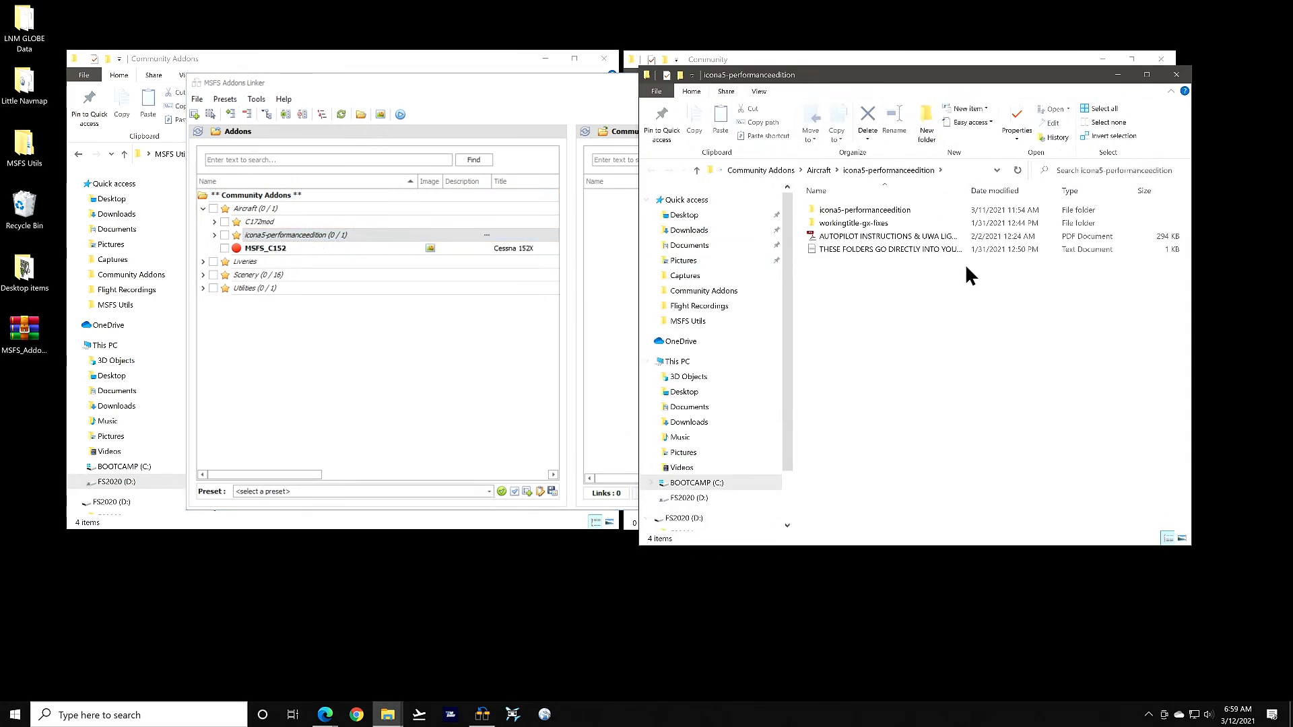
pyautogui.moveTo(916, 75); pyautogui.dragTo(599, 68)
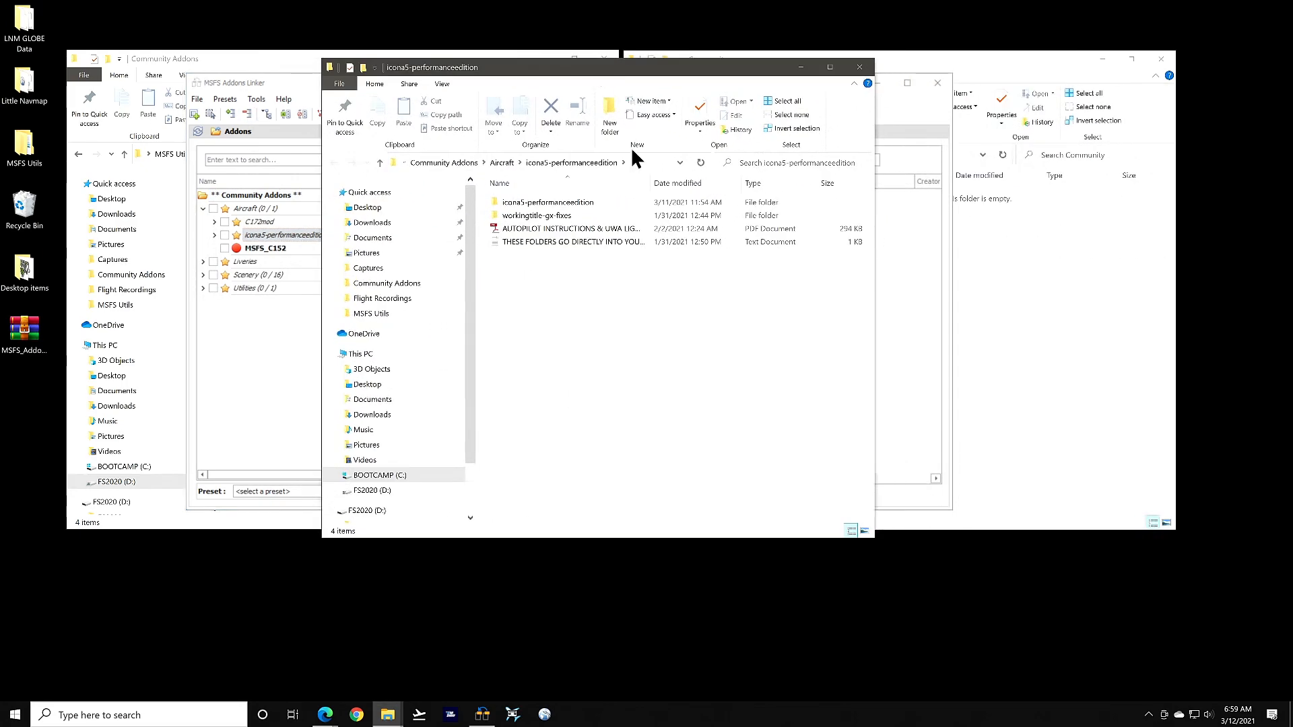
pyautogui.click(868, 67)
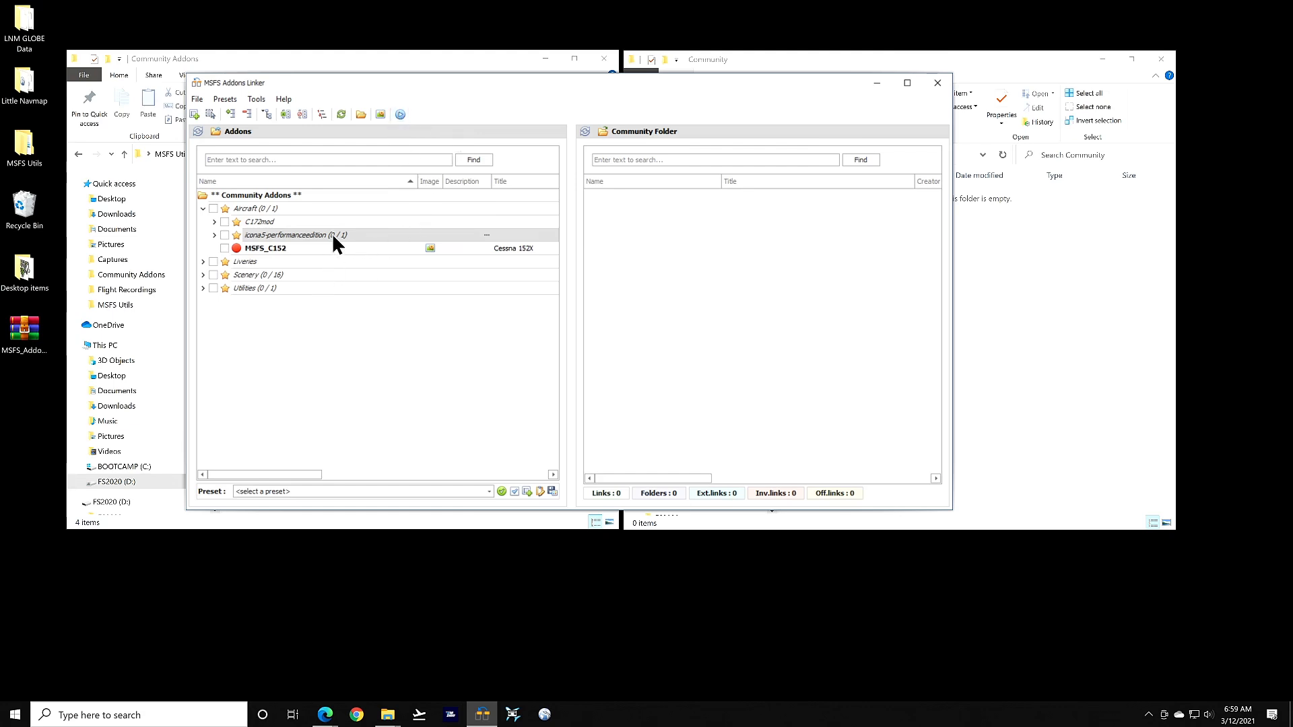
# Collapse Aircraft and expand Liveries > Community to list the 58 community liveries
pyautogui.click(201, 206)
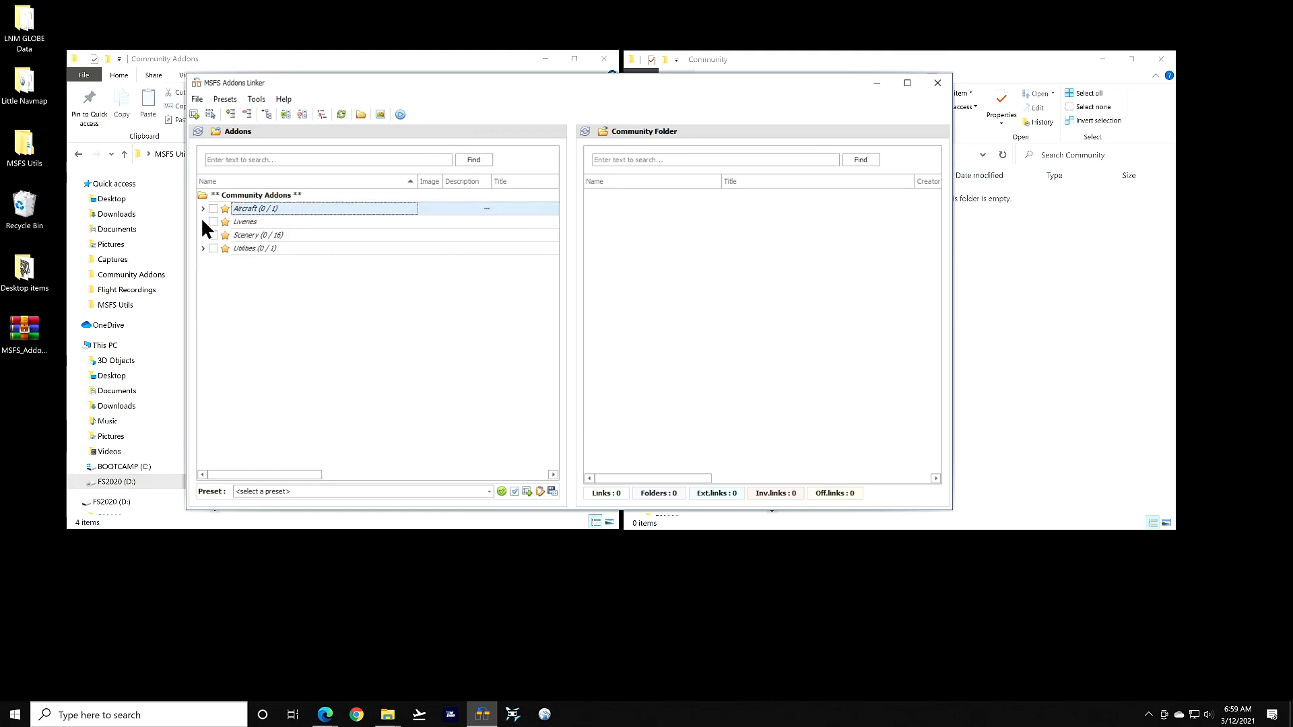
pyautogui.click(203, 221)
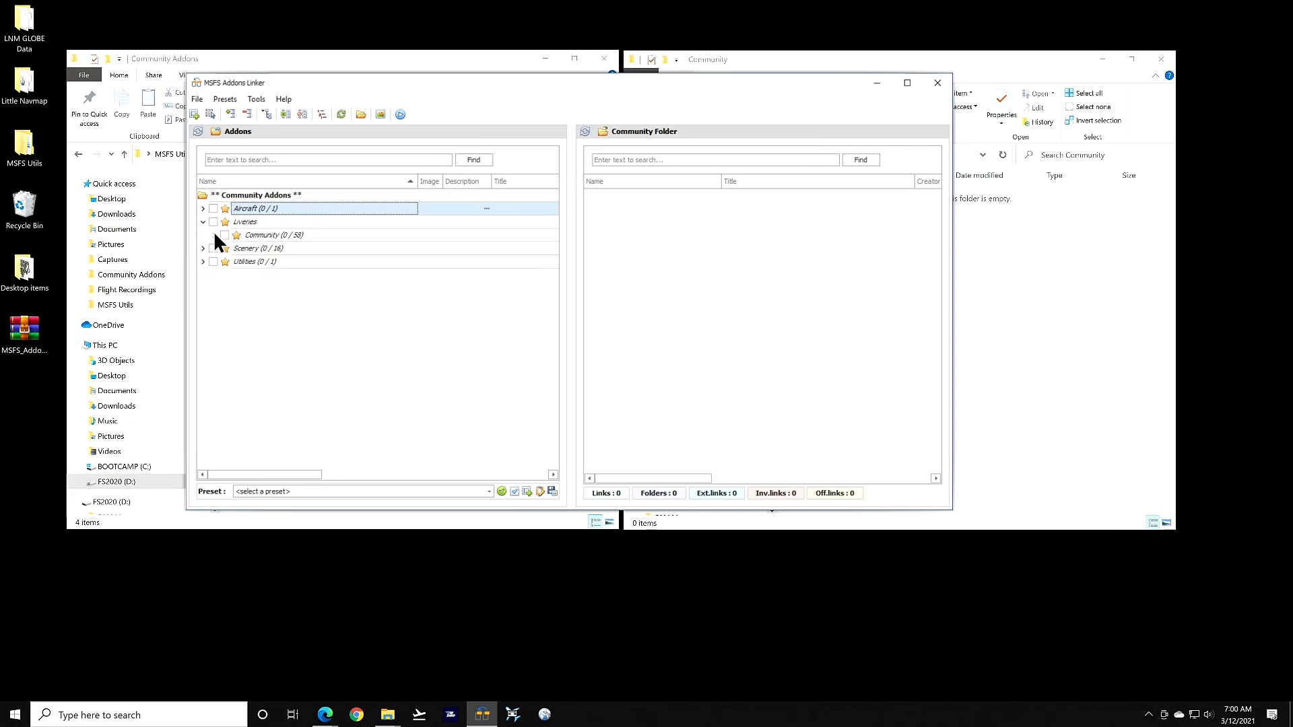
pyautogui.click(215, 235)
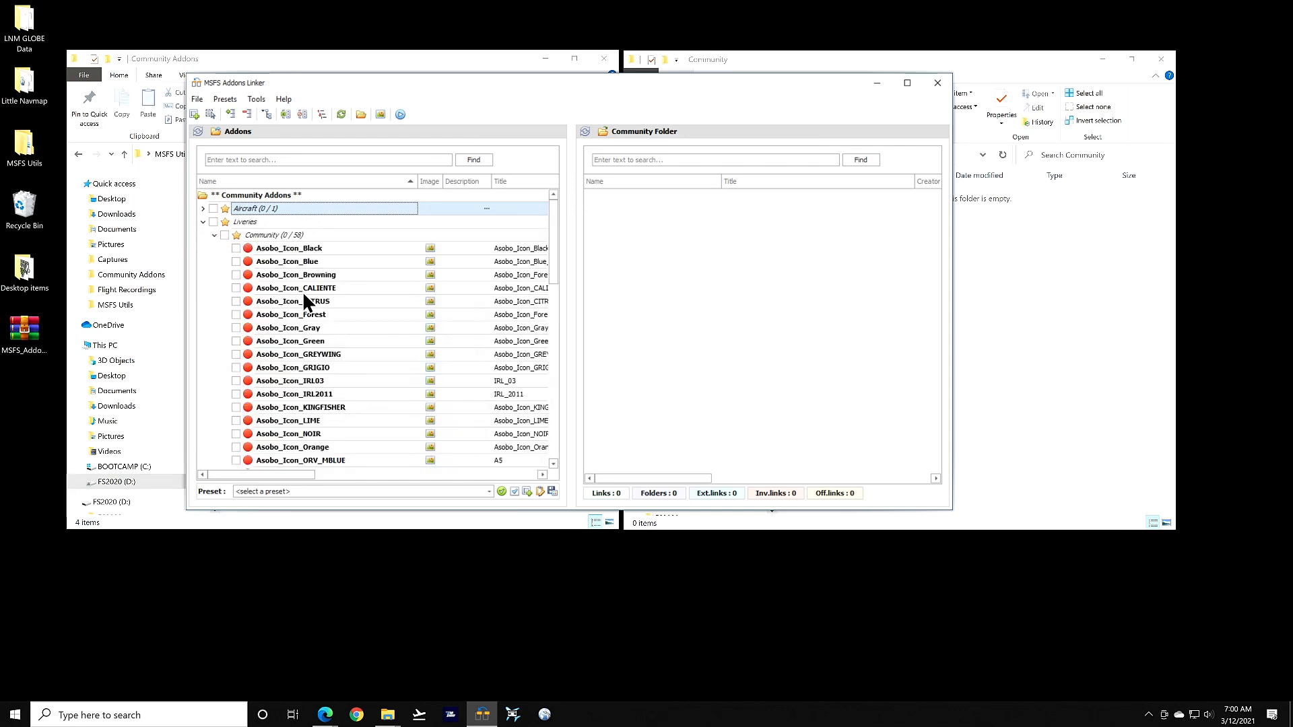
pyautogui.moveTo(289, 474); pyautogui.dragTo(388, 476)
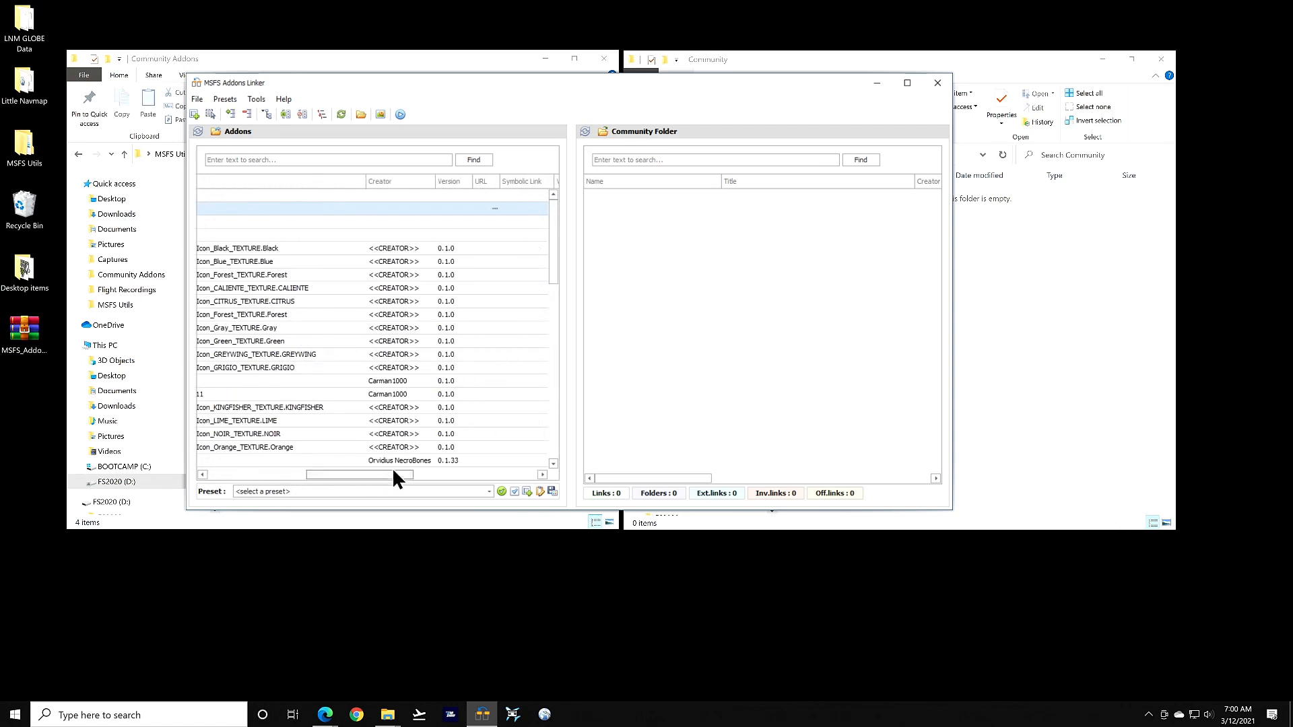
# Sort the addons list by Creator in both directions, then by Version and URL
pyautogui.click(410, 179)
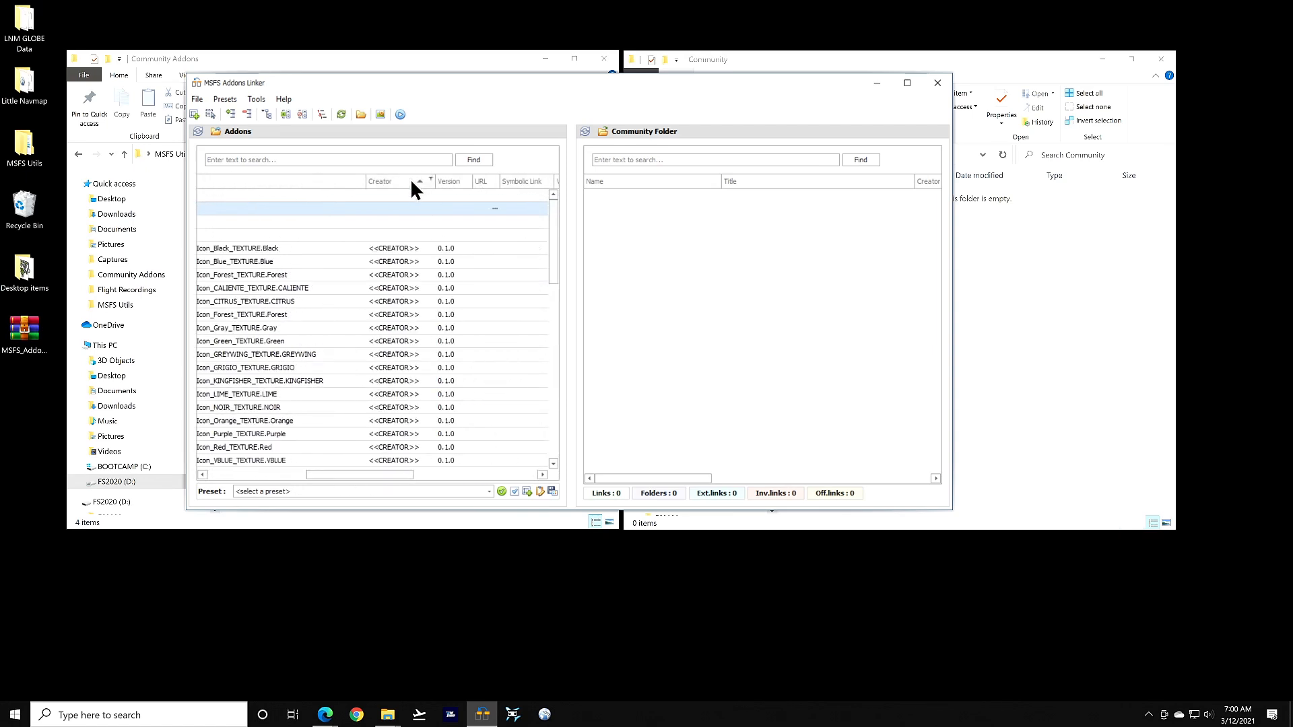
pyautogui.click(410, 179)
pyautogui.click(450, 181)
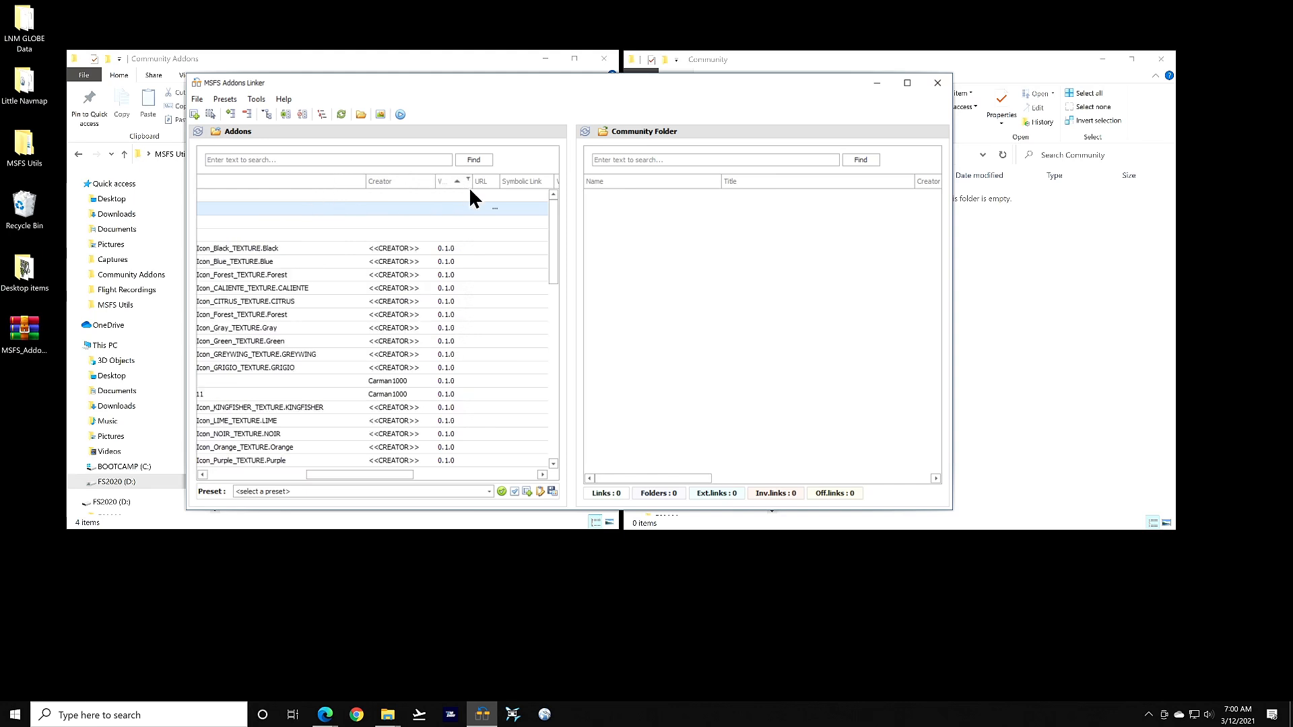
pyautogui.click(490, 180)
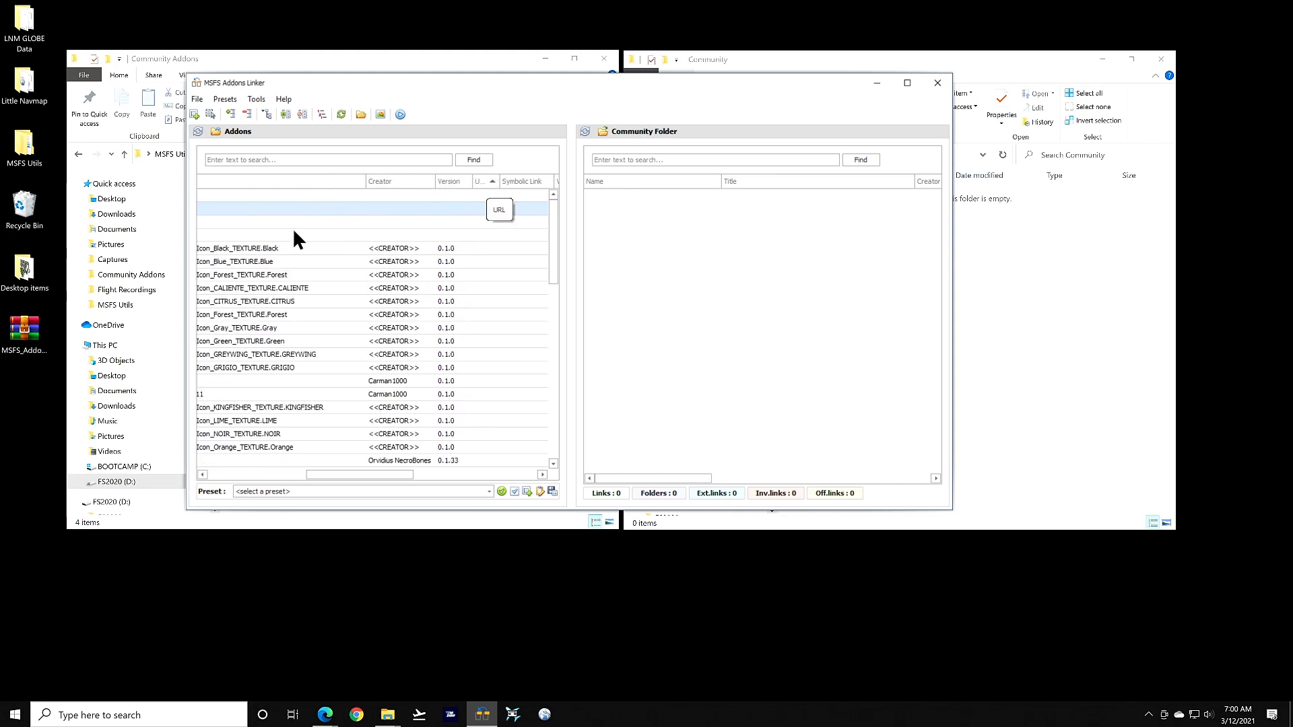
pyautogui.click(378, 470)
pyautogui.moveTo(365, 470); pyautogui.dragTo(317, 472)
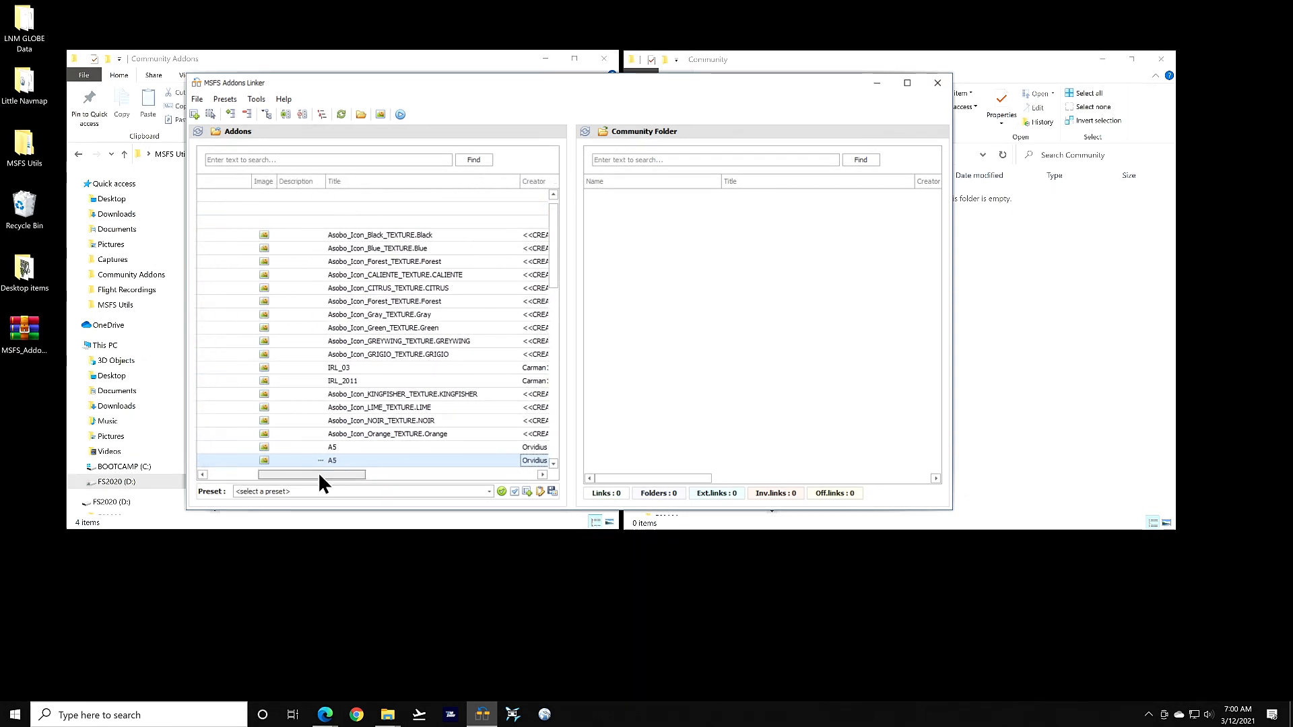
# Sort the list by Title so the A5 liveries come first, and widen the Addons panel
pyautogui.click(403, 179)
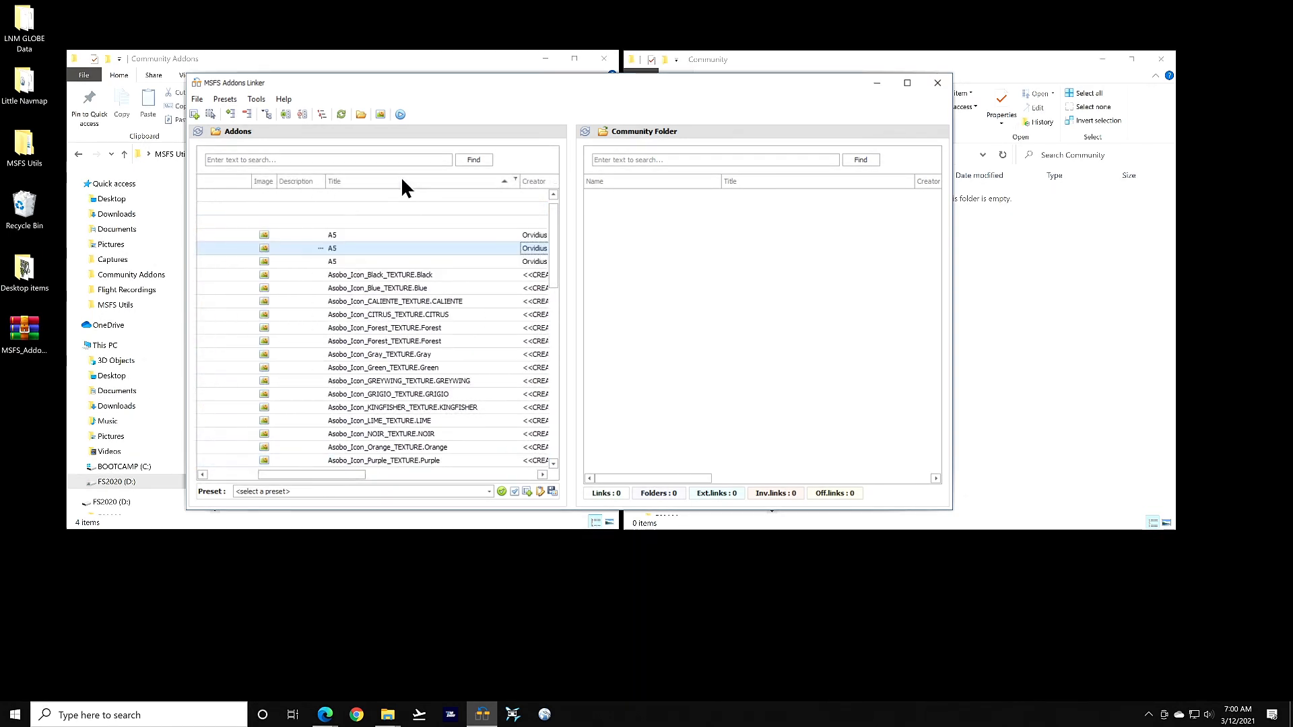
pyautogui.click(403, 180)
pyautogui.click(401, 179)
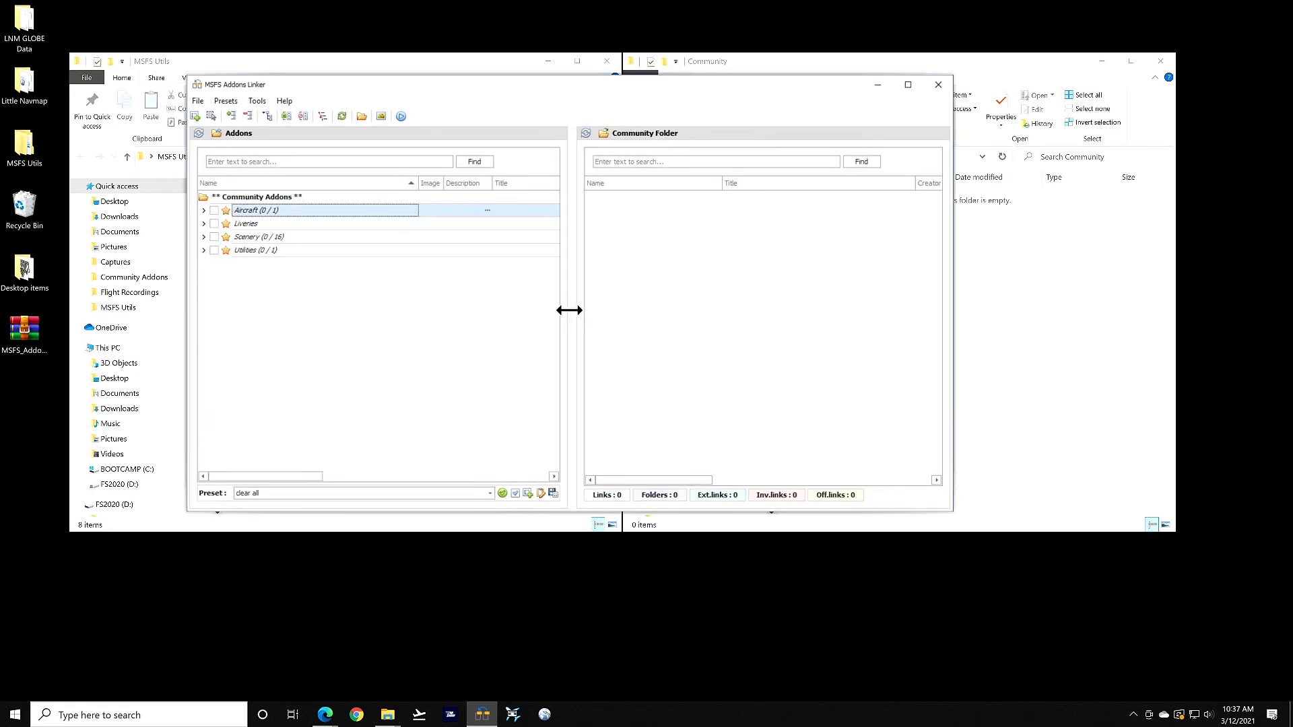
pyautogui.moveTo(569, 311)
pyautogui.mouseDown()
pyautogui.moveTo(631, 306)
pyautogui.moveTo(514, 326)
pyautogui.moveTo(603, 319)
pyautogui.moveTo(576, 325)
pyautogui.mouseUp()
# Add the Type column to the Addons grid header through the Column Chooser
pyautogui.rightClick(410, 179)
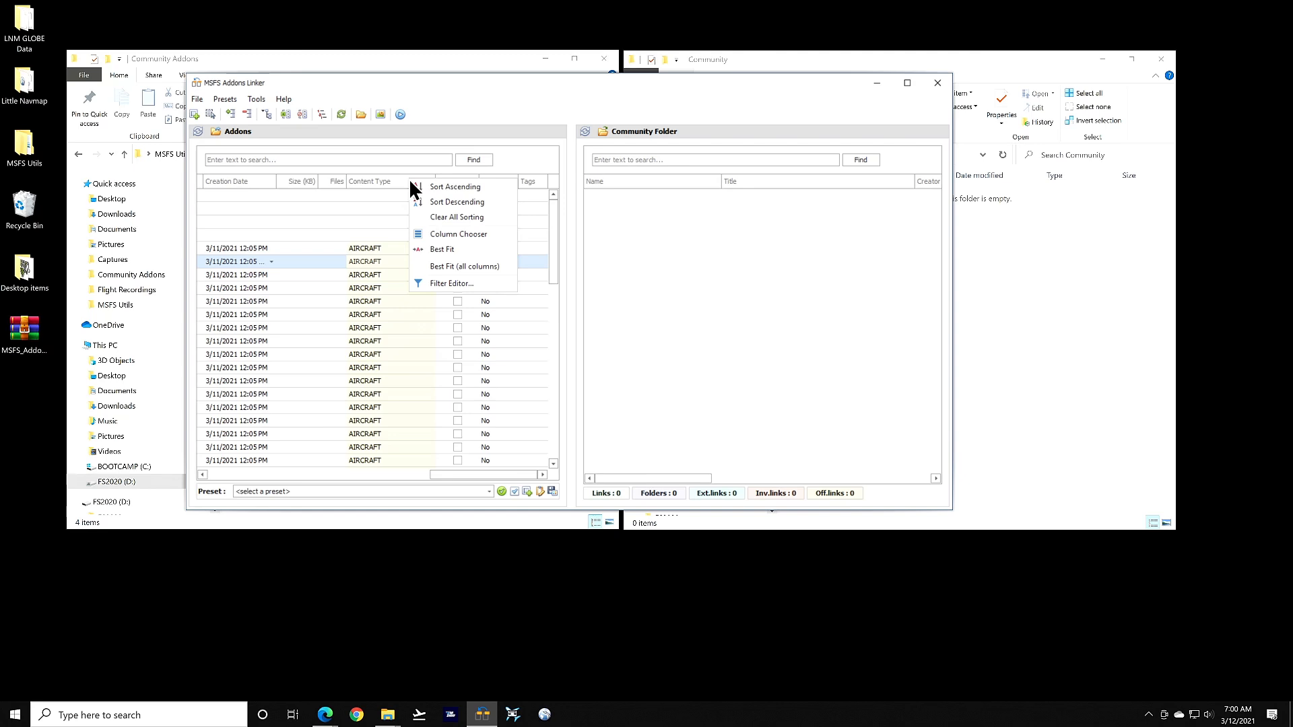
pyautogui.click(467, 234)
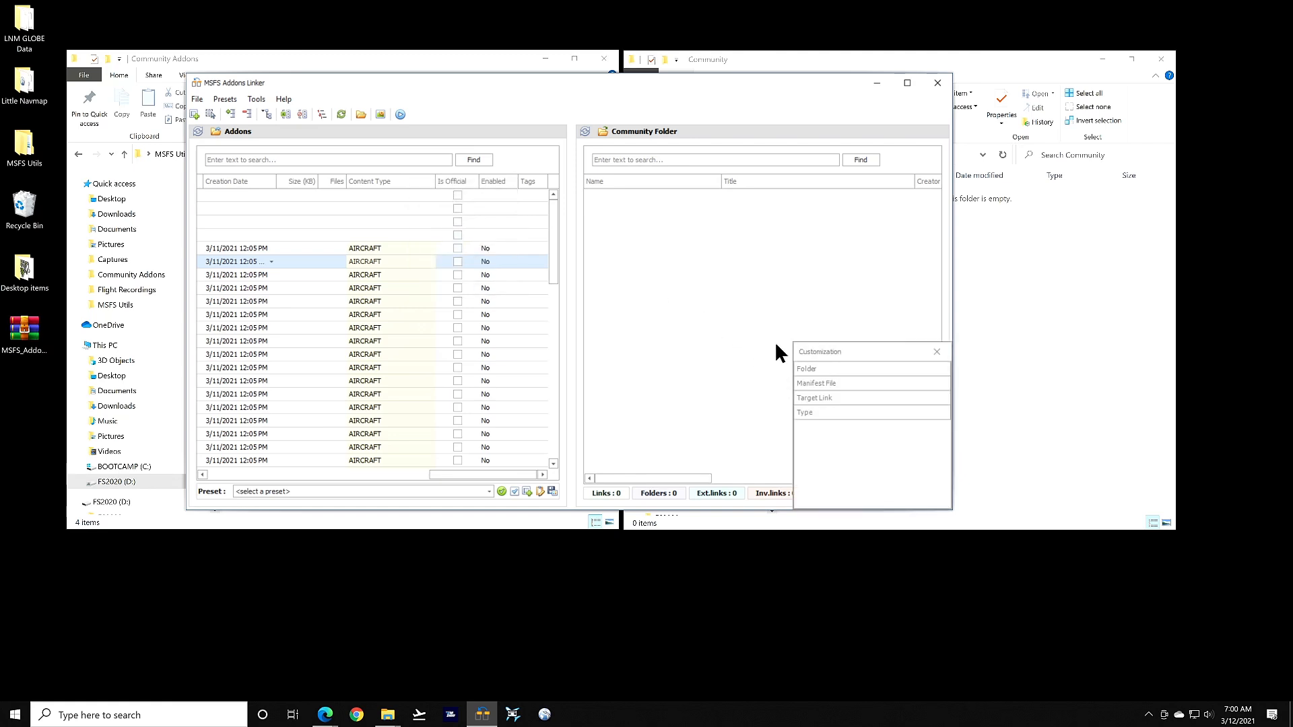
pyautogui.moveTo(842, 412); pyautogui.dragTo(837, 352)
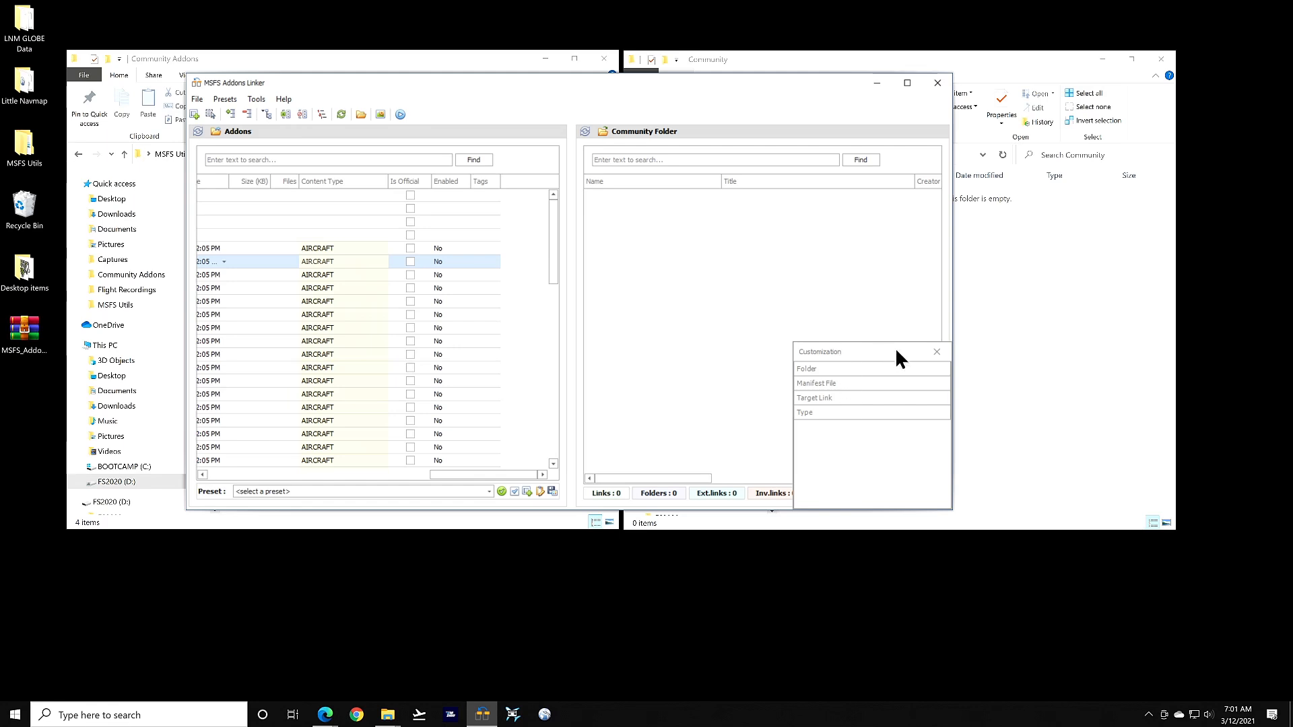
pyautogui.moveTo(826, 411); pyautogui.dragTo(409, 188)
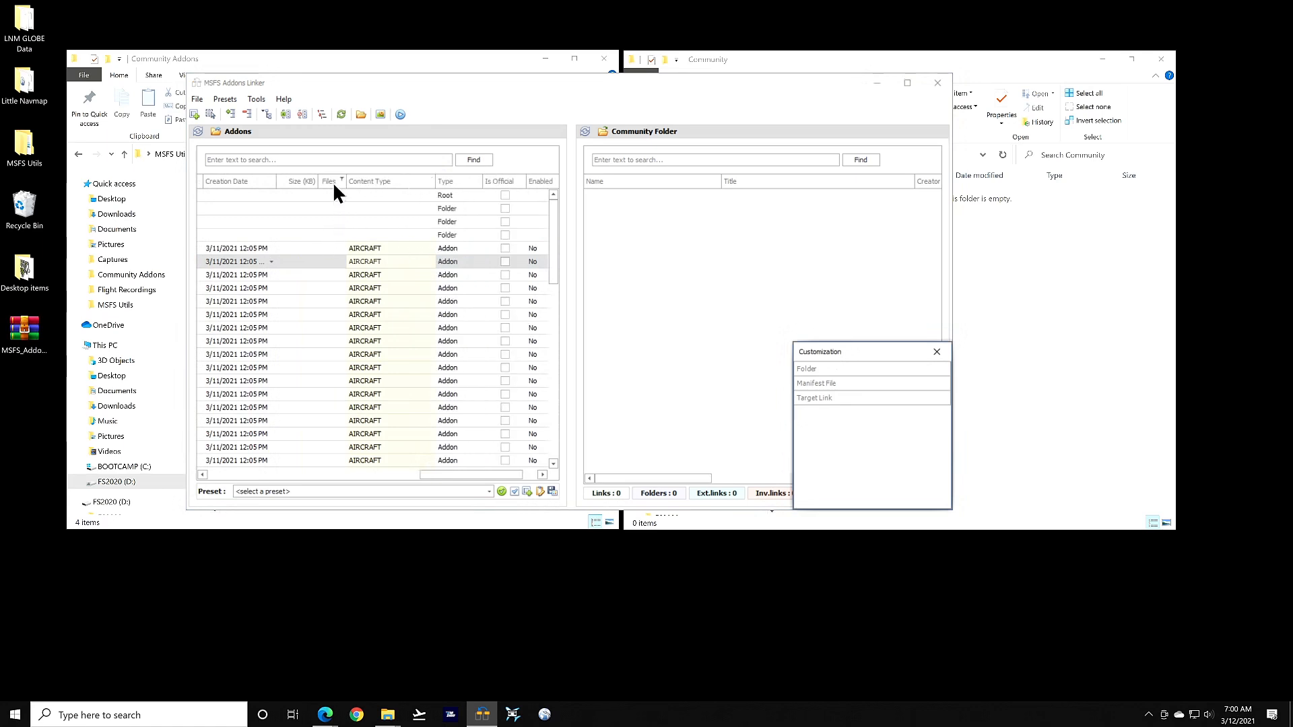
pyautogui.rightClick(410, 180)
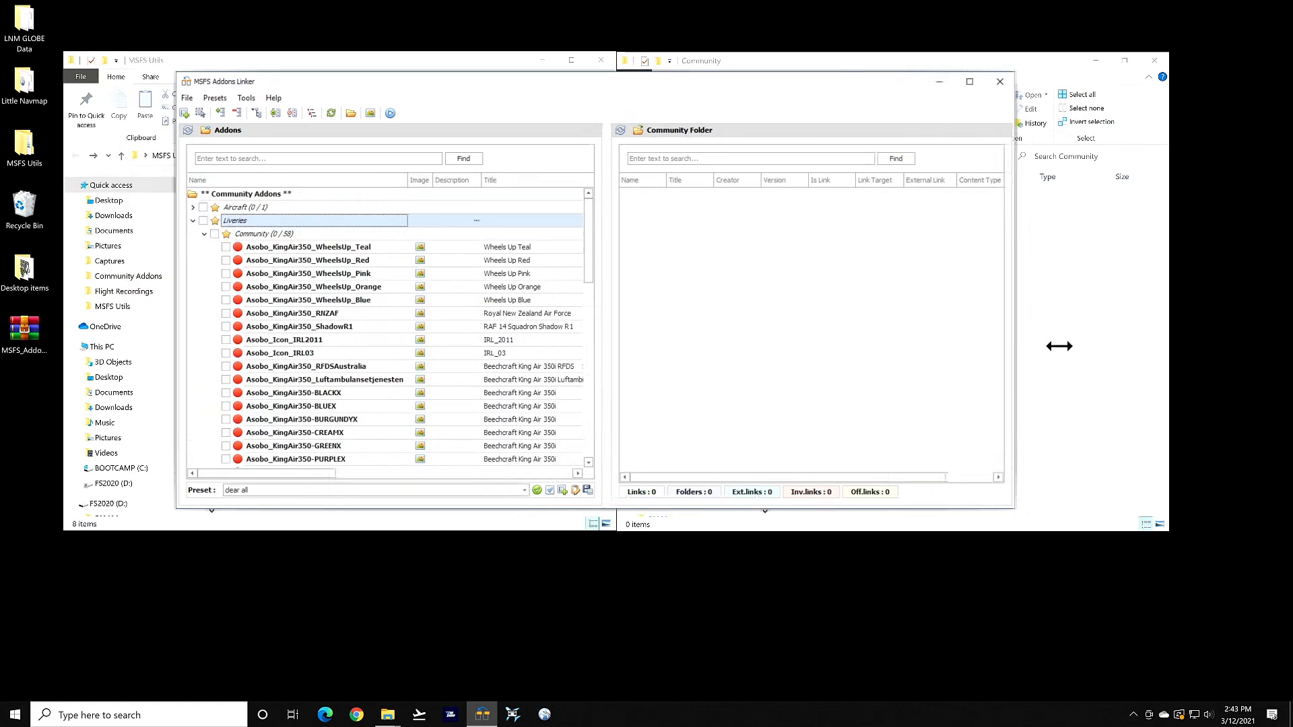
# Widen the window and Addons panel to show Creator and Version, then open the Title value filter
pyautogui.moveTo(976, 427); pyautogui.dragTo(1203, 352)
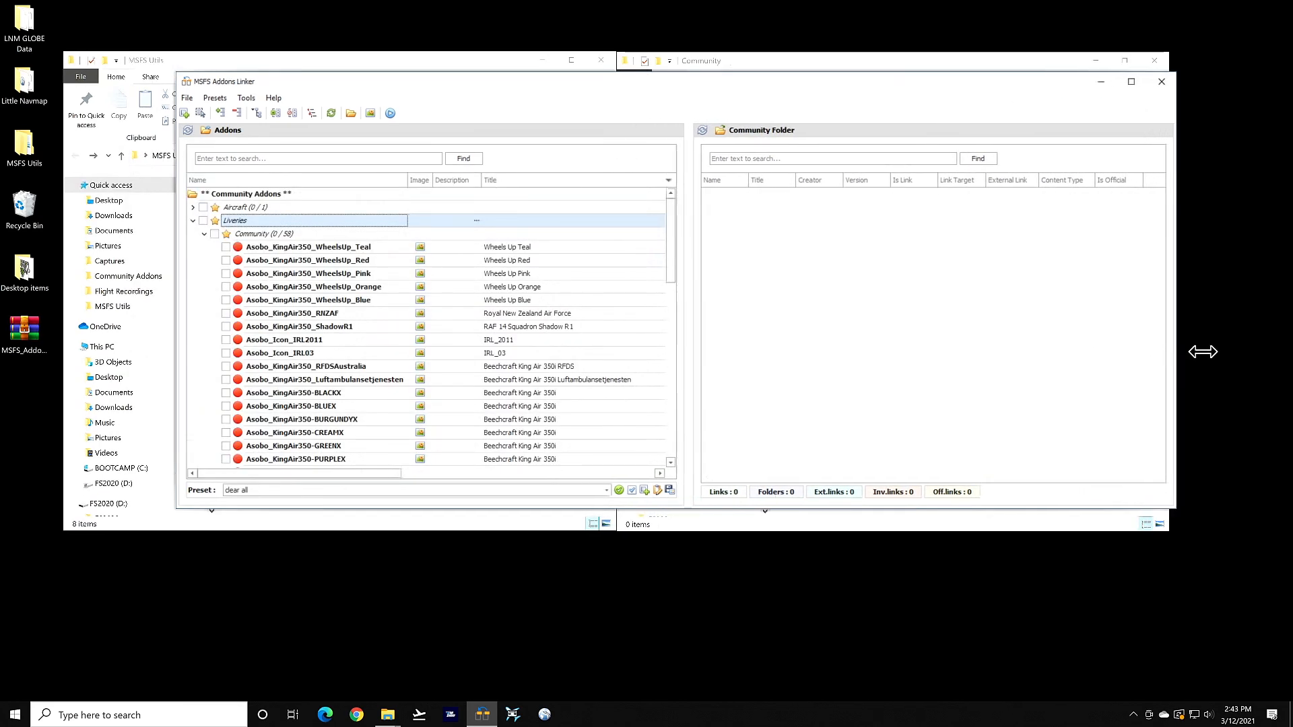
pyautogui.moveTo(702, 322); pyautogui.dragTo(866, 320)
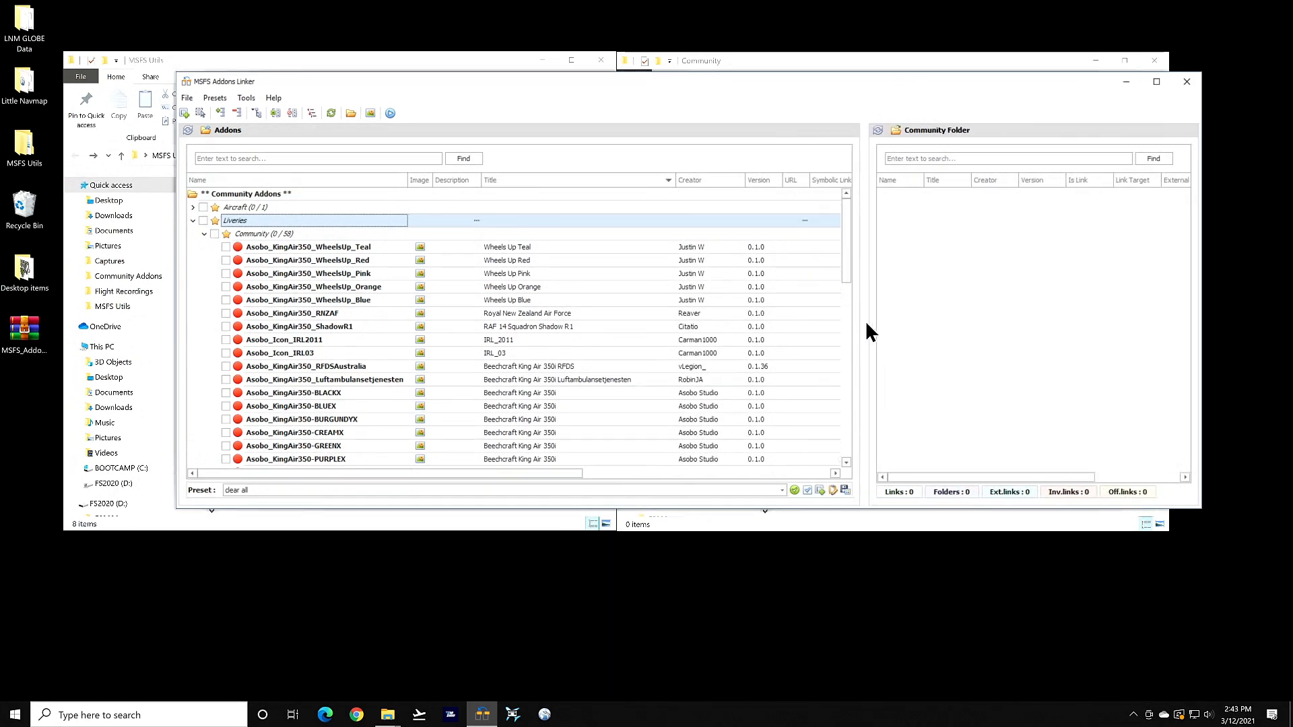
pyautogui.click(672, 177)
pyautogui.scroll(-5, 735, 274)
pyautogui.scroll(-3, 737, 277)
pyautogui.scroll(10, 737, 273)
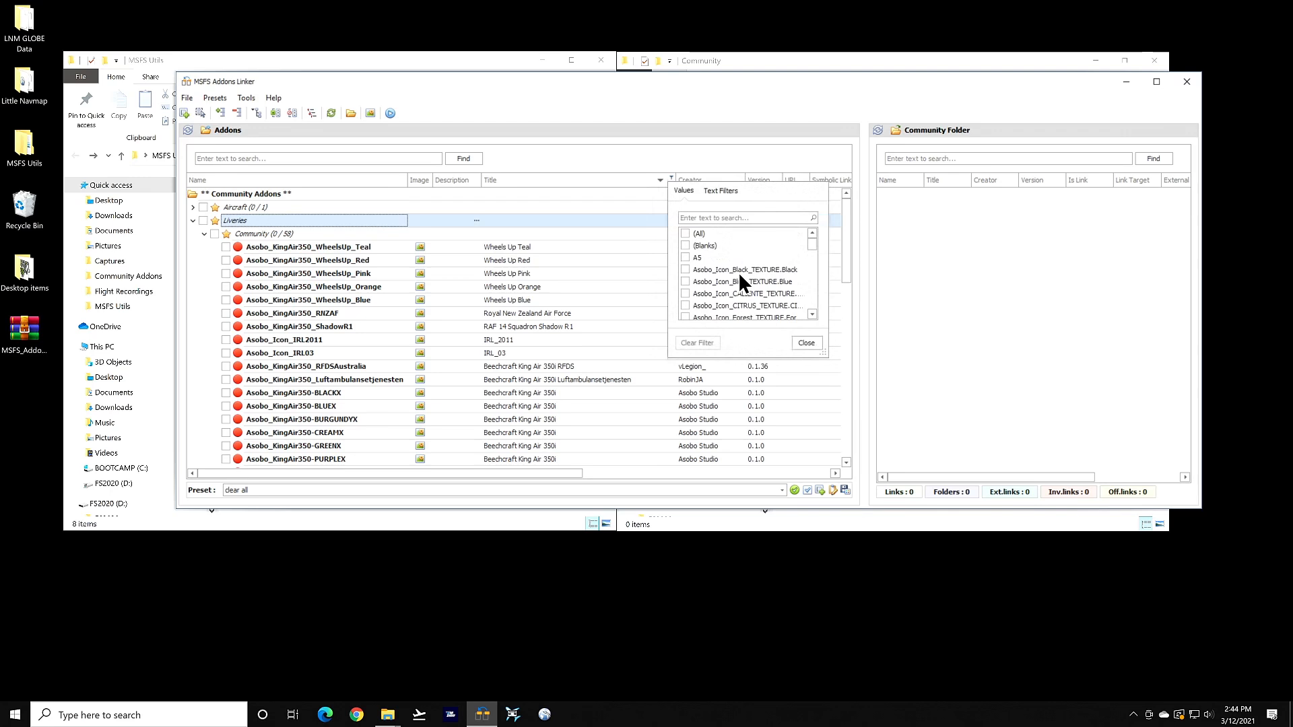
# Test Title filters on the Blue and CITRUS liveries, then clear the filter and close it
pyautogui.click(684, 281)
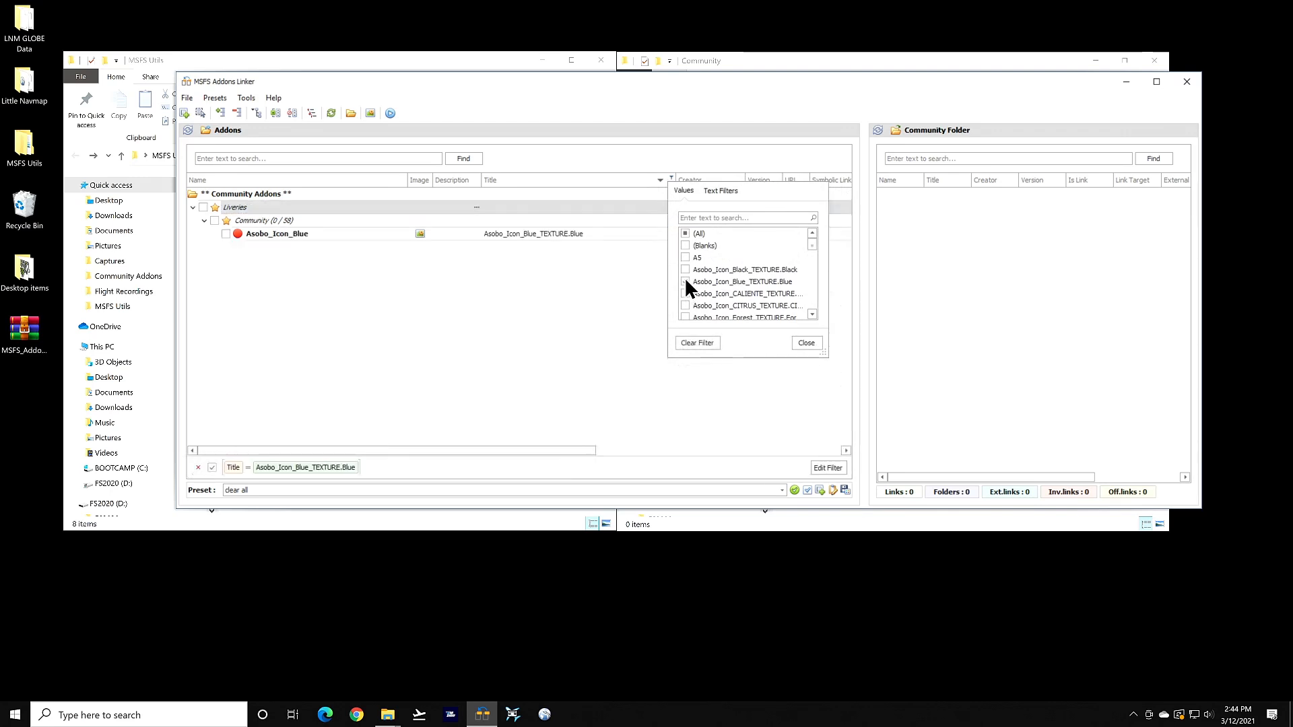
pyautogui.click(685, 281)
pyautogui.click(685, 305)
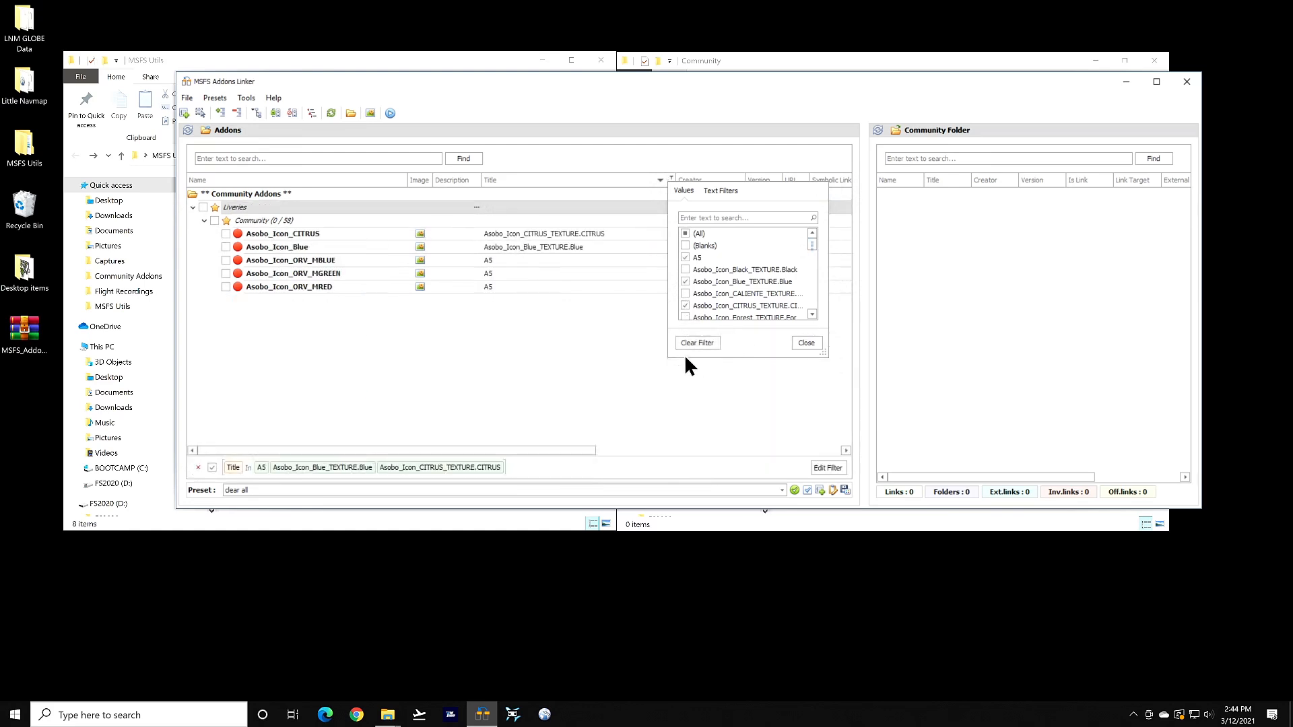
pyautogui.click(694, 342)
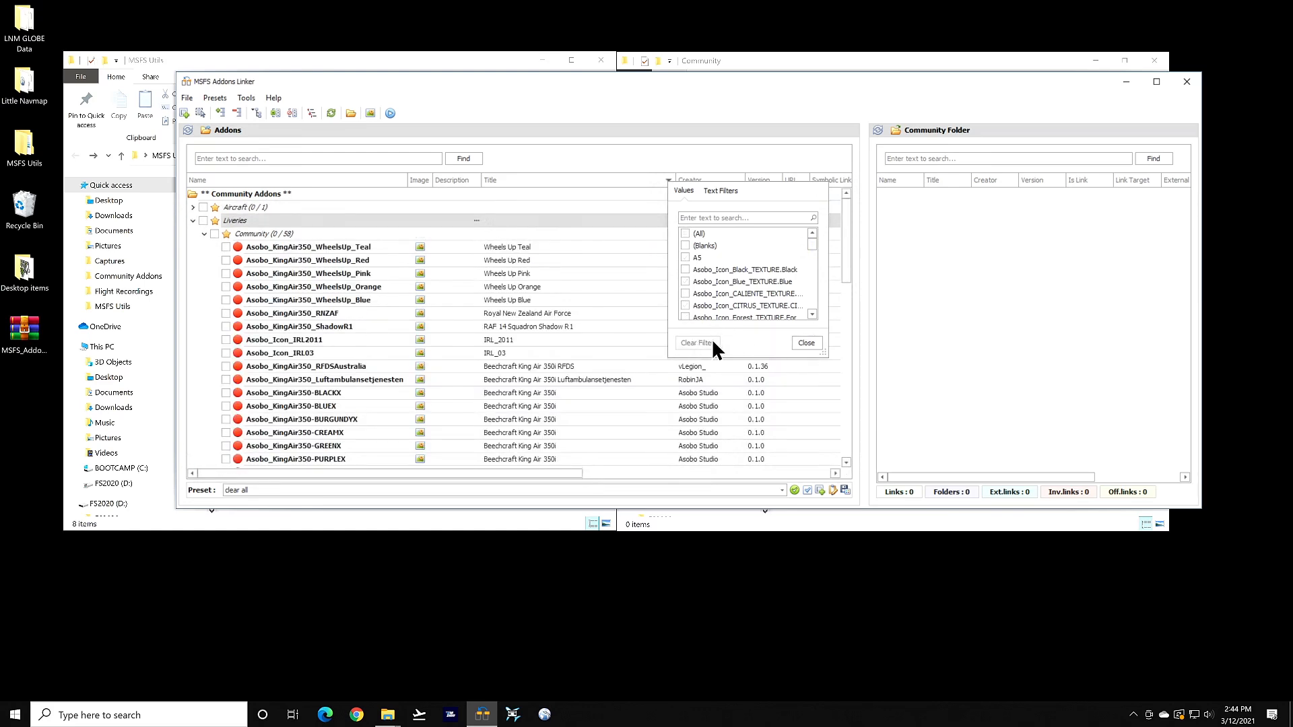
pyautogui.click(807, 342)
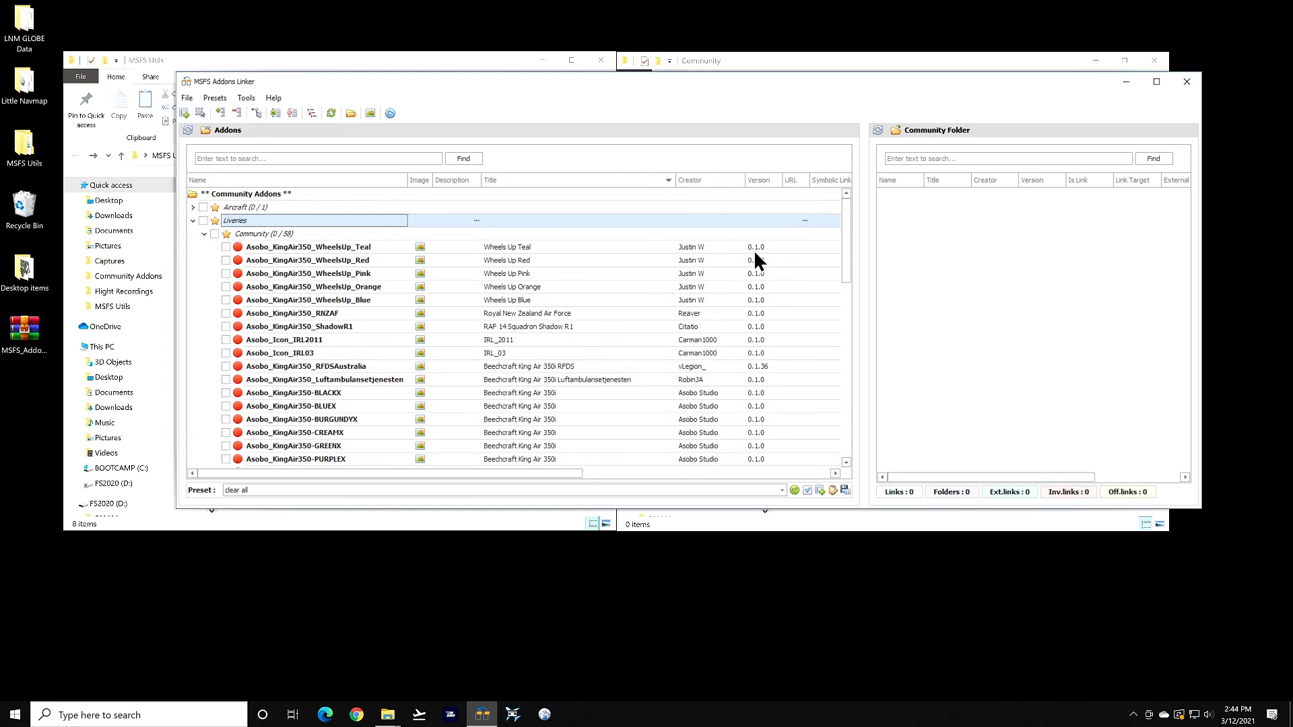
# Use the Filter Editor to add a Title 'Begins with beech' filter, then open the Title filter popup
pyautogui.rightClick(629, 177)
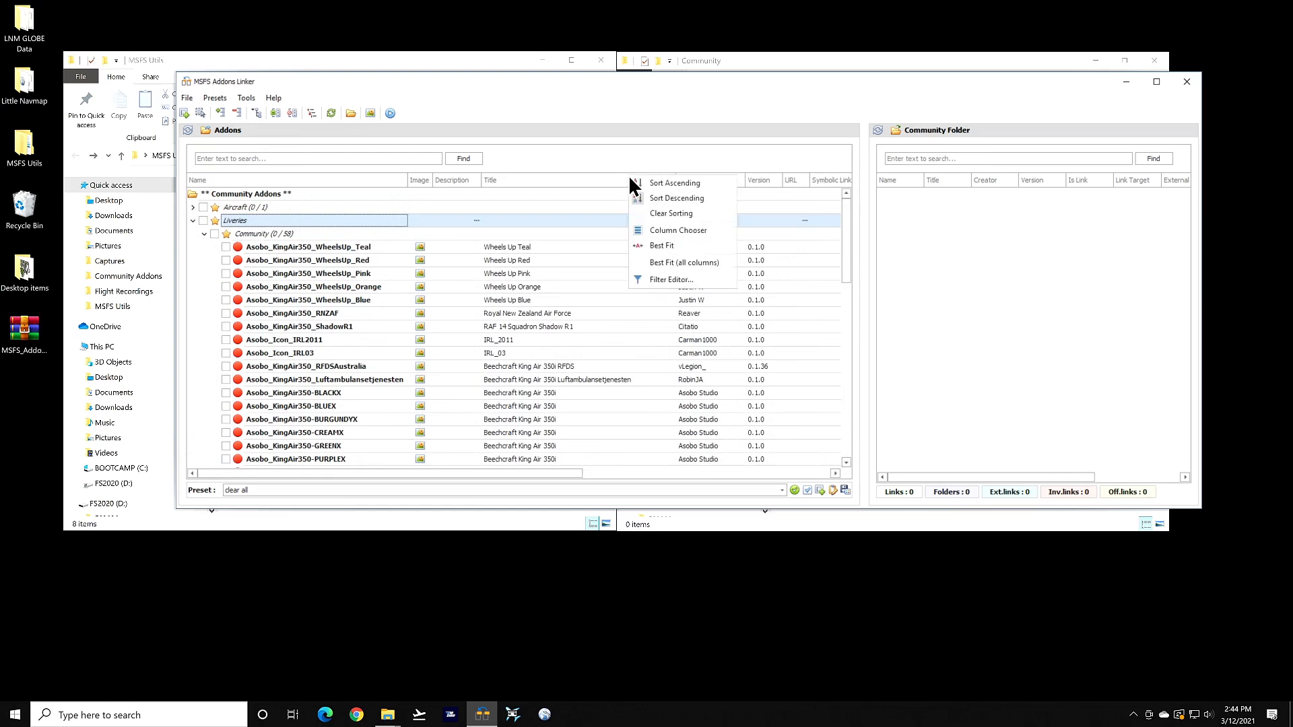
pyautogui.click(664, 279)
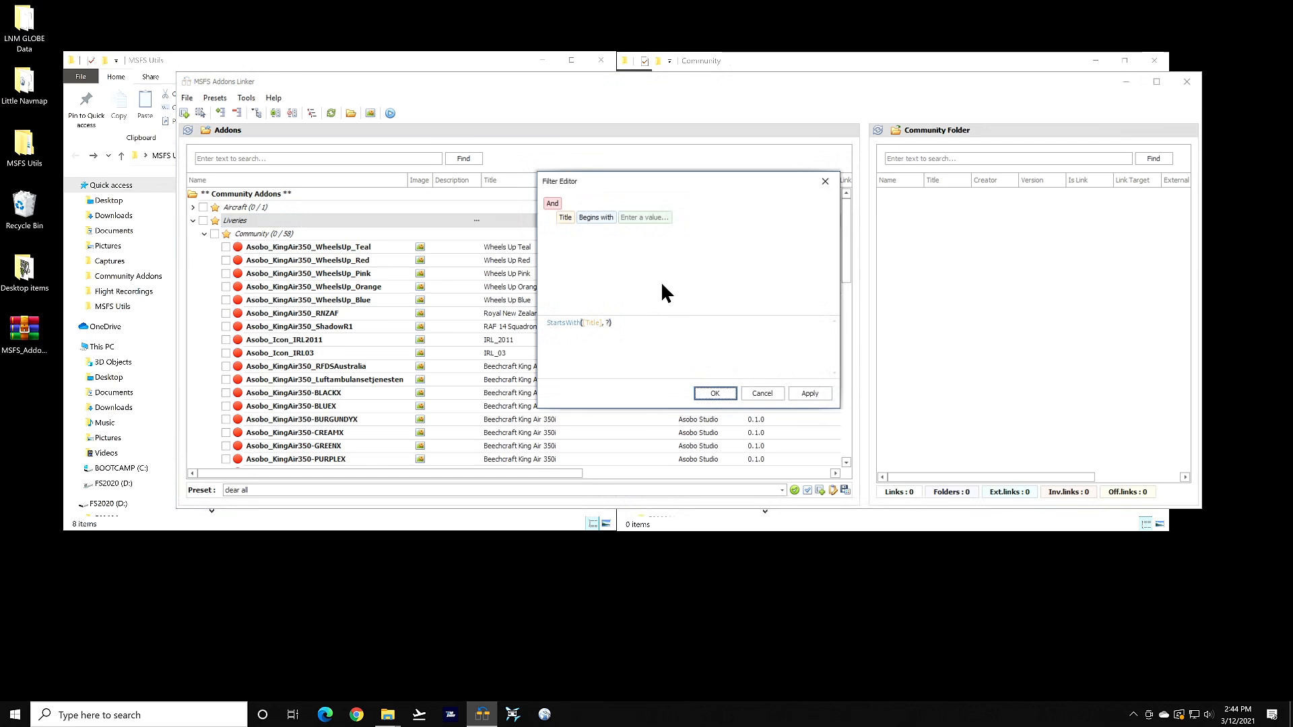
pyautogui.click(650, 218)
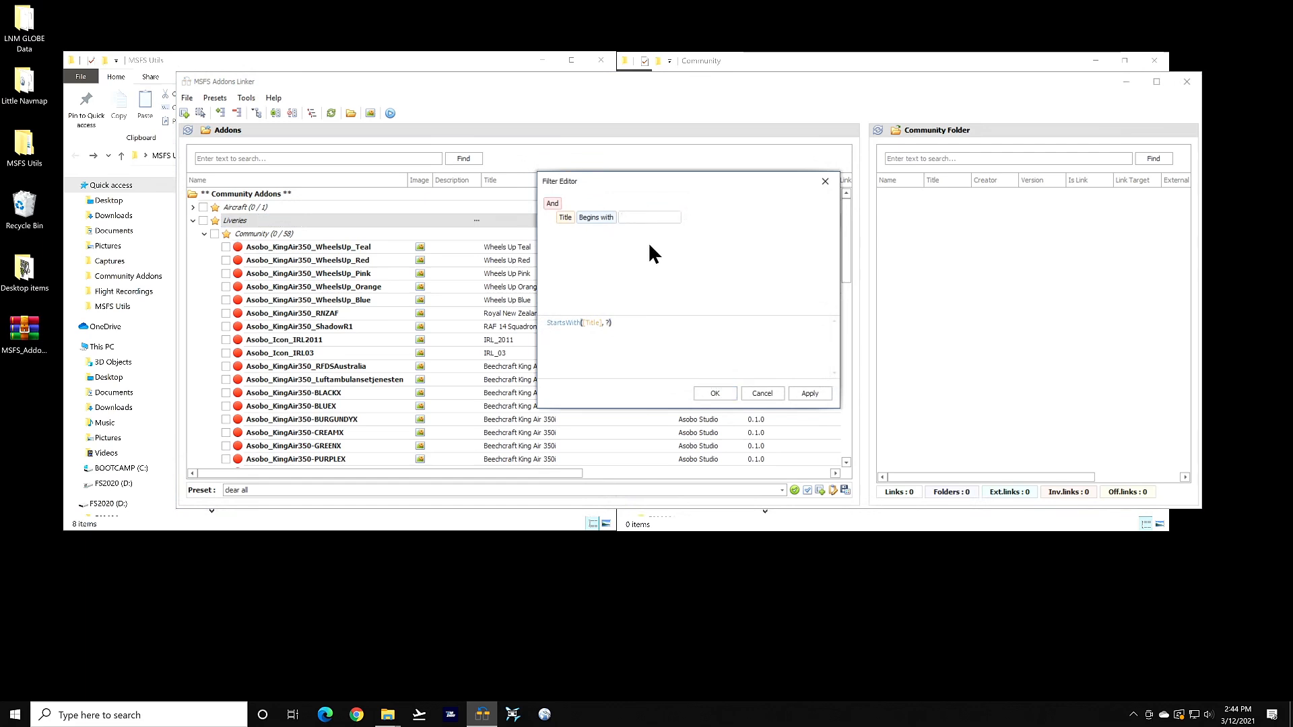
pyautogui.click(607, 221)
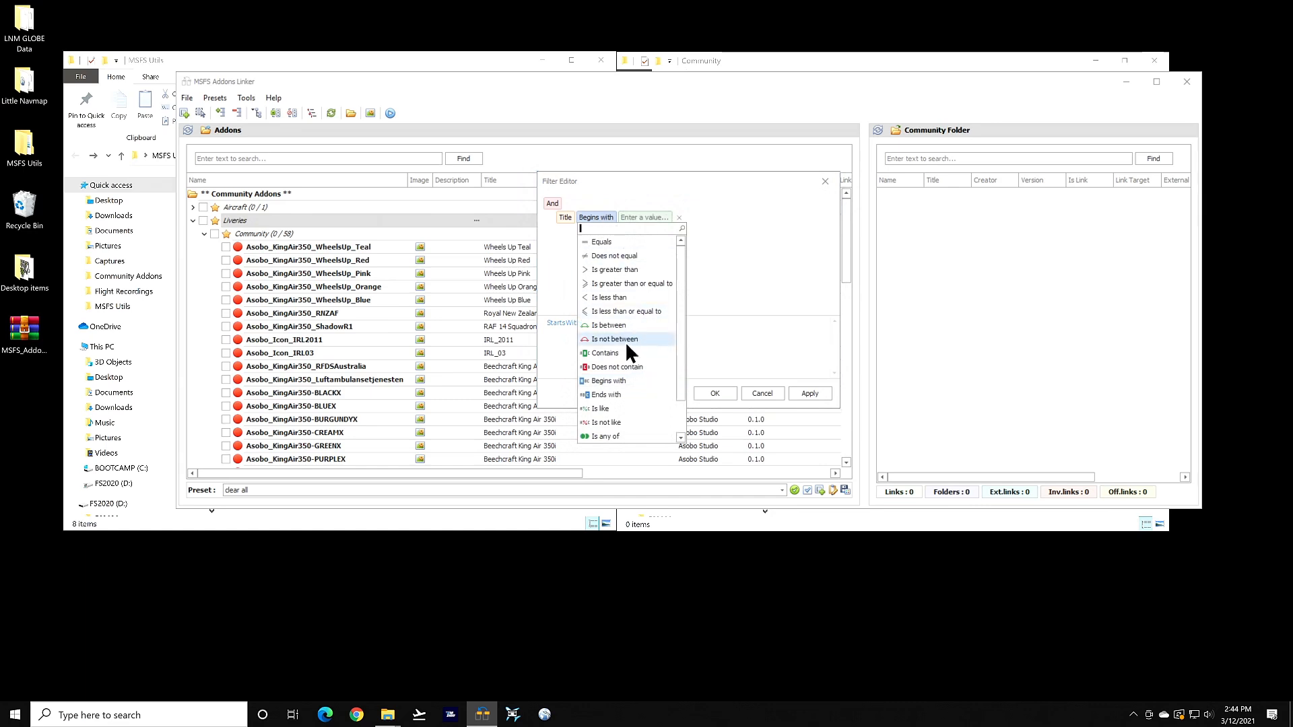
pyautogui.scroll(-1, 623, 362)
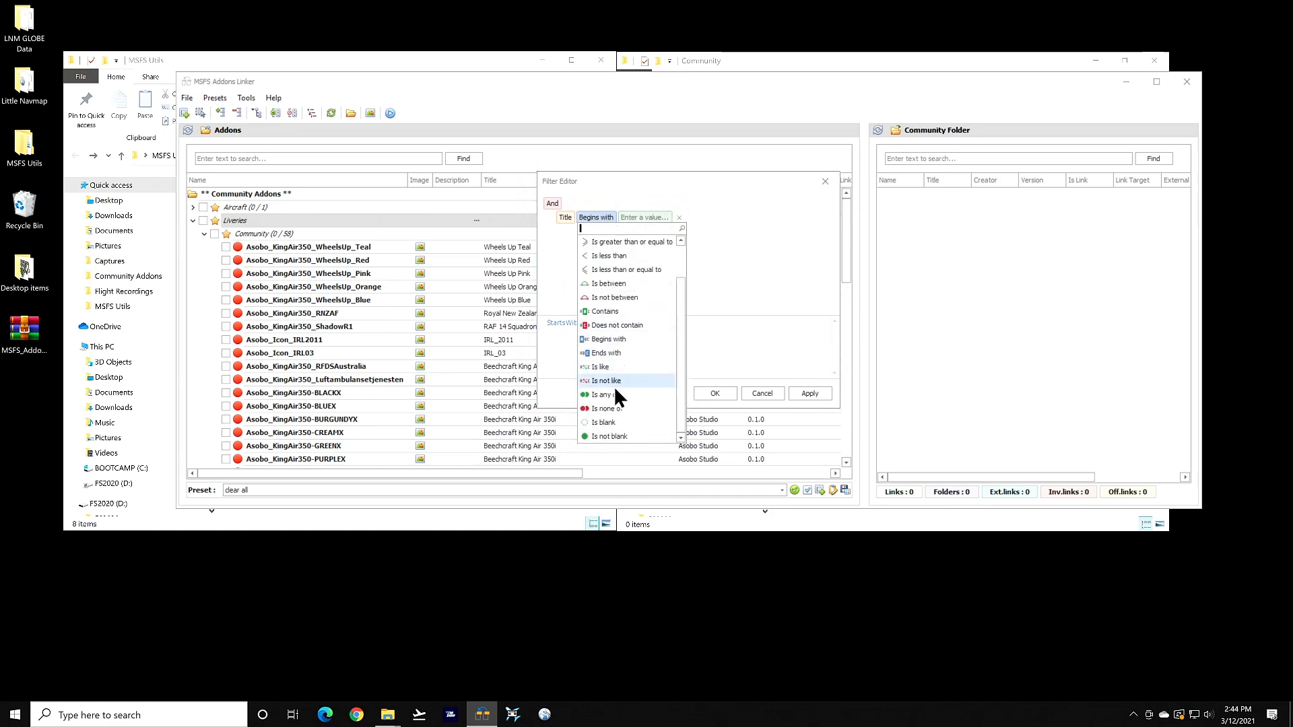
pyautogui.scroll(1, 617, 432)
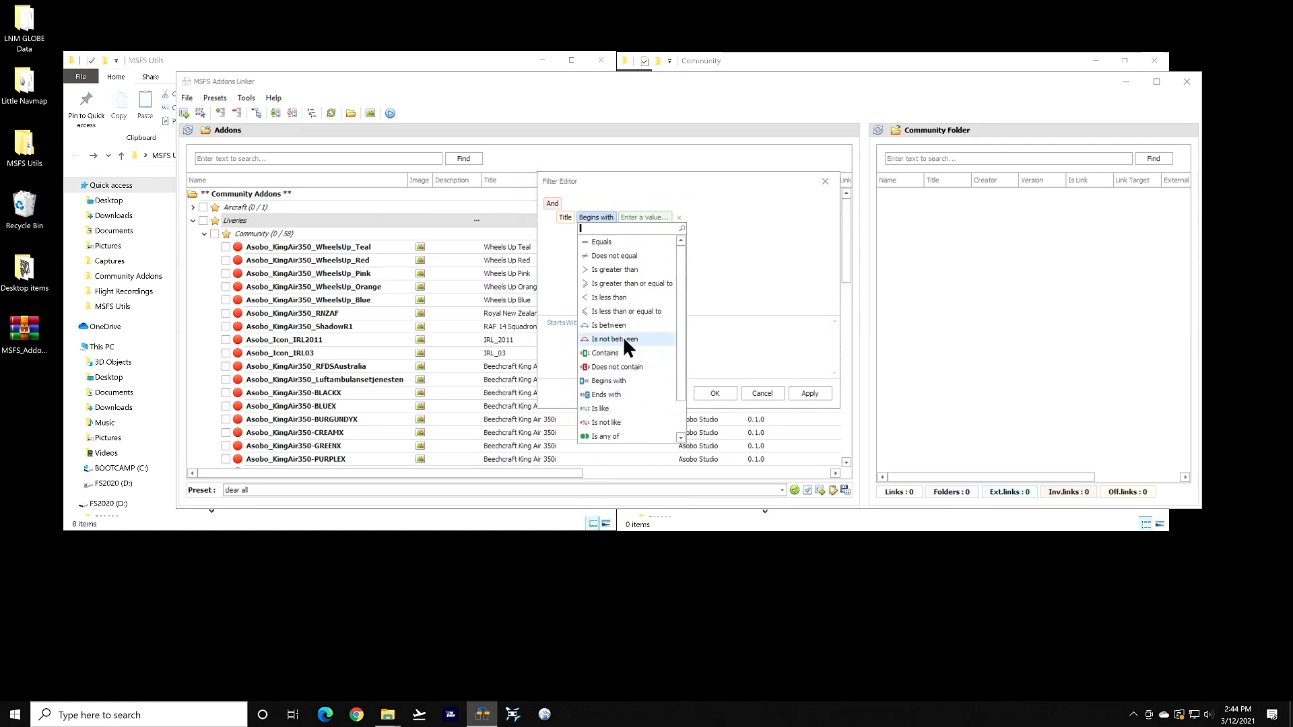
pyautogui.click(645, 217)
pyautogui.write('bee')
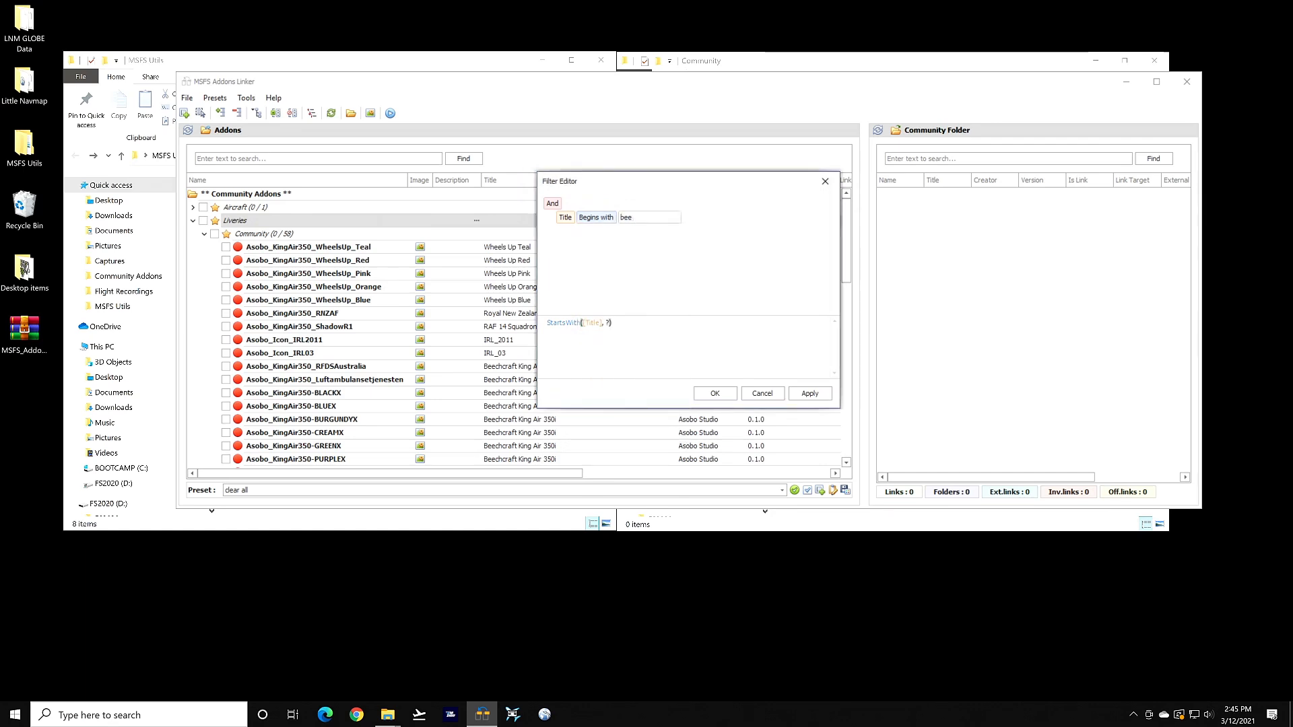
pyautogui.write('ch')
pyautogui.click(815, 392)
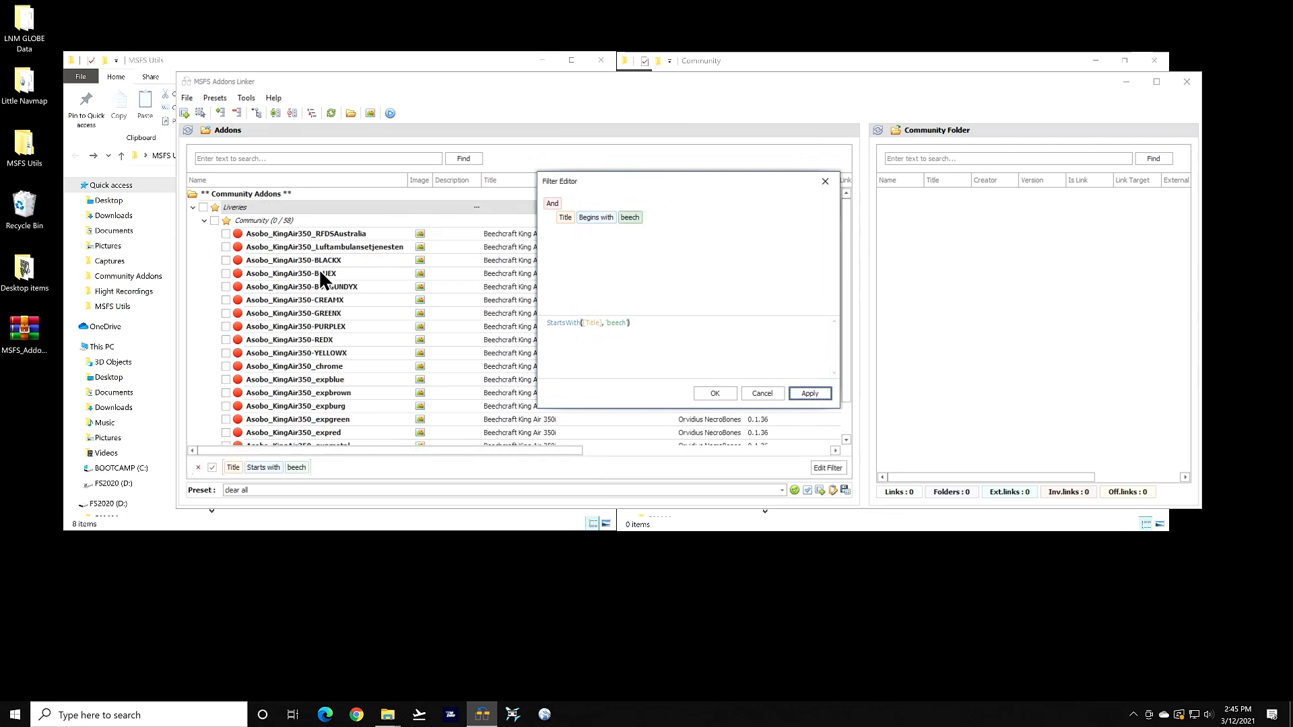
pyautogui.click(715, 394)
pyautogui.click(671, 178)
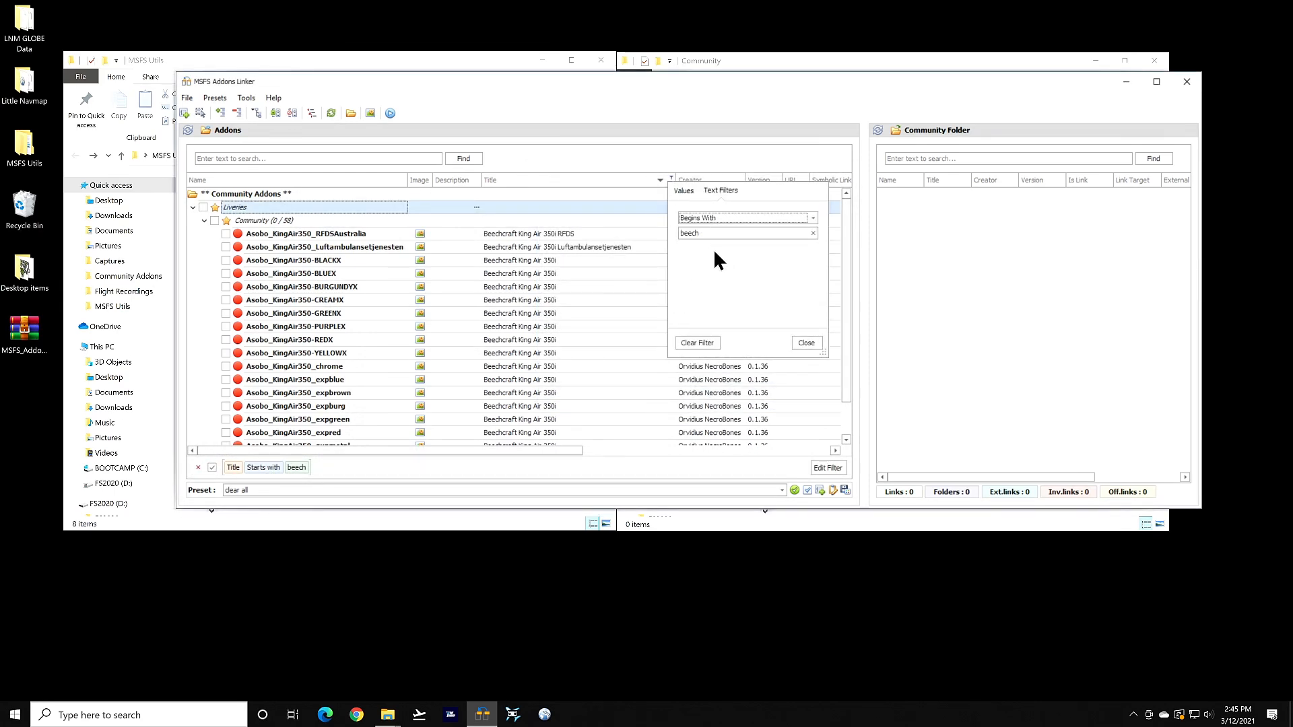
# Clear the beech title filter, browse the Custom Filter conditions, and reopen the Title Filter Editor
pyautogui.click(703, 341)
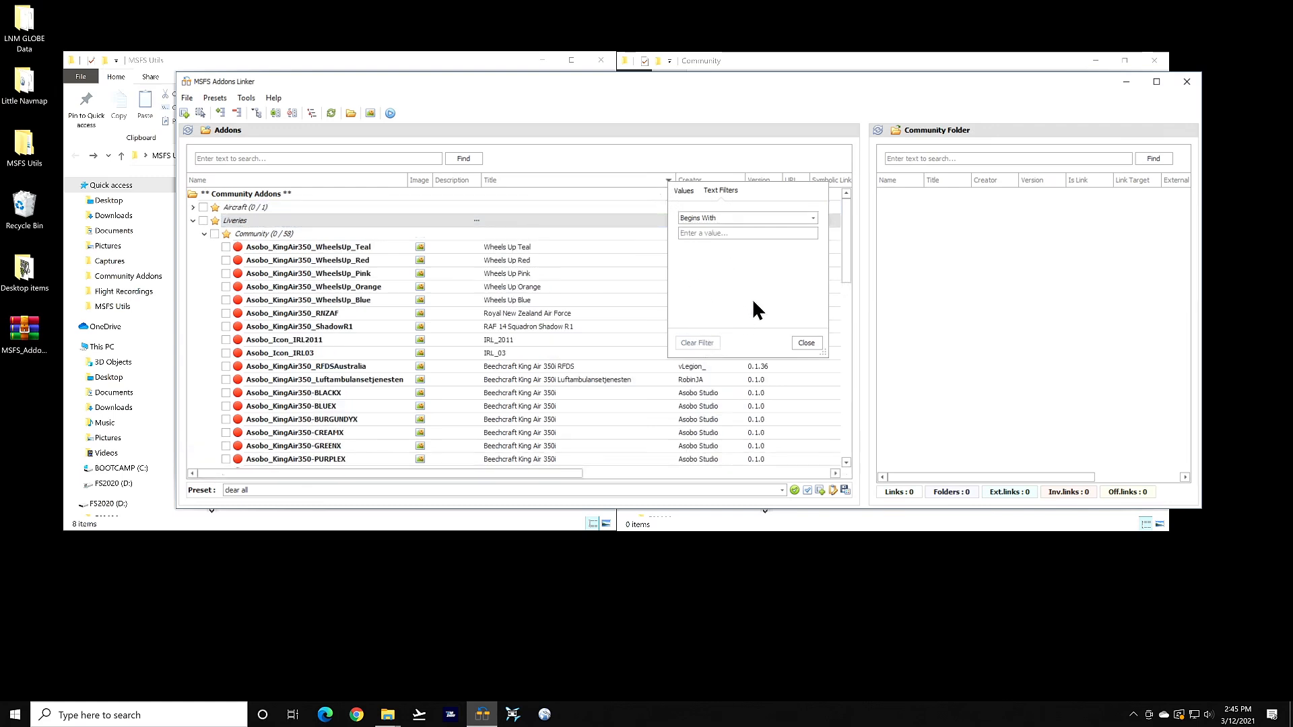
pyautogui.click(814, 216)
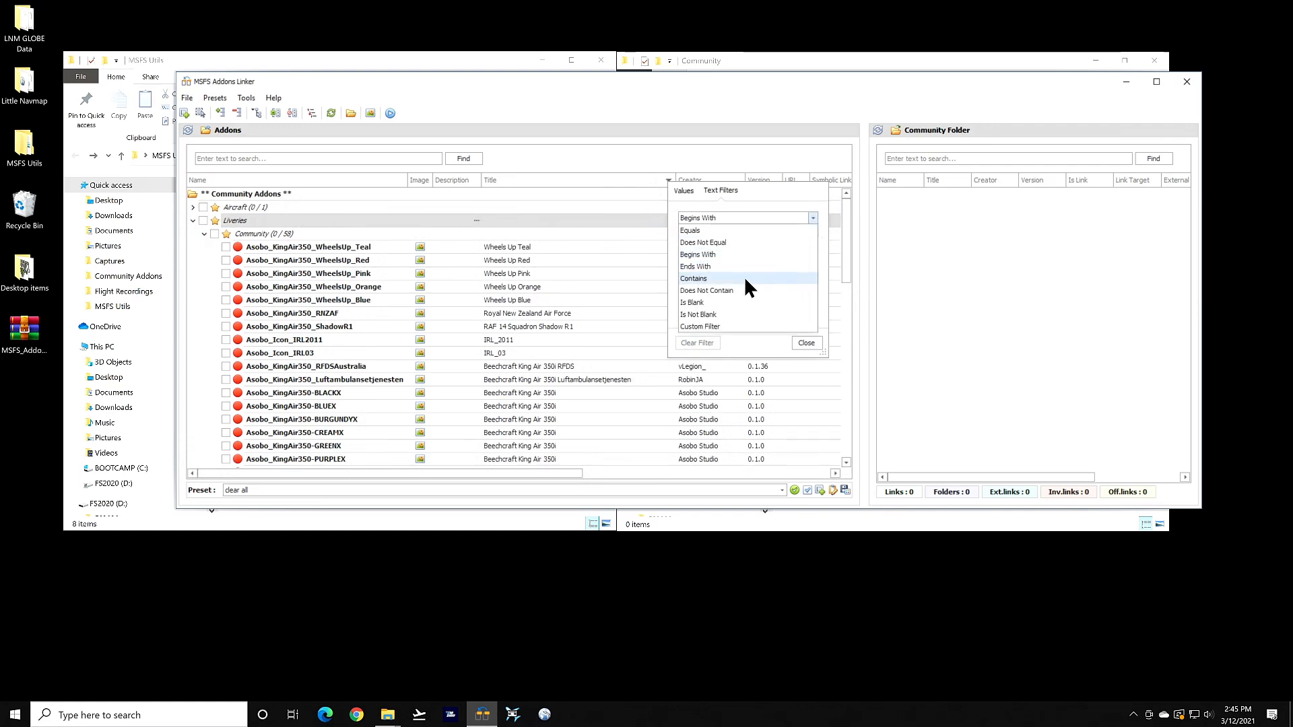
pyautogui.click(713, 326)
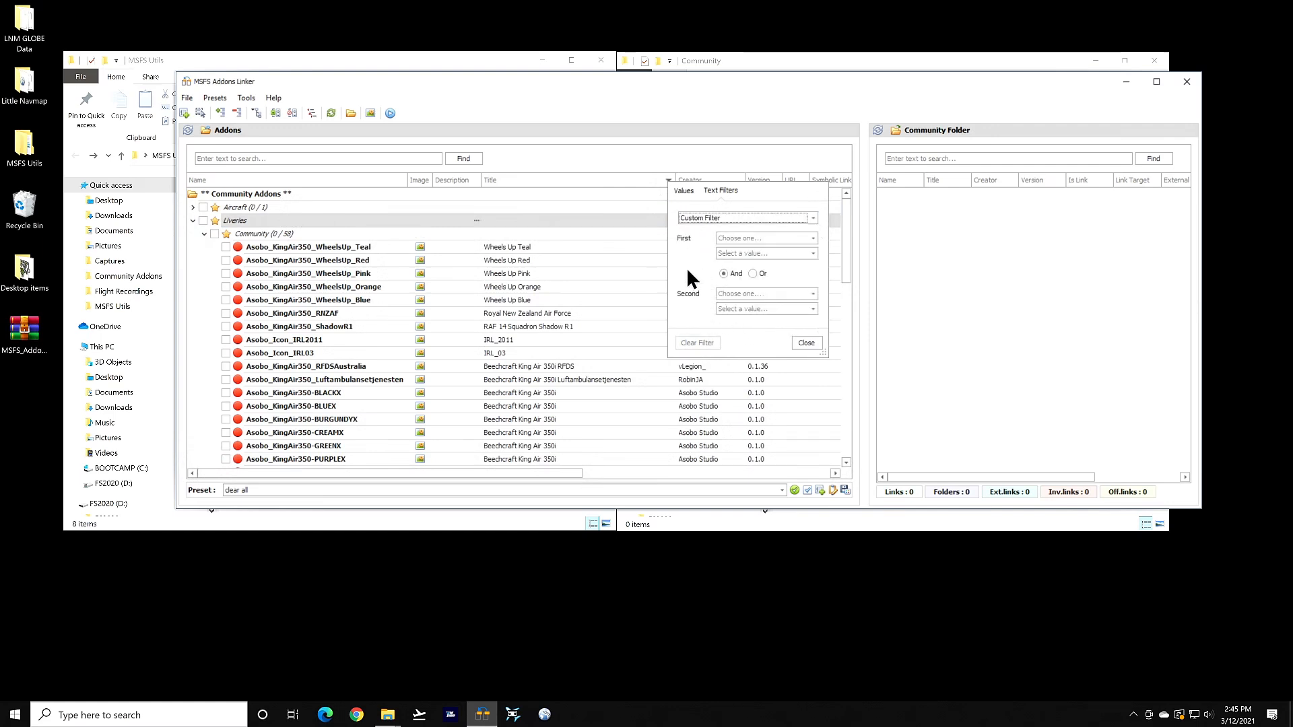
pyautogui.click(799, 237)
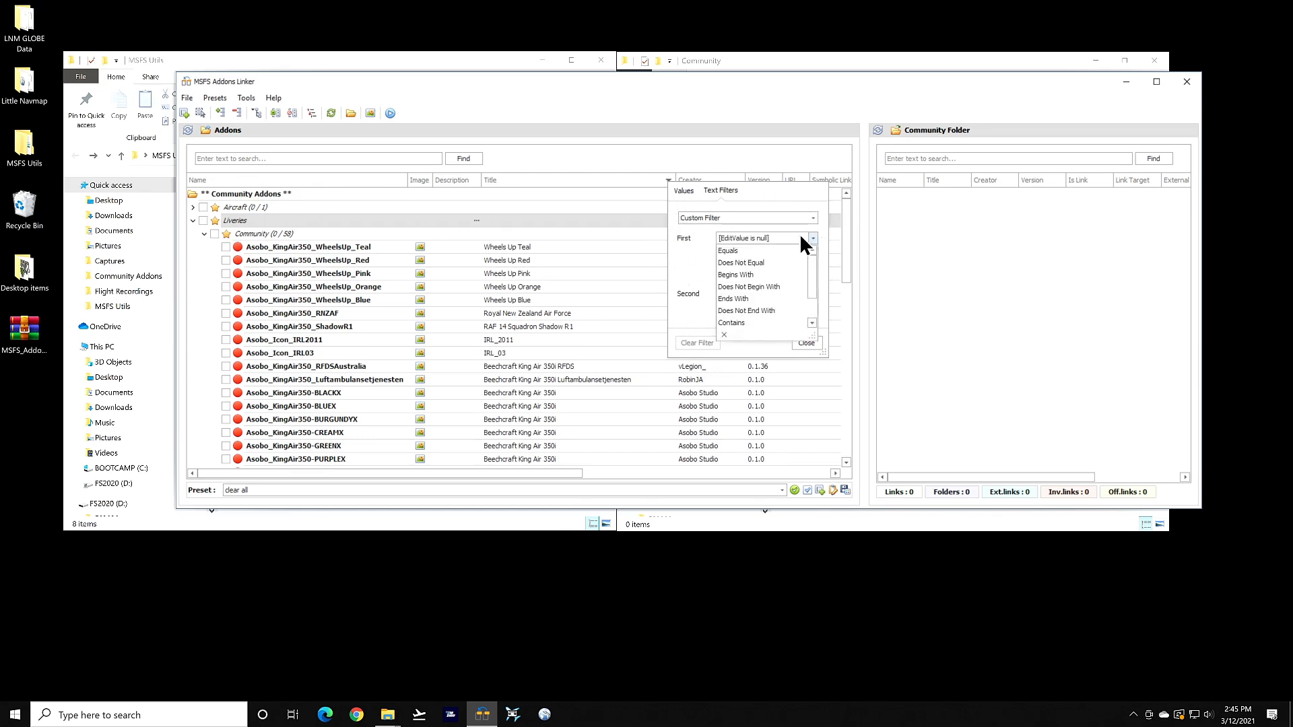
pyautogui.click(691, 251)
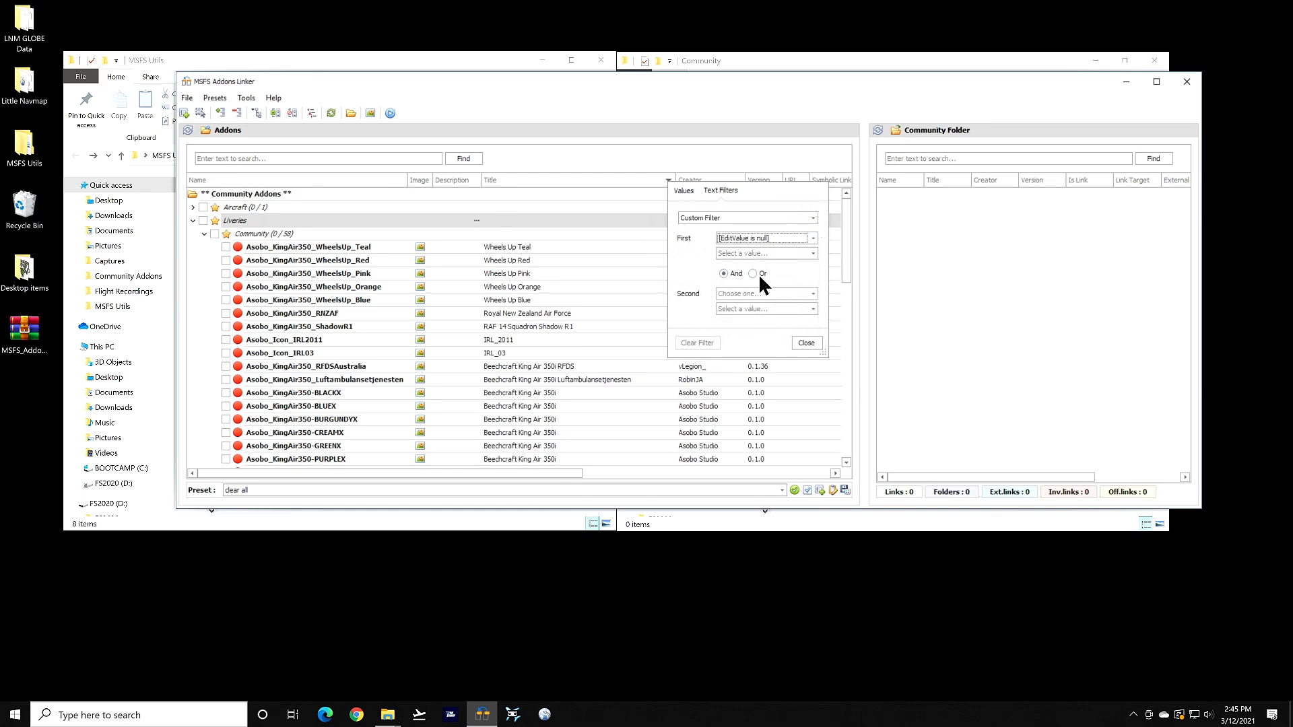
pyautogui.rightClick(658, 179)
pyautogui.click(681, 281)
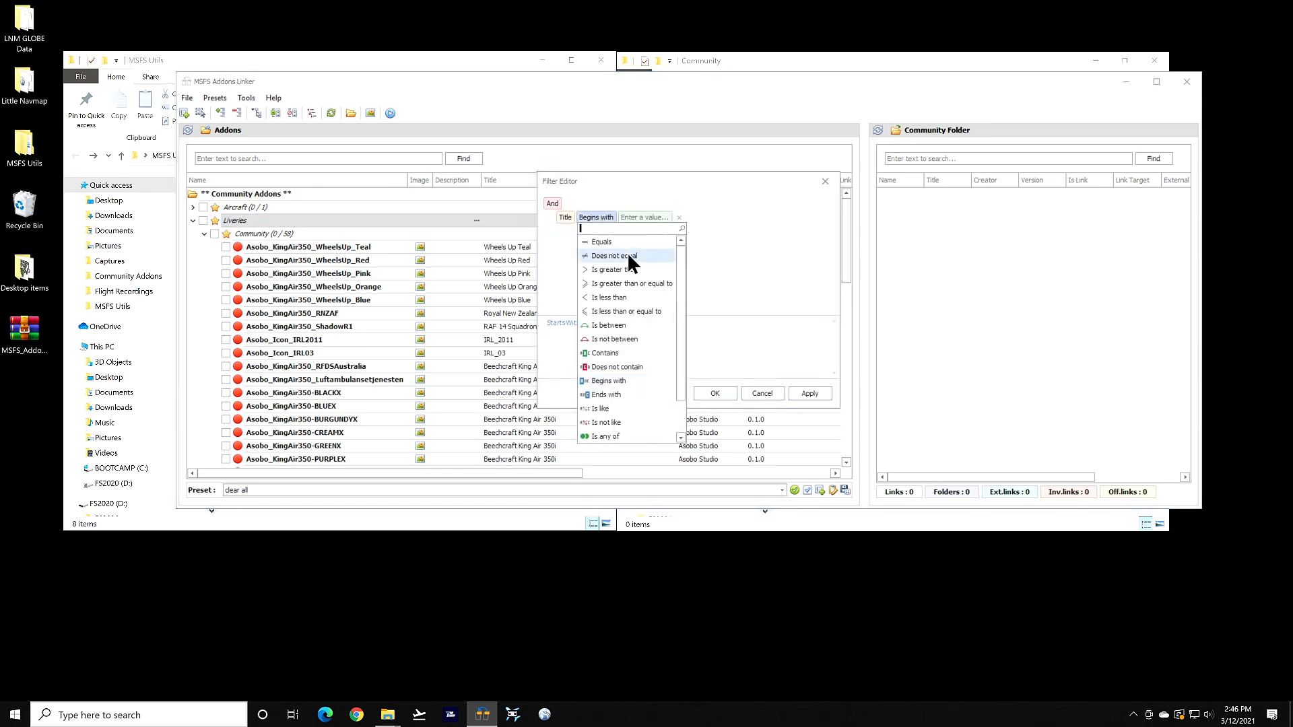
# Make the Title condition begin with 'bee', then append And plus the Description column
pyautogui.click(740, 263)
pyautogui.click(656, 219)
pyautogui.click(667, 253)
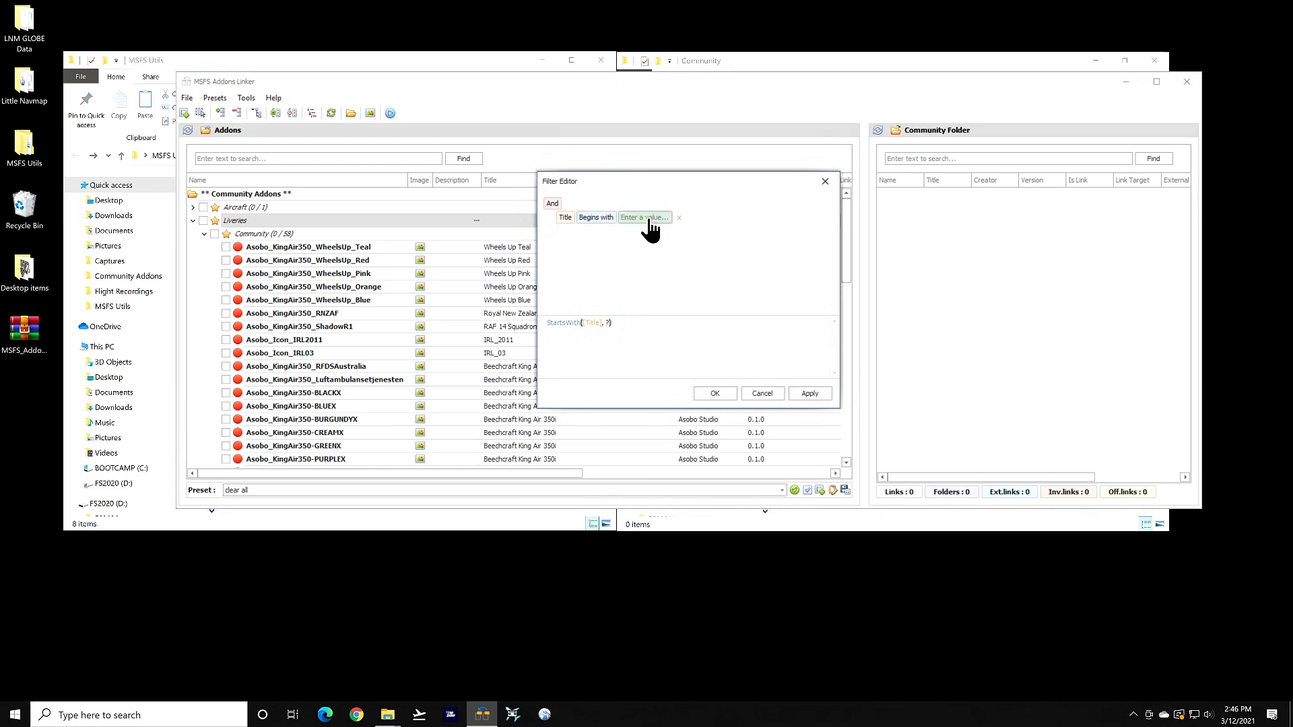
pyautogui.click(649, 220)
pyautogui.write('bee')
pyautogui.click(674, 352)
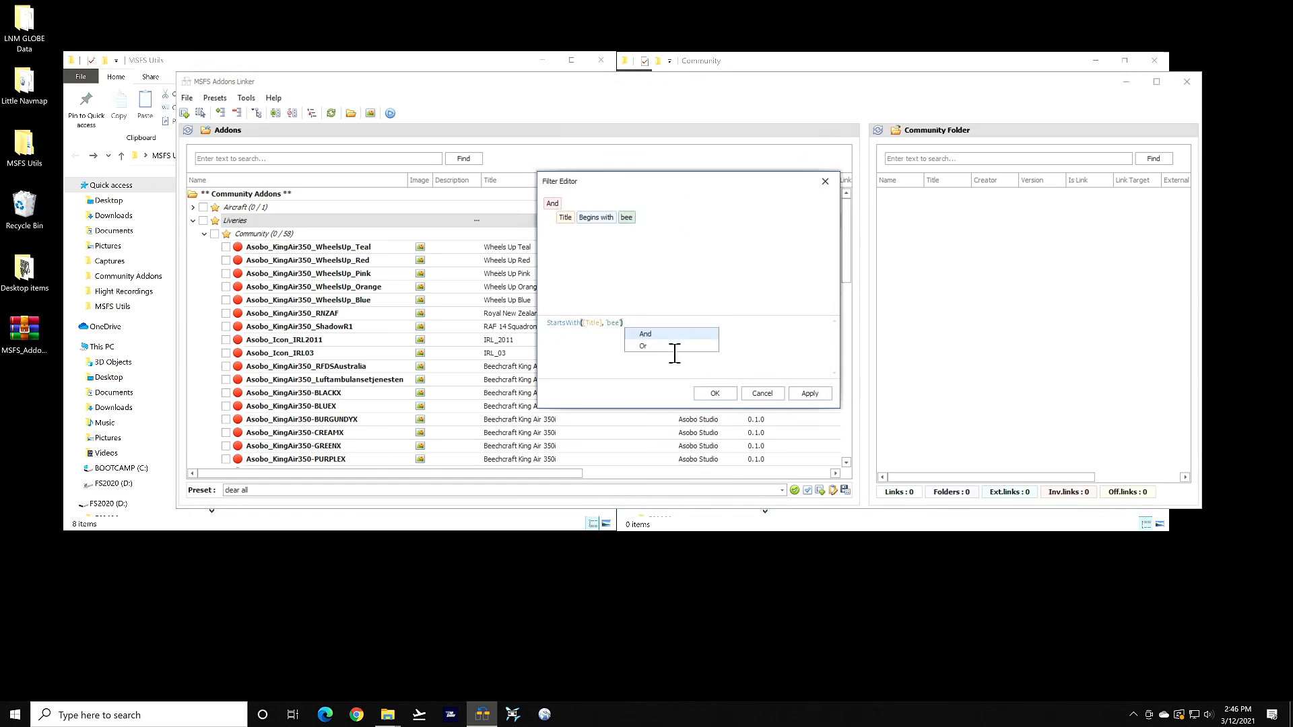
pyautogui.press('Return')
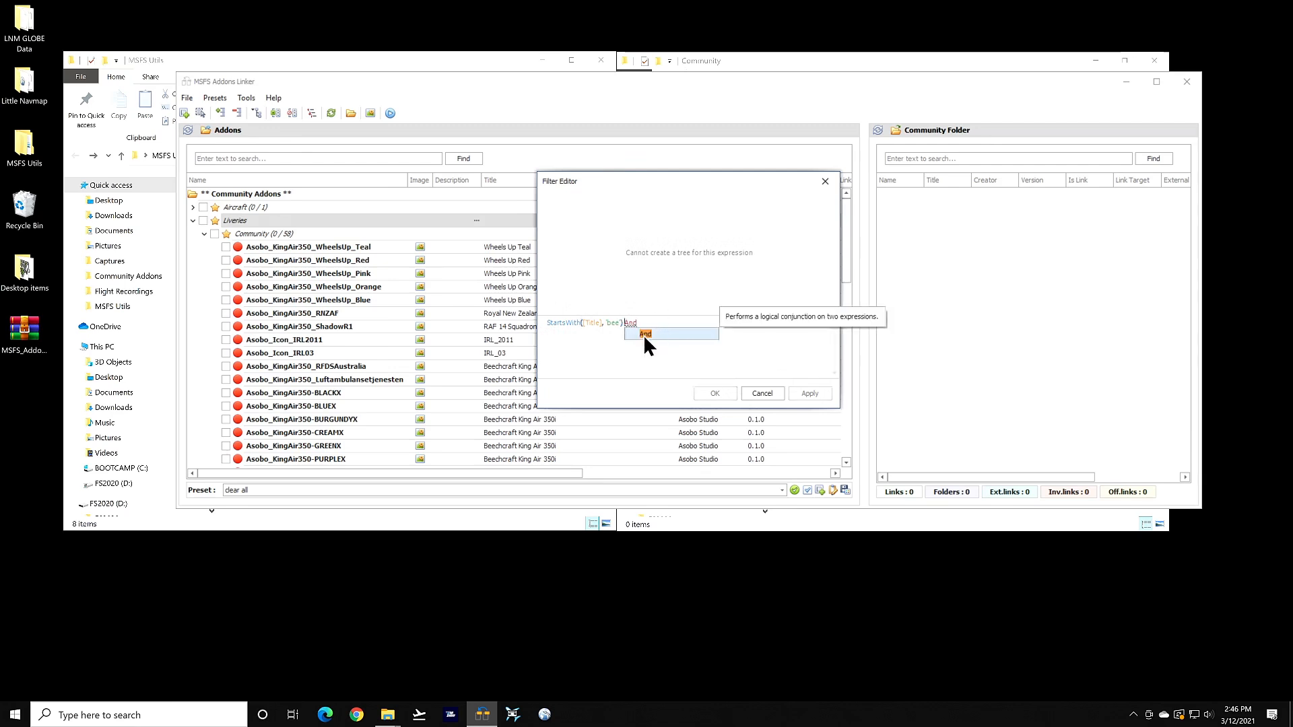
pyautogui.click(648, 333)
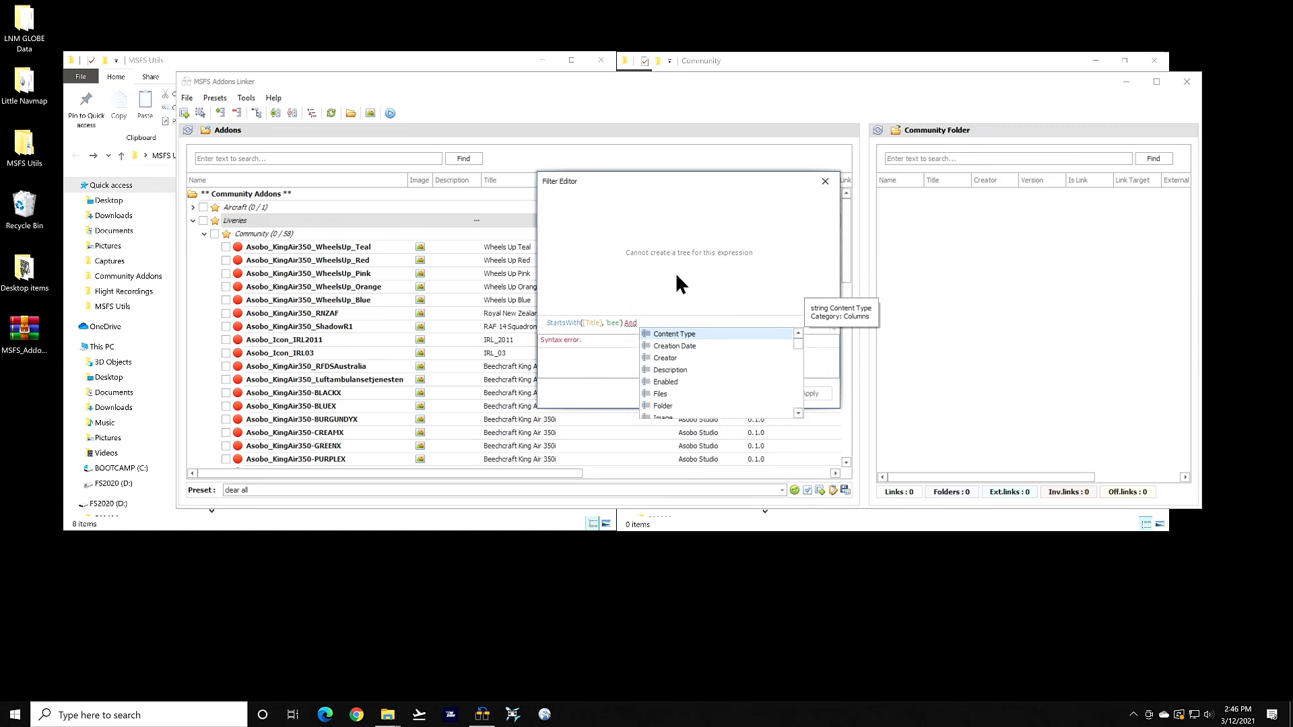
pyautogui.doubleClick(670, 370)
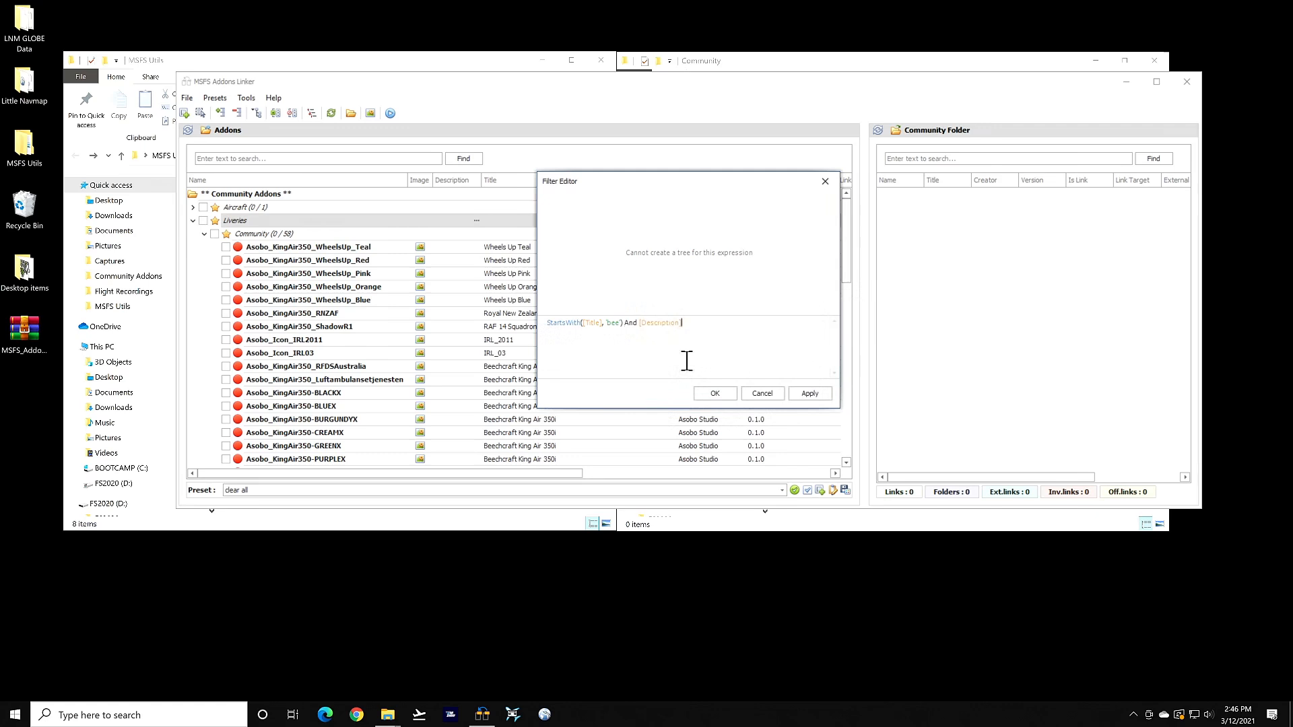
pyautogui.rightClick(687, 361)
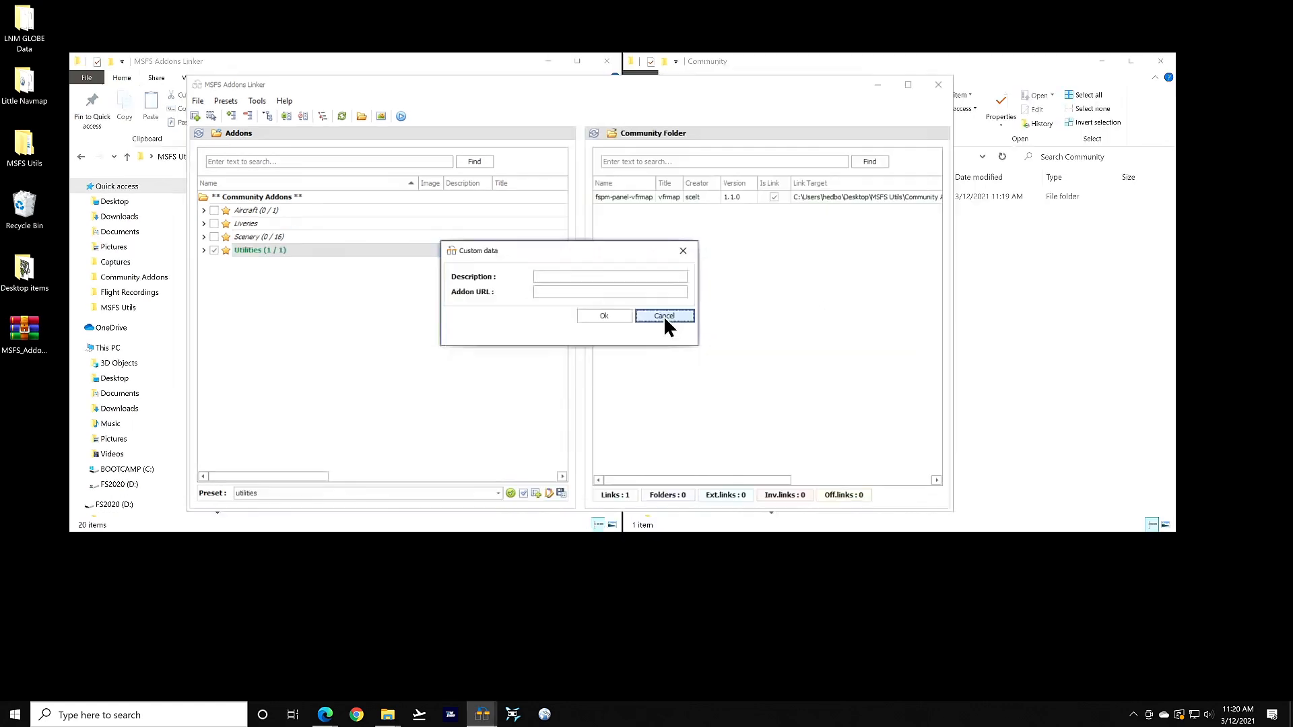
pyautogui.click(664, 316)
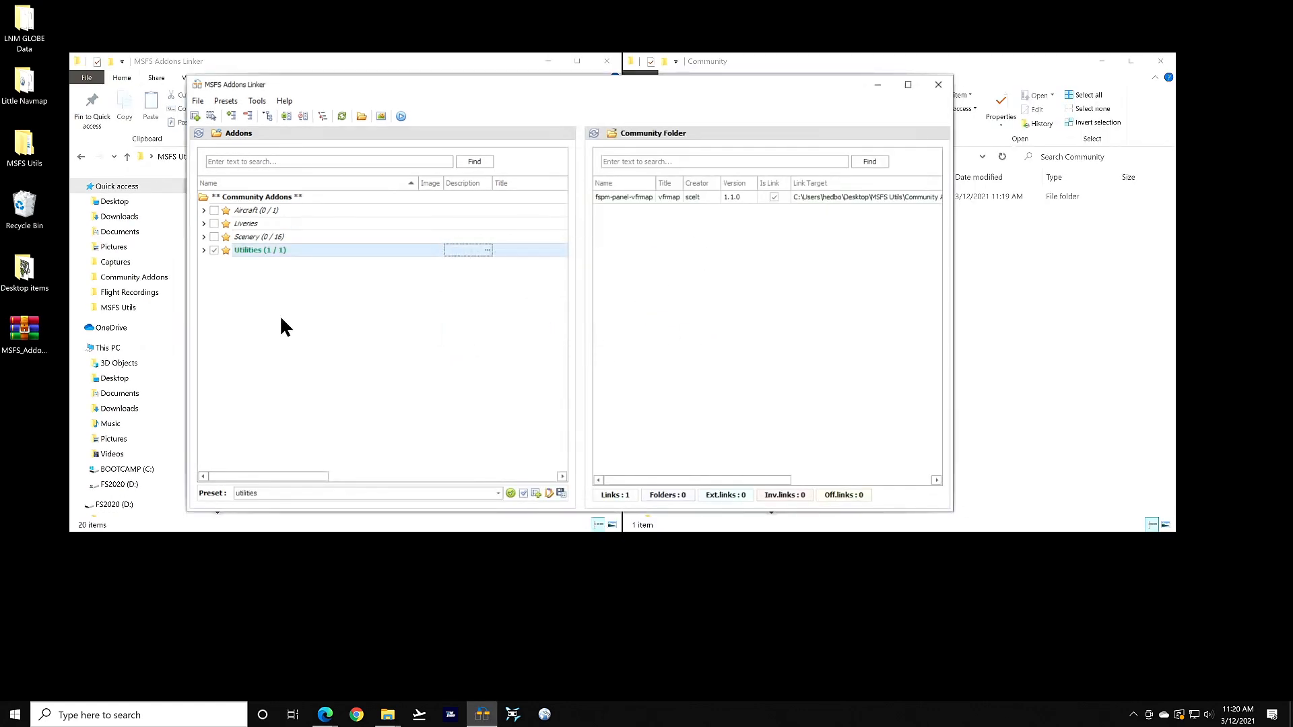
# Expand Utilities and open Custom data for the fspm-panel-vfrmap addon's description, URL and link name
pyautogui.click(203, 250)
pyautogui.click(329, 264)
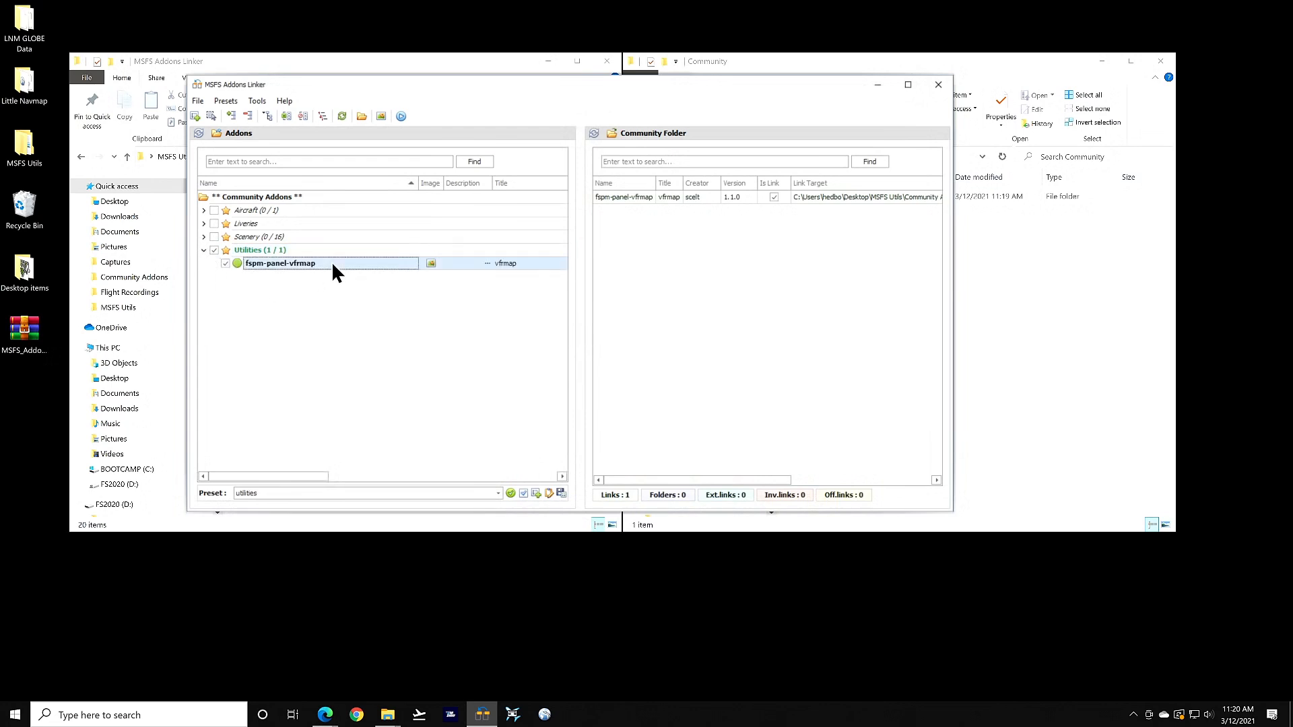
pyautogui.click(487, 263)
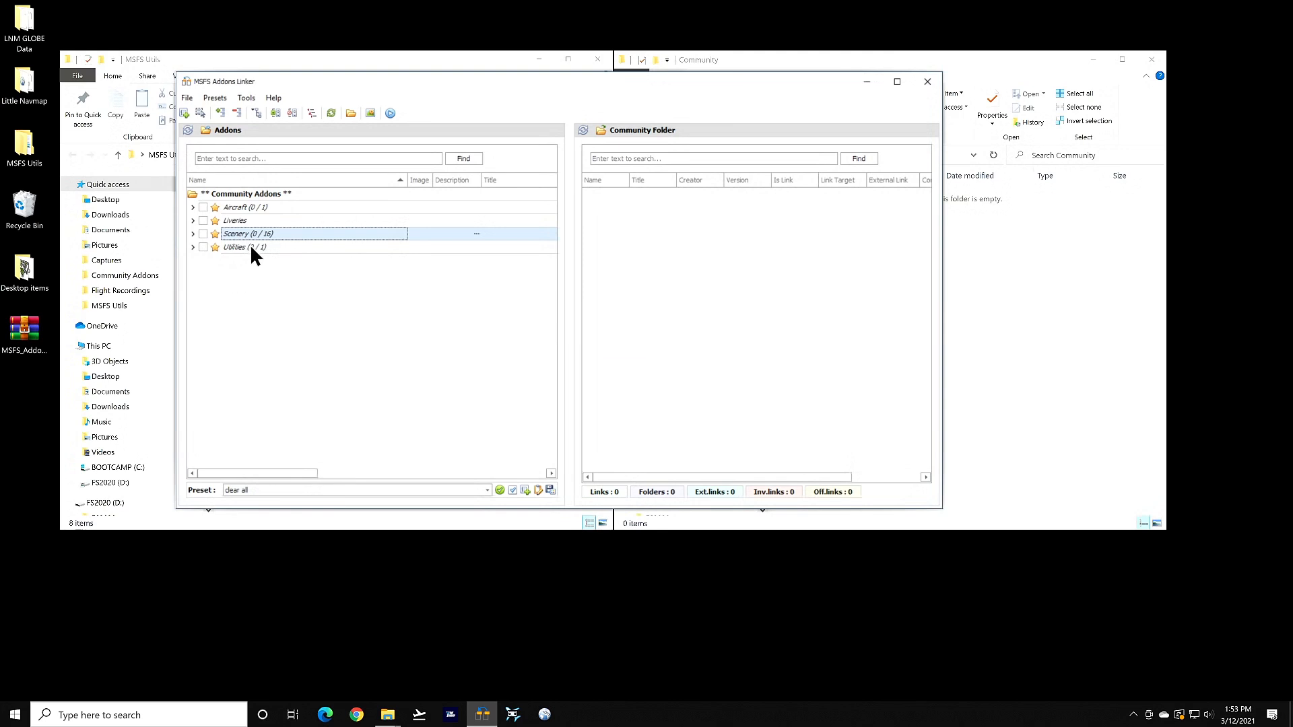
pyautogui.rightClick(241, 233)
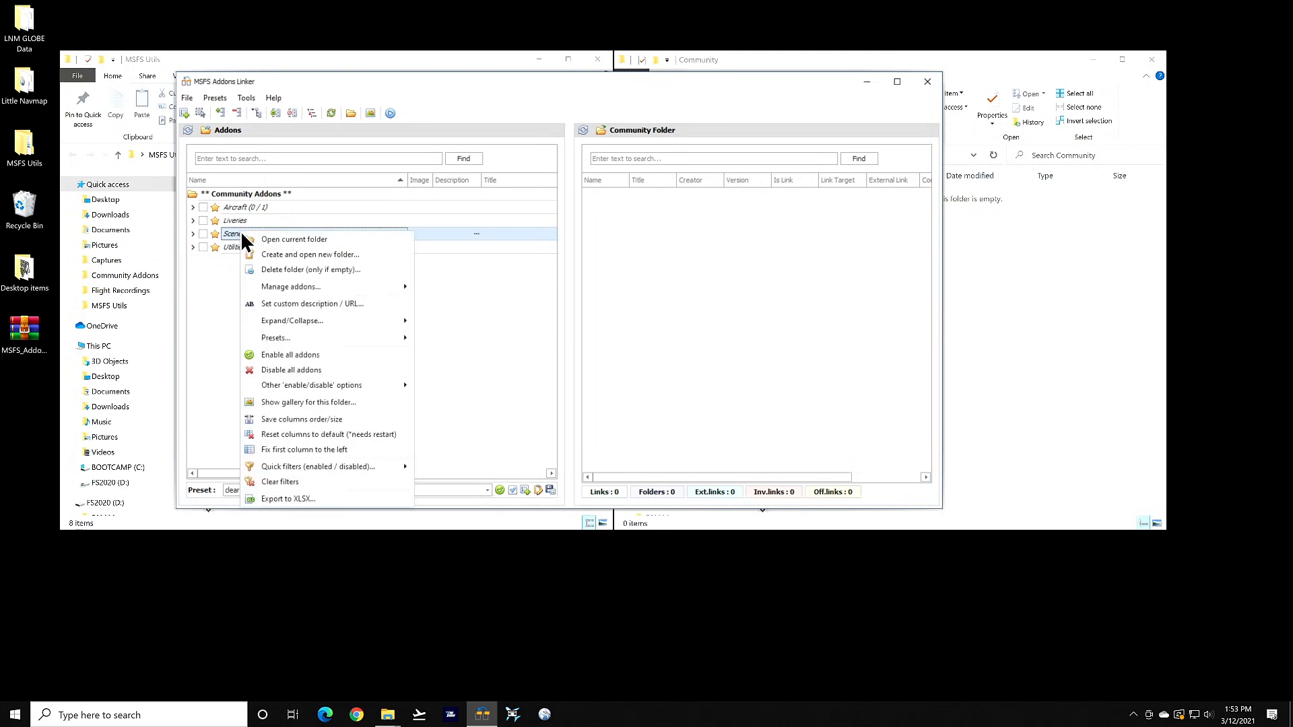
pyautogui.click(278, 241)
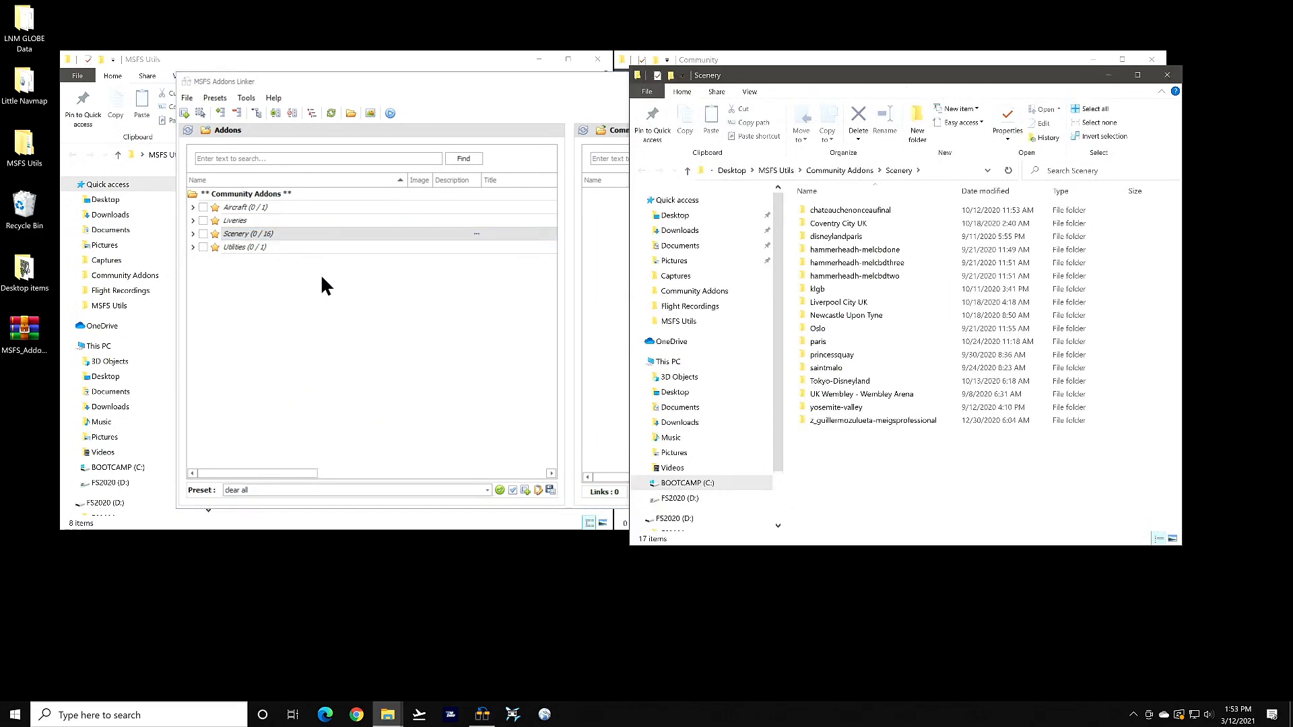
pyautogui.moveTo(987, 70); pyautogui.dragTo(924, 110)
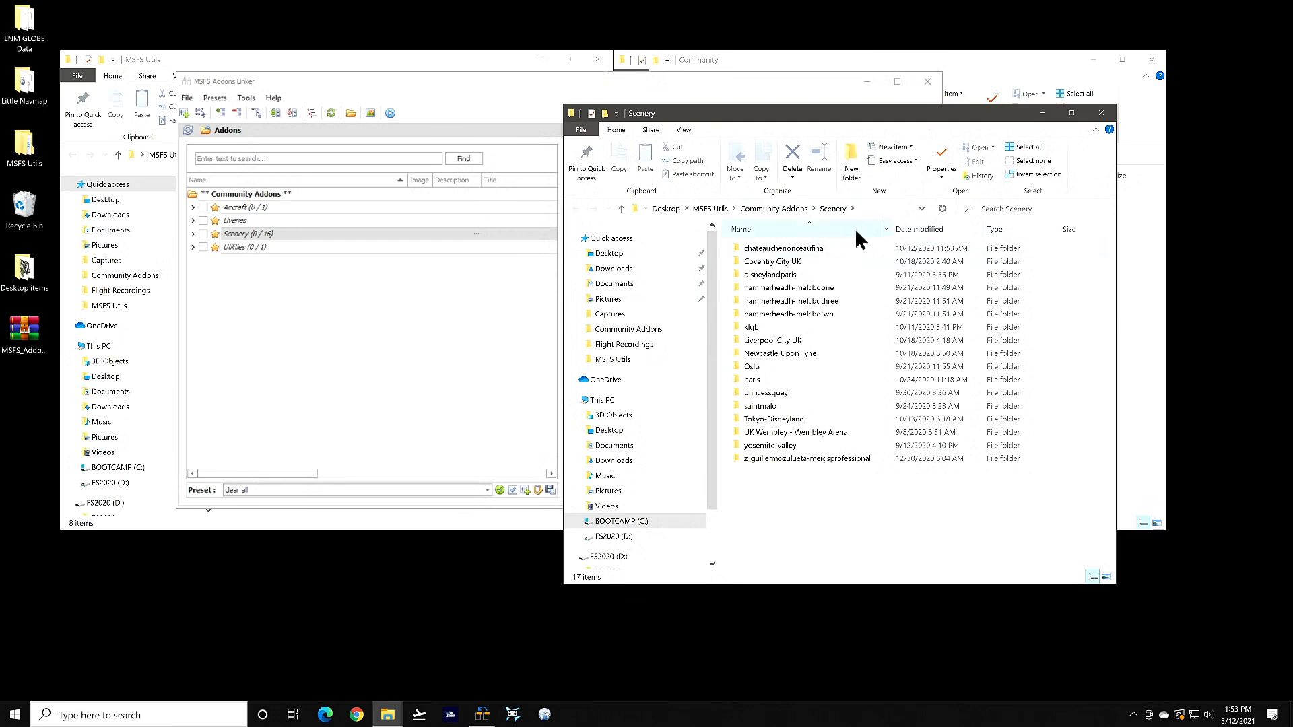
pyautogui.click(1100, 113)
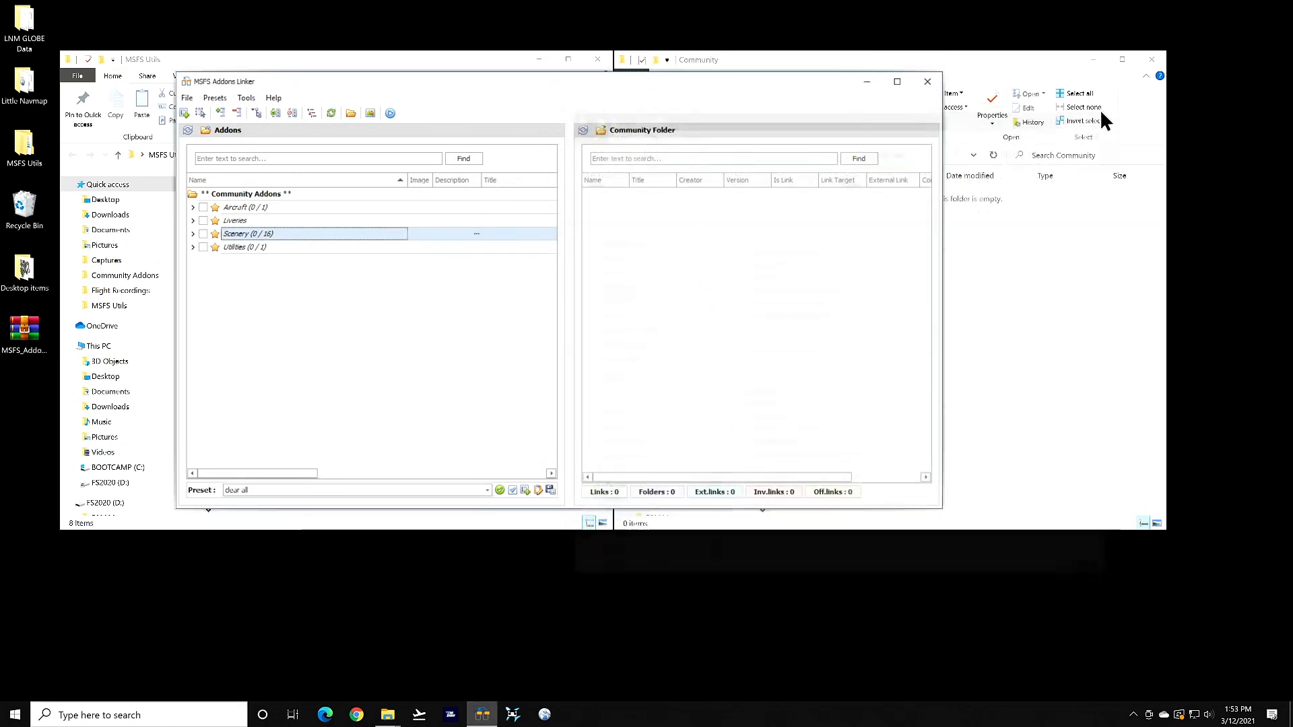
# Expand the Scenery category to list its 16 addons
pyautogui.rightClick(247, 241)
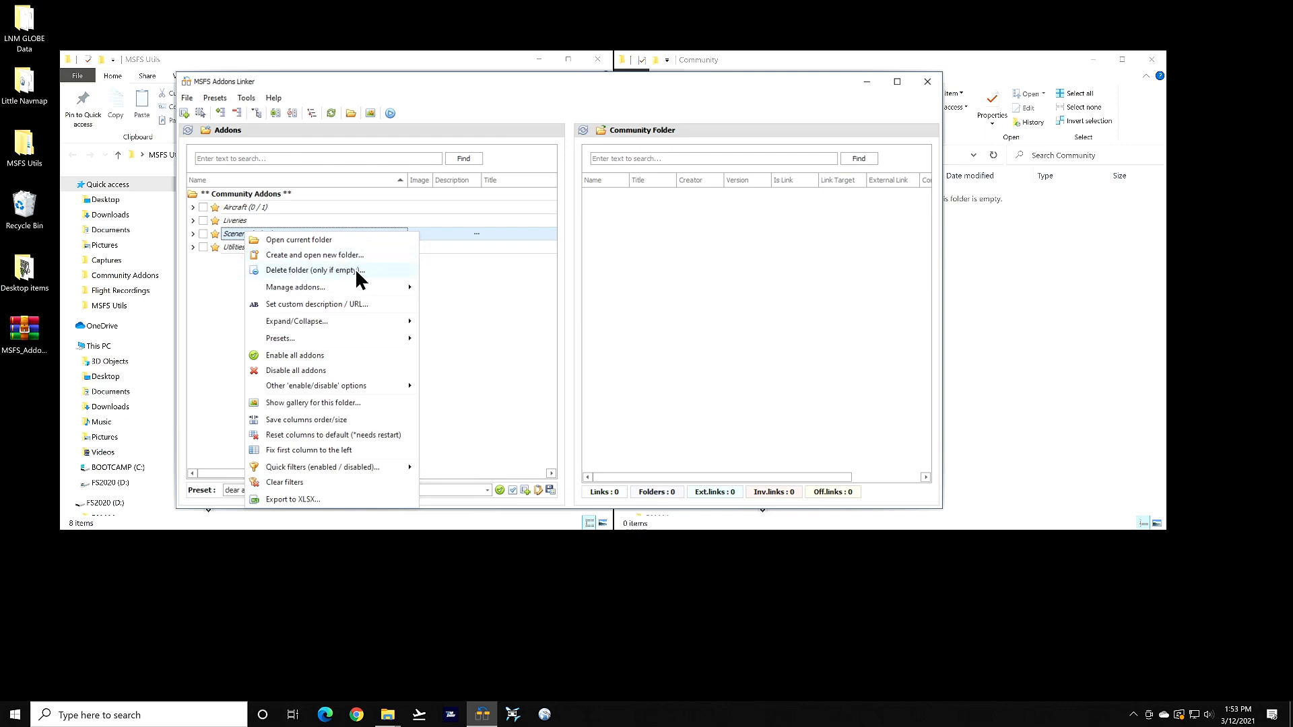
pyautogui.moveTo(301, 284)
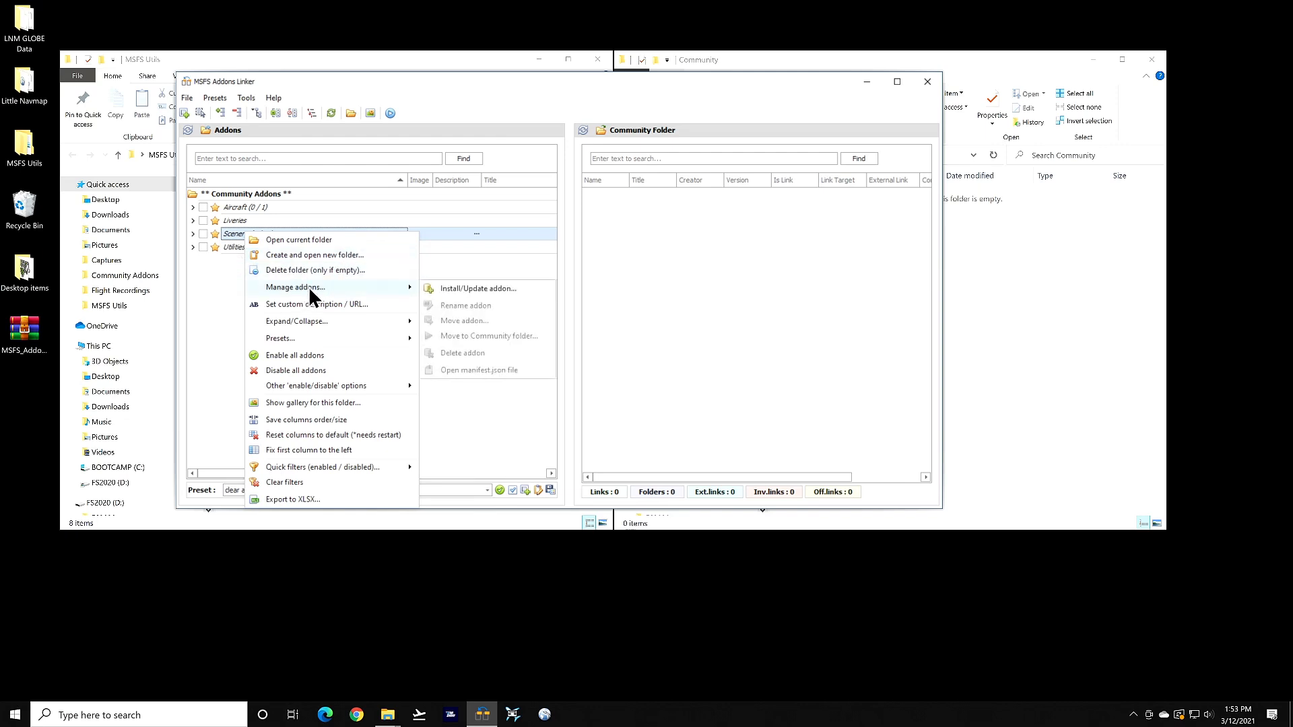
pyautogui.click(479, 289)
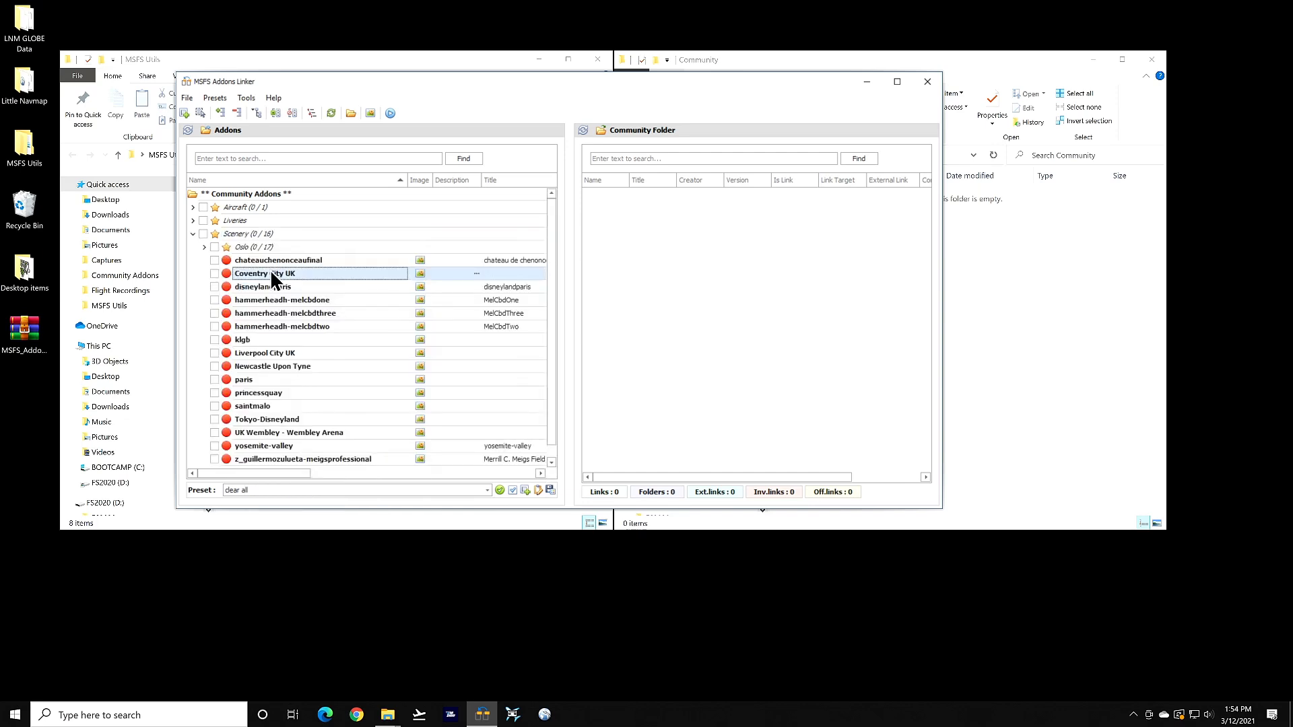
# Review the Coventry City UK addon's Expand/Collapse, Presets and enable/disable menus, then open the Liveries folder's actions
pyautogui.rightClick(274, 280)
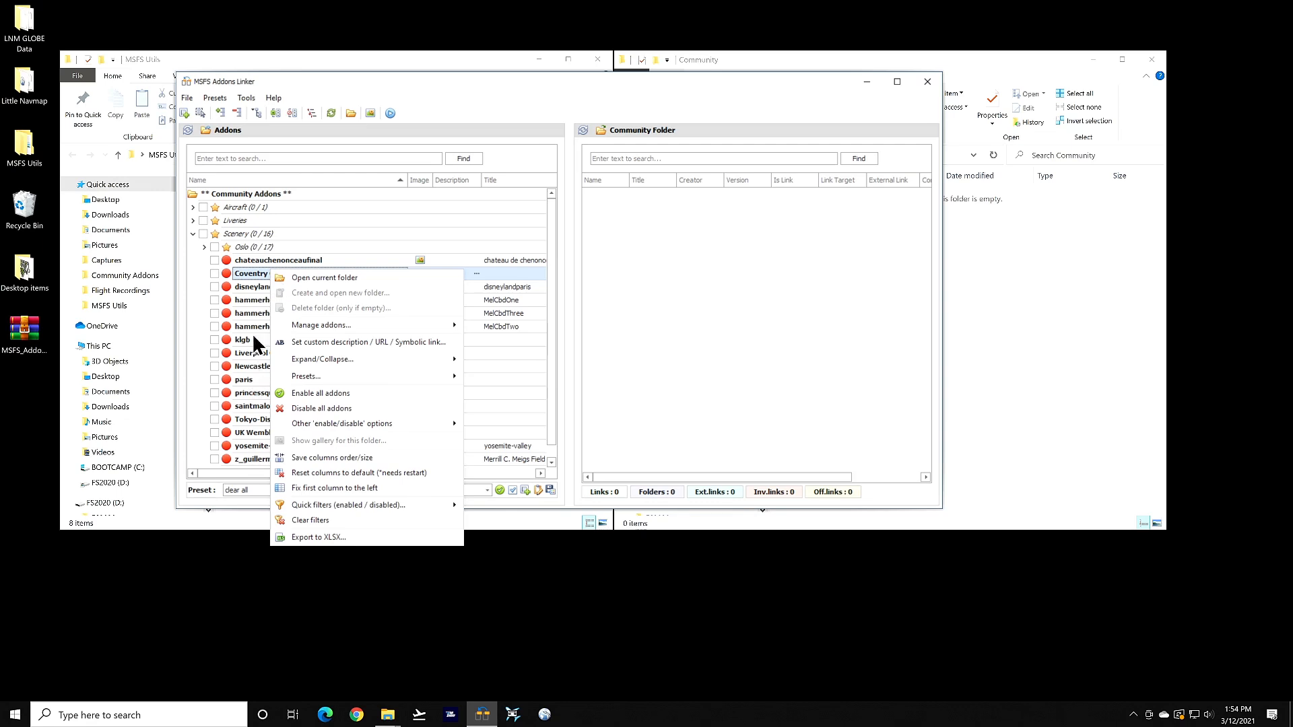
pyautogui.moveTo(321, 326)
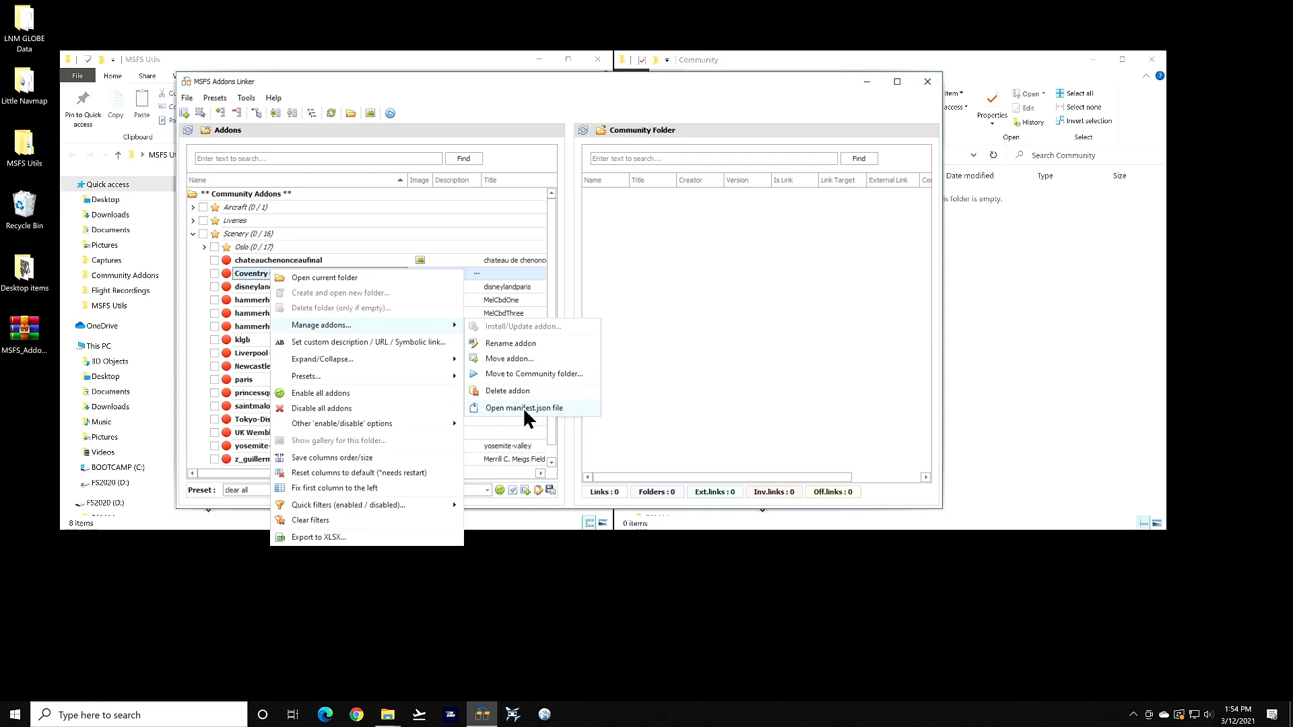
pyautogui.moveTo(350, 357)
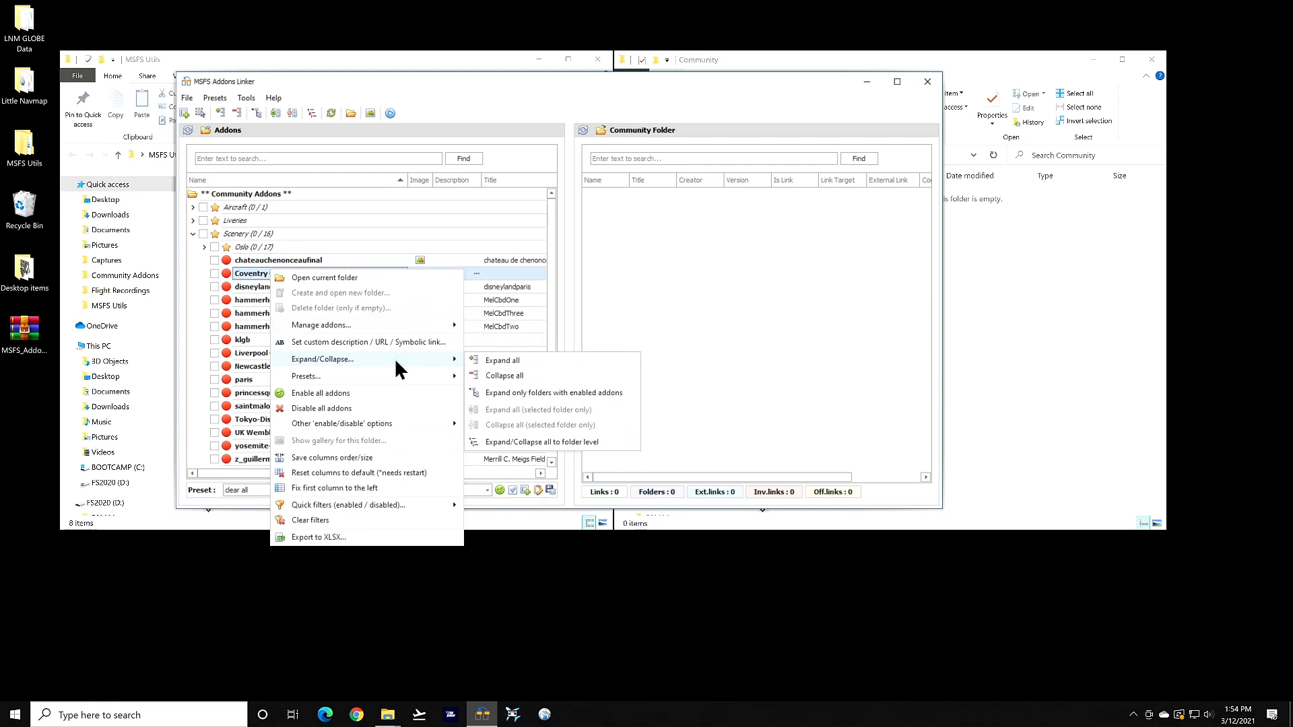
pyautogui.moveTo(307, 377)
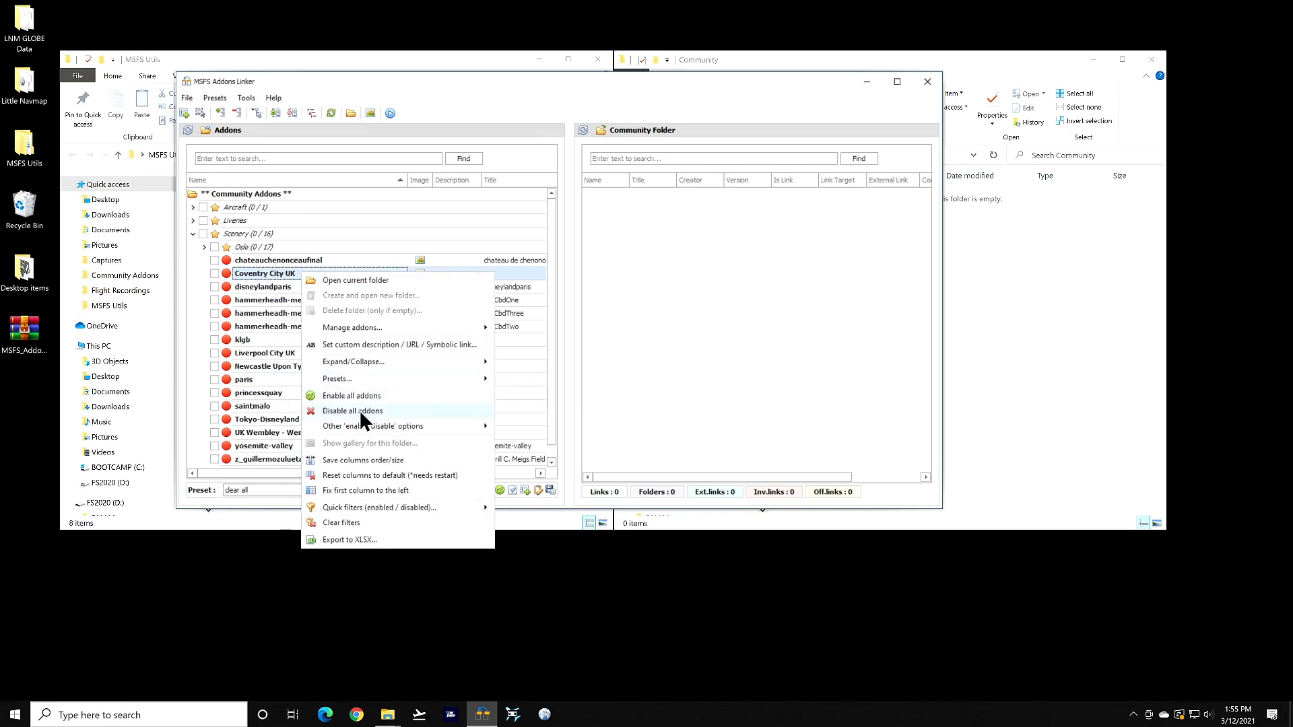
pyautogui.moveTo(356, 432)
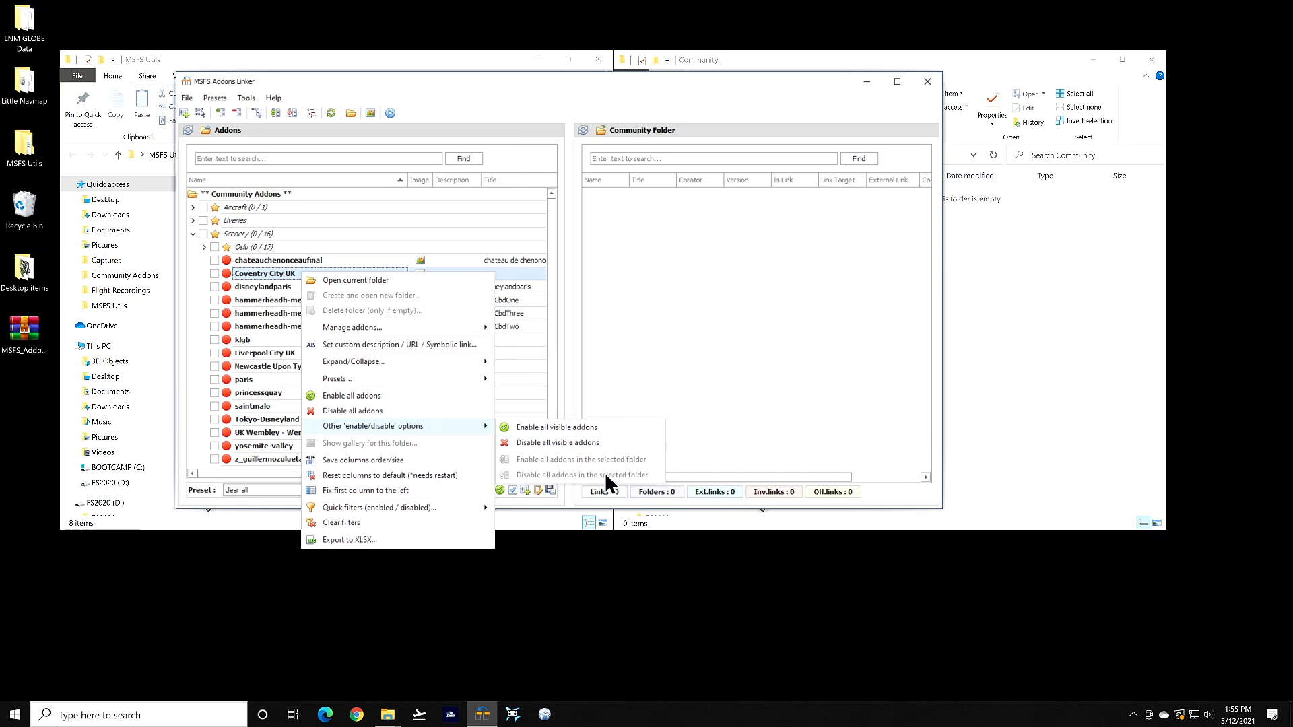
pyautogui.rightClick(237, 221)
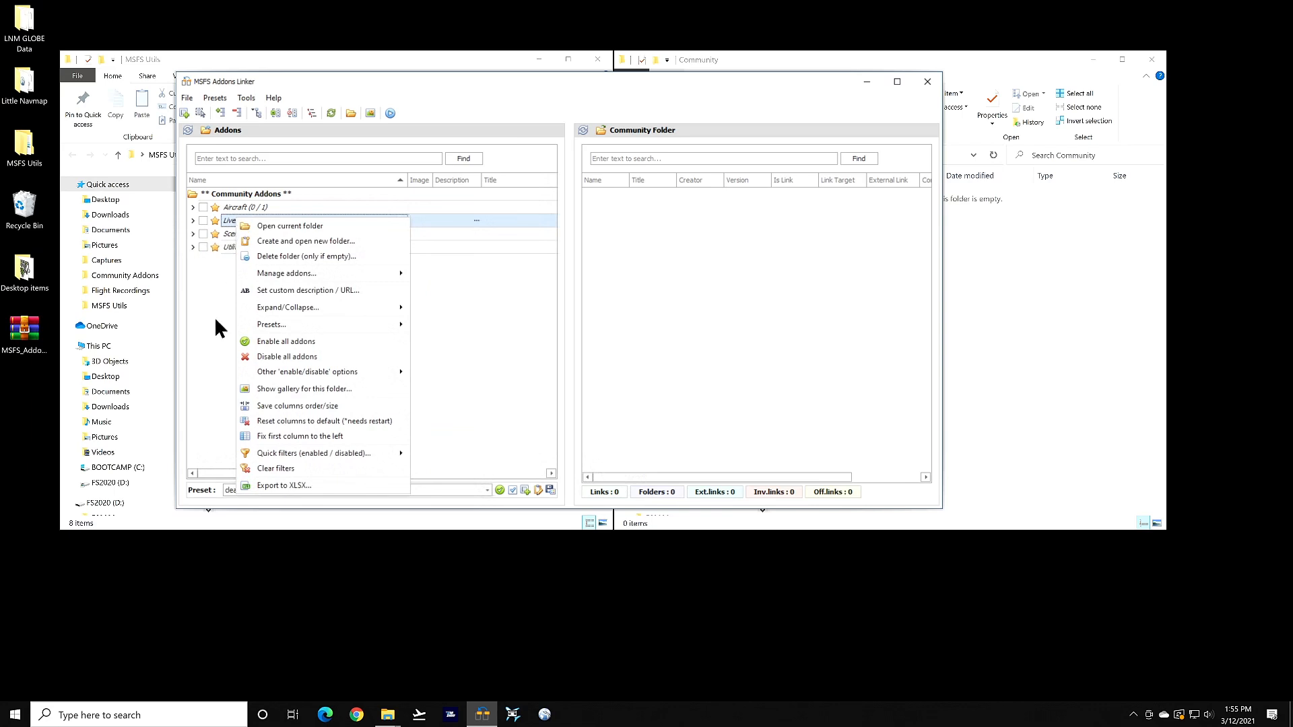
# Preview and close the Liveries gallery, then view its enabled/disabled Quick filters
pyautogui.click(277, 390)
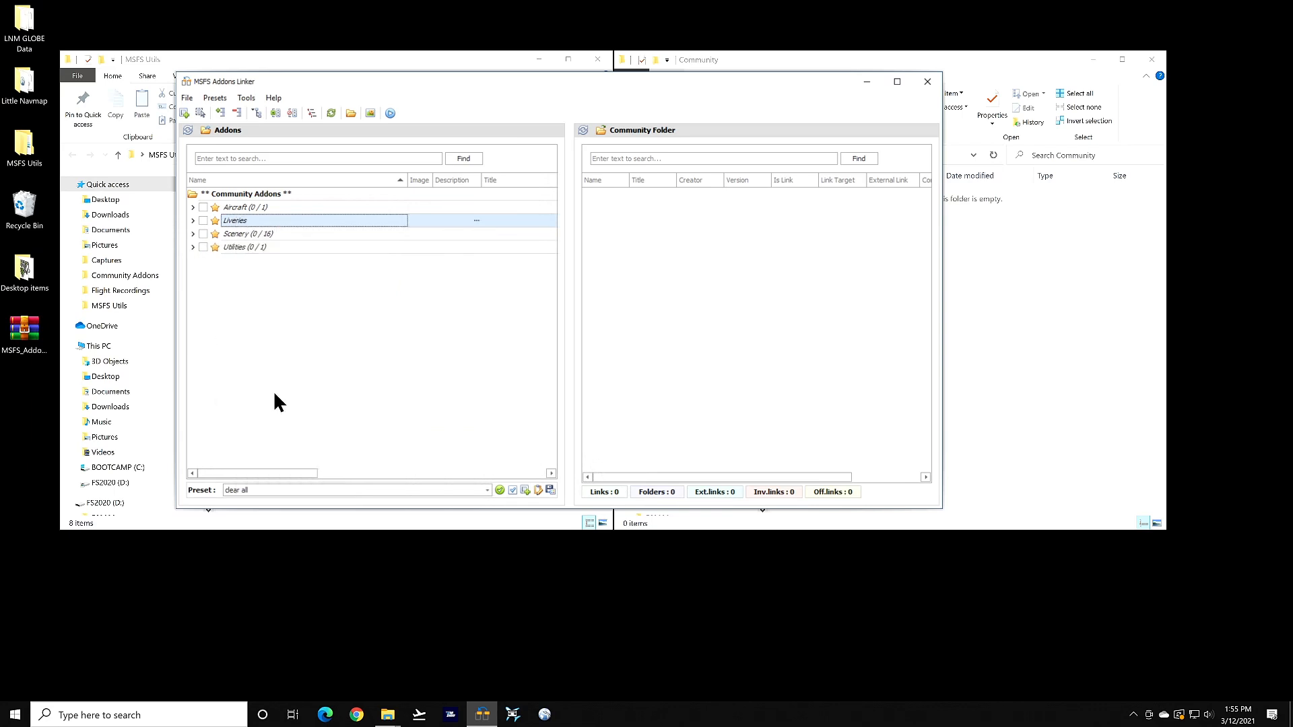
pyautogui.press('Escape')
pyautogui.rightClick(233, 220)
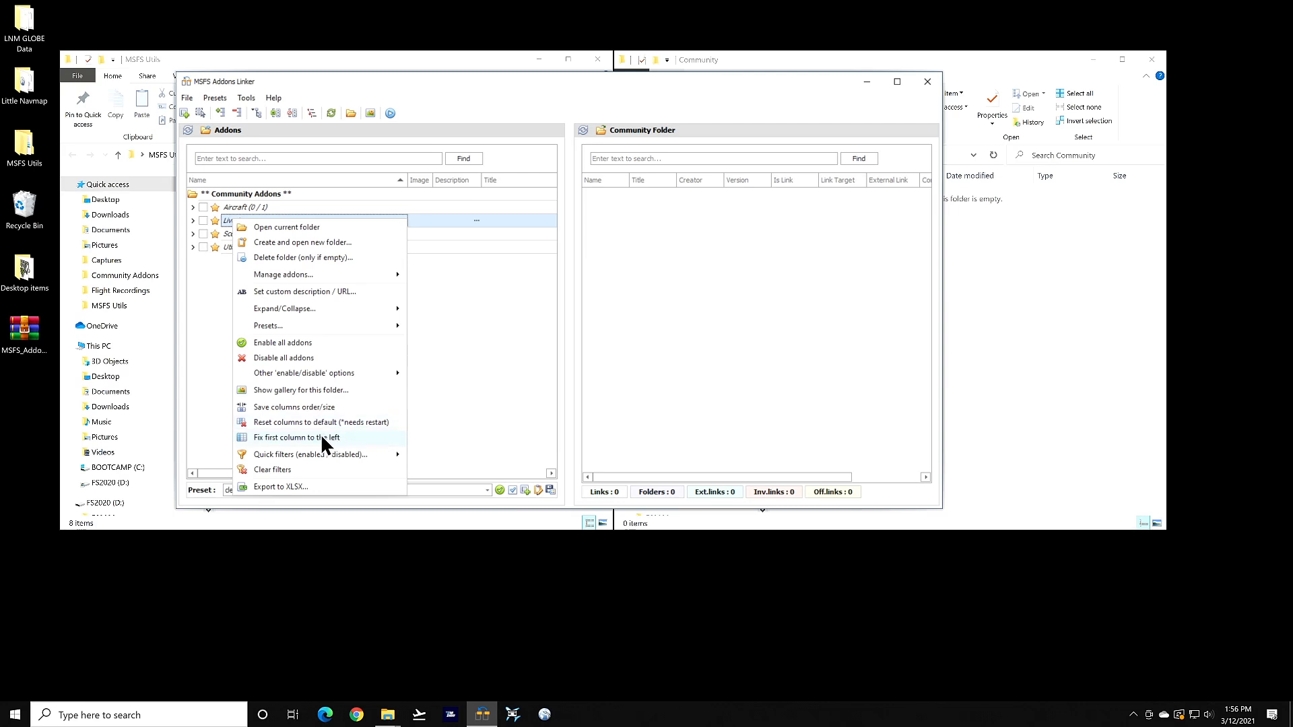
pyautogui.moveTo(274, 457)
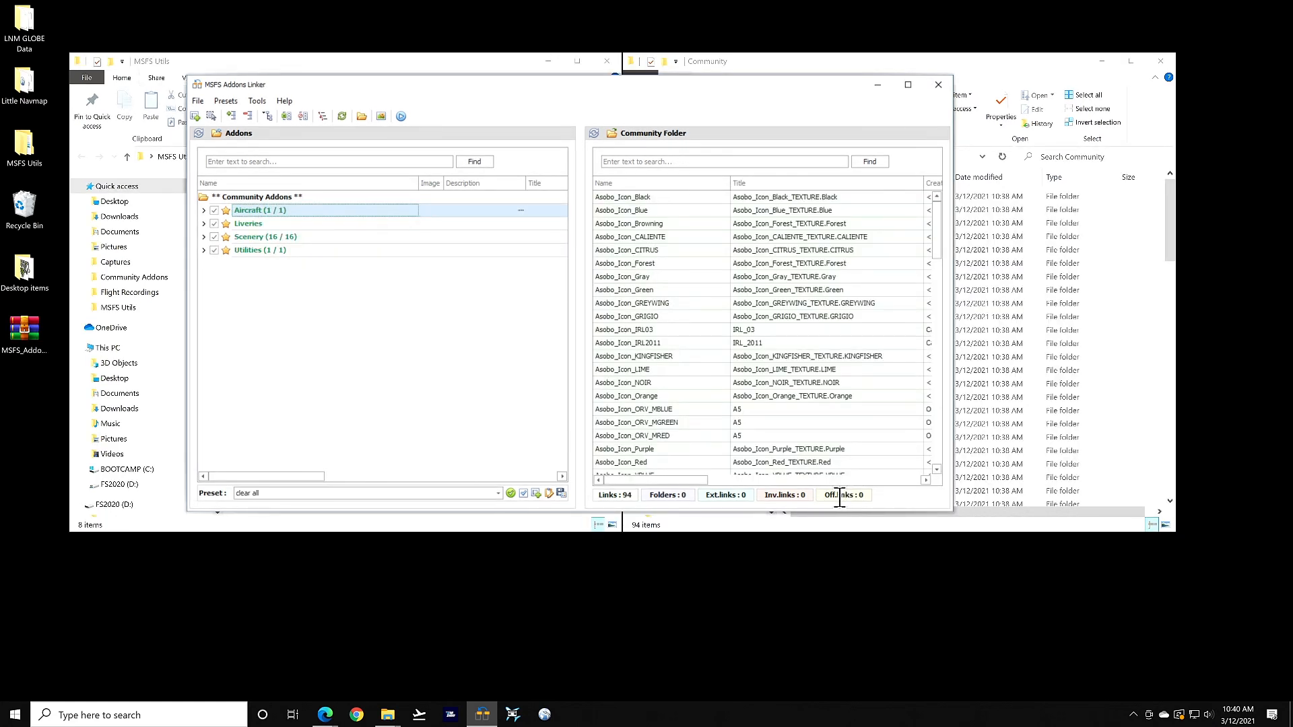
# Read the tooltips for the Links, Folders, Ext.links, Inv.links and Off.links counters
pyautogui.moveTo(834, 490)
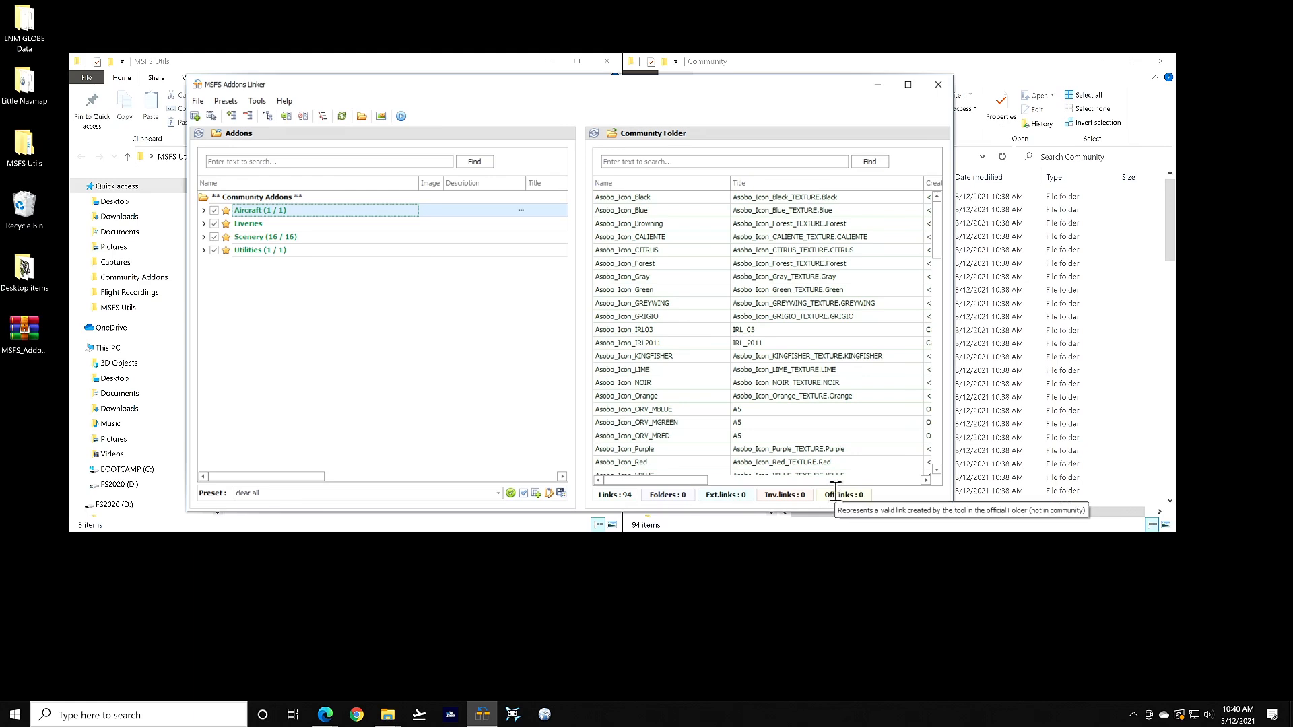
pyautogui.moveTo(616, 495)
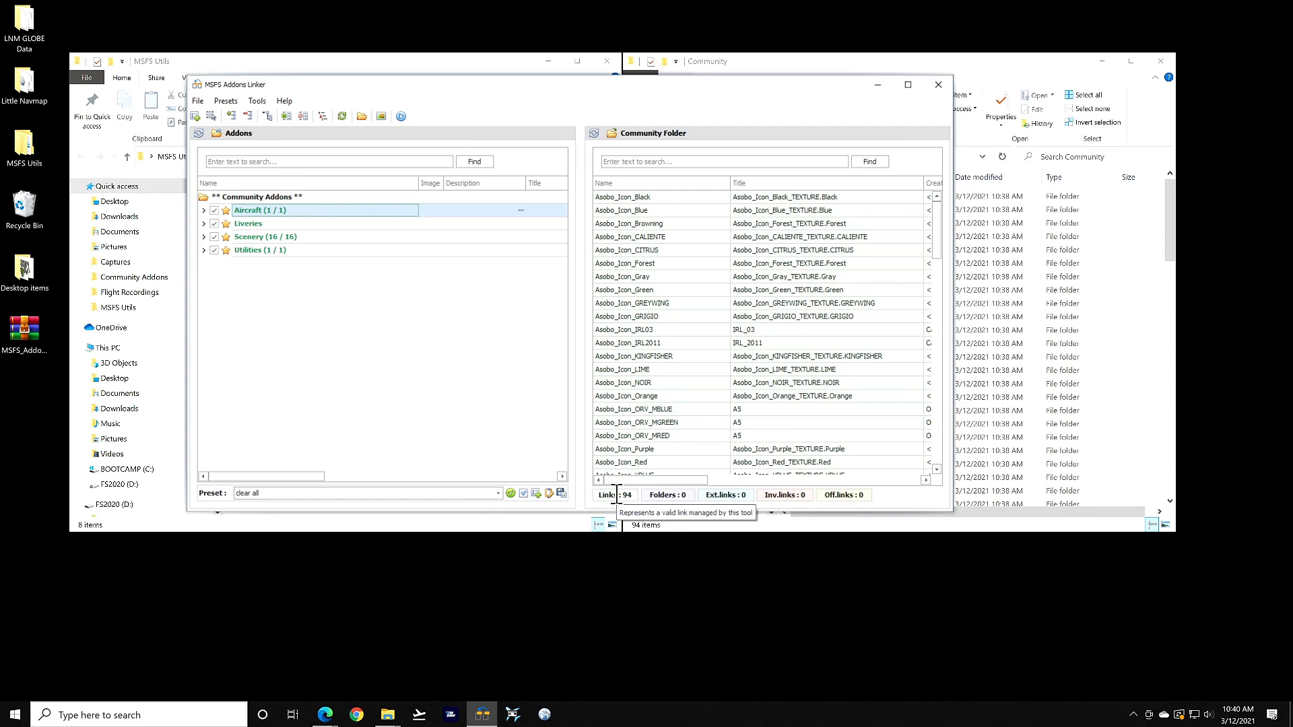
pyautogui.moveTo(662, 496)
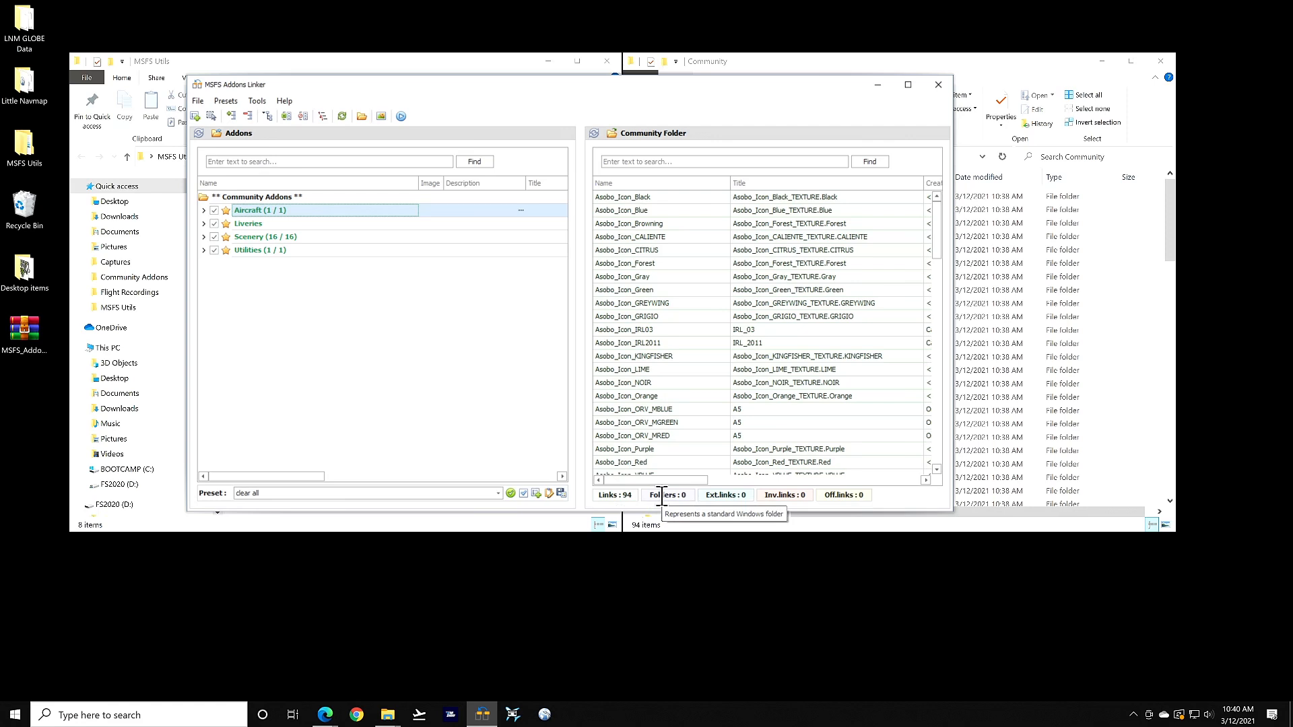
pyautogui.moveTo(720, 496)
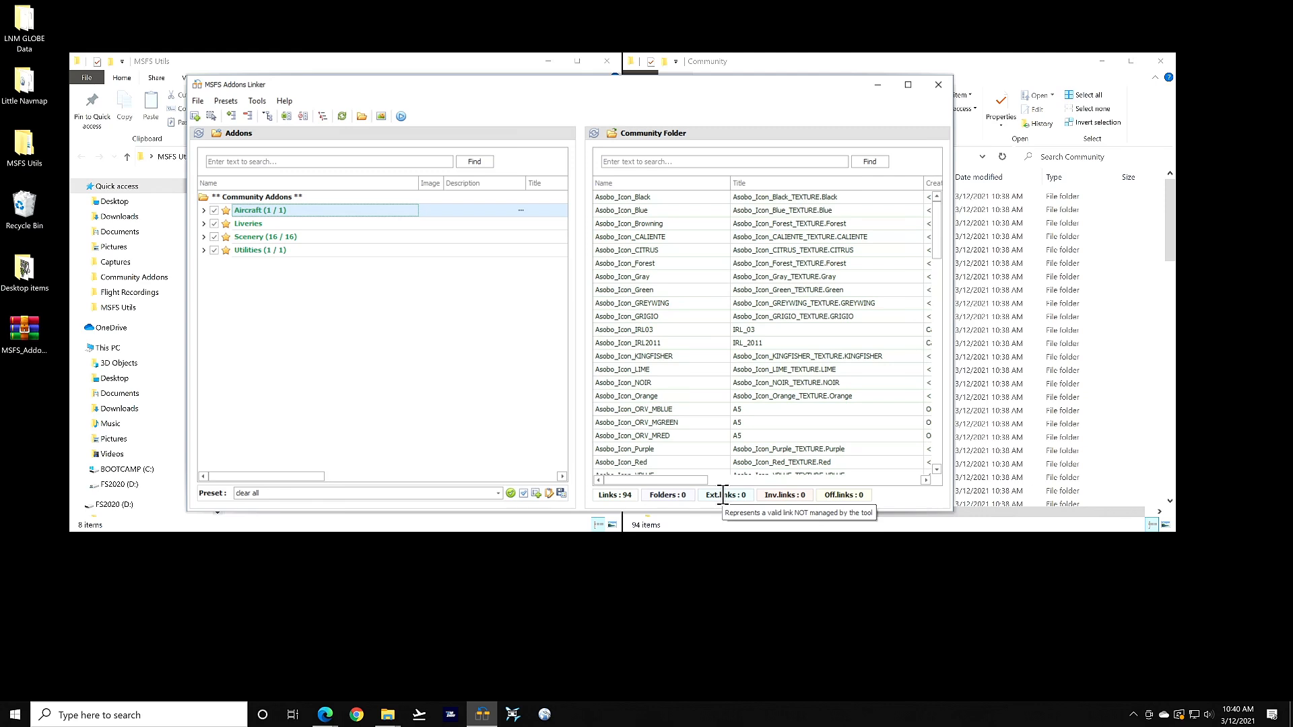
pyautogui.moveTo(776, 497)
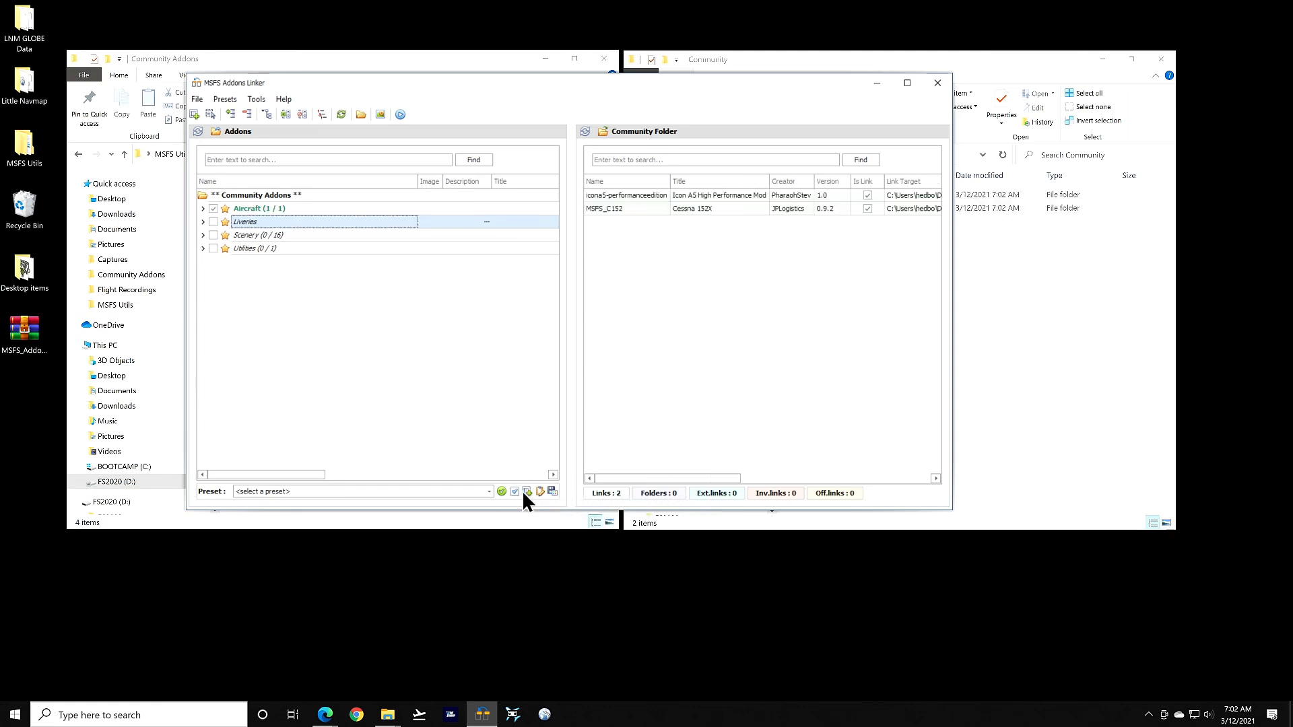
# Save the current Aircraft selection as a preset named 'aircraft'
pyautogui.click(527, 493)
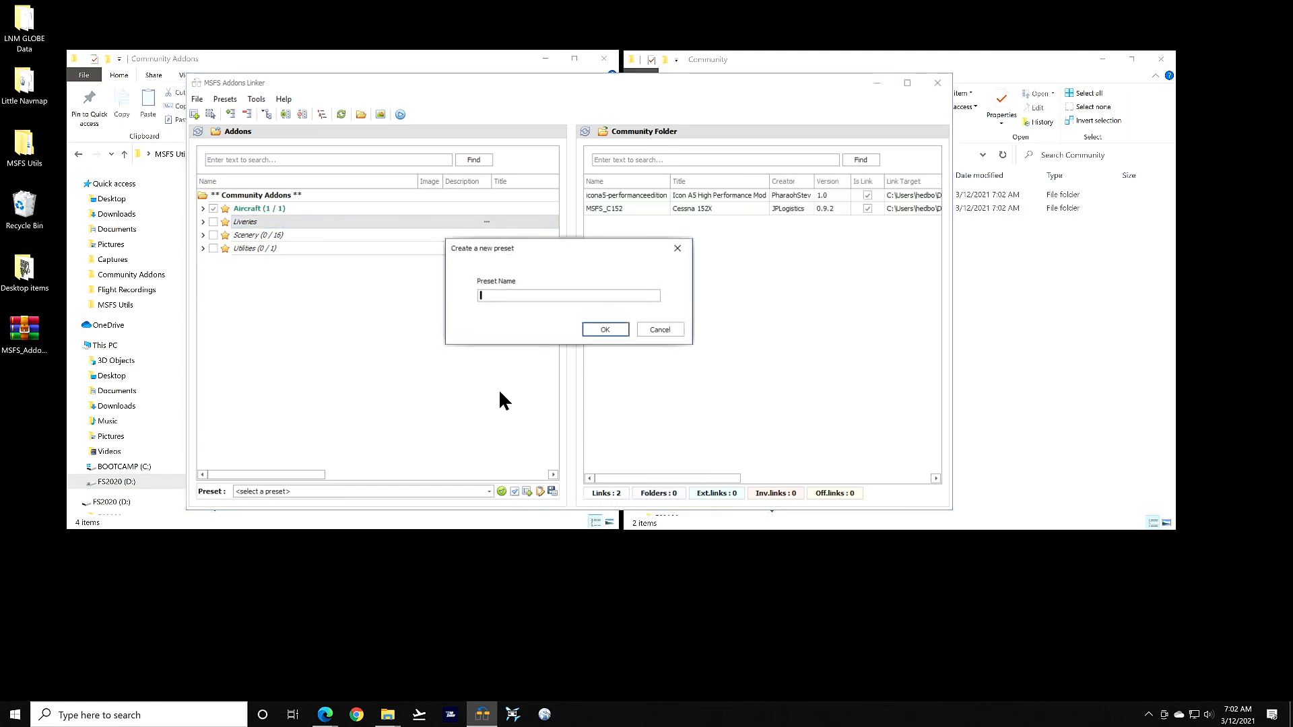
pyautogui.write('aircraft')
pyautogui.click(599, 330)
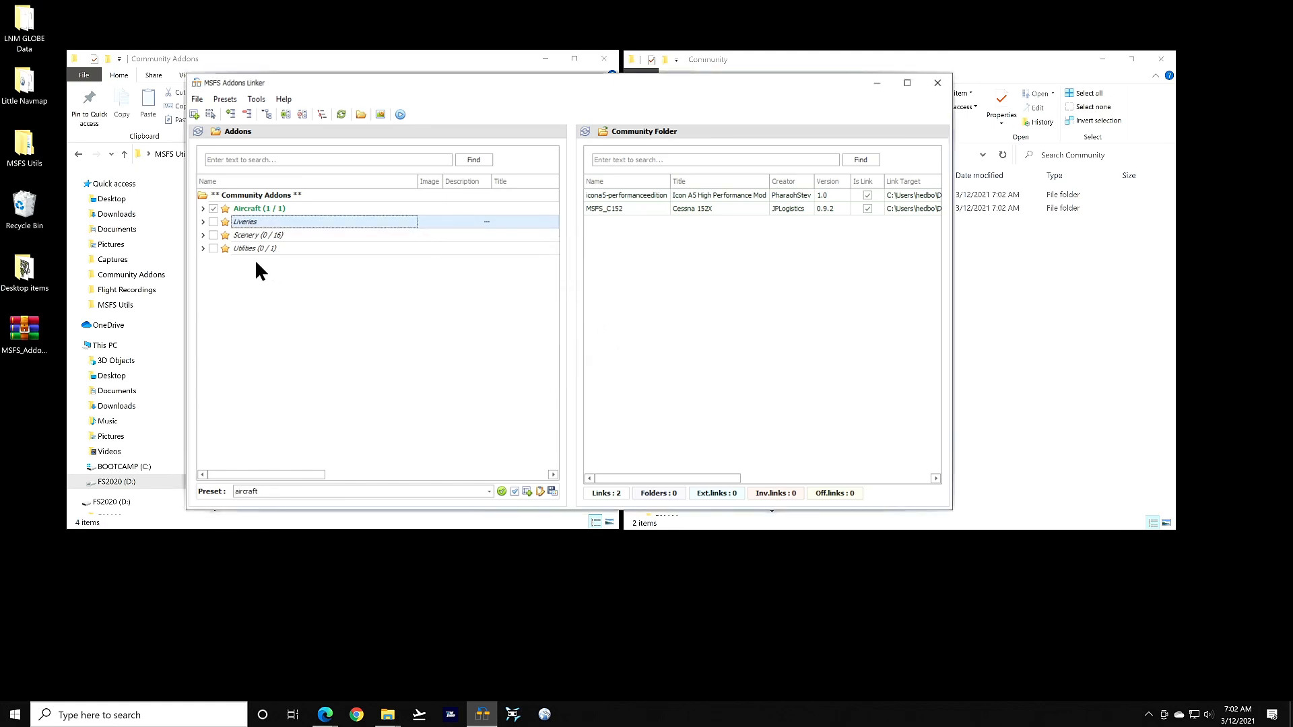
# Switch to Liveries only, save it as a preset, and apply the utilities preset
pyautogui.click(212, 207)
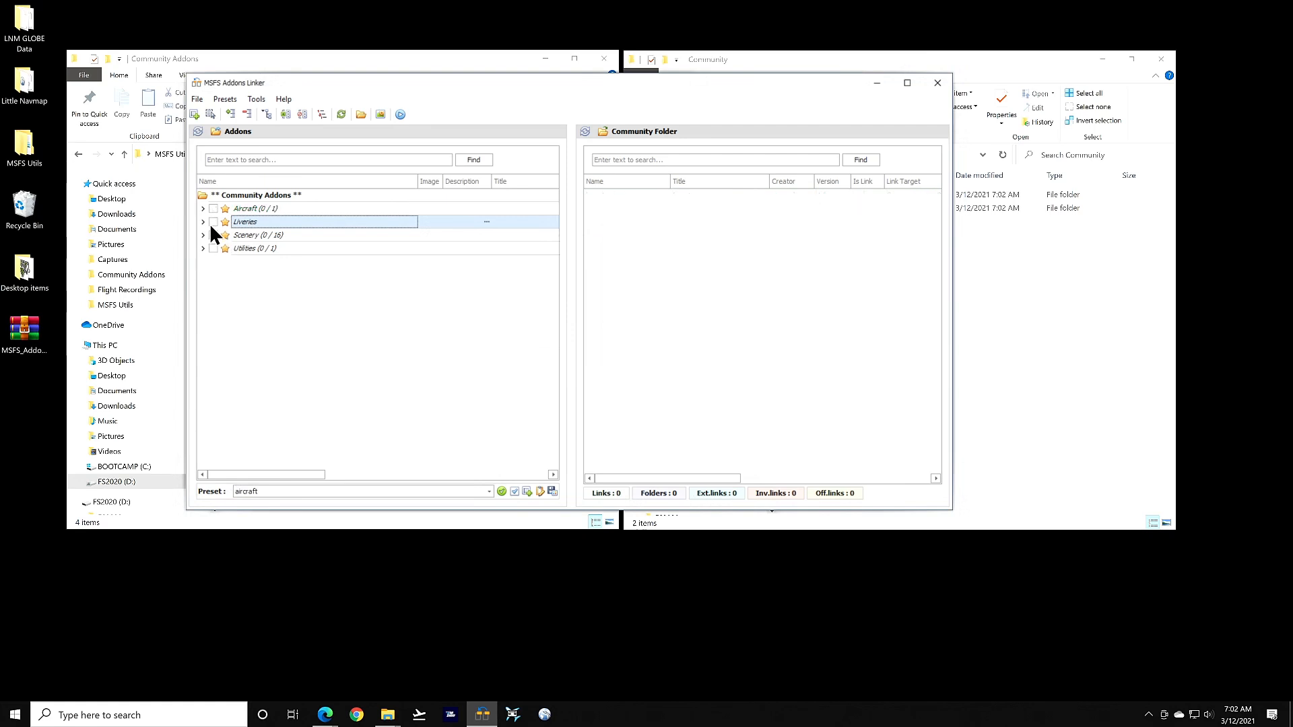
pyautogui.click(212, 223)
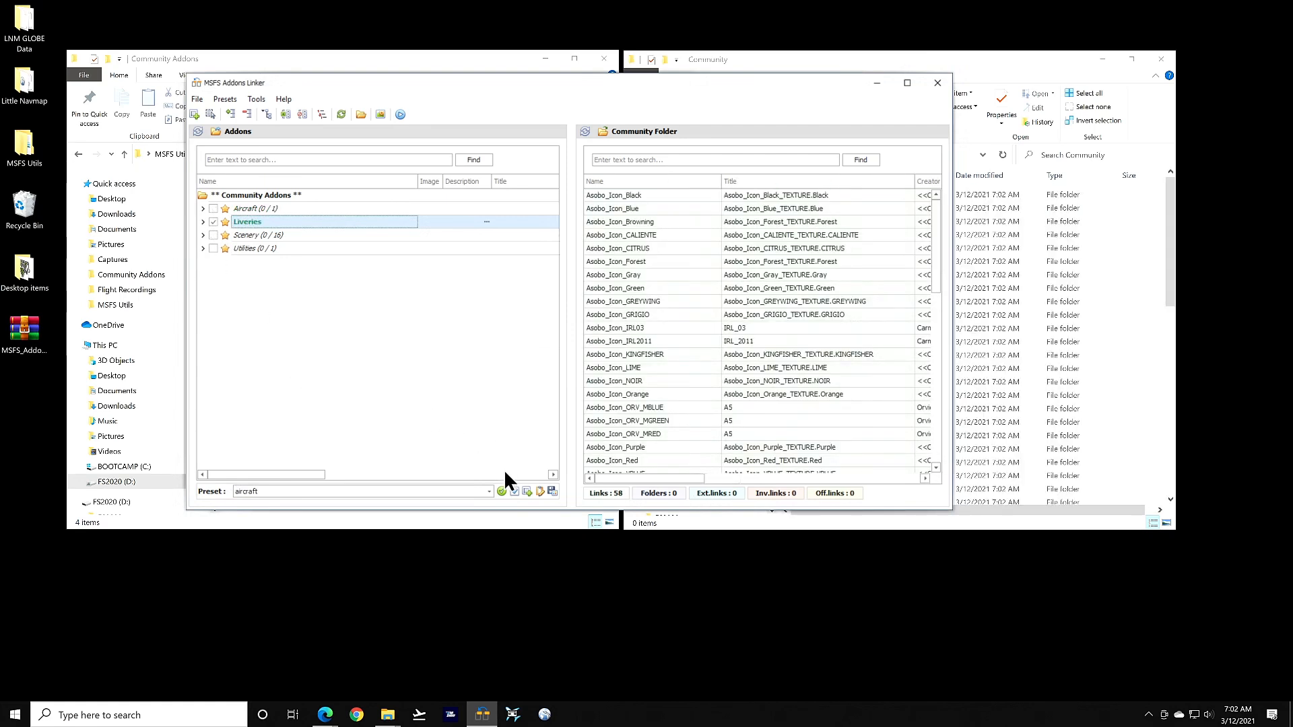
pyautogui.click(527, 492)
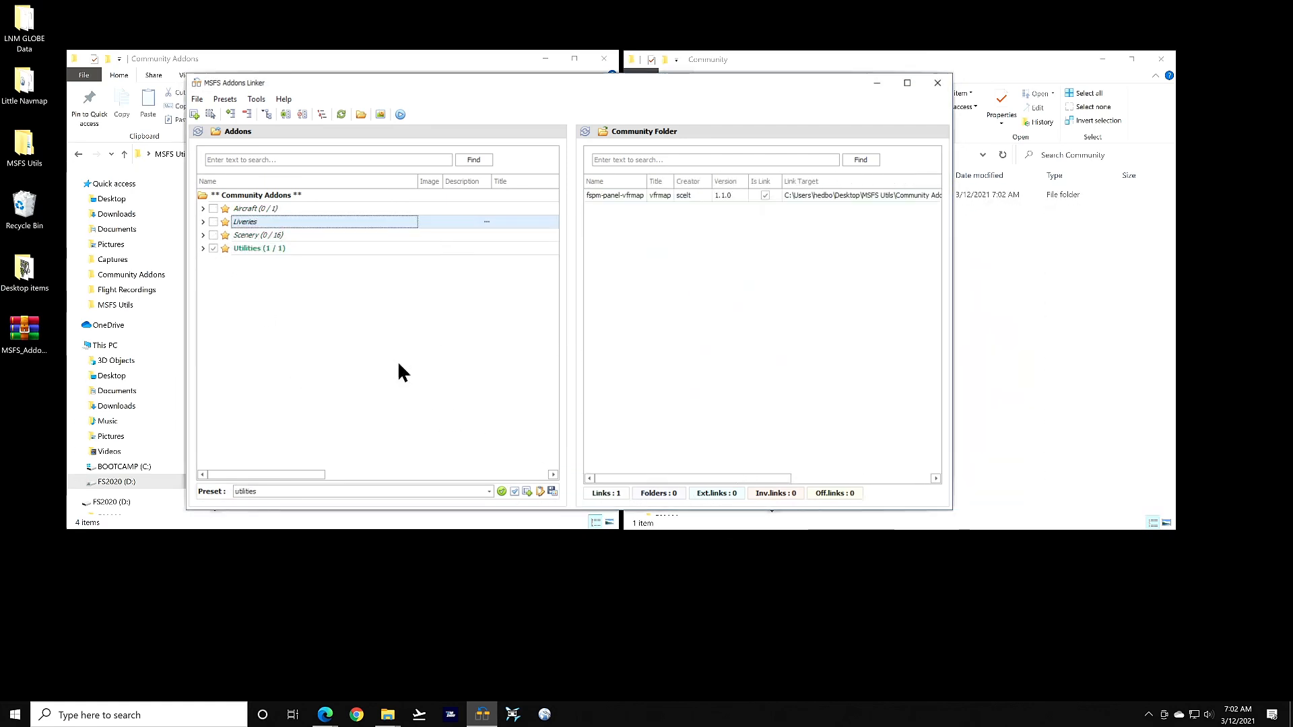
pyautogui.click(213, 249)
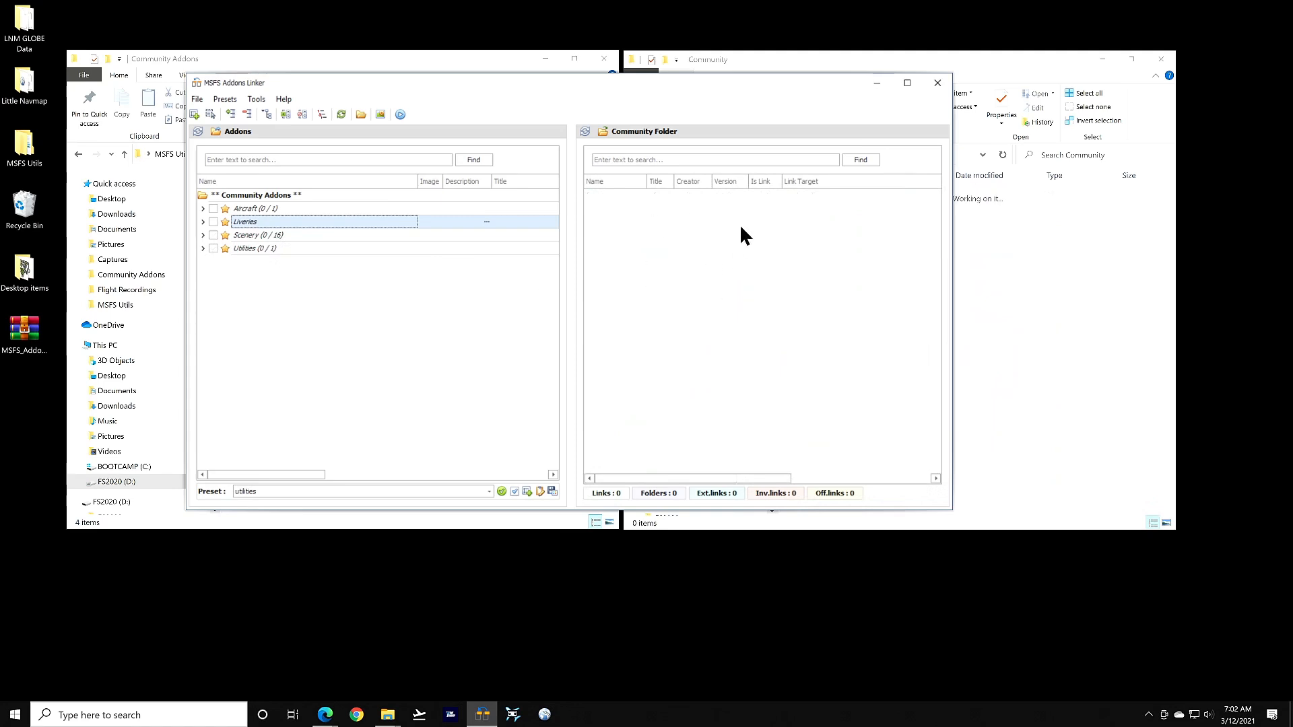
pyautogui.click(502, 492)
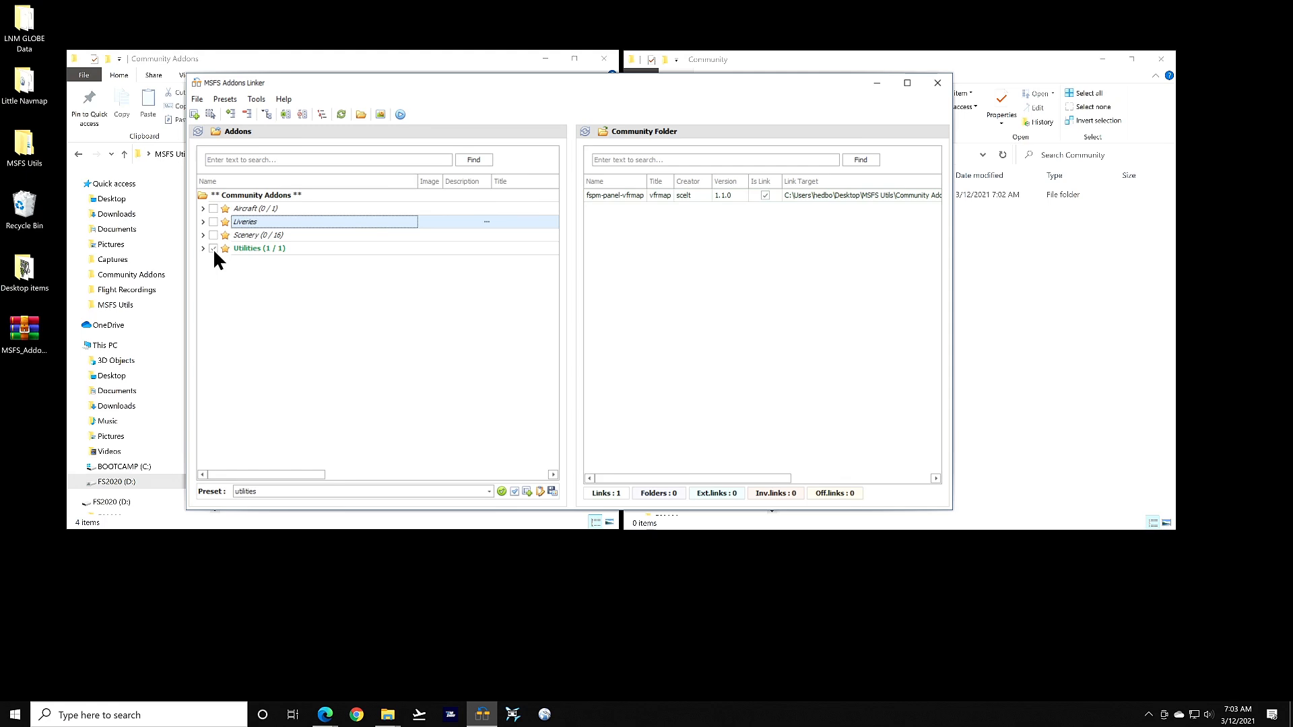
# Disable Utilities and start a new preset named 'clear all' with nothing enabled
pyautogui.click(203, 235)
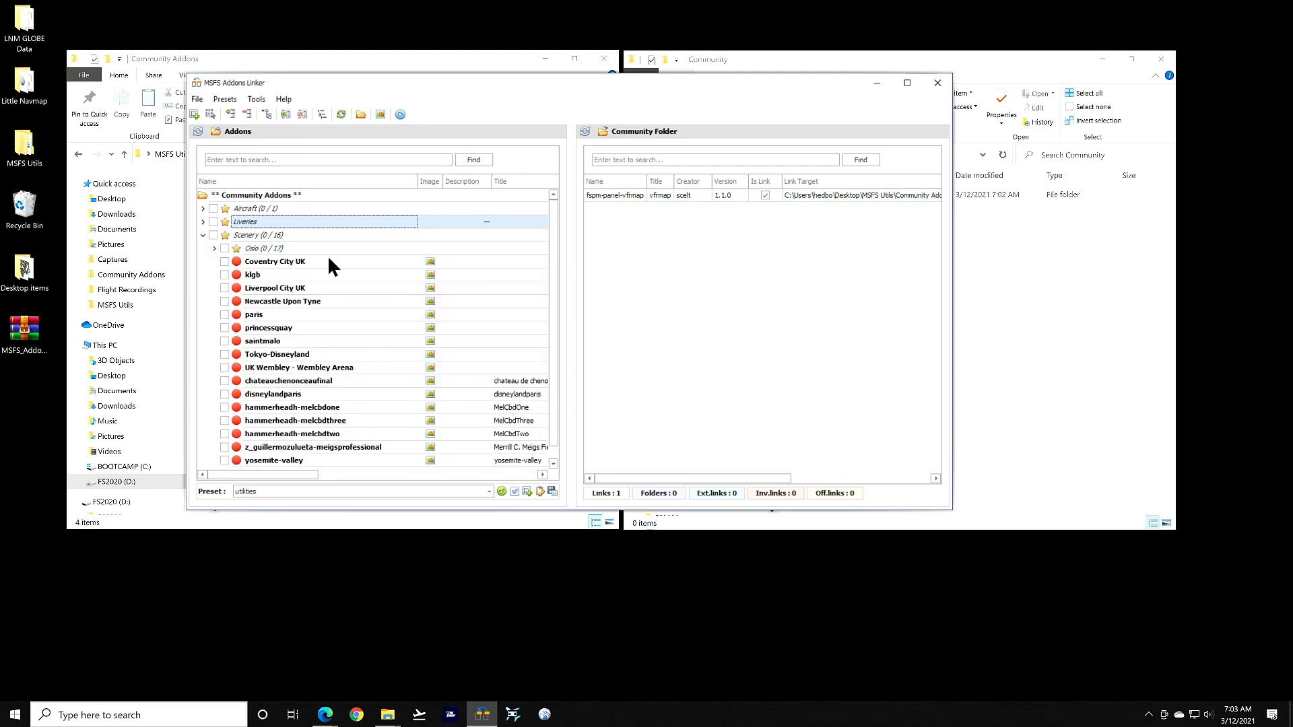
pyautogui.click(202, 234)
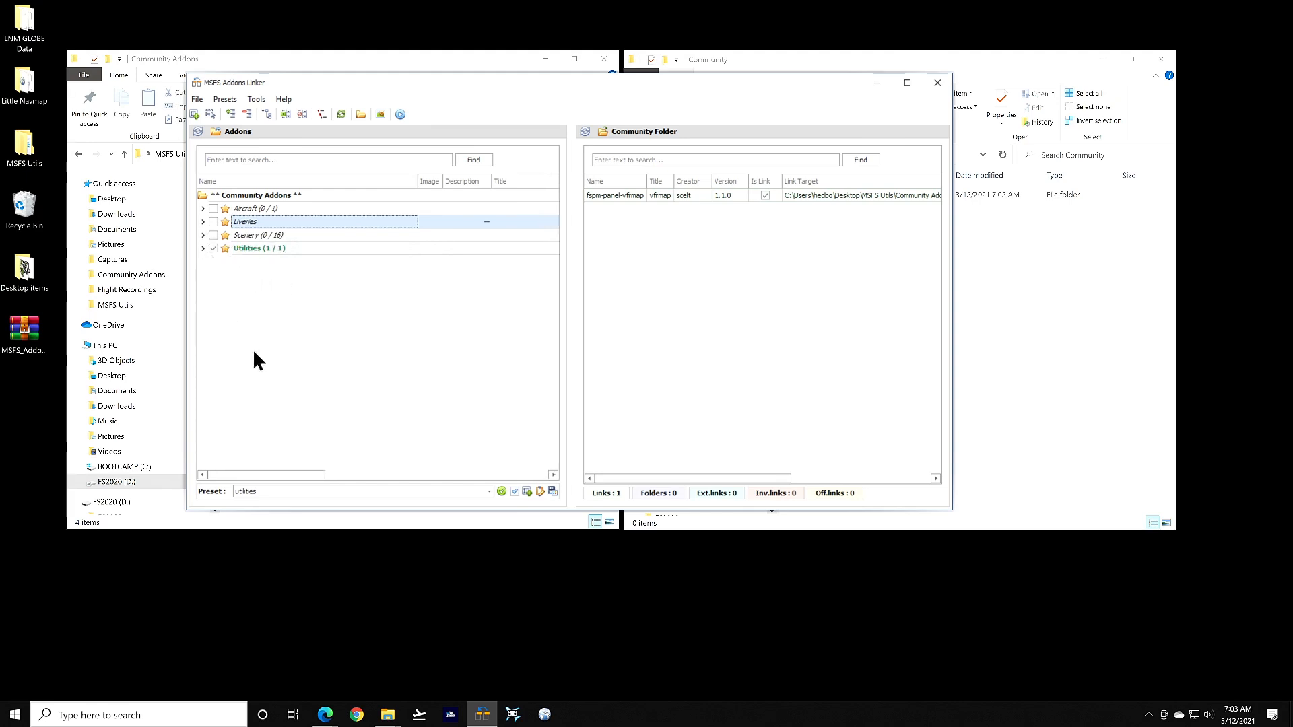
pyautogui.click(213, 248)
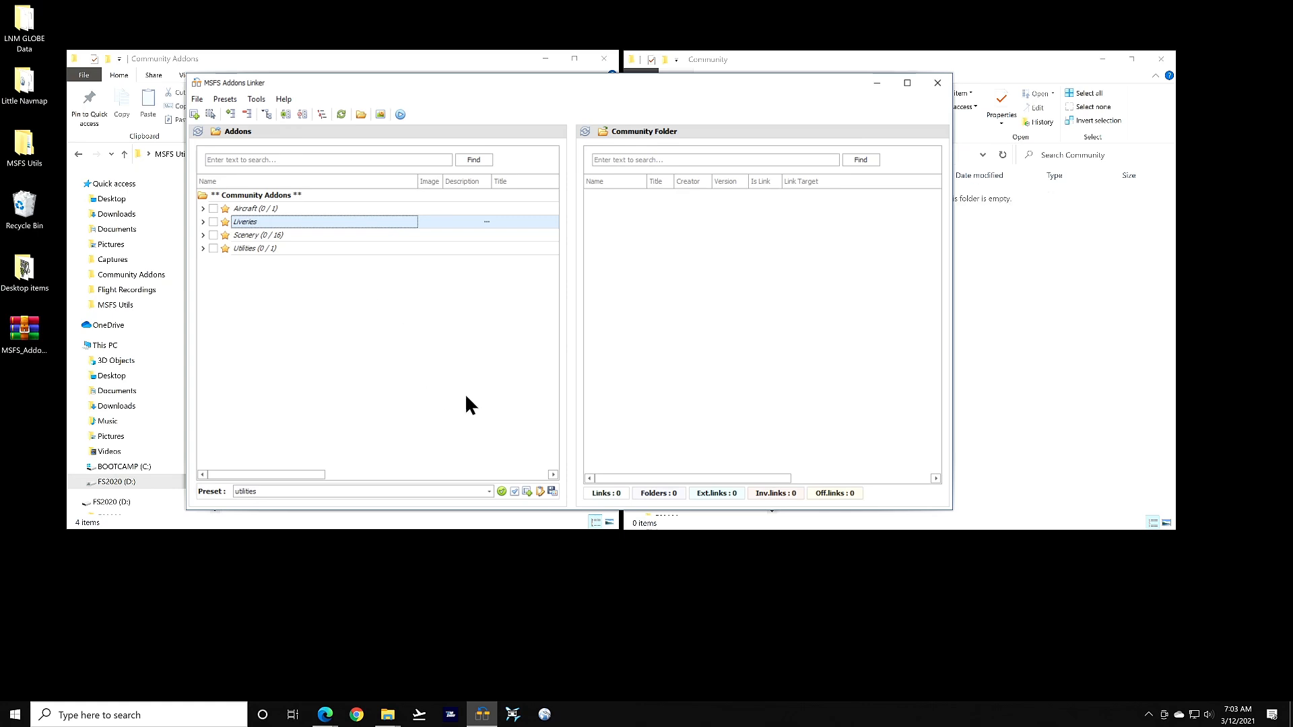
pyautogui.click(527, 491)
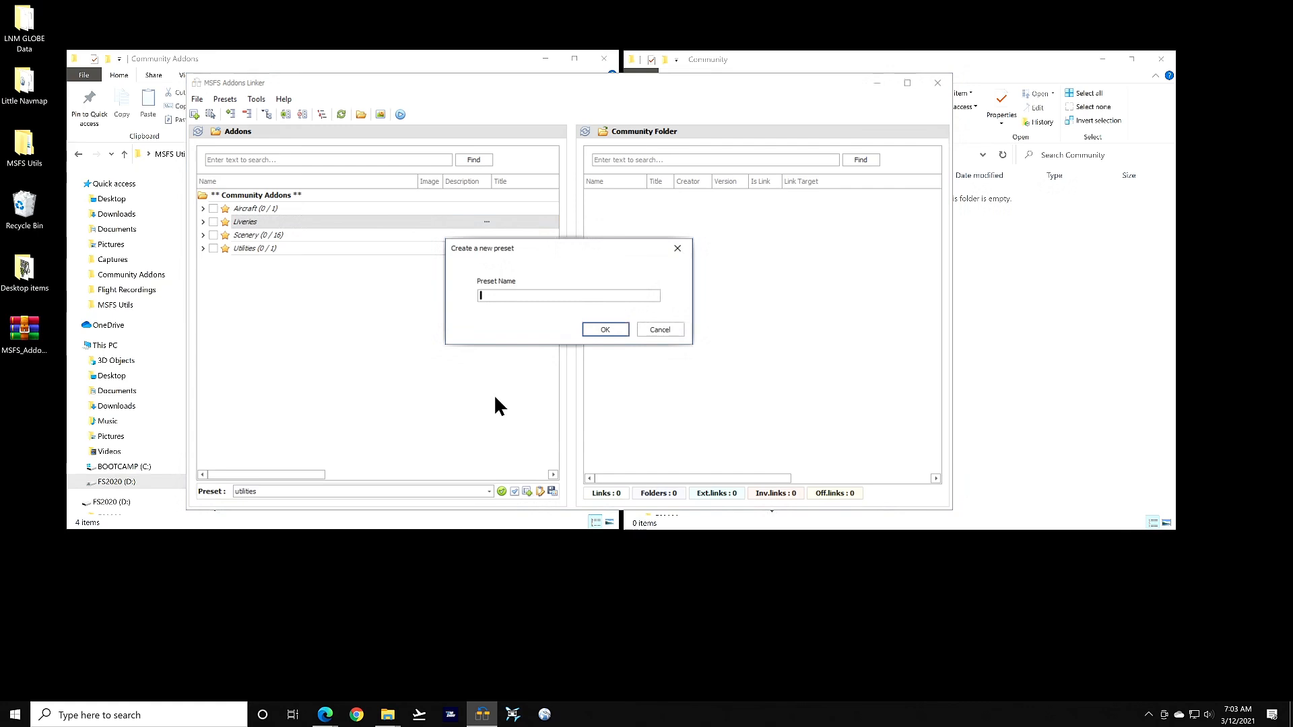
pyautogui.write('clear all')
# Confirm the 'clear all' preset, then apply the liveries and aircraft presets together
pyautogui.click(614, 329)
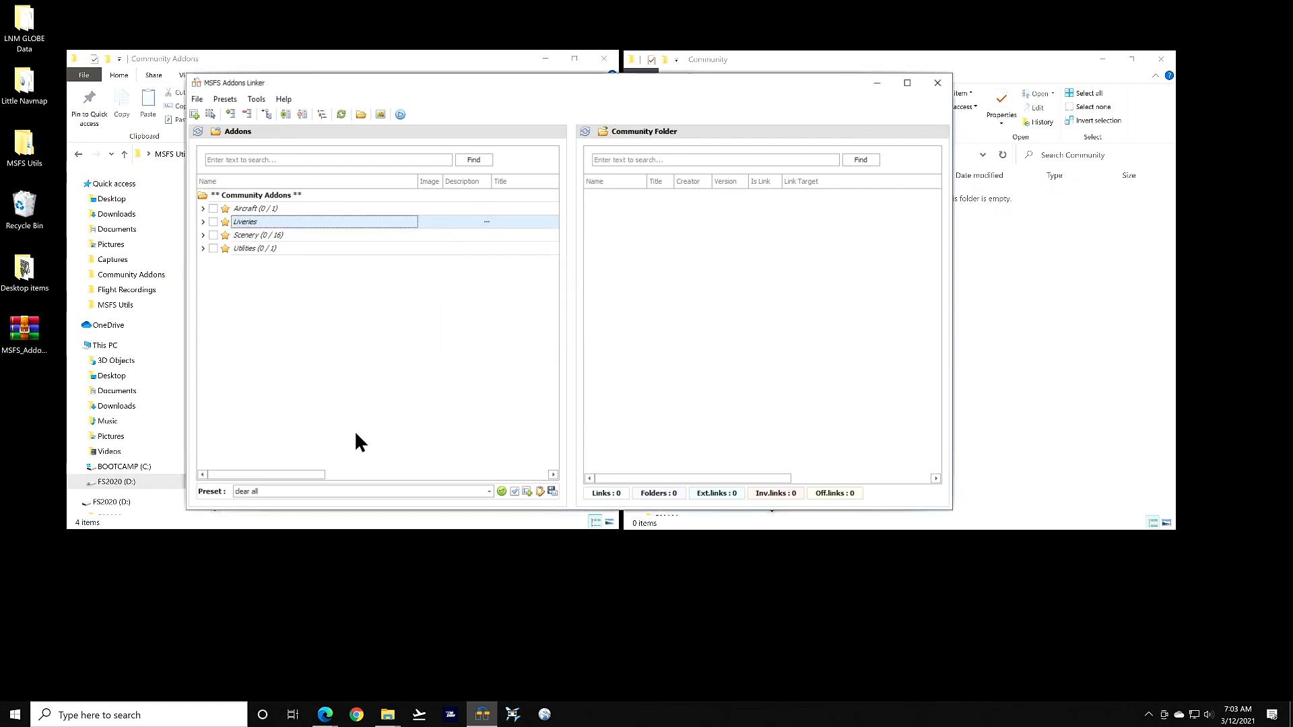
pyautogui.click(489, 492)
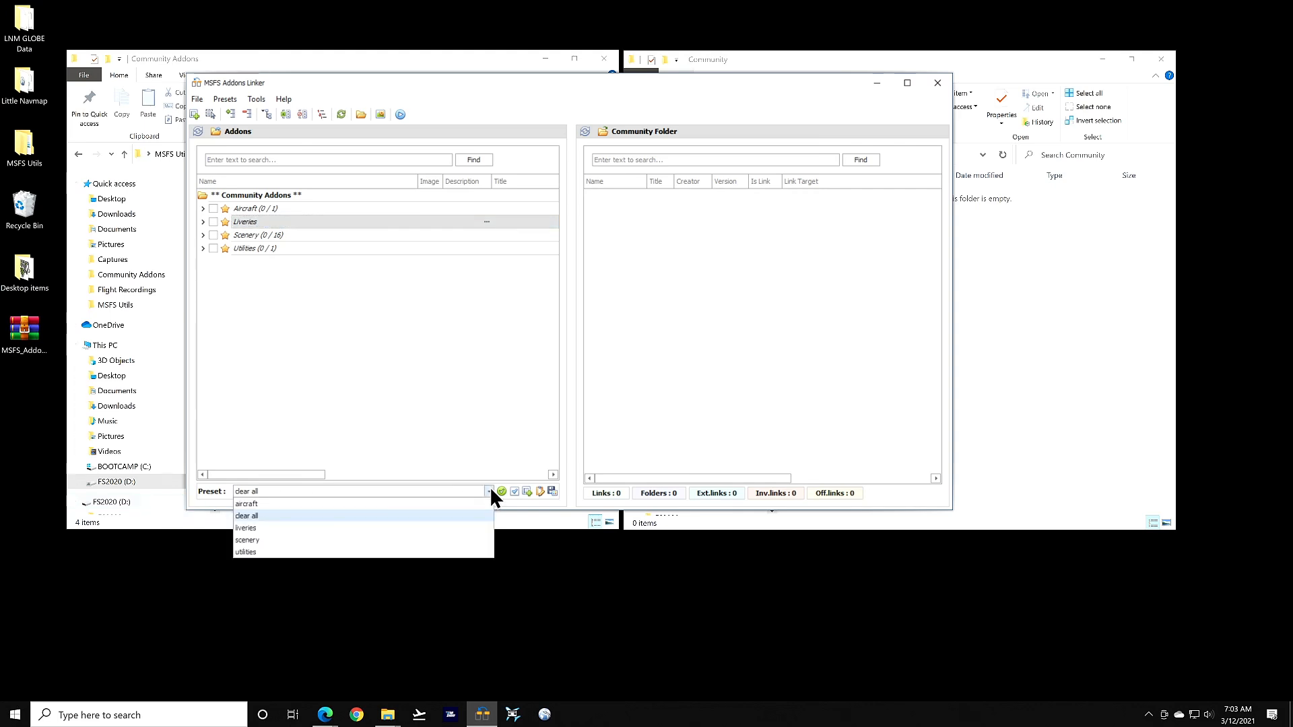
pyautogui.click(245, 528)
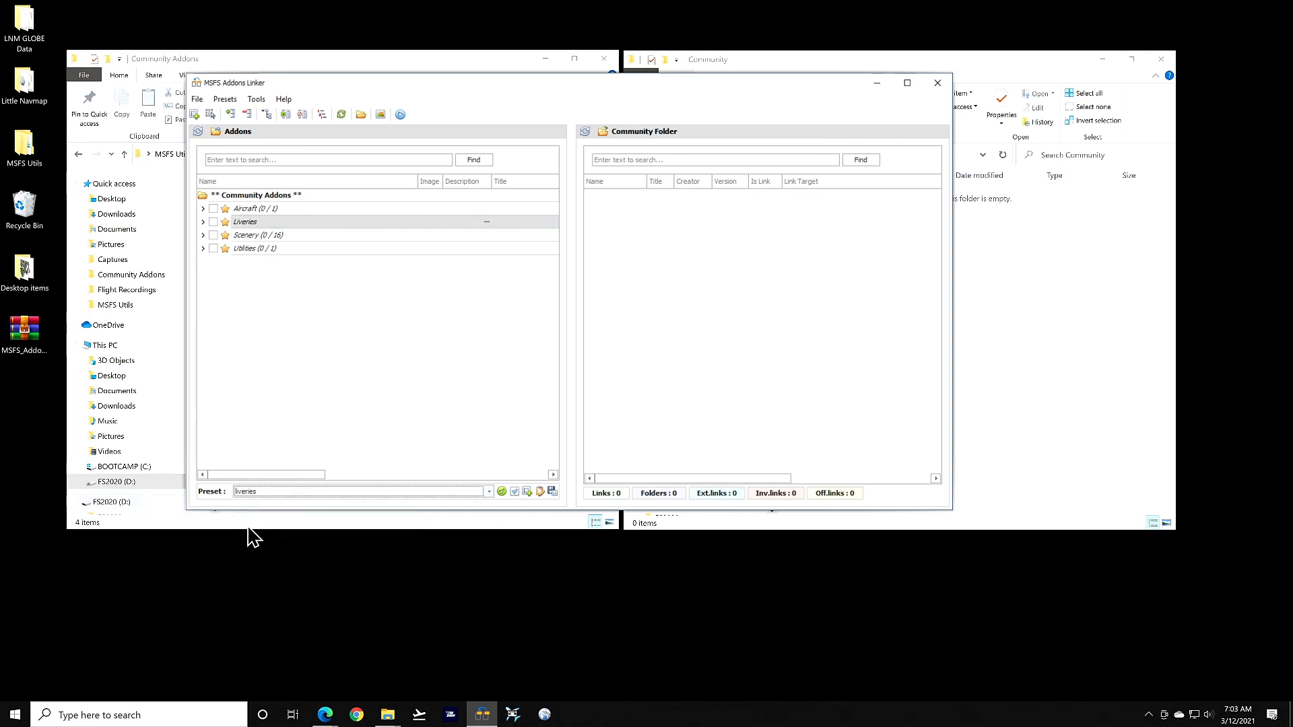
pyautogui.click(502, 492)
pyautogui.click(487, 490)
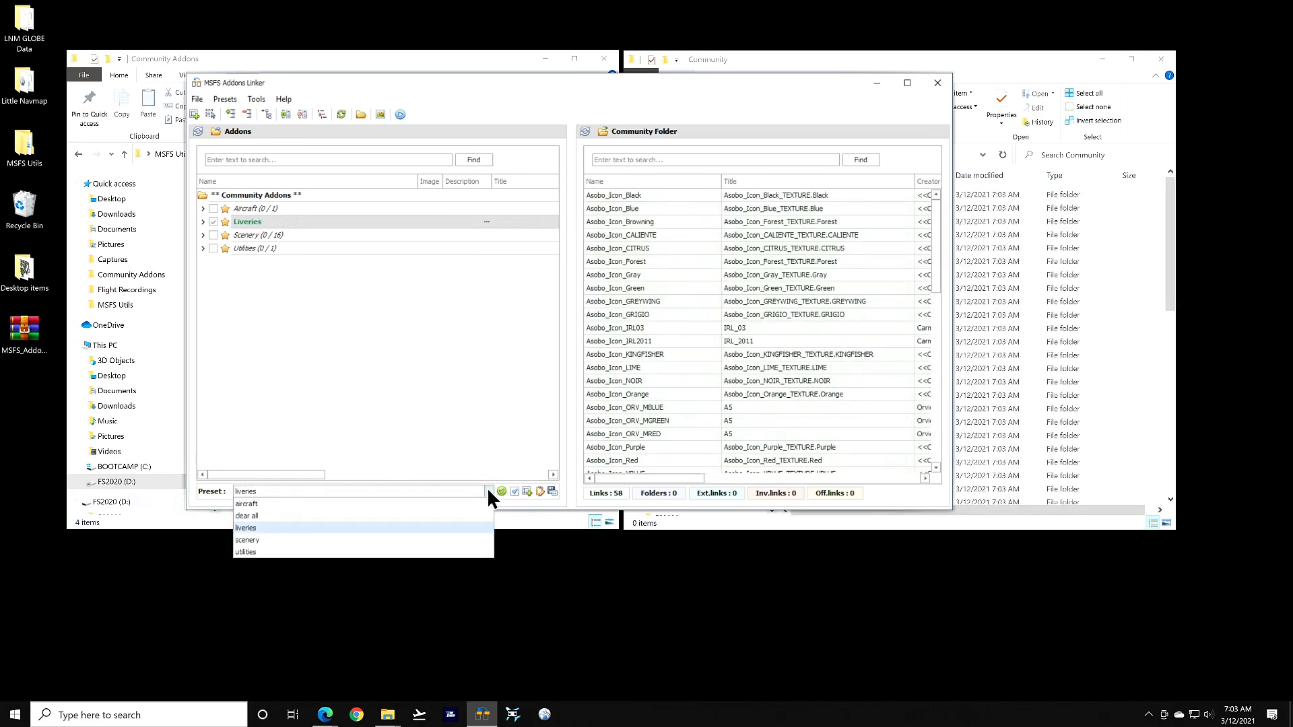
pyautogui.click(417, 502)
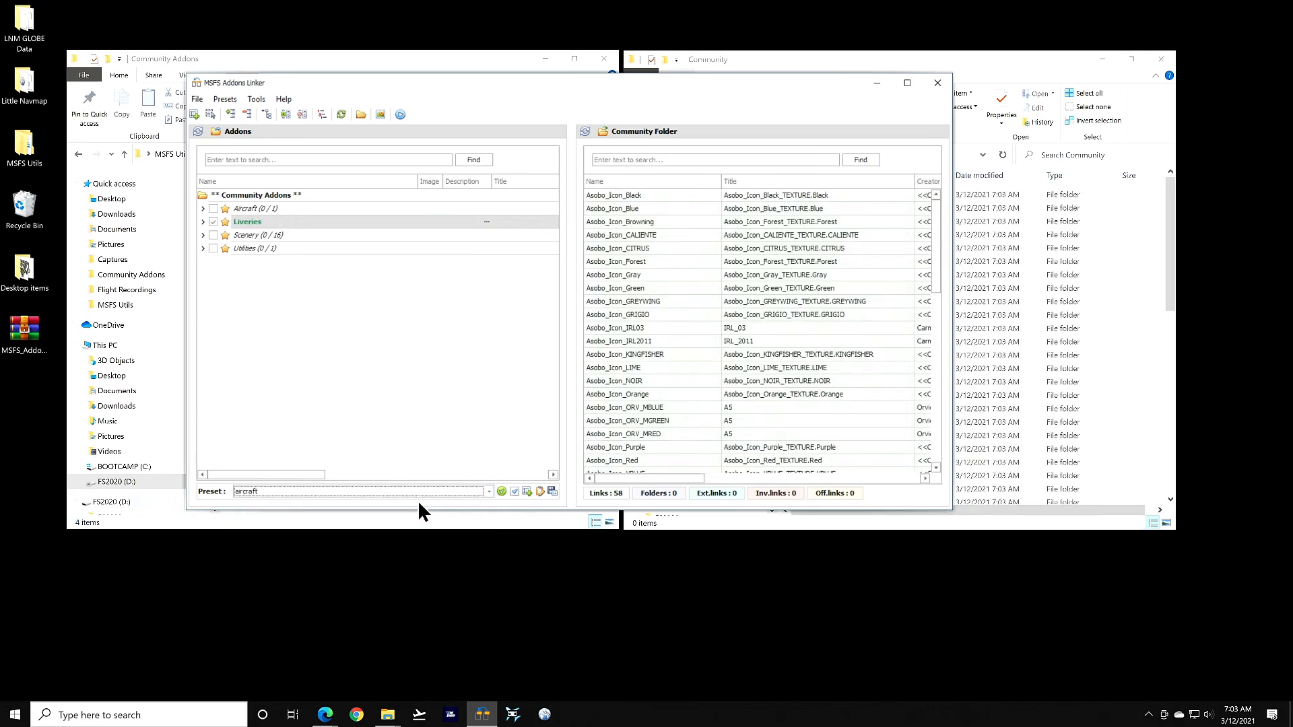
pyautogui.click(501, 491)
# Add the scenery preset, then apply 'clear all' to unlink every addon
pyautogui.click(248, 490)
pyautogui.click(261, 532)
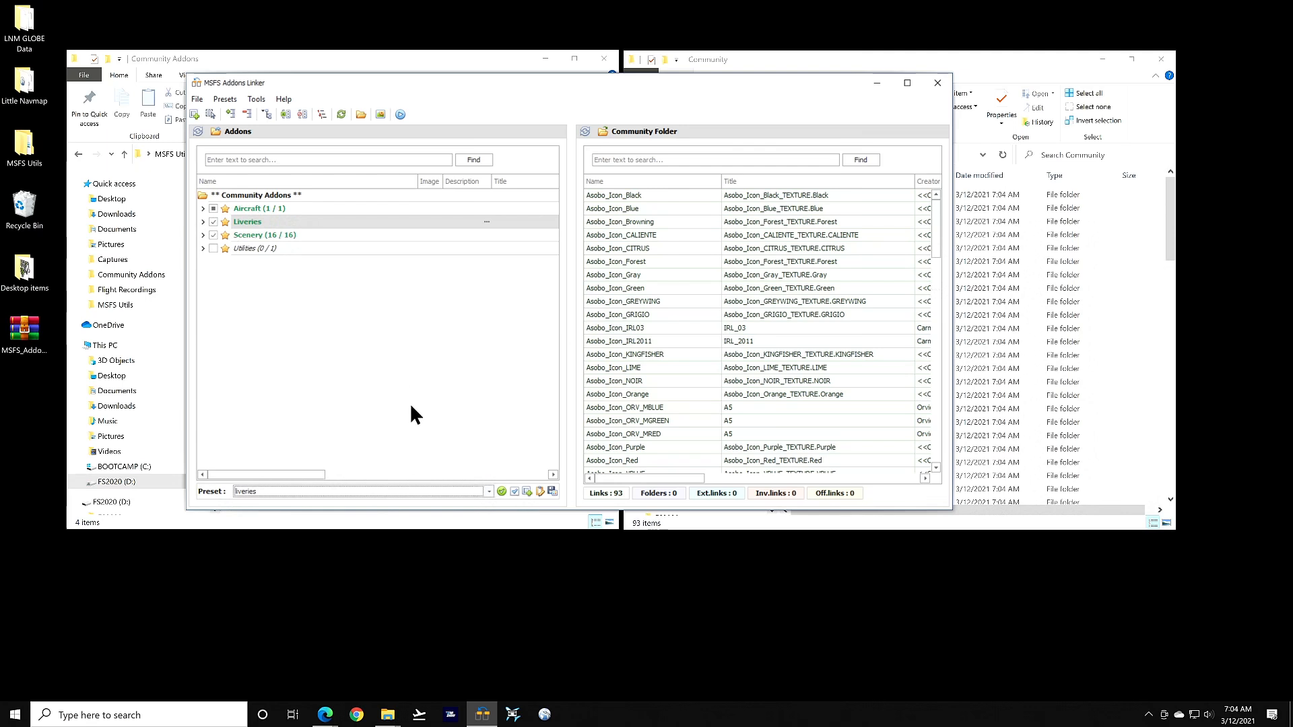
pyautogui.click(489, 491)
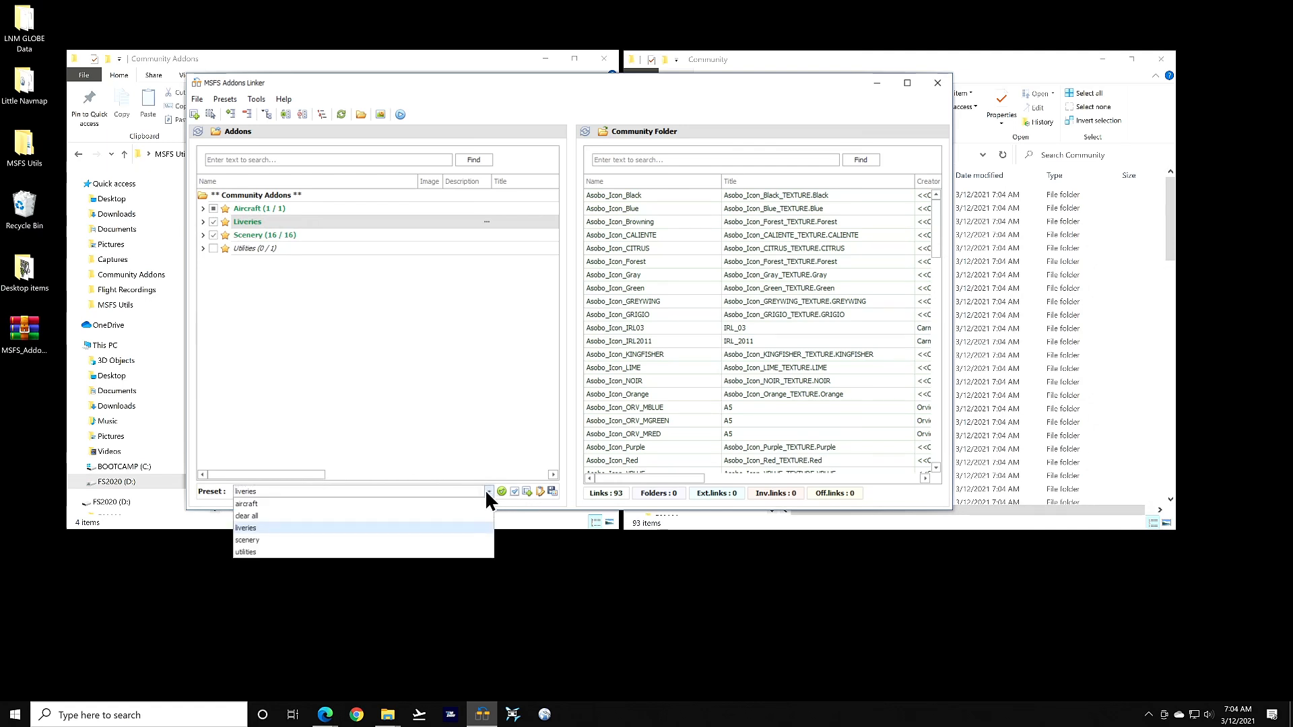
pyautogui.click(354, 515)
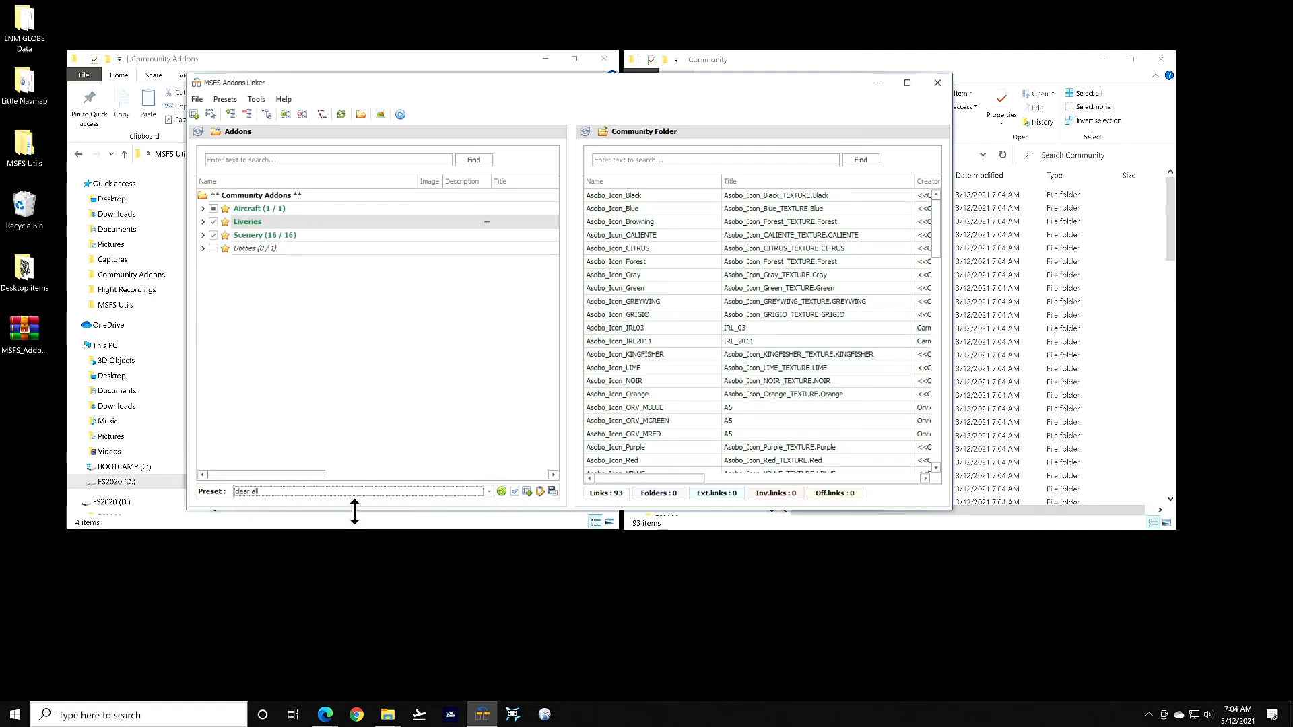
pyautogui.click(501, 492)
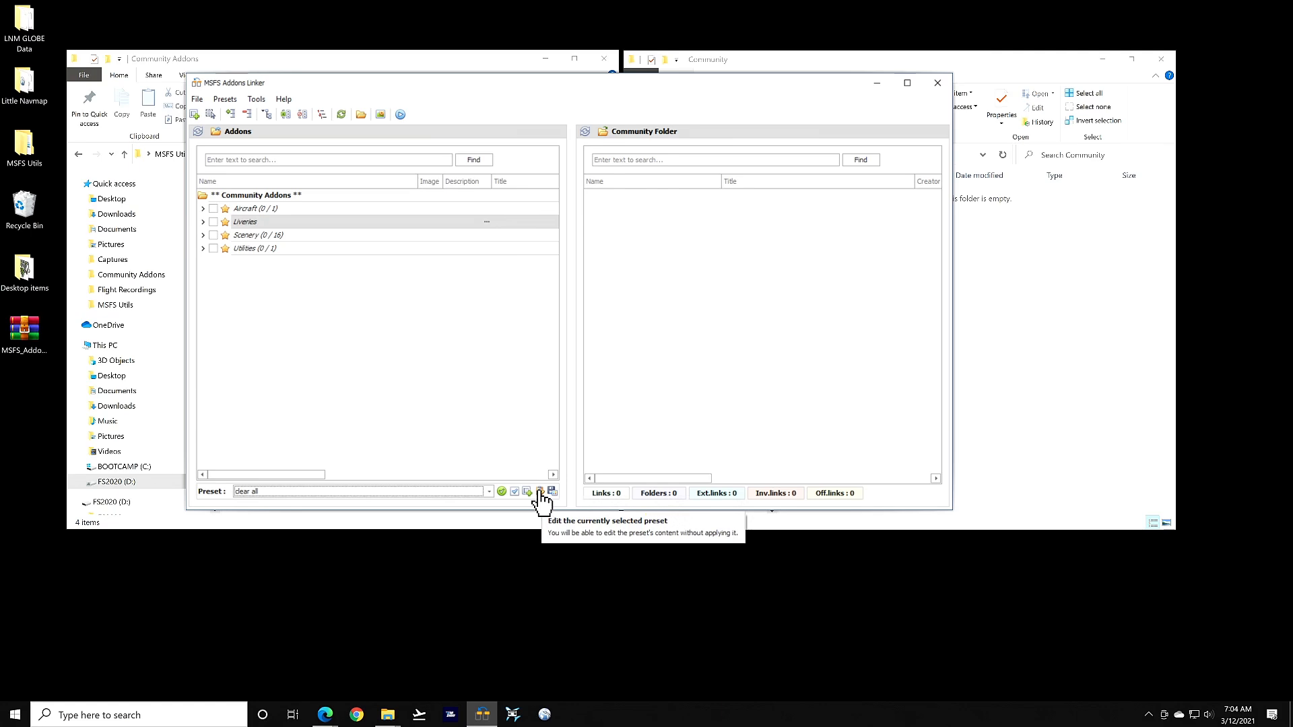
# Select the liveries preset and browse its tree in the Preset editor, cancelling without changes
pyautogui.click(488, 492)
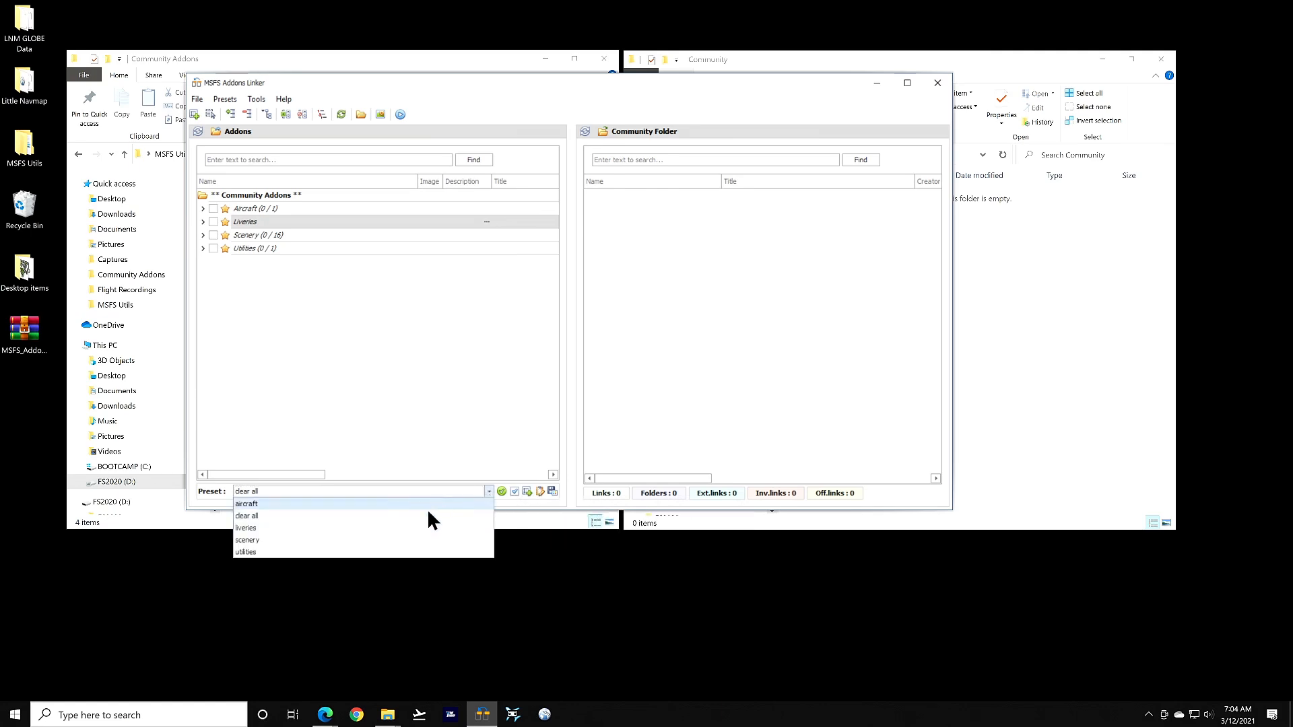
pyautogui.click(400, 530)
pyautogui.click(542, 493)
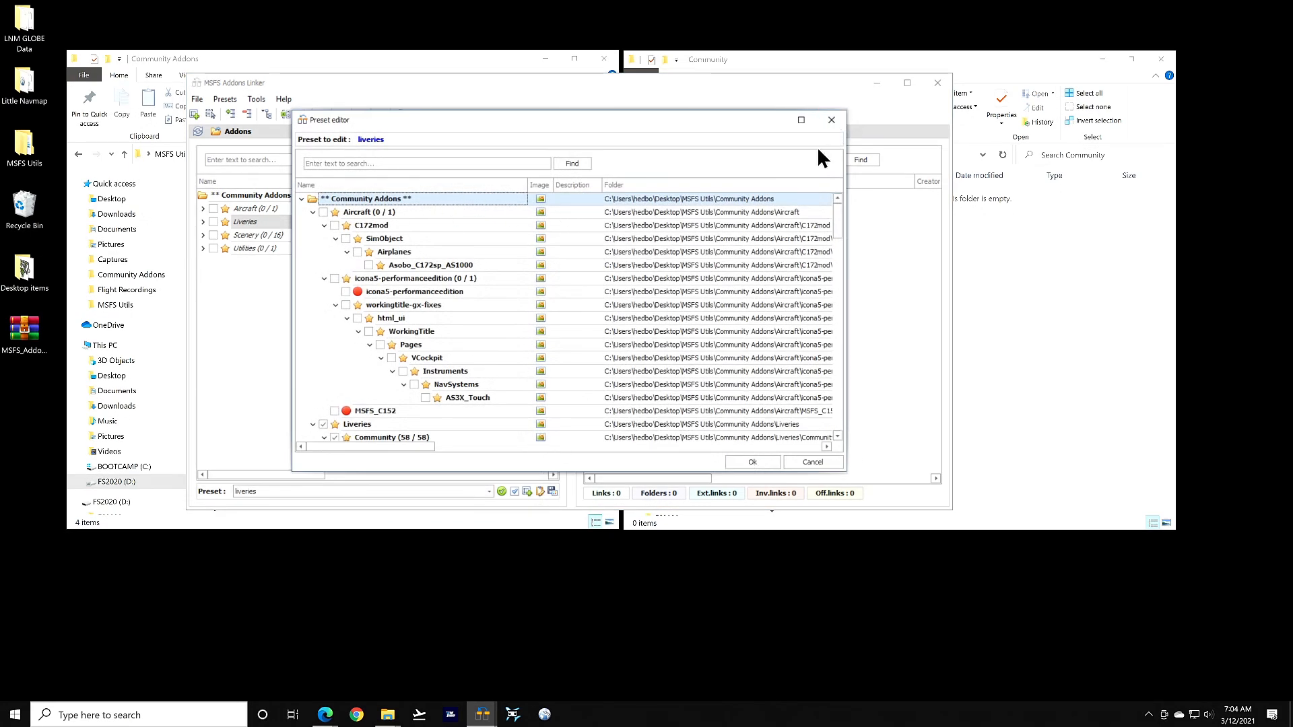
pyautogui.moveTo(371, 447); pyautogui.dragTo(481, 455)
pyautogui.moveTo(532, 455); pyautogui.dragTo(361, 478)
pyautogui.click(818, 466)
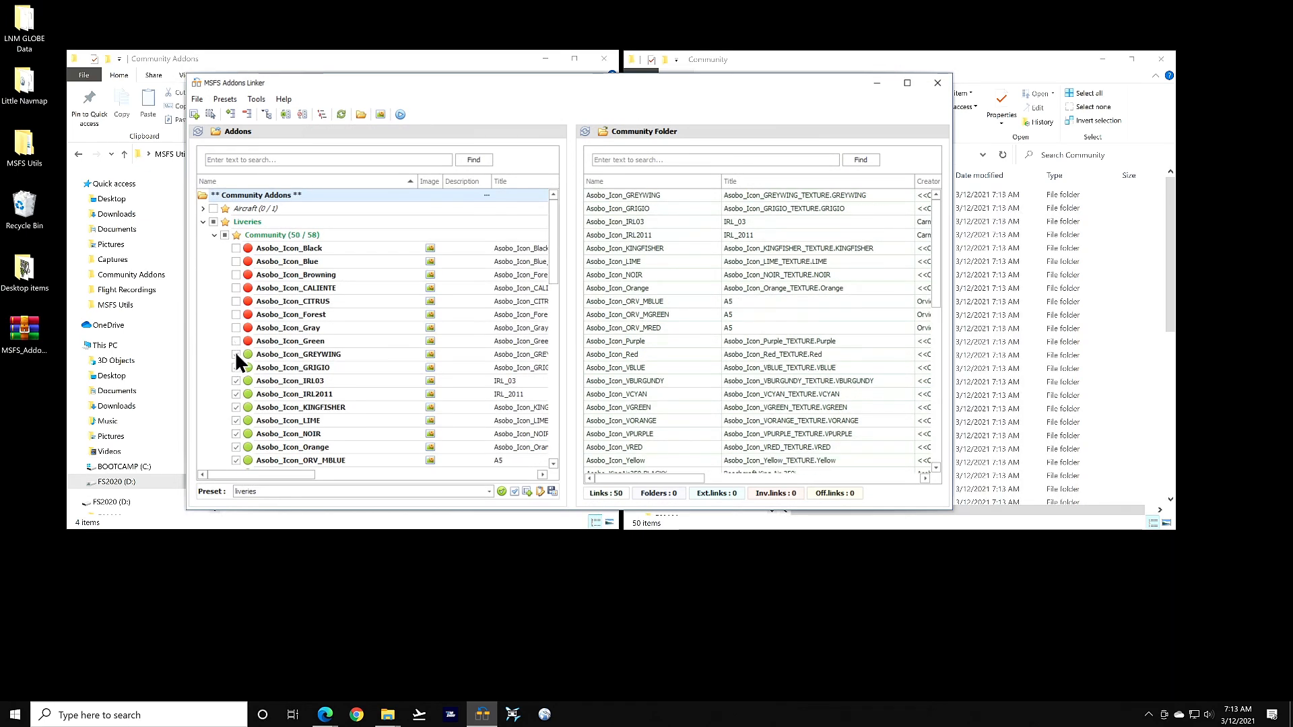
# Unlink the GREYWING, GRIGIO and Asobo_Icon_IRL03 liveries without updating the liveries preset
pyautogui.click(235, 354)
pyautogui.click(236, 367)
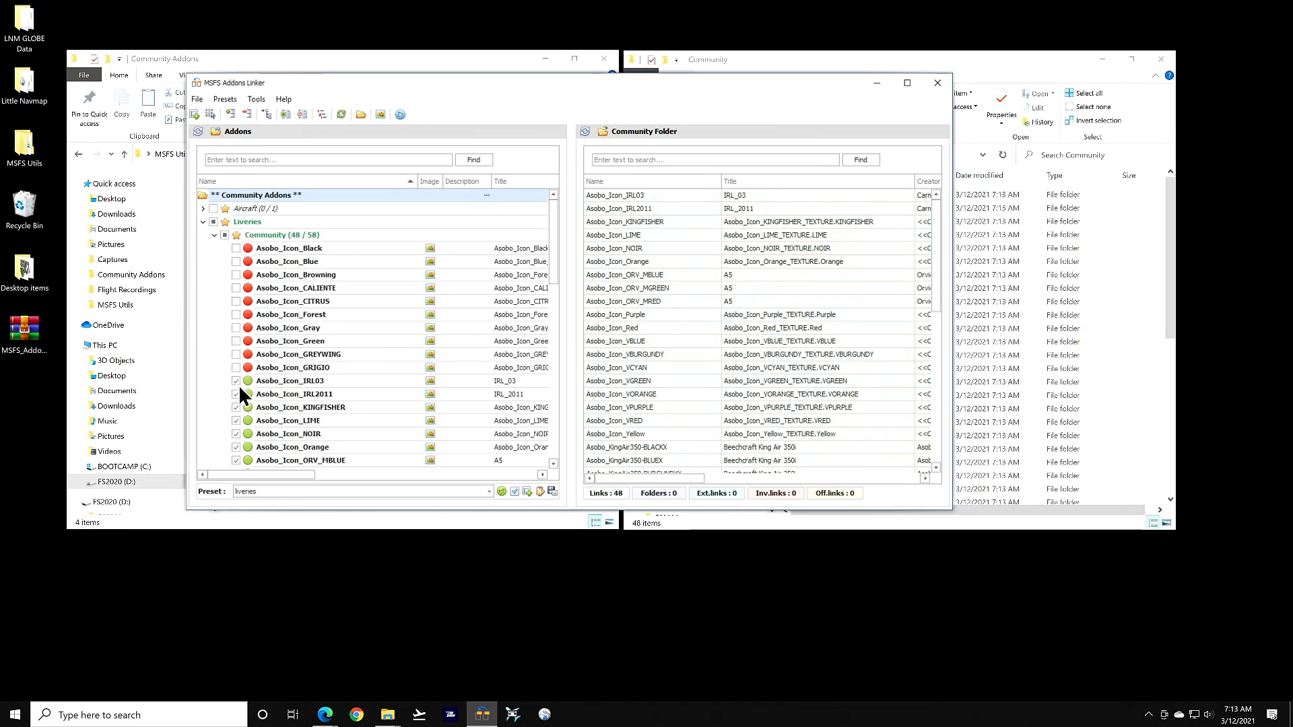
pyautogui.click(236, 380)
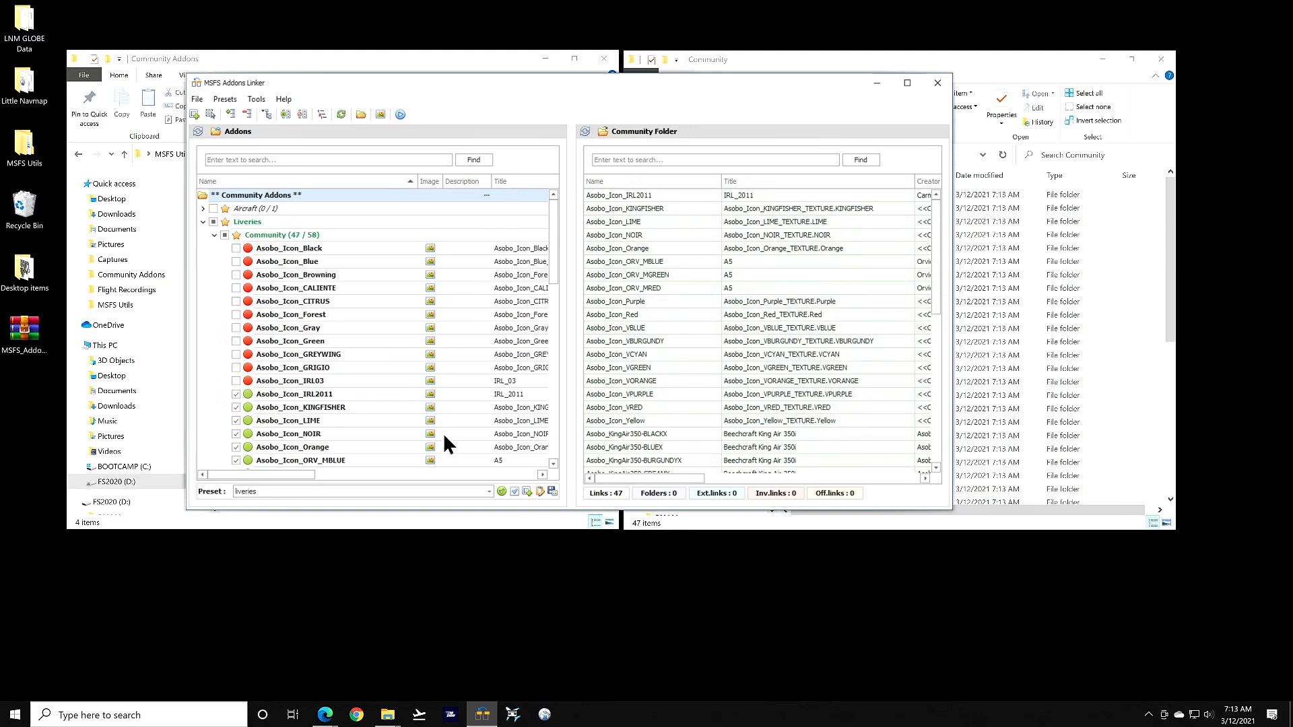
pyautogui.click(552, 492)
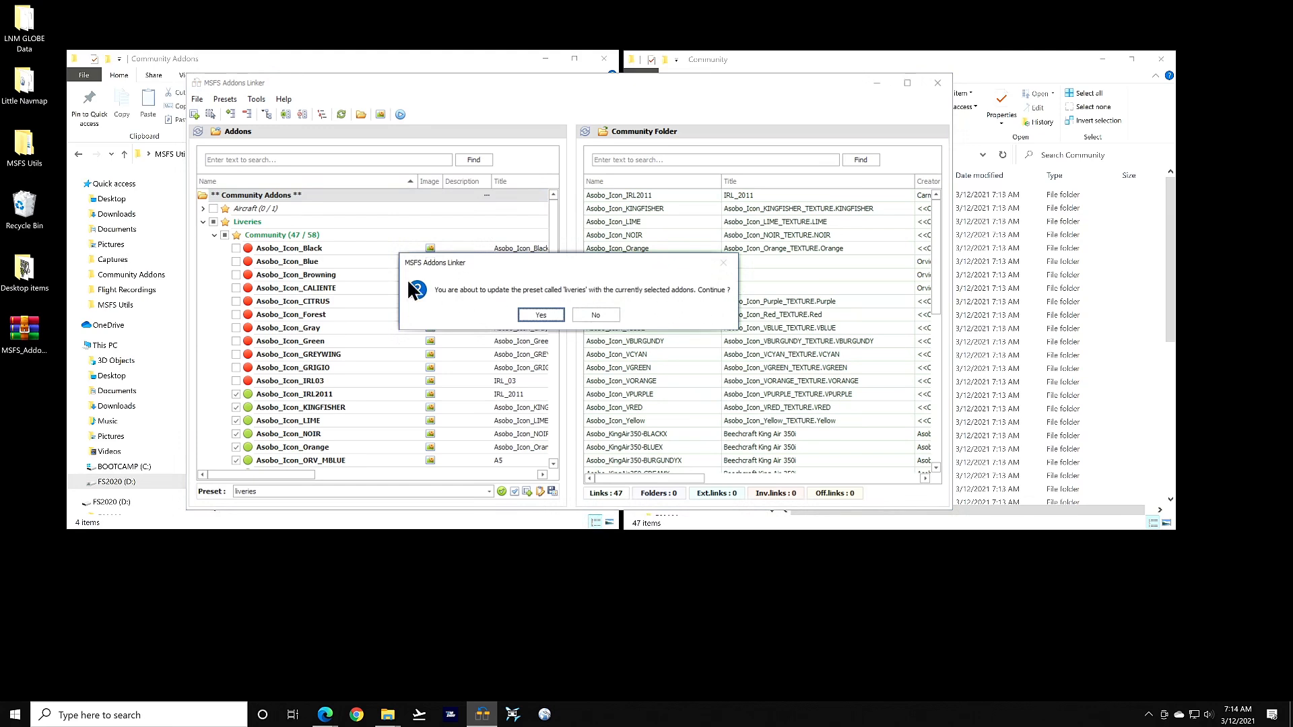
pyautogui.click(610, 317)
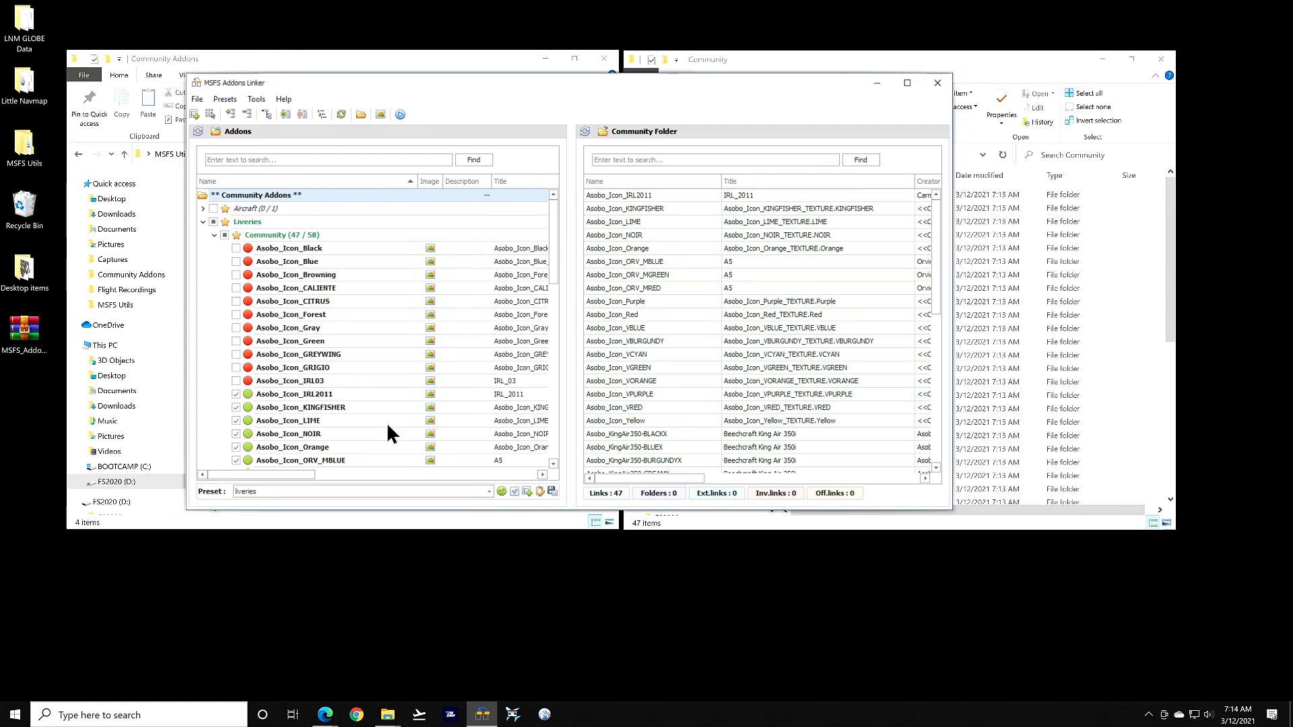
# Toggle all liveries linked and unlinked, leaving all 58 unlinked
pyautogui.click(503, 492)
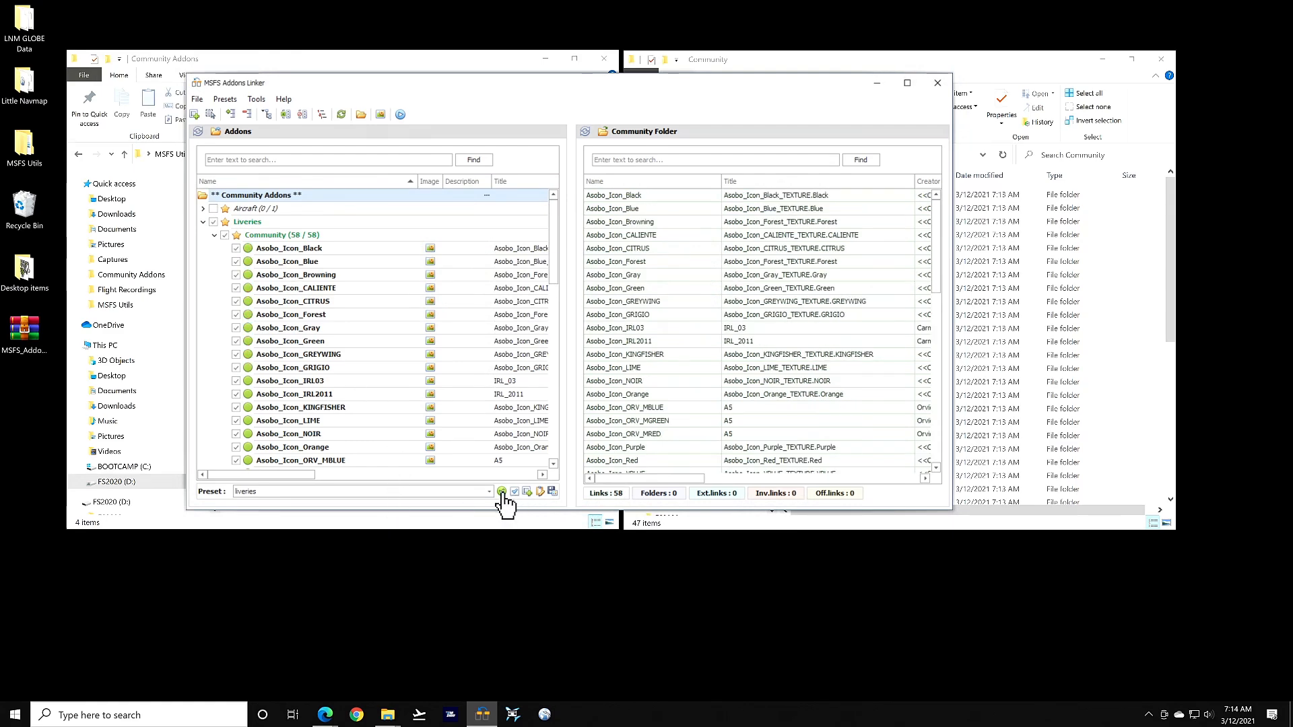
pyautogui.click(212, 221)
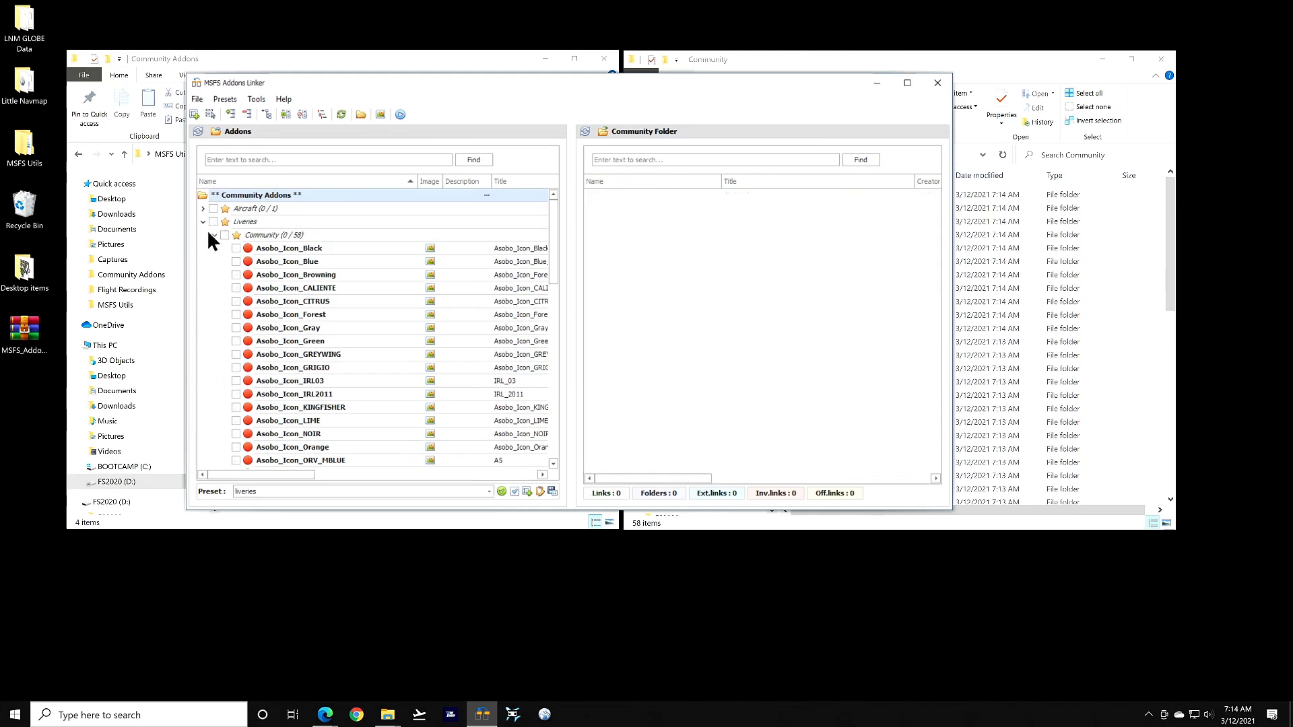
pyautogui.click(213, 221)
pyautogui.click(212, 221)
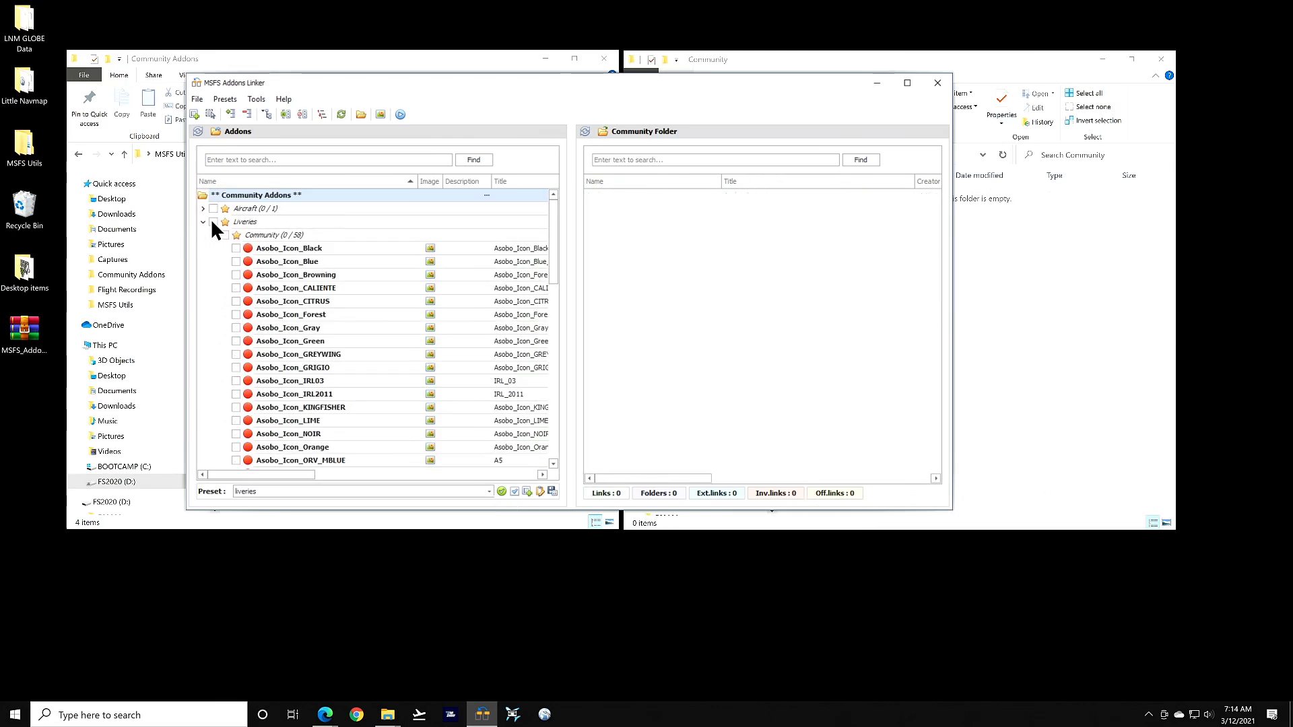
# Collapse the Liveries group and its Community liveries subgroup in the tree
pyautogui.click(202, 222)
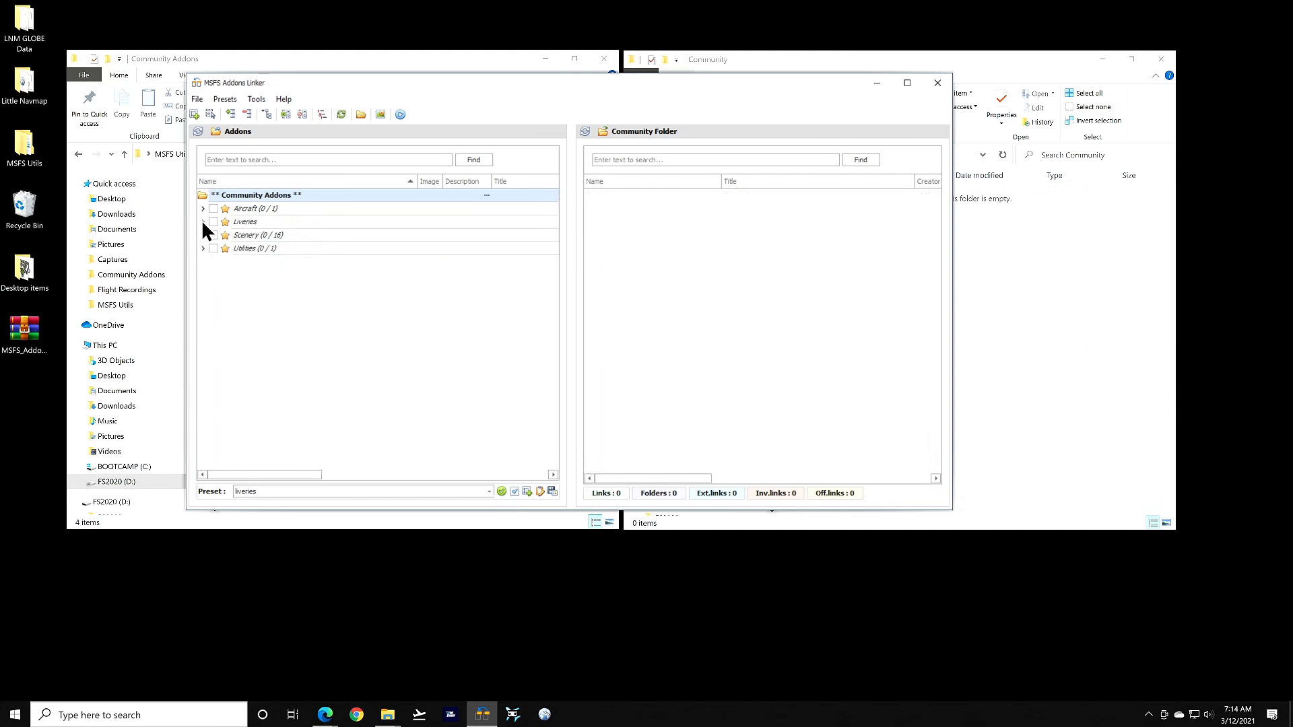
pyautogui.click(255, 223)
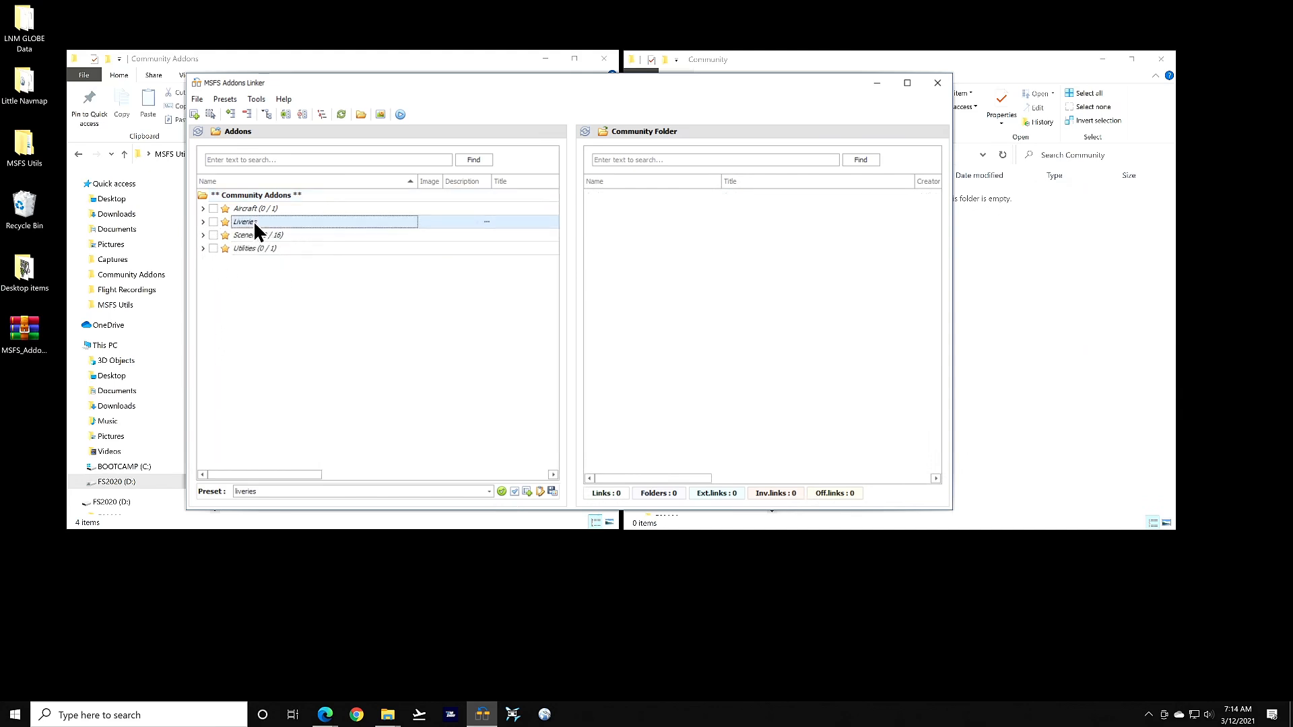
pyautogui.click(203, 222)
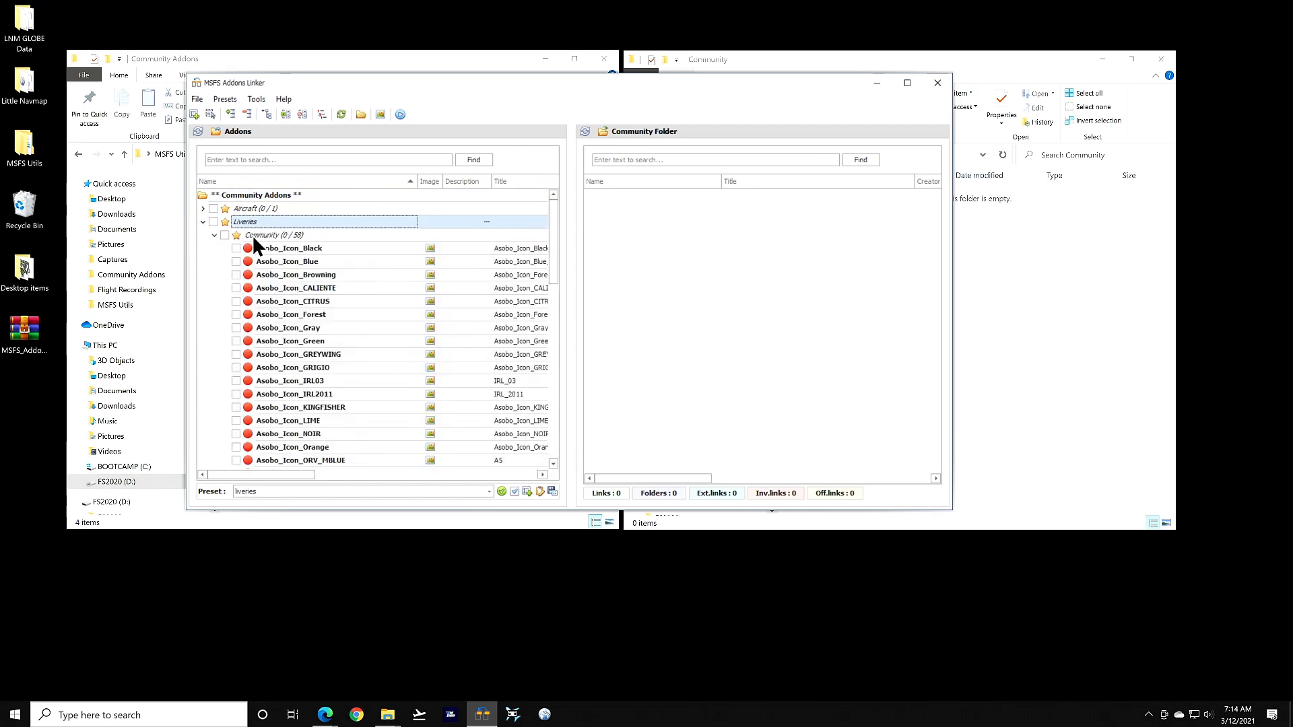
pyautogui.click(214, 236)
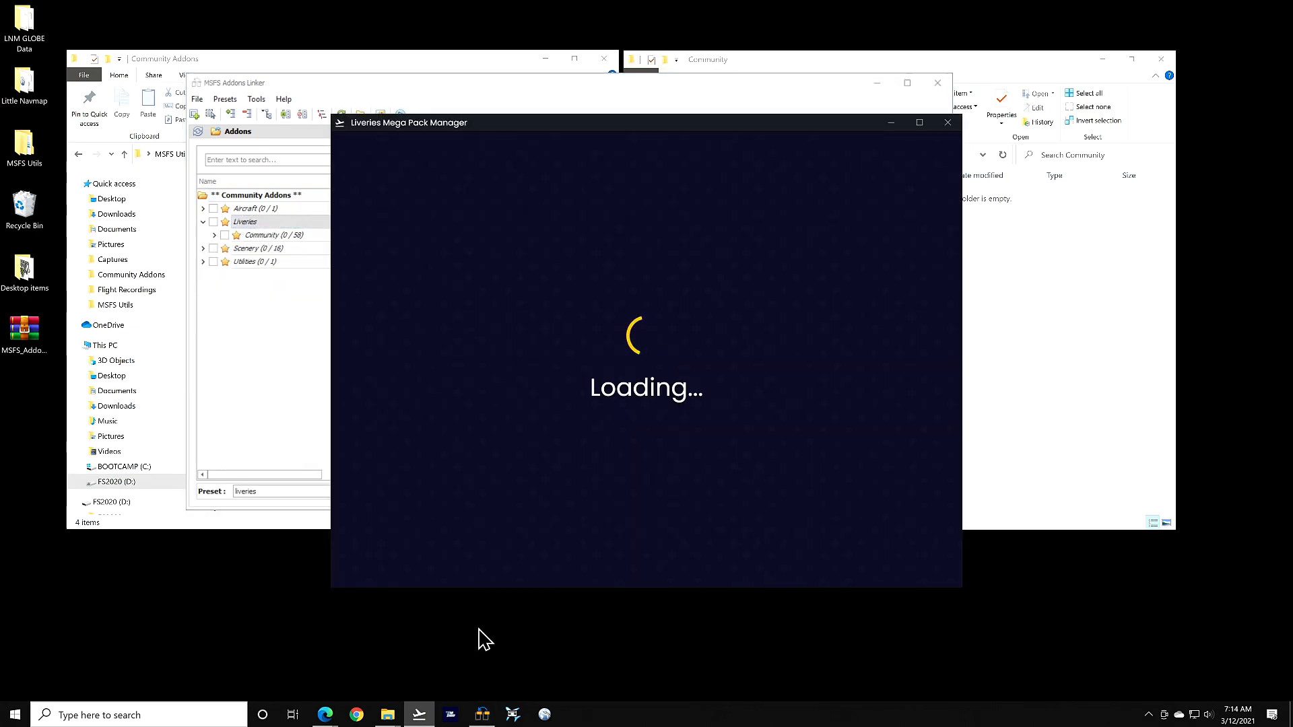
# Check the manager's installed liveries and settings page, then return to MSFS Addons Linker
pyautogui.click(697, 169)
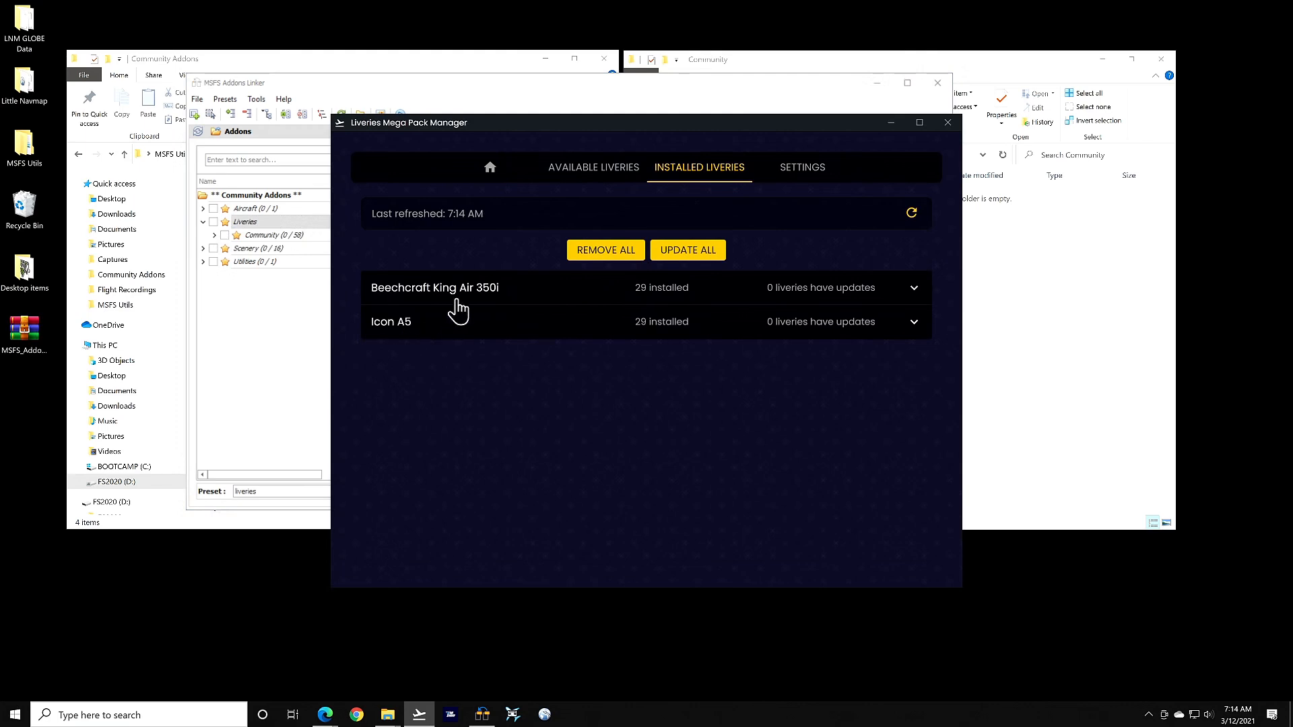
pyautogui.click(797, 171)
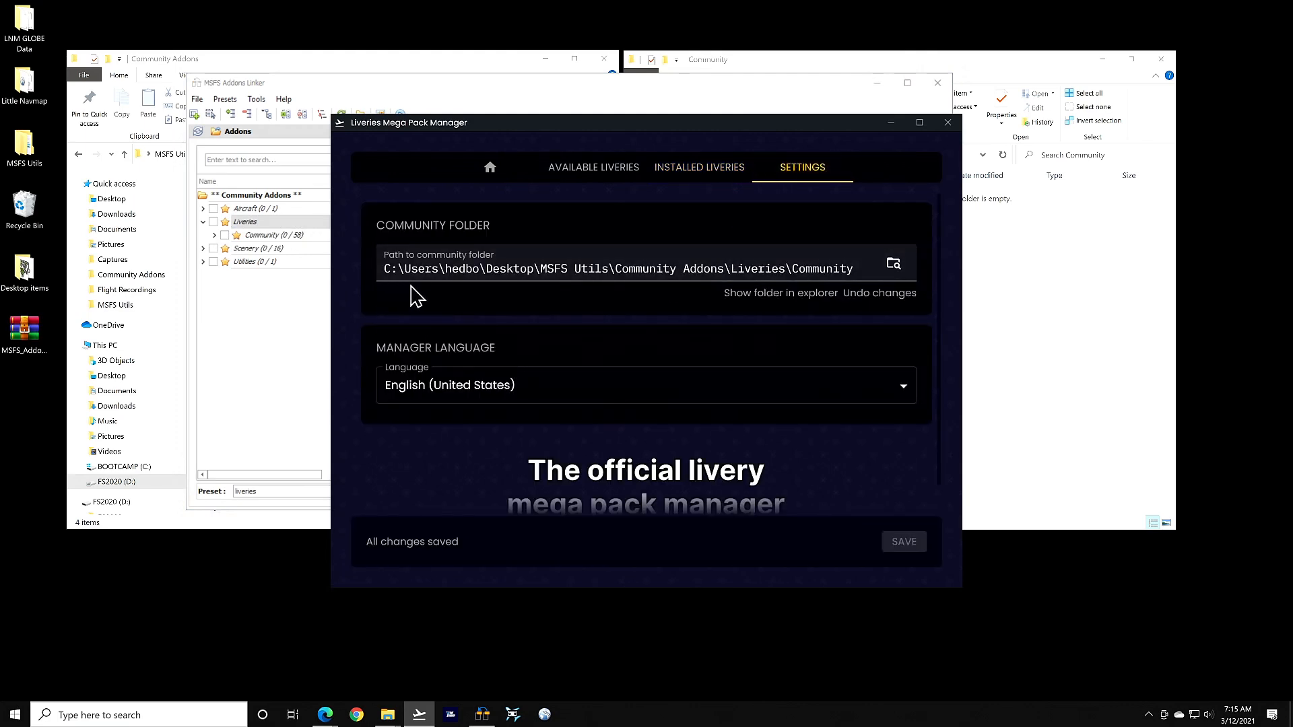
pyautogui.click(308, 339)
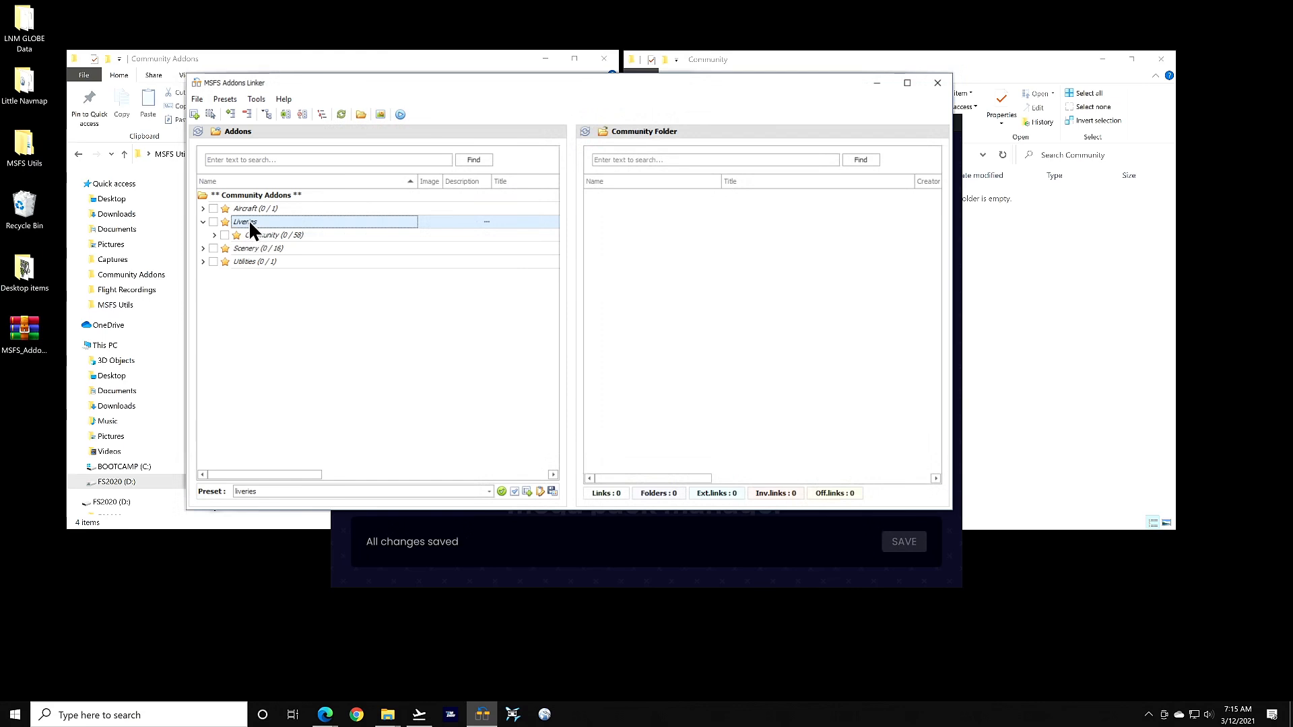
# Open Community Addons\Liveries in File Explorer and select its full path
pyautogui.click(169, 523)
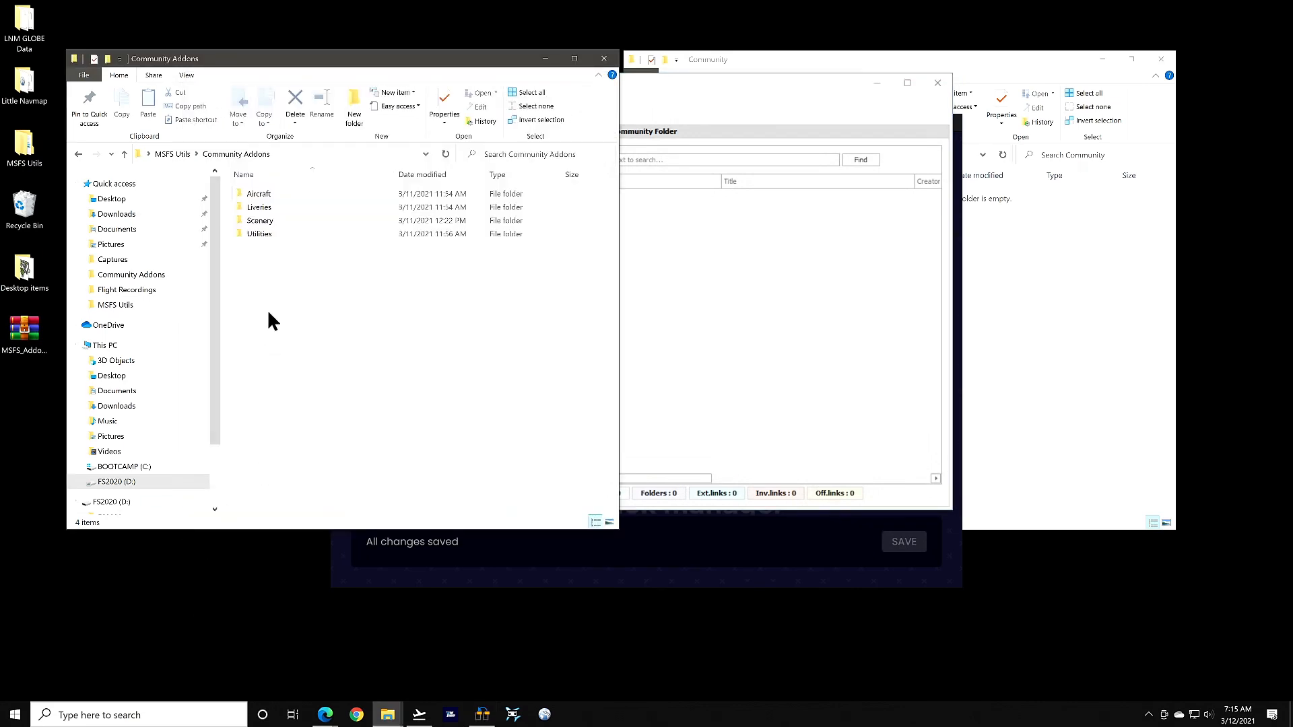
pyautogui.doubleClick(258, 207)
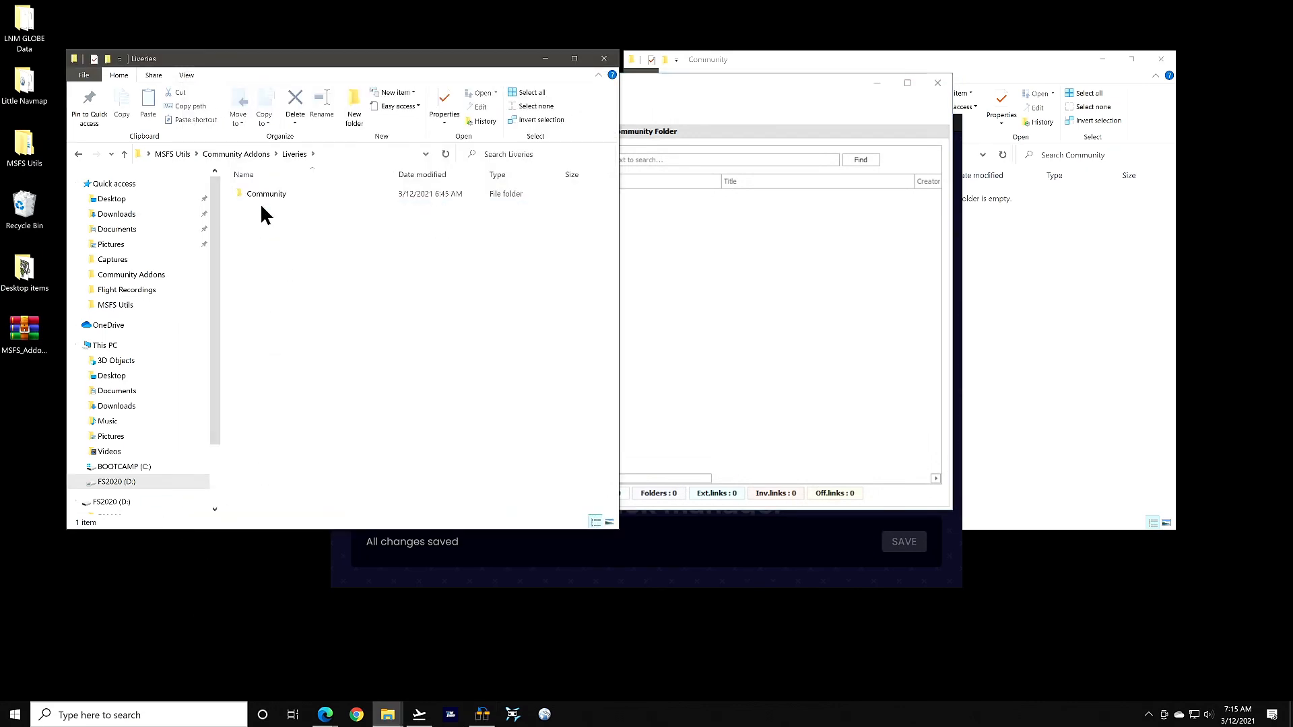
pyautogui.click(345, 153)
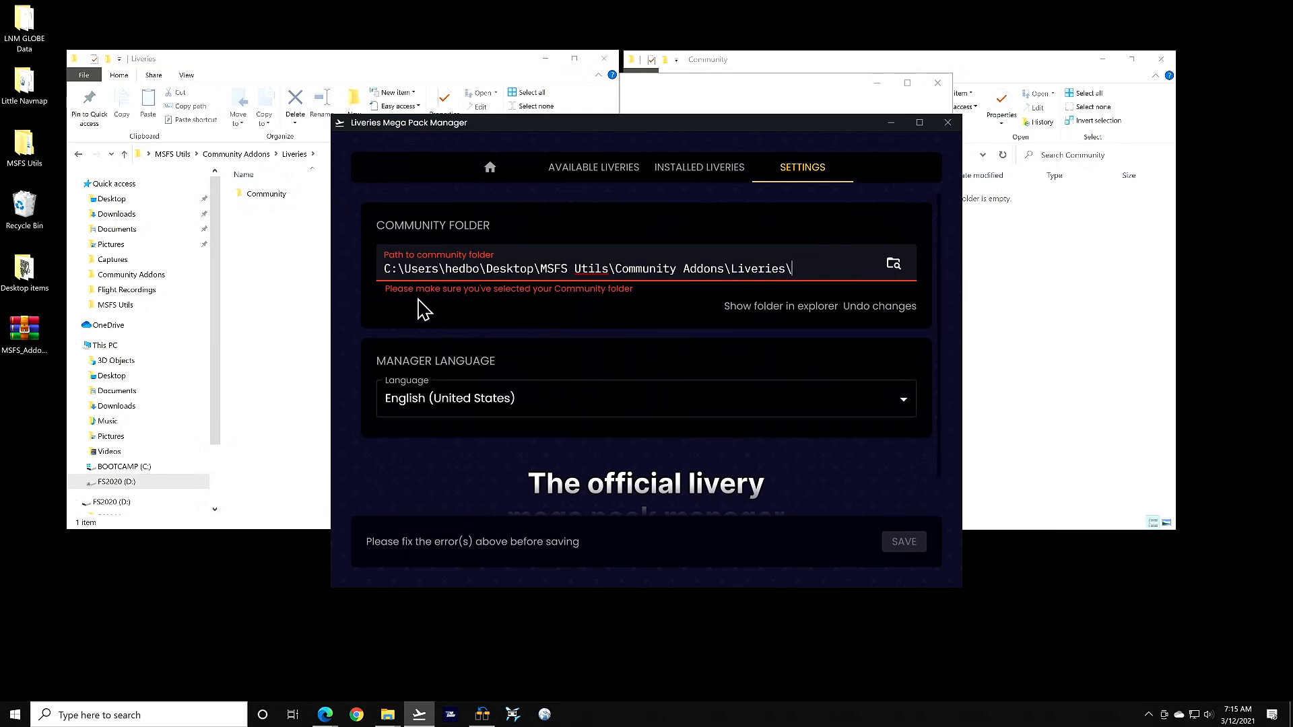
# Set the manager's community folder to Community Addons\Liveries\Community and close the manager
pyautogui.click(895, 264)
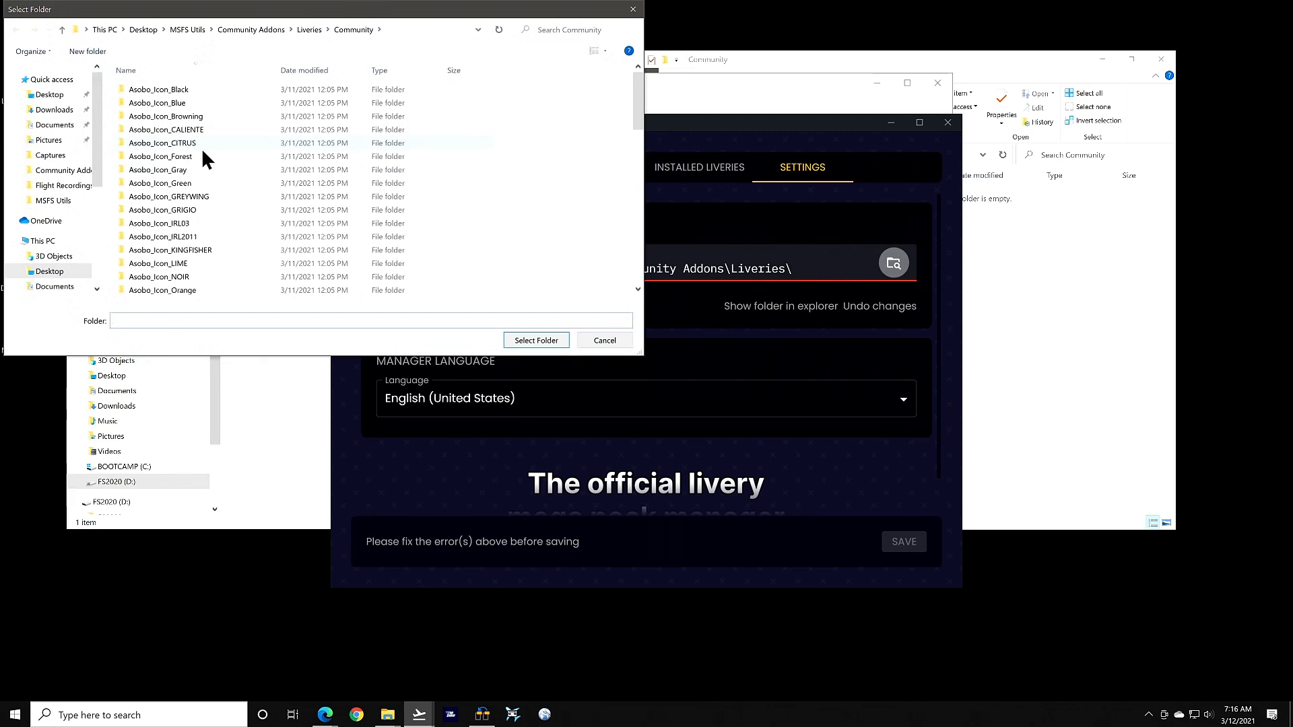
pyautogui.click(536, 340)
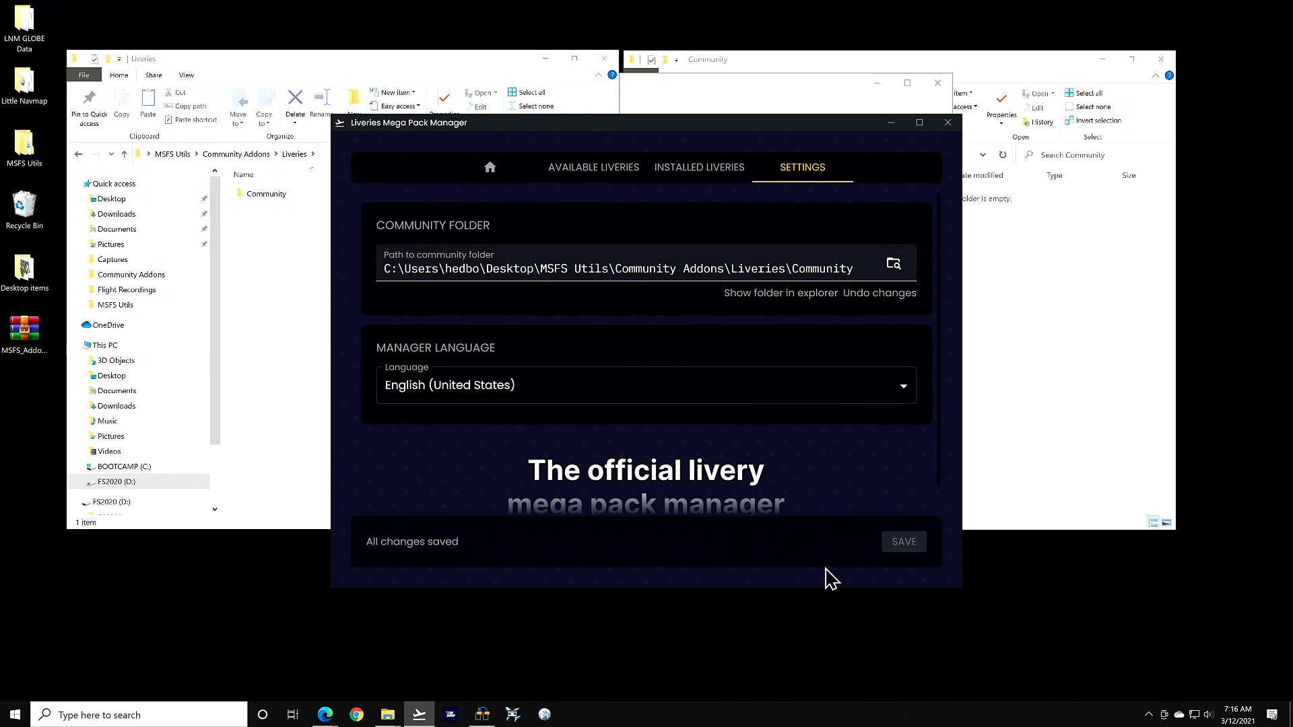
pyautogui.click(948, 123)
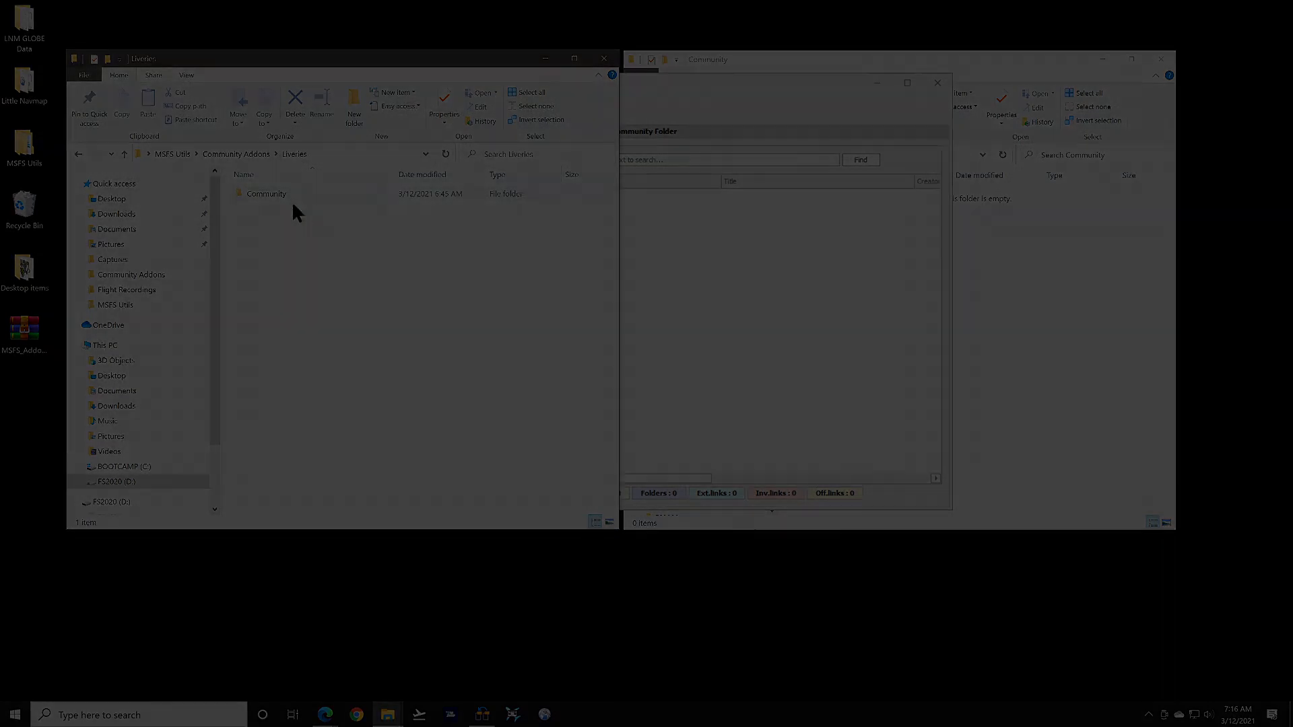